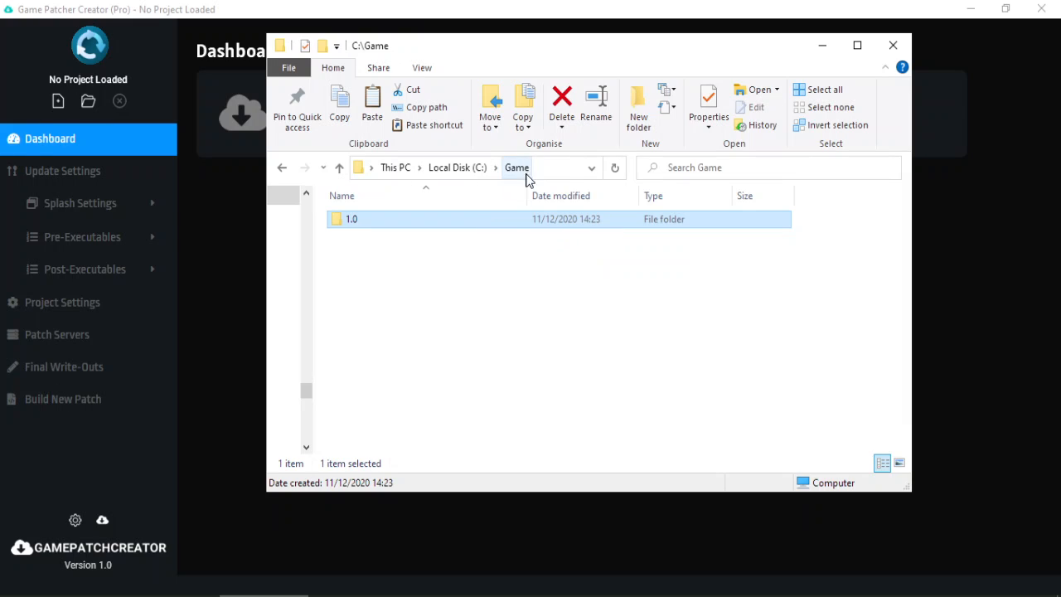
Browse C:\Game\1.0 and its Input folder, then open the Output folder.
double_click(495, 222)
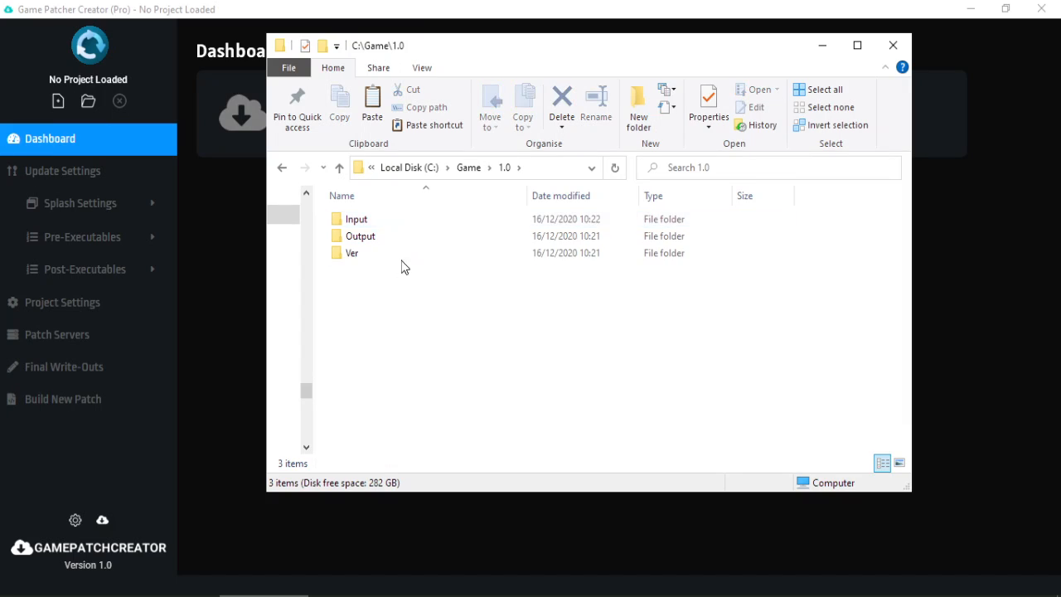
left_click(468, 167)
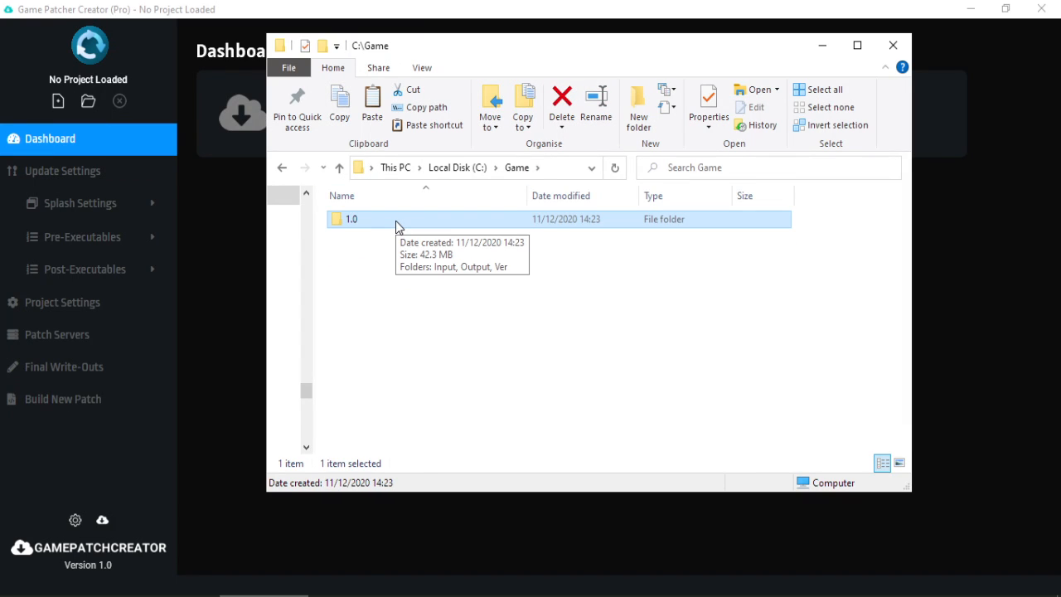
double_click(395, 220)
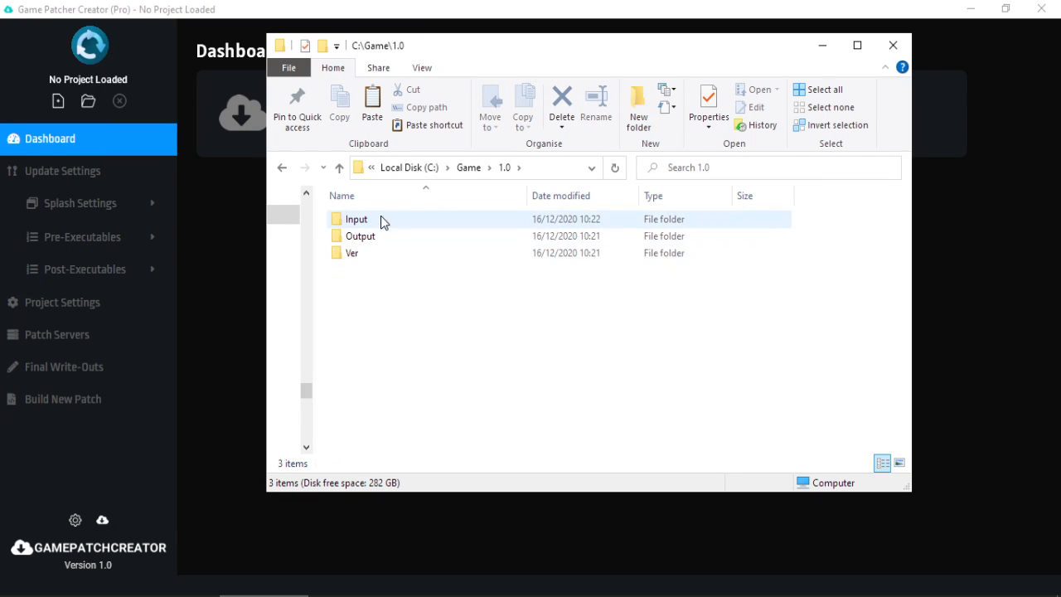
double_click(374, 222)
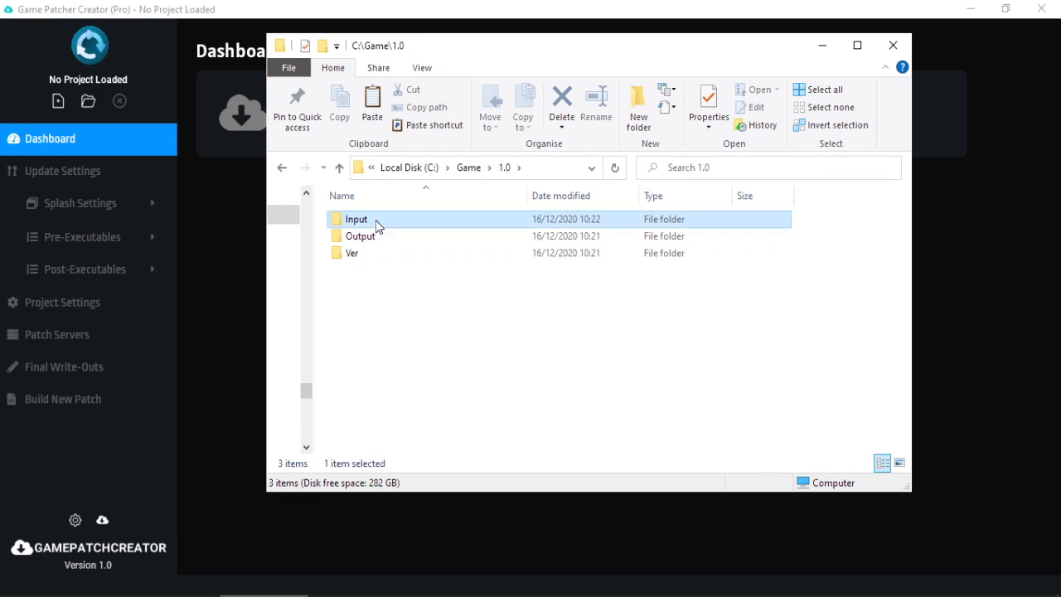
left_click_drag(382, 332, 358, 203)
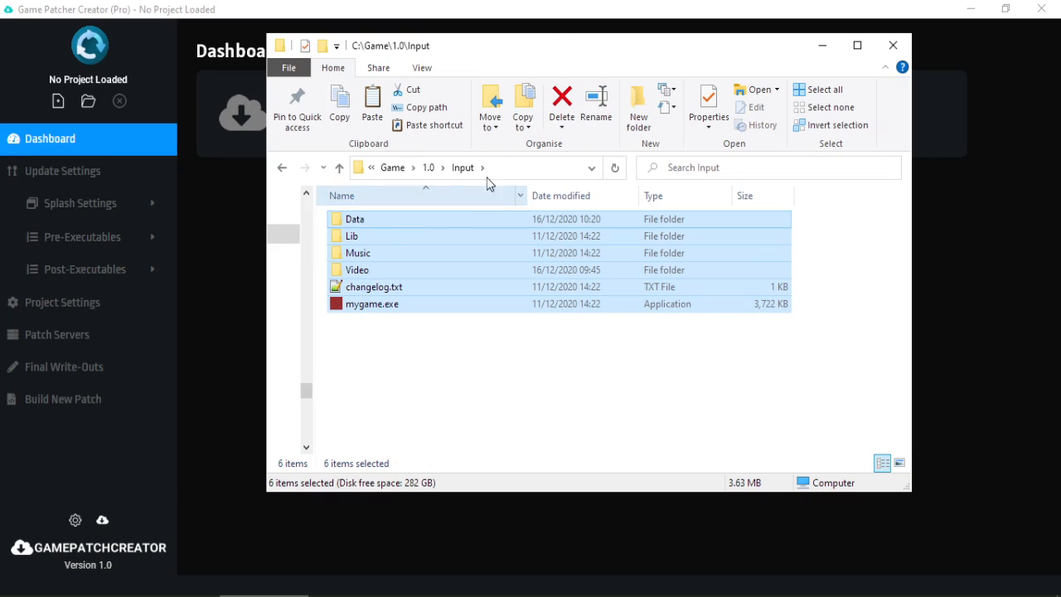
left_click(431, 167)
left_click(393, 241)
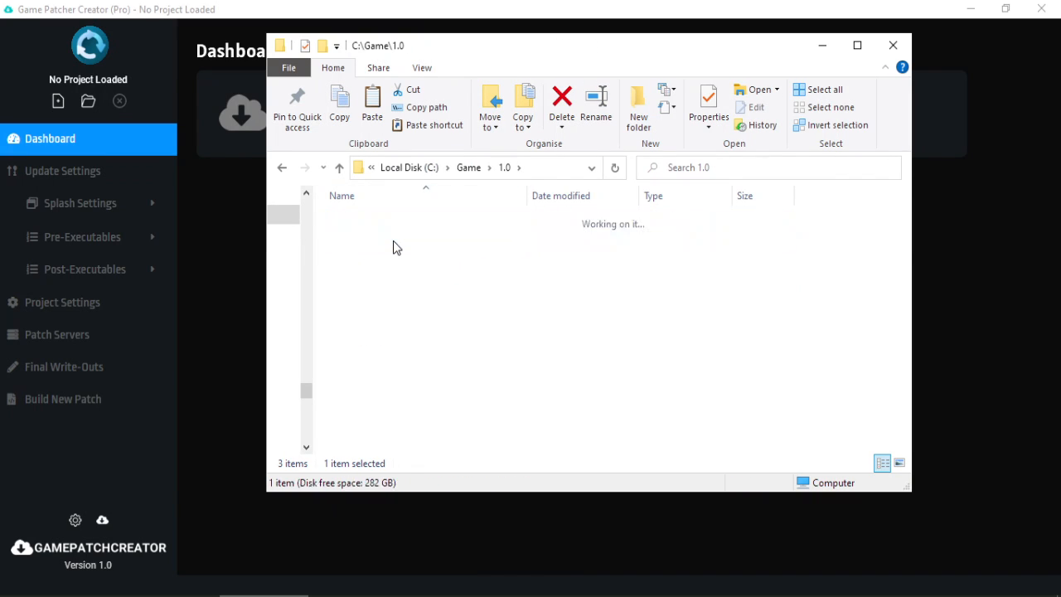
Delete the Data folder from C:\Game\1.0\Output.
left_click(385, 222)
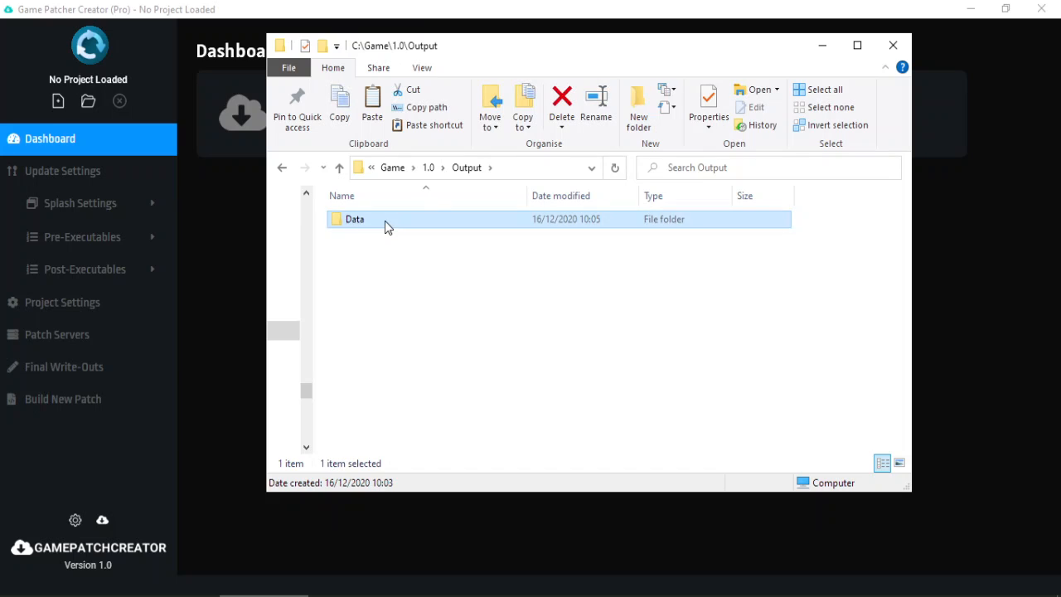
key("Delete")
key("Return")
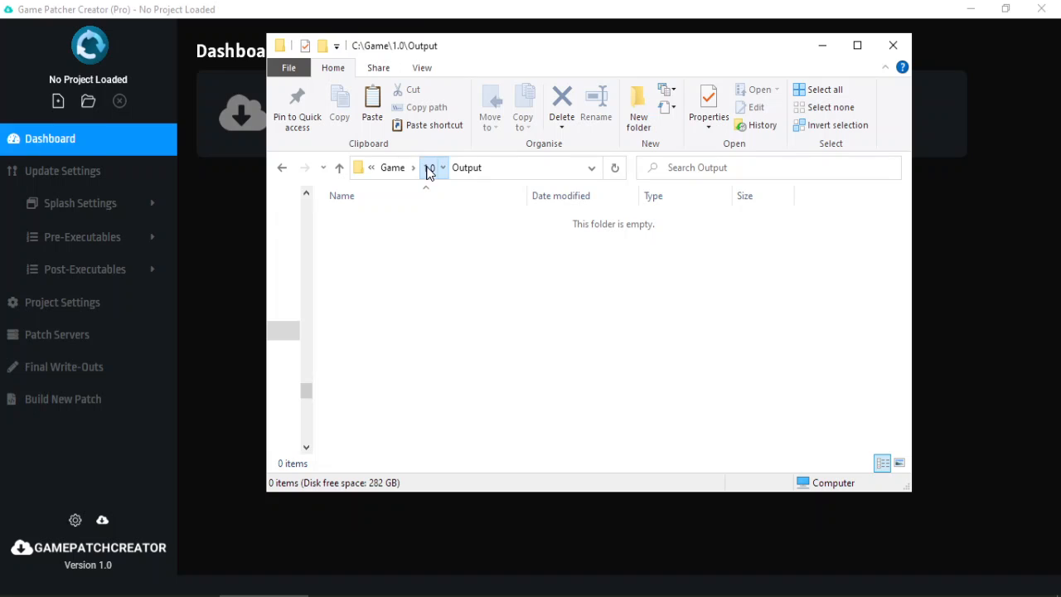
Look inside the Ver folder, then open the Input folder of C:\Game\1.0.
left_click(428, 169)
double_click(371, 255)
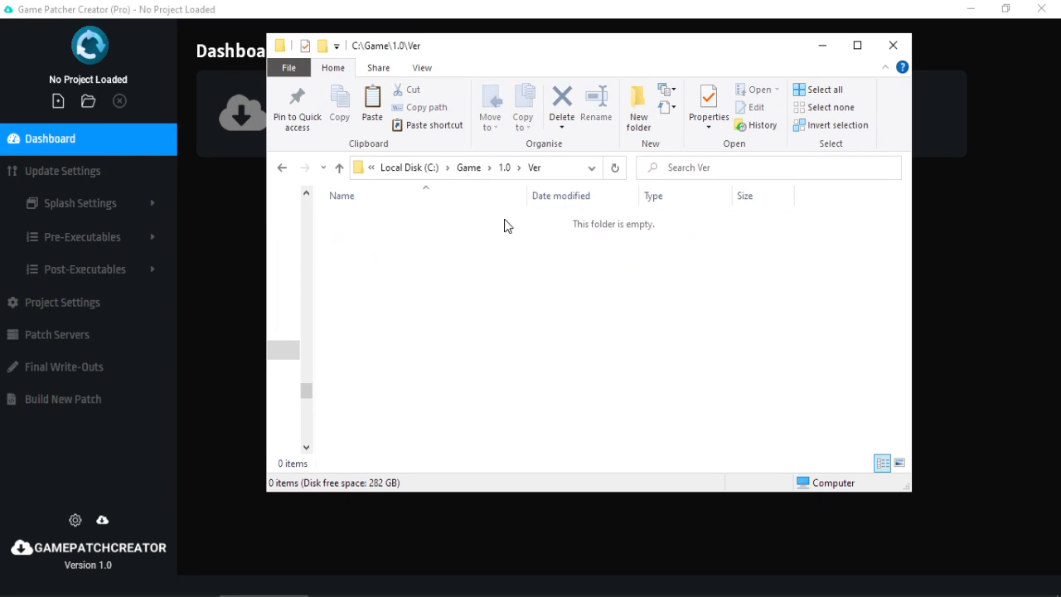
left_click(503, 169)
left_click(441, 221)
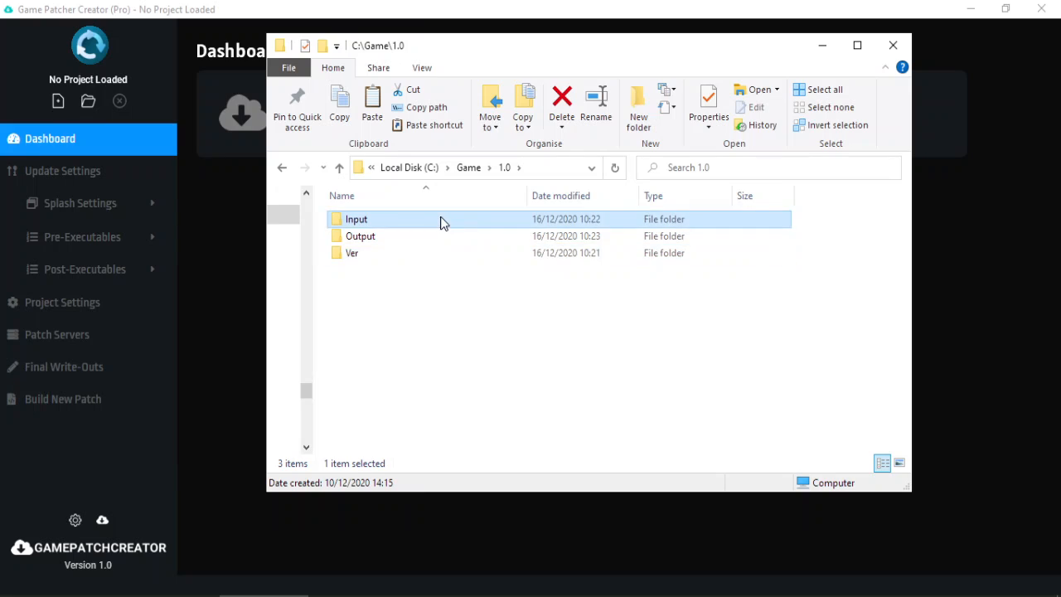
double_click(442, 221)
Run mygame.exe to confirm it shows Version 2.0, then quit it via File > Quit.
double_click(372, 304)
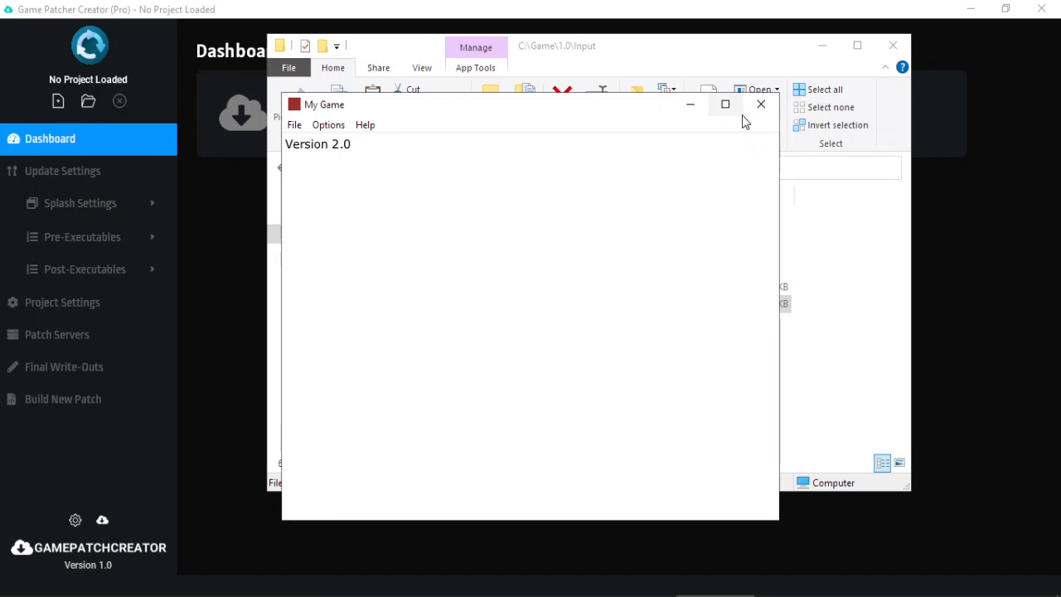
left_click(296, 131)
left_click(386, 208)
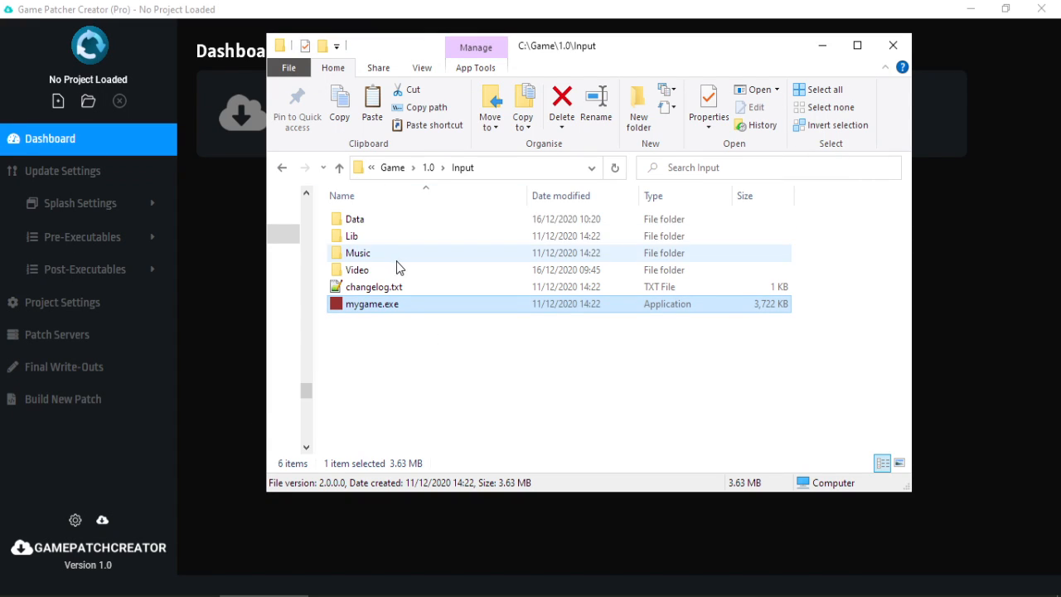
Browse the Data, Lib and Music folders inside Input.
double_click(459, 227)
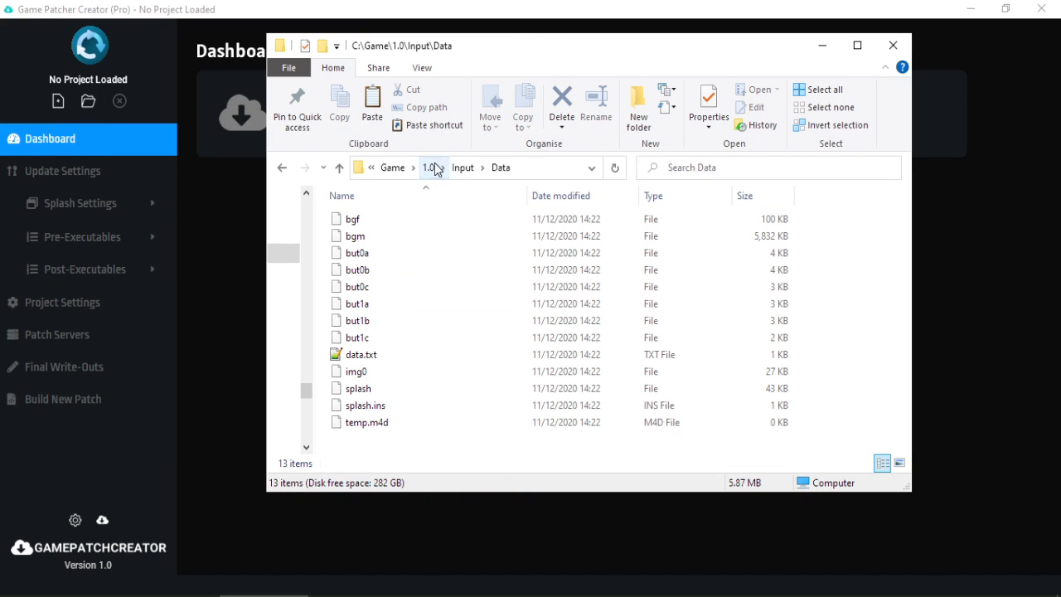
left_click(463, 168)
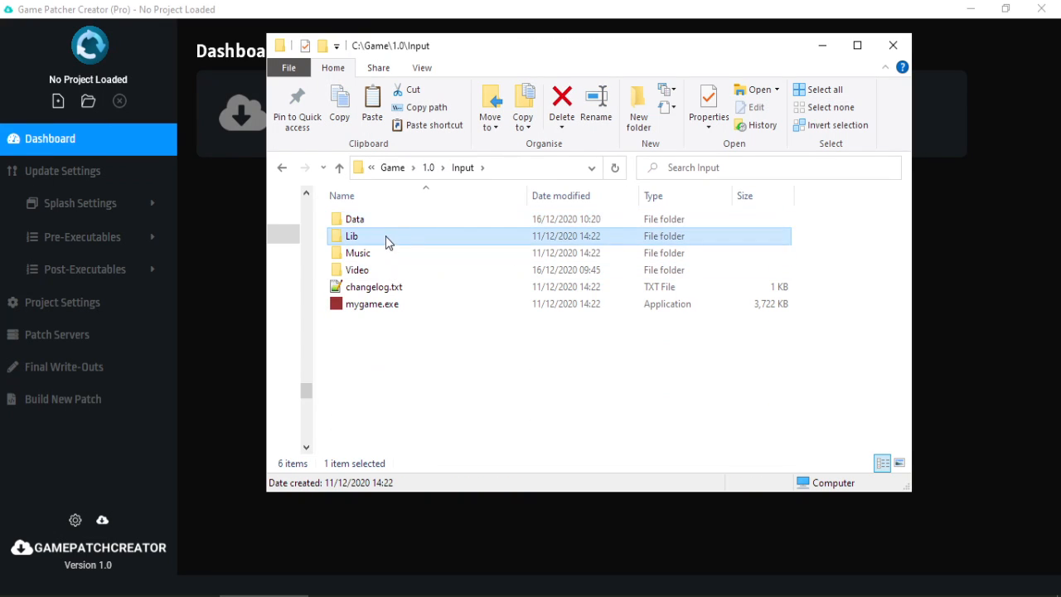
double_click(386, 237)
left_click(462, 168)
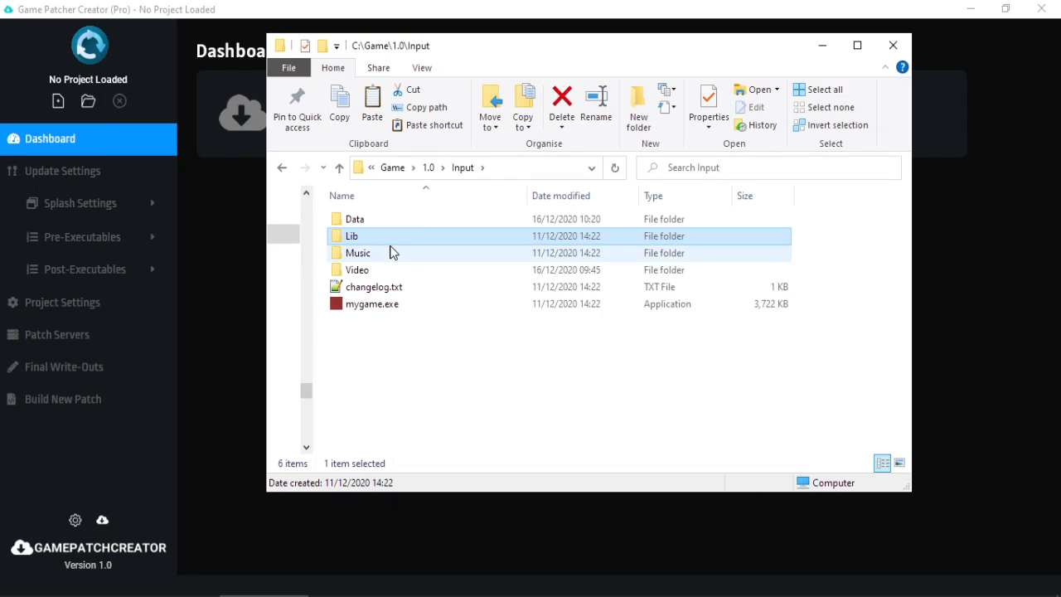
left_click(390, 253)
key("Return")
Browse the Video folder with intro.wmv, then return to 1.0 and minimize Explorer.
left_click(460, 175)
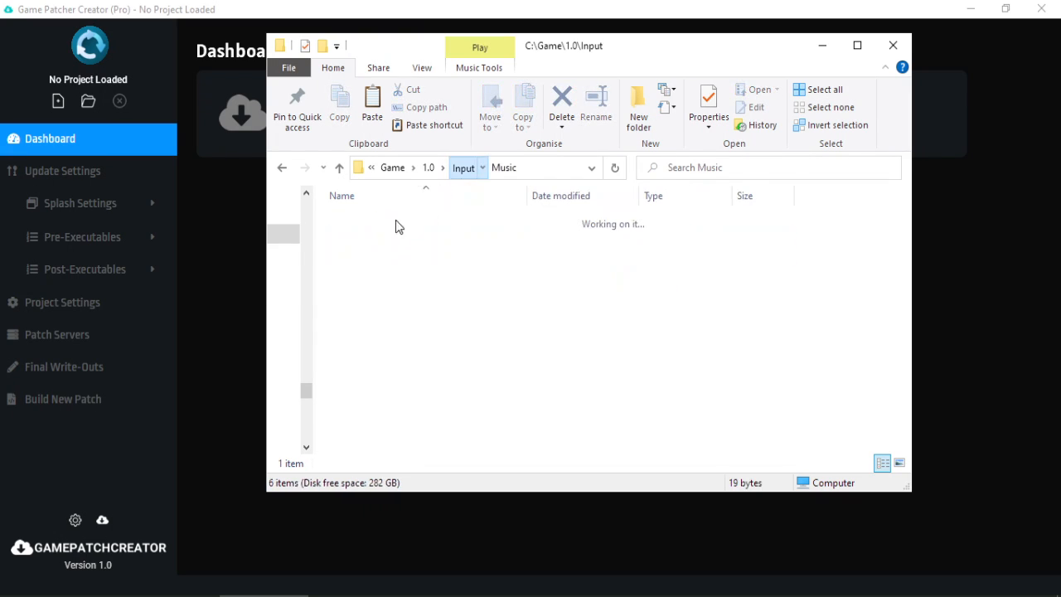
left_click(371, 270)
key("Return")
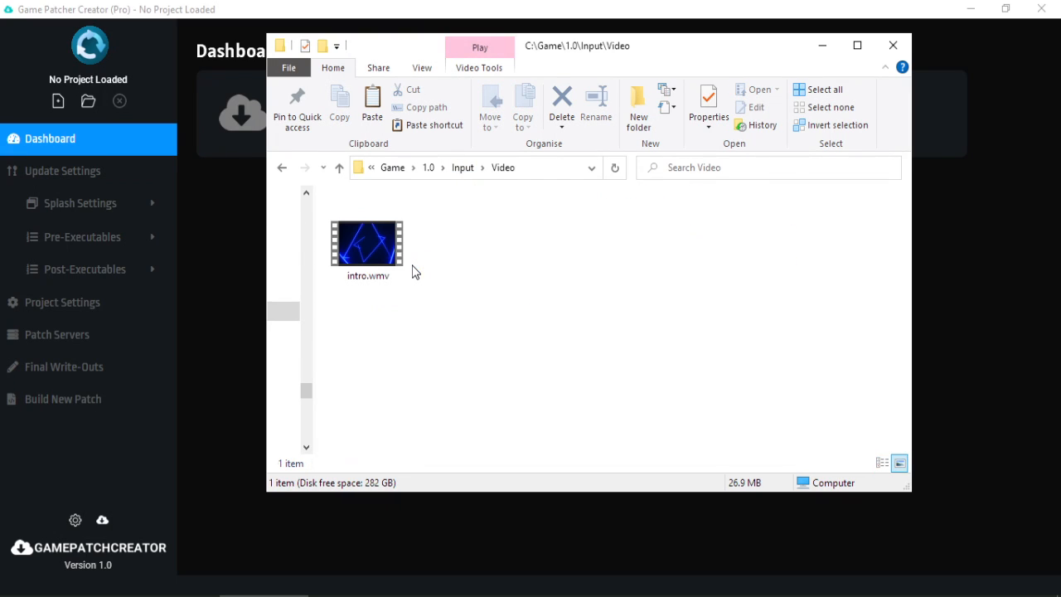
left_click(368, 240)
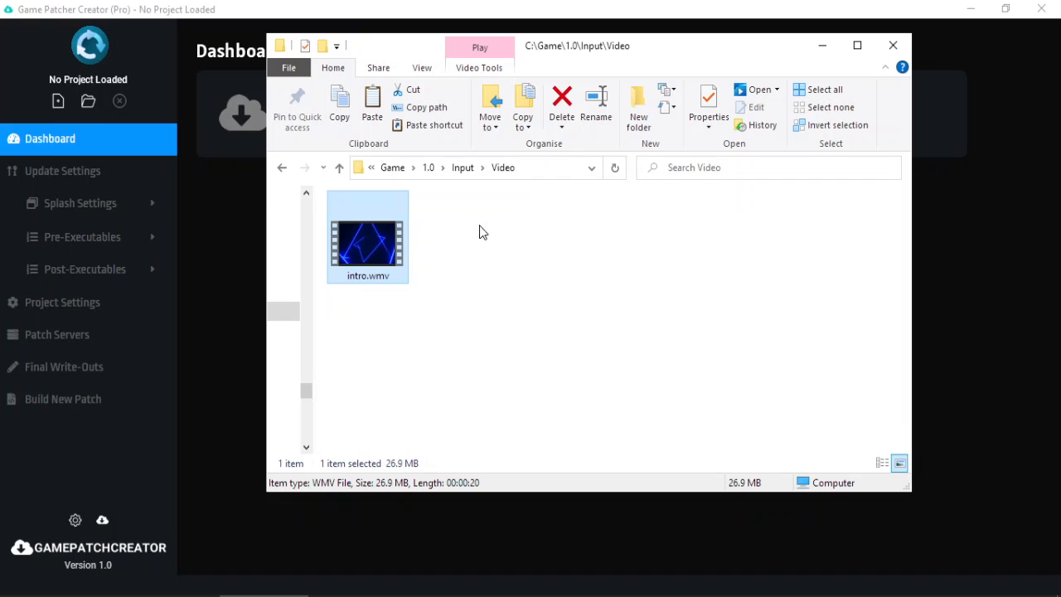
left_click(464, 169)
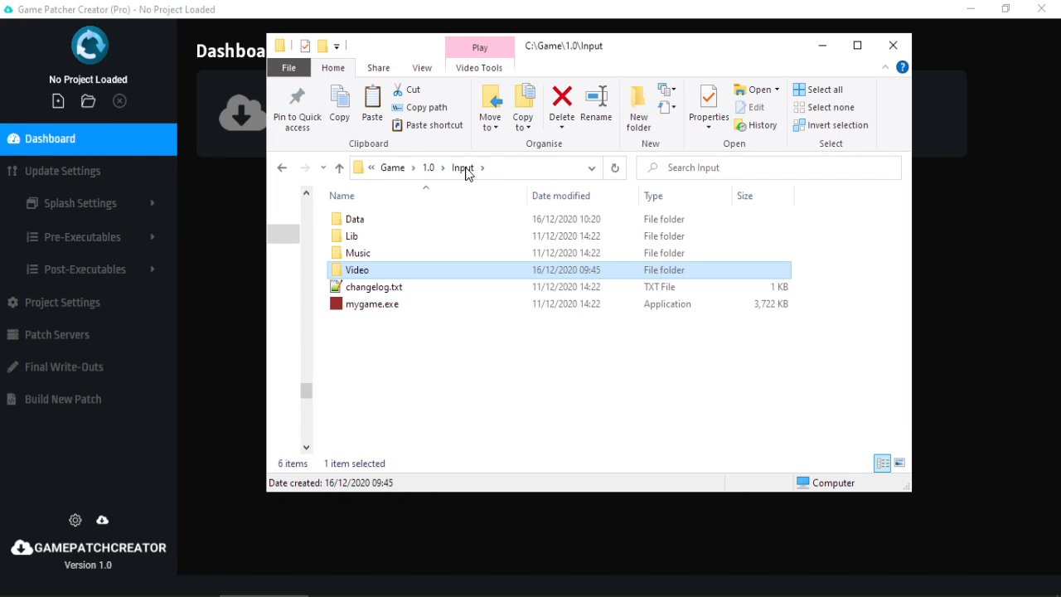
left_click(431, 169)
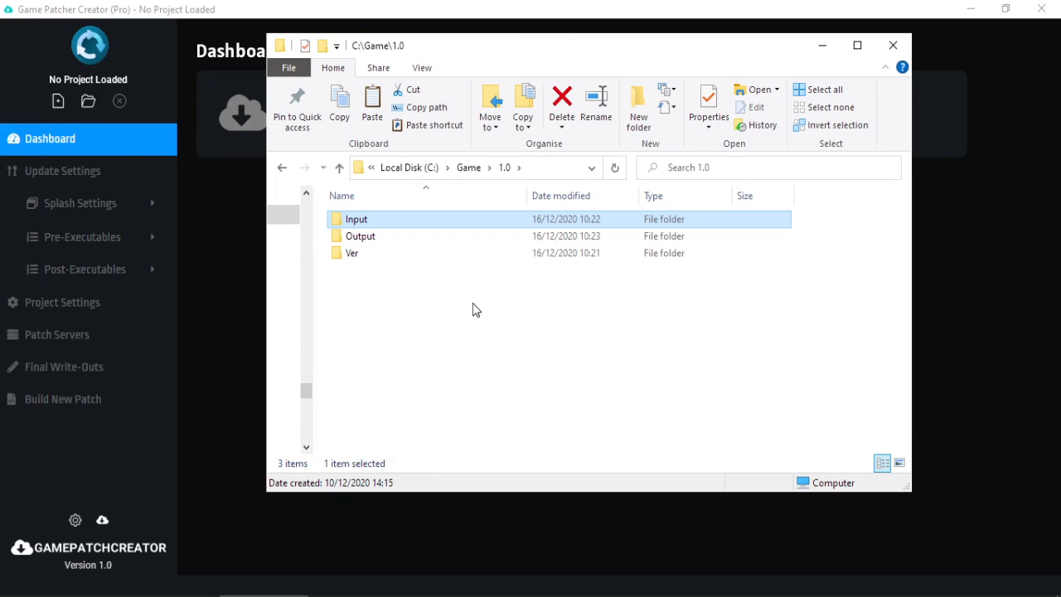
left_click(823, 46)
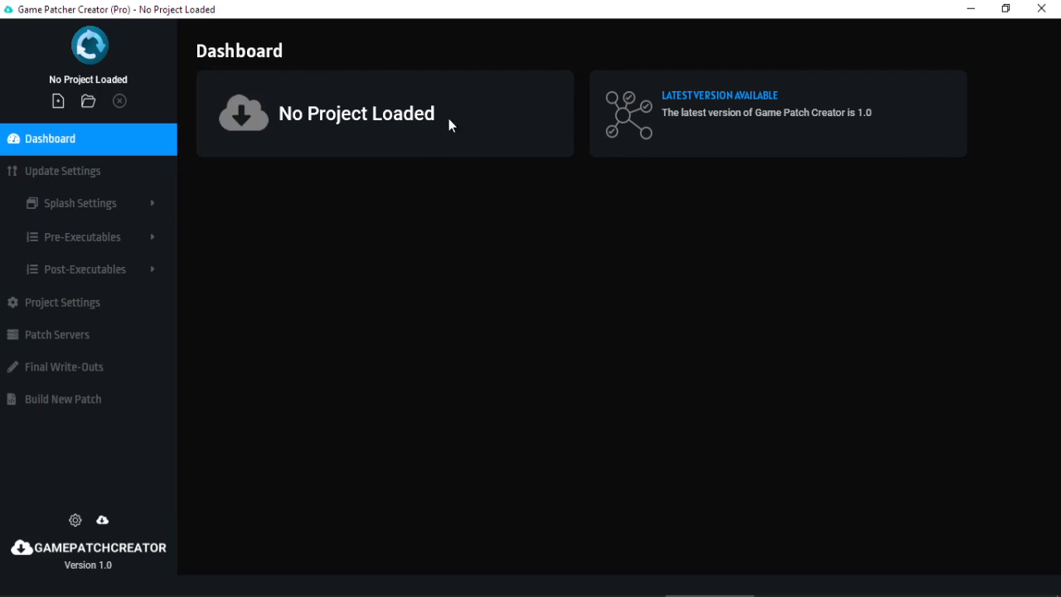
Create the 'My Test Game' project with the author's name and the default template.
left_click(60, 102)
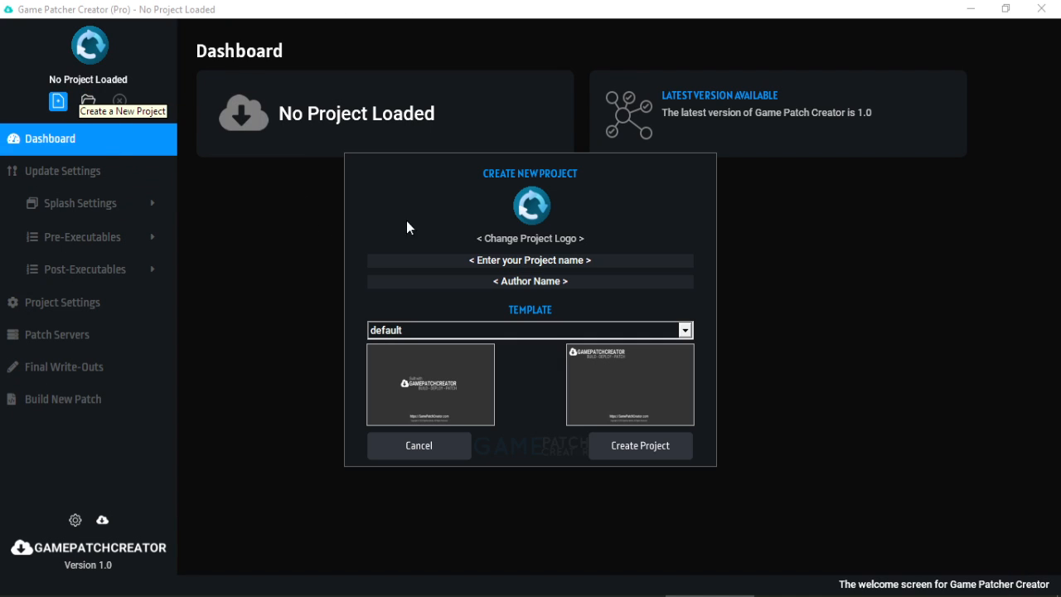
left_click(556, 261)
type("My Test Game")
key("Tab")
type("Da")
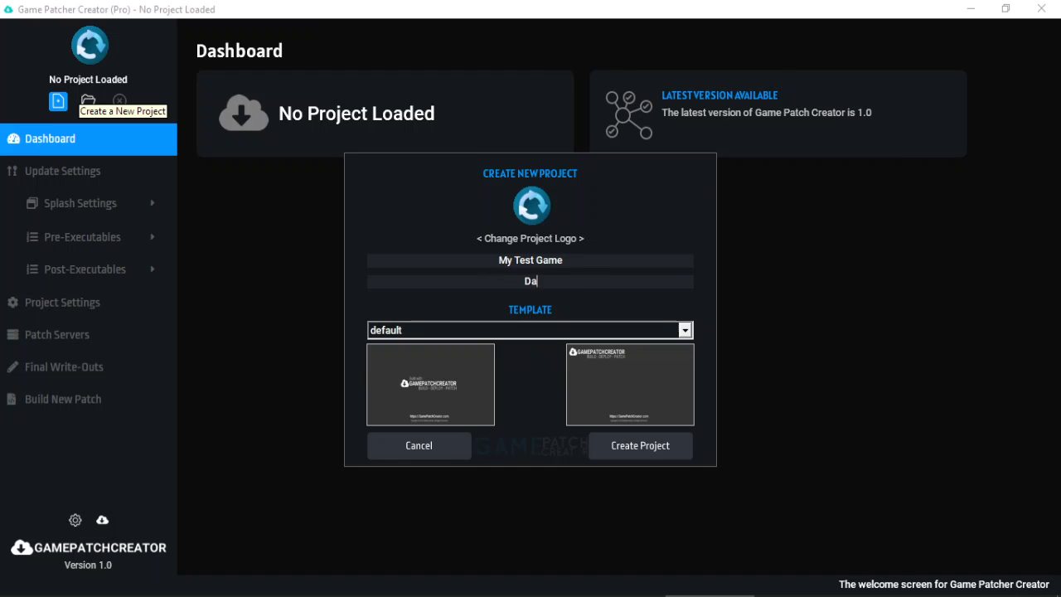
type("nny Jay")
left_click(639, 447)
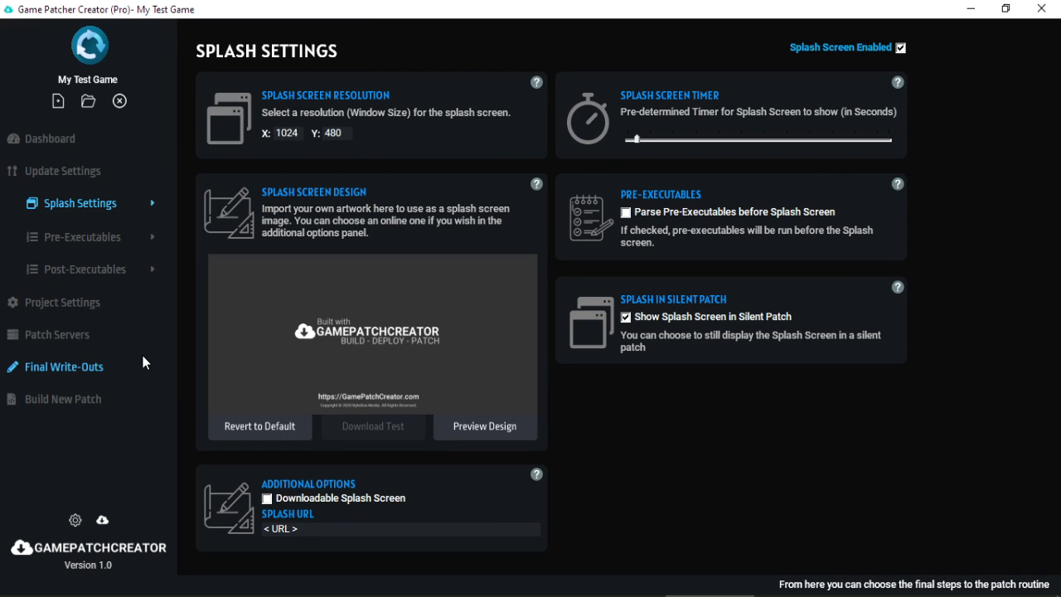
In Update Settings, replace the local version file name versioninfo.txt with version.txt.
left_click(106, 187)
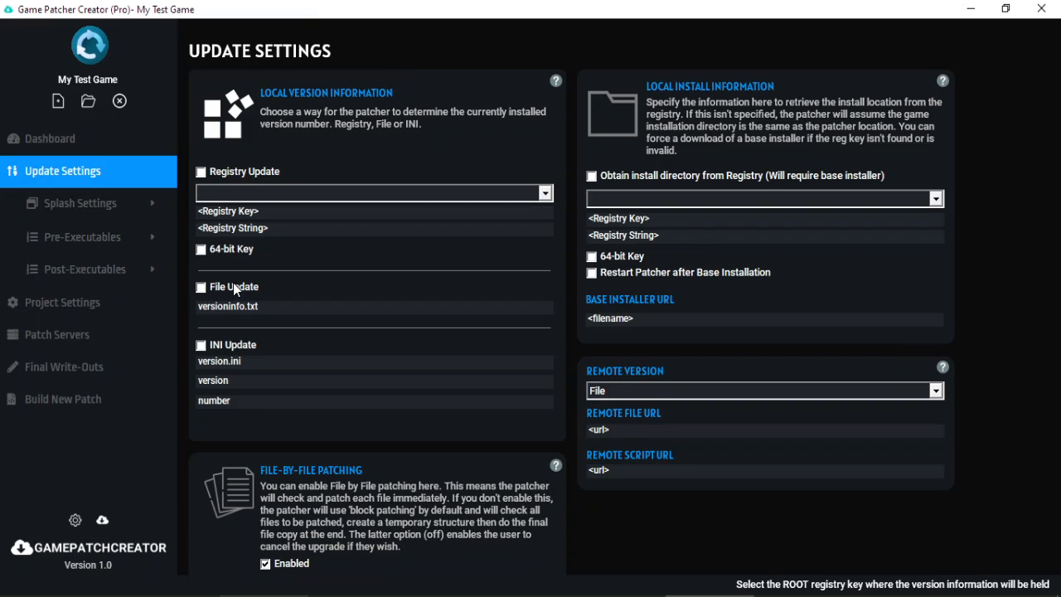
left_click_drag(272, 305, 199, 310)
type("version.txt")
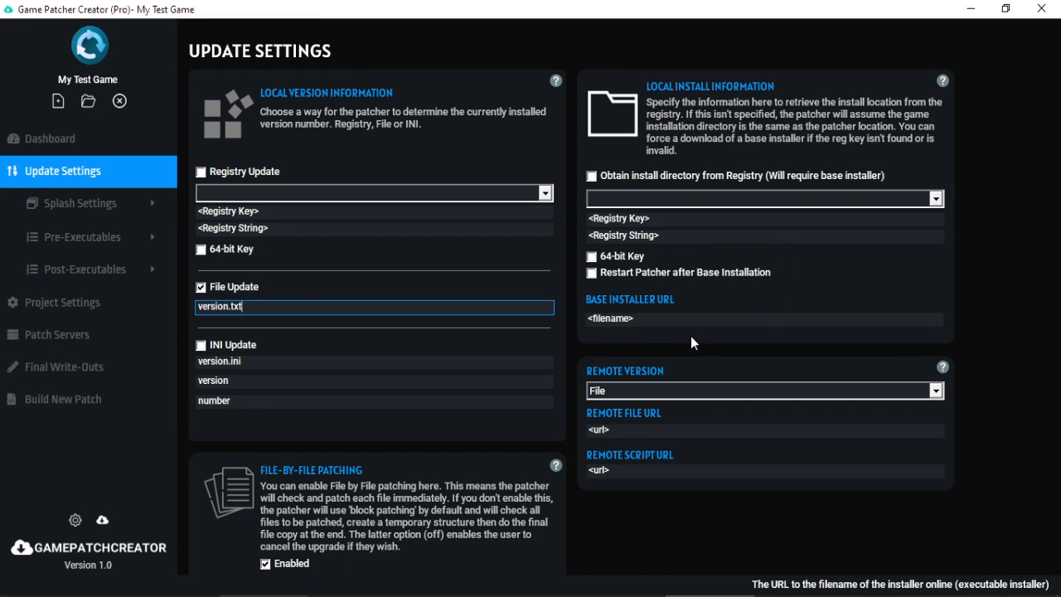
Choose File as the remote version source and select the remote file URL field.
left_click(671, 394)
left_click(659, 406)
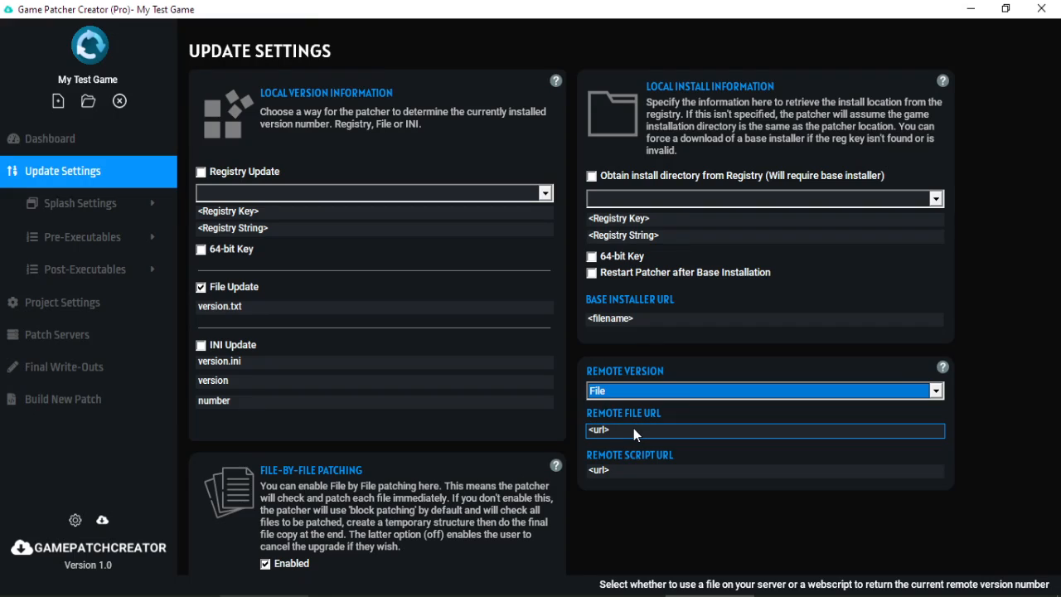
left_click(633, 429)
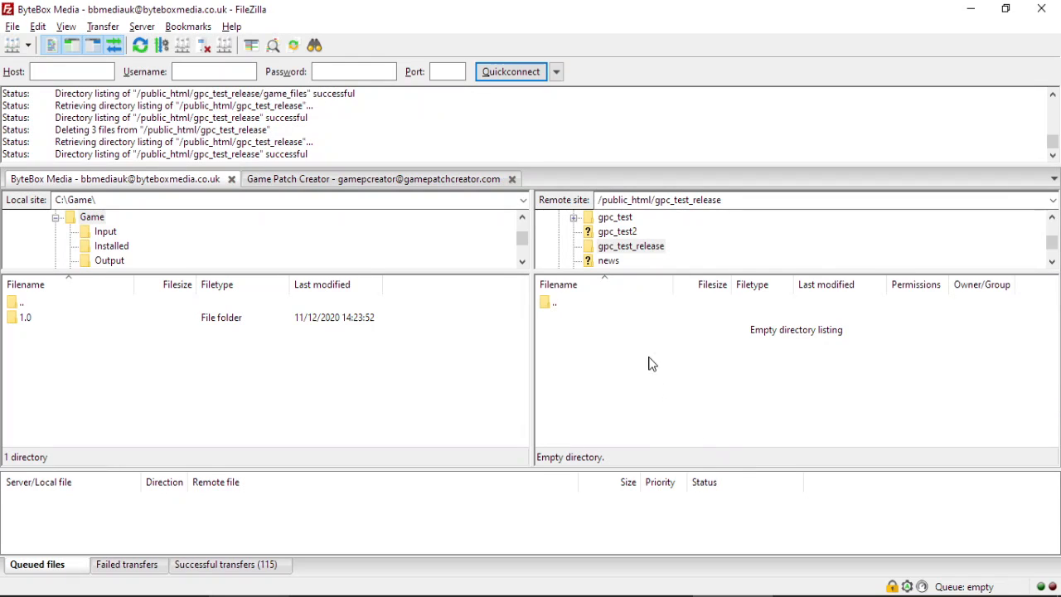
Check that the remote gpc_test_release folder is empty, then minimize FileZilla.
left_click(634, 247)
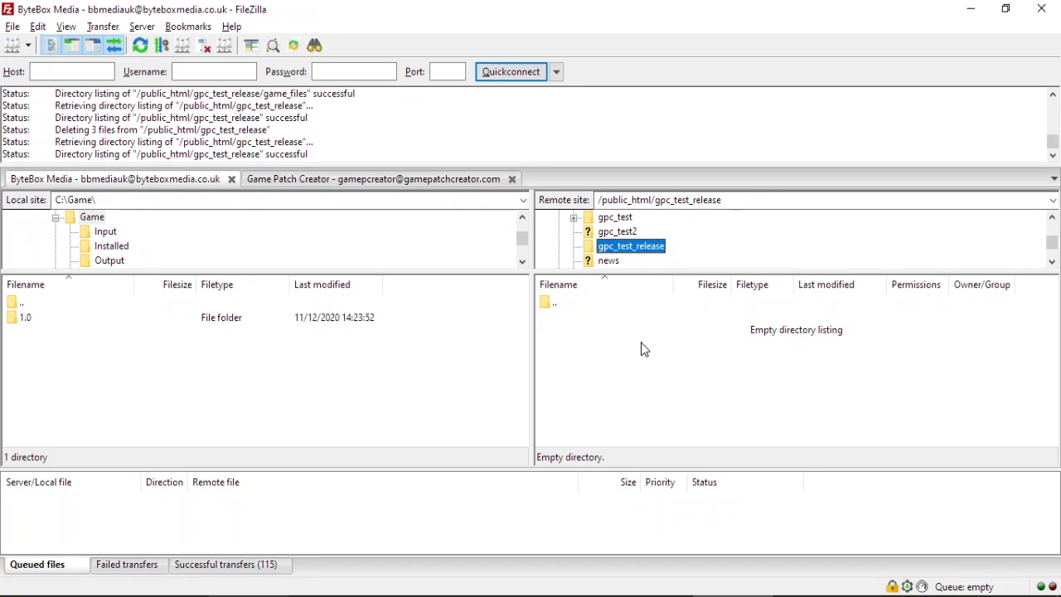
left_click(970, 8)
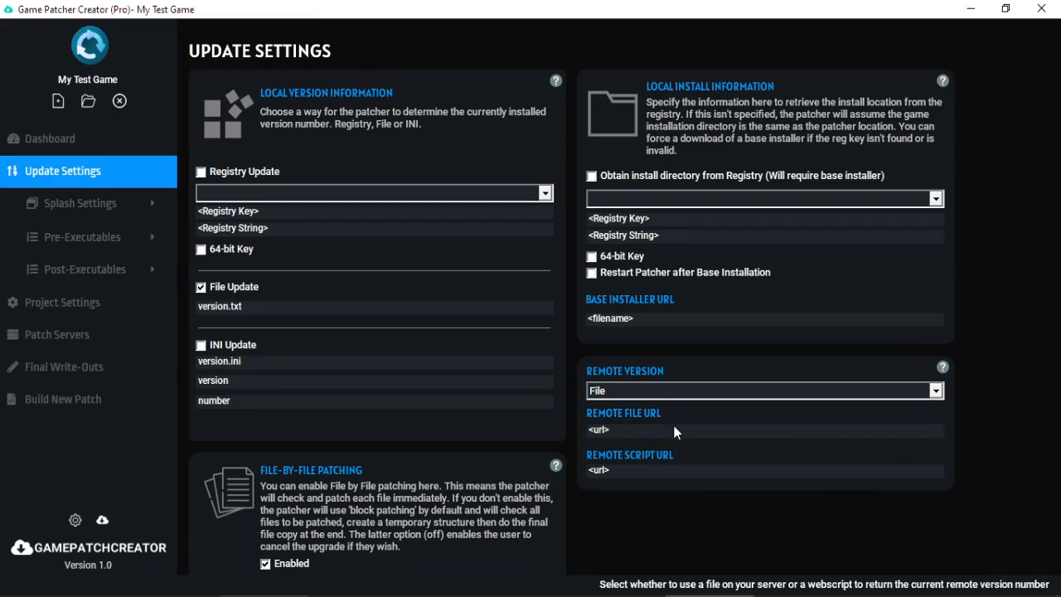
left_click(620, 429)
type("https:")
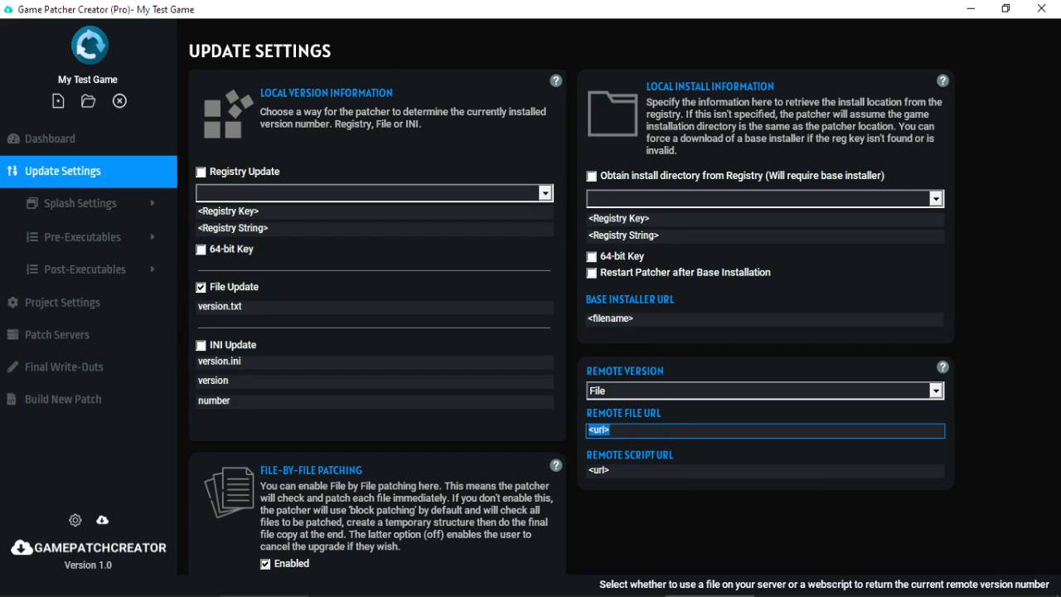
type("//byteboxmedia.co.uk")
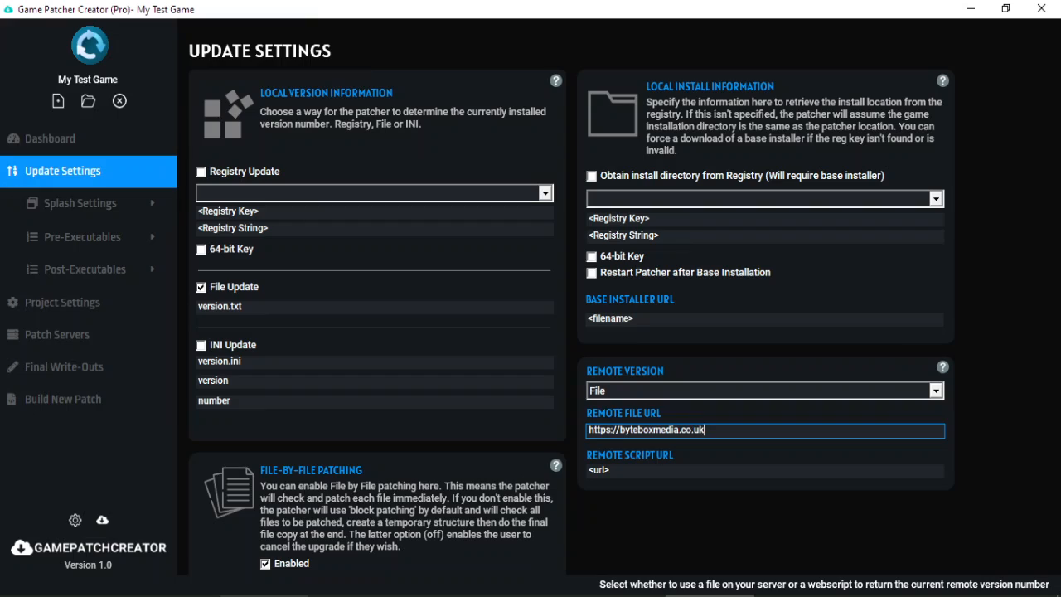
type("/gpc_test_release/version.txt")
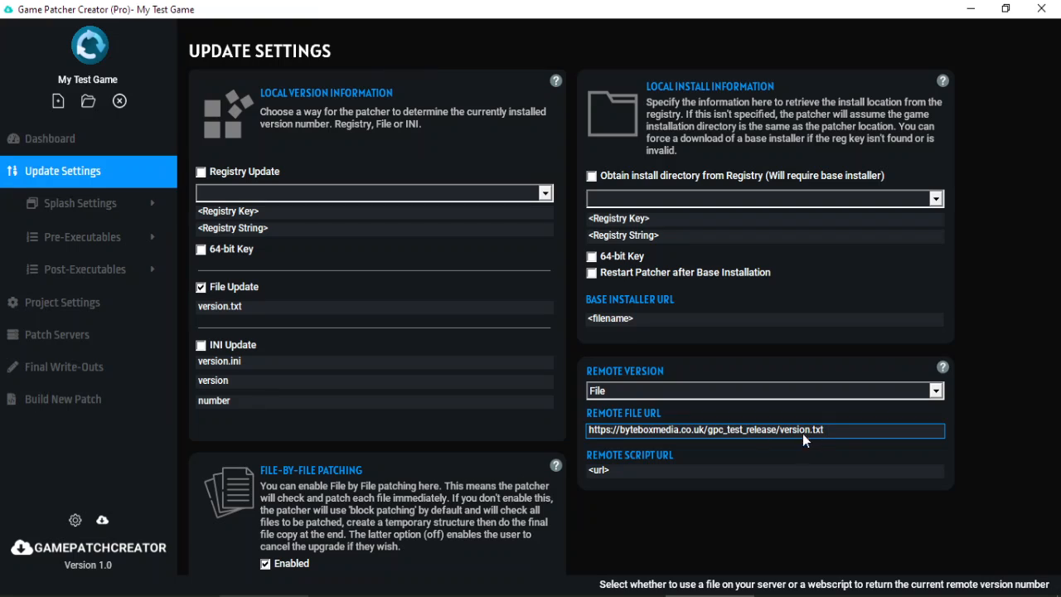
key("alt+Tab")
Create a new remote file named version.txt in gpc_test_release.
right_click(665, 385)
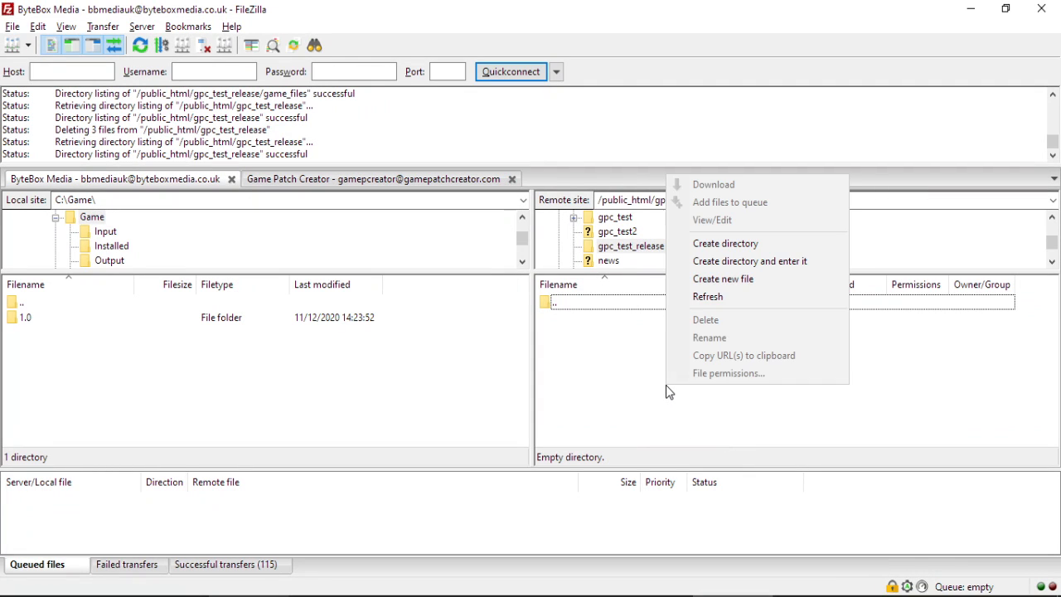
left_click(723, 279)
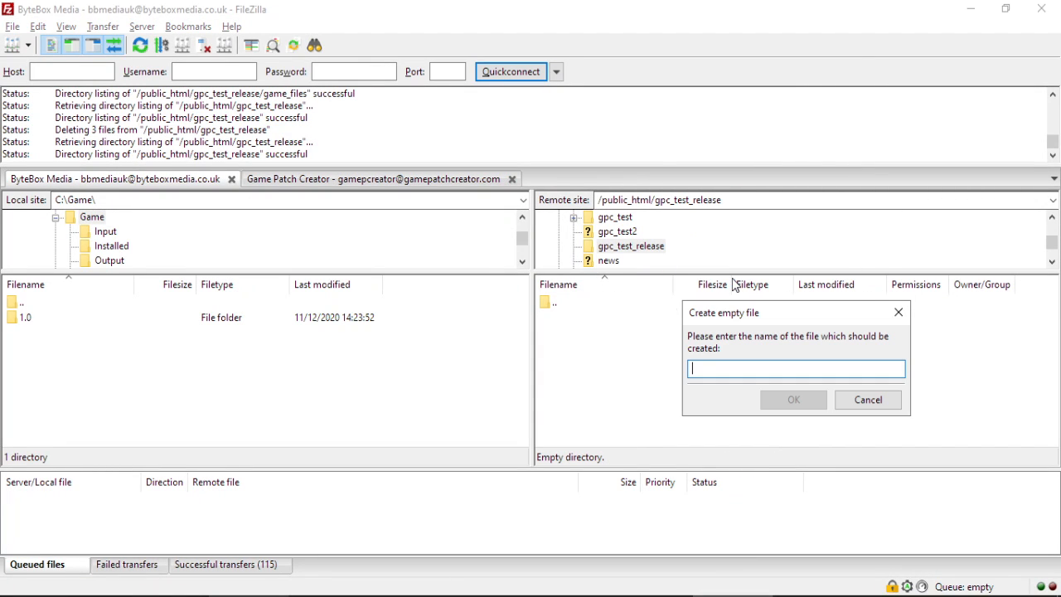
type("version.txt")
key("Return")
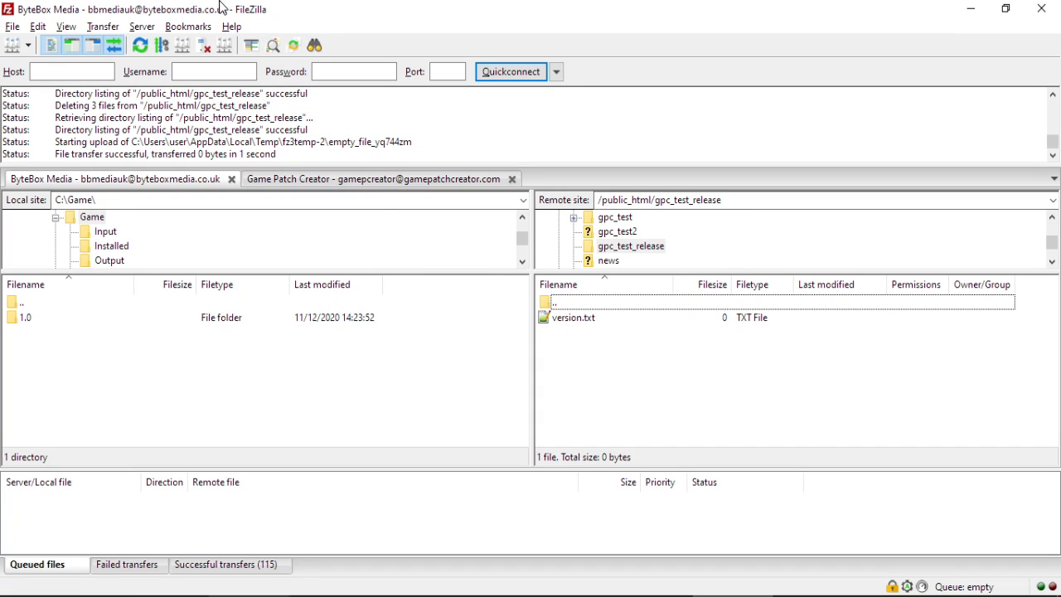
Edit version.txt in the default text editor to read 1.0 and upload it.
right_click(593, 319)
left_click(634, 365)
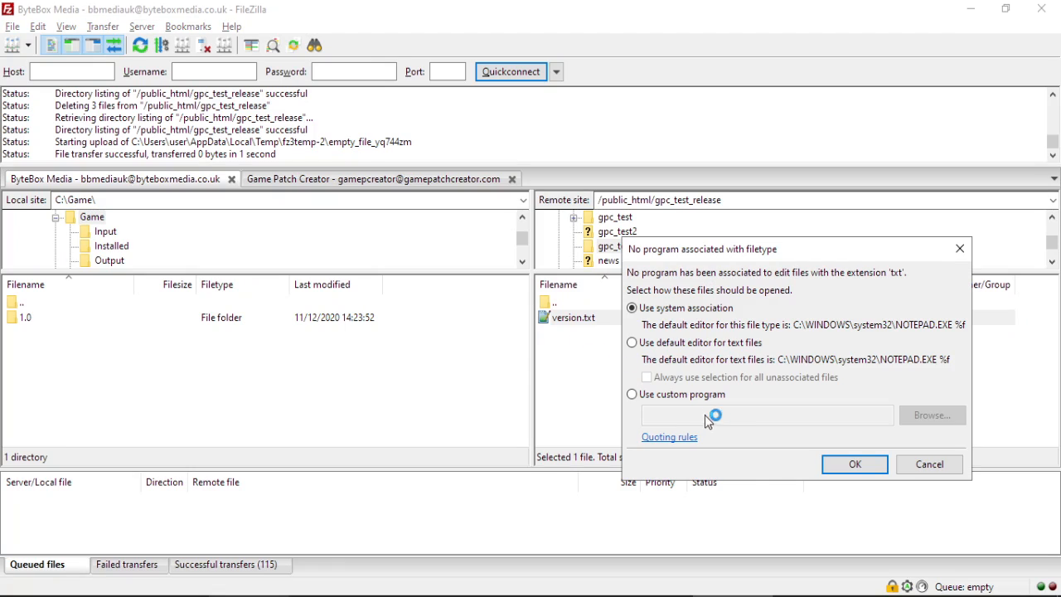
left_click(748, 344)
left_click(720, 309)
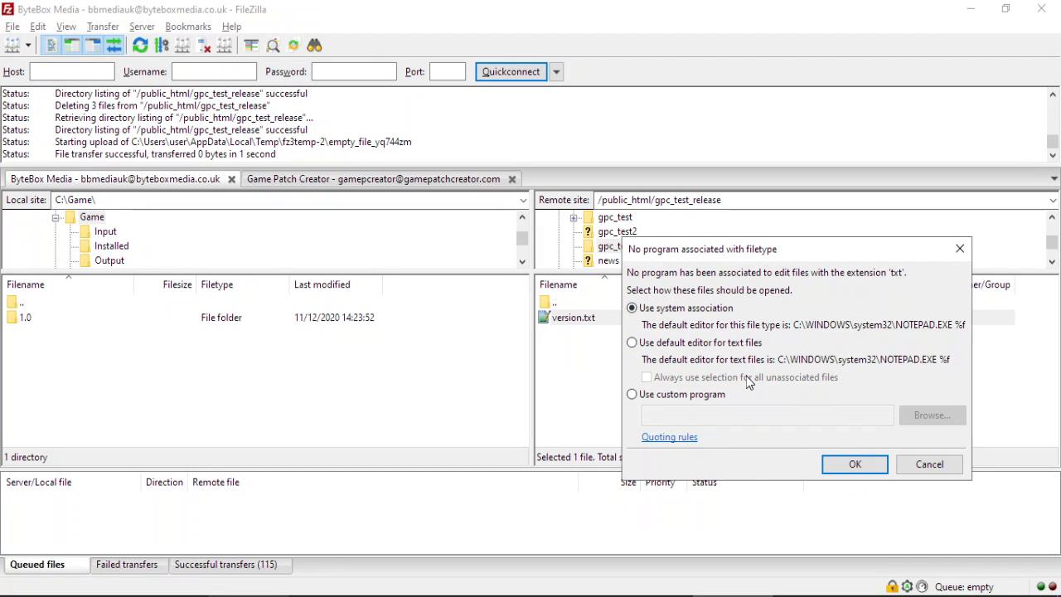
left_click(727, 344)
left_click(740, 377)
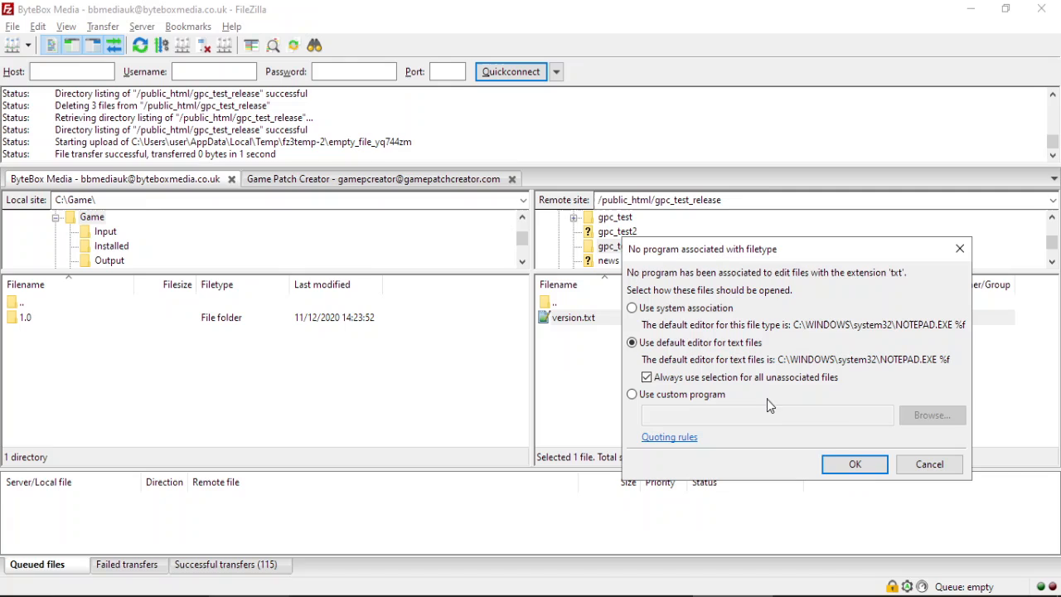
left_click(855, 465)
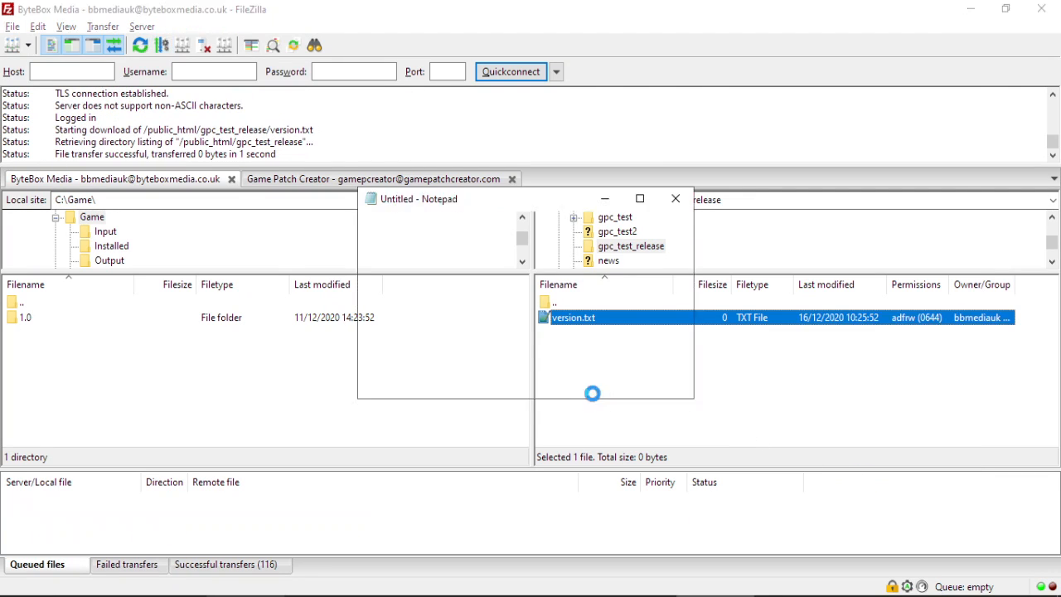
type("1.0")
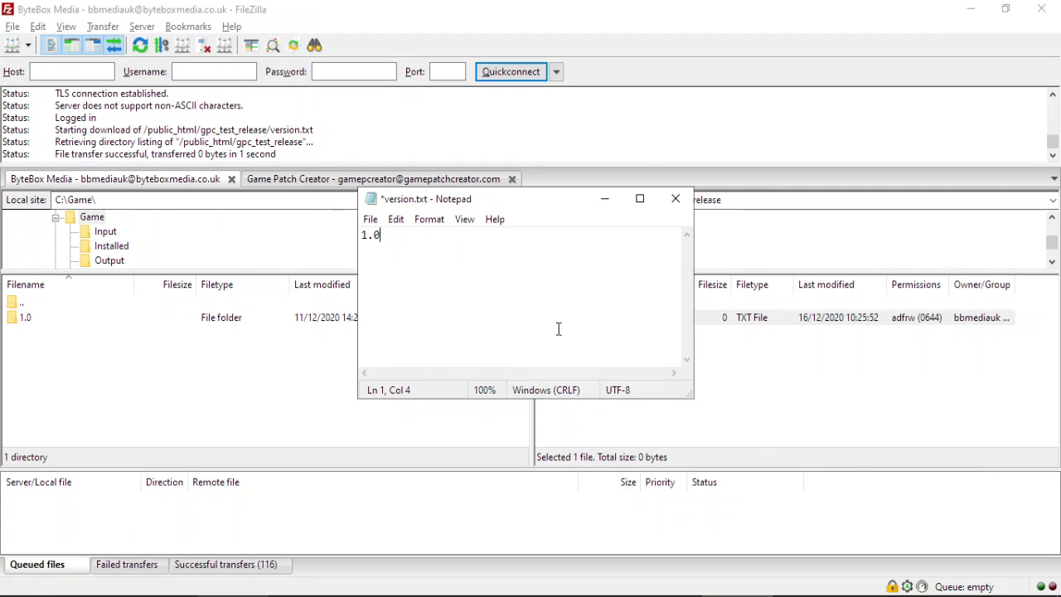
left_click(675, 199)
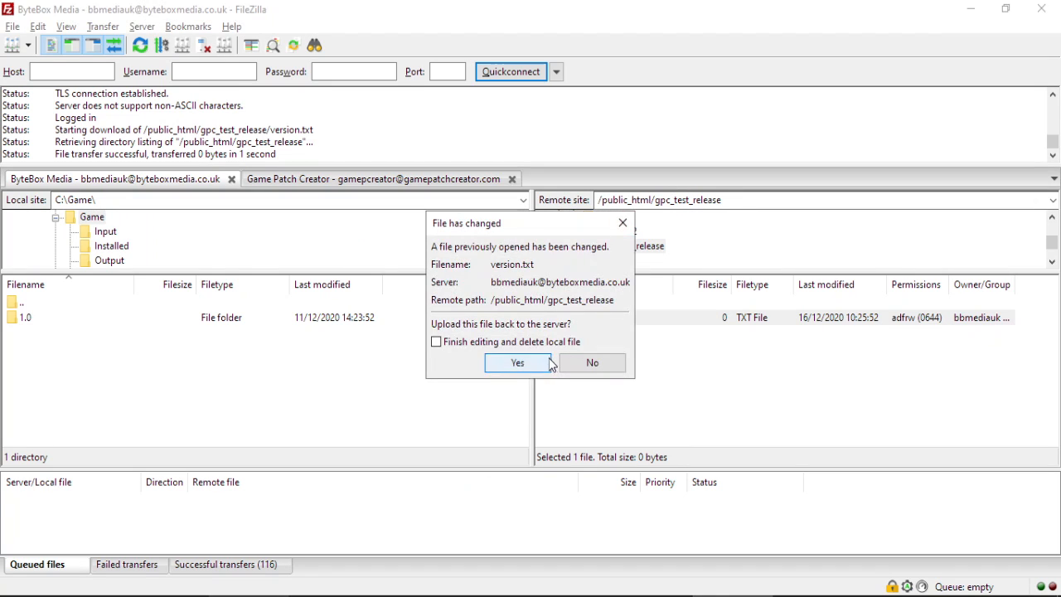
left_click(515, 361)
Return from FileZilla to the patcher and show the Project Settings page.
left_click(970, 8)
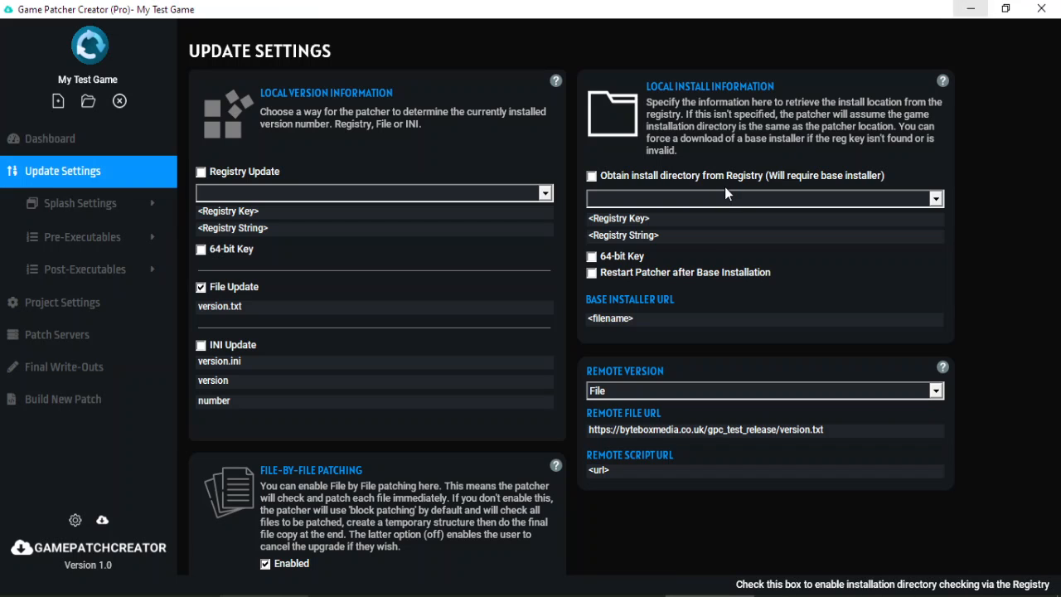
left_click(860, 431)
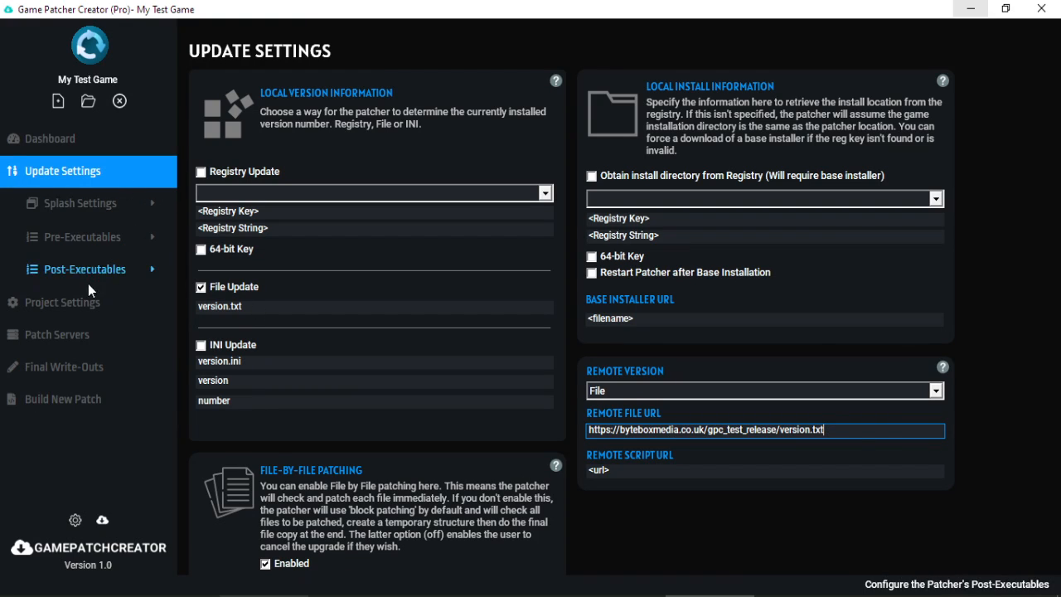
left_click(88, 317)
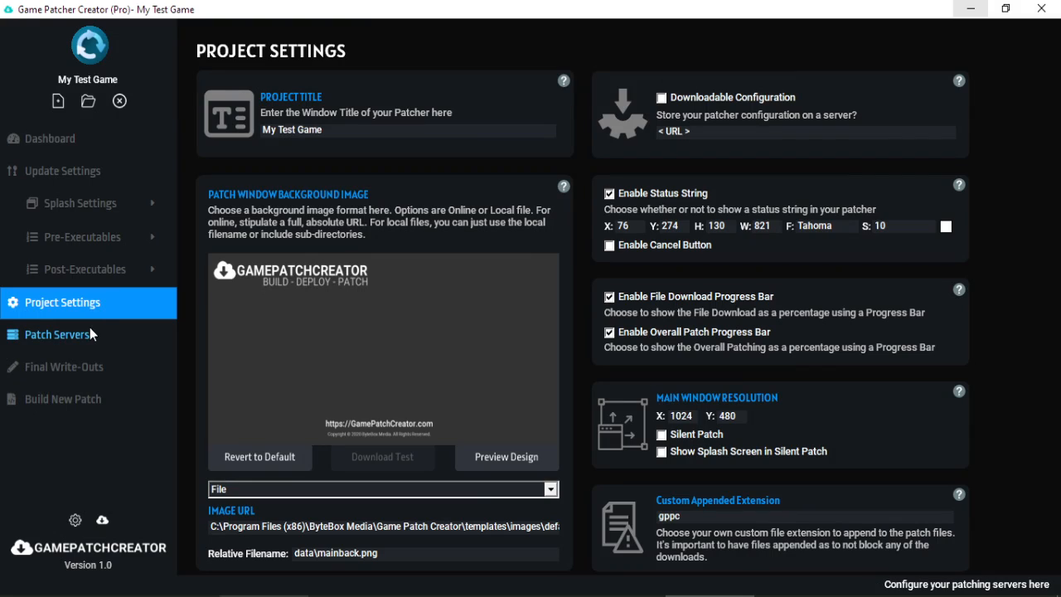
left_click(89, 328)
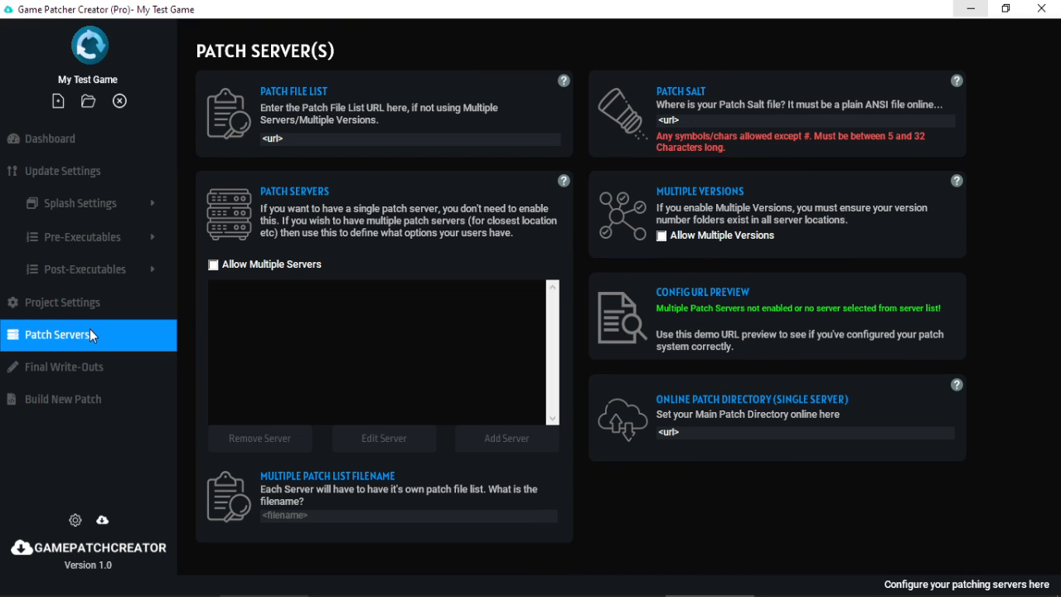
left_click(356, 141)
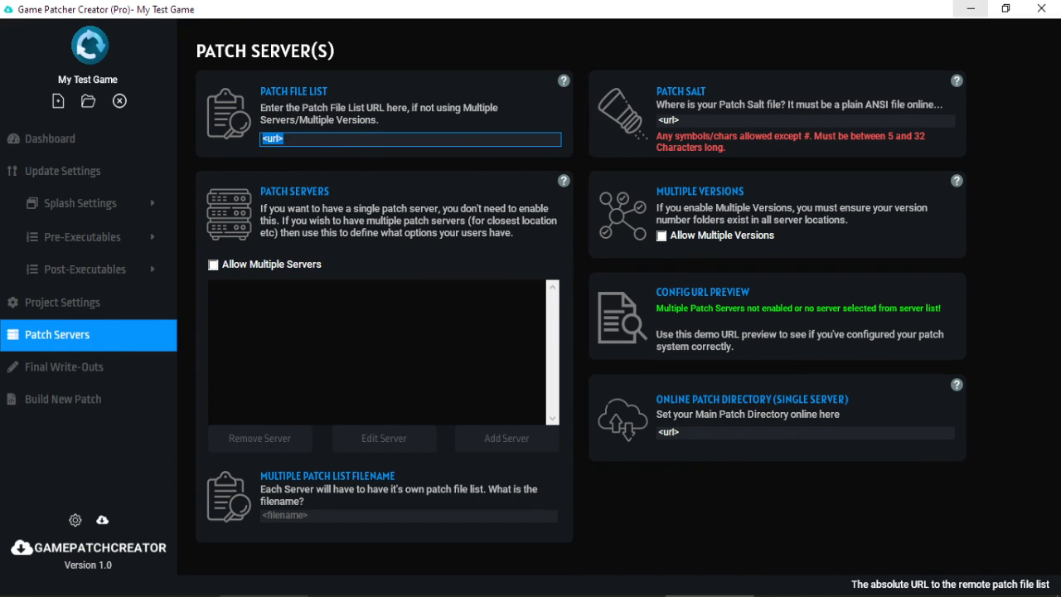
left_click(970, 9)
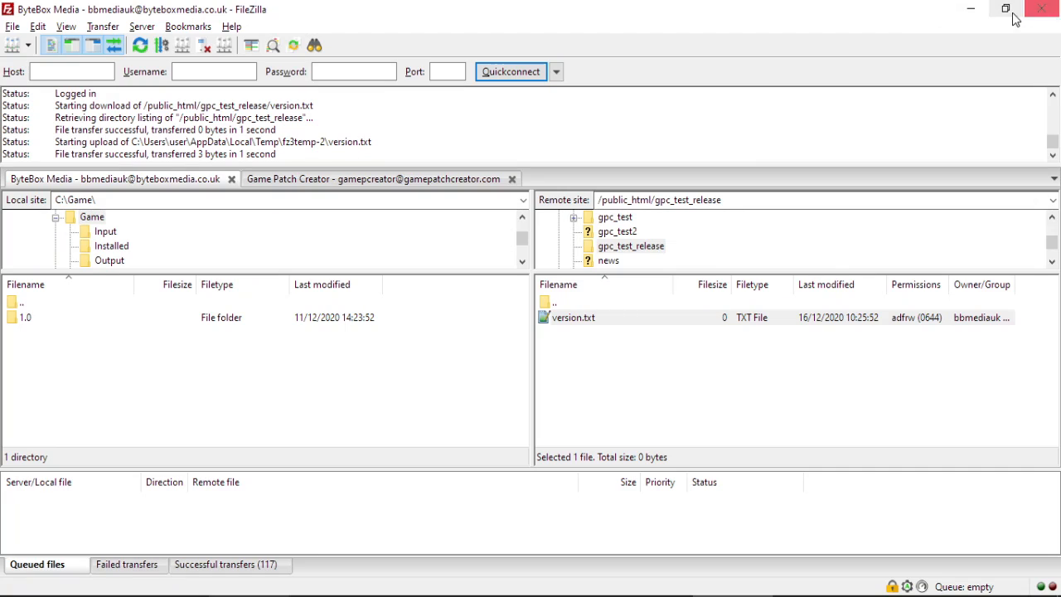
left_click(971, 8)
left_click(279, 141)
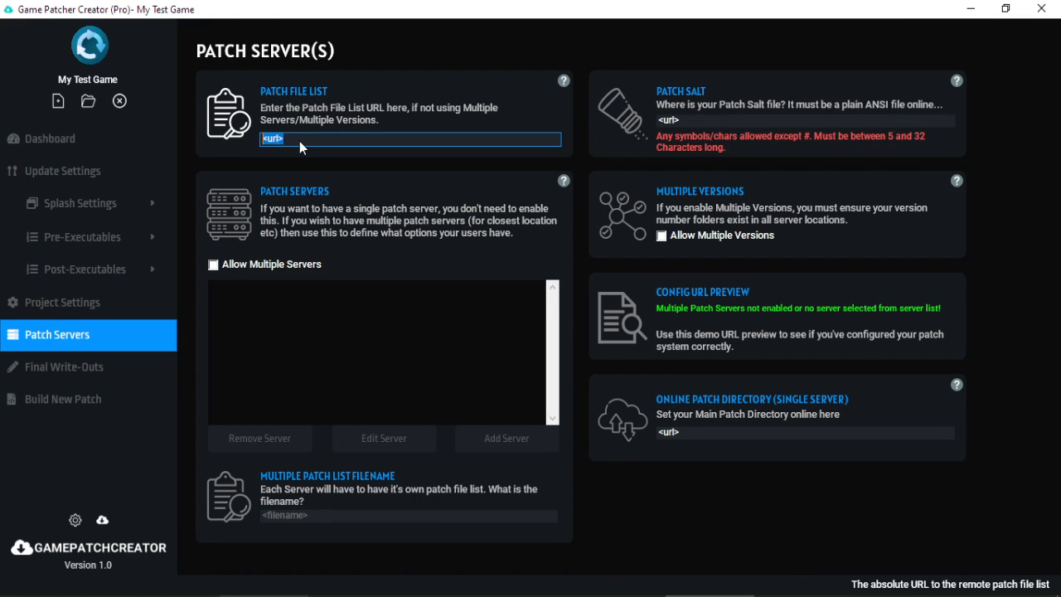
type("https://byteboxmedia.co.uk/gpc_test")
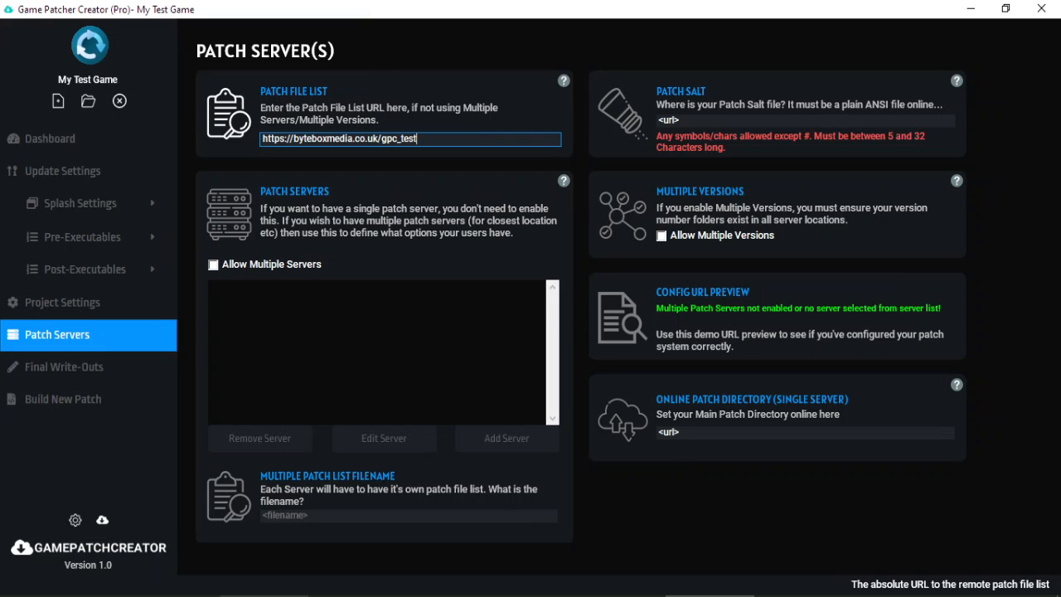
type("_release/patchfile")
left_click(716, 123)
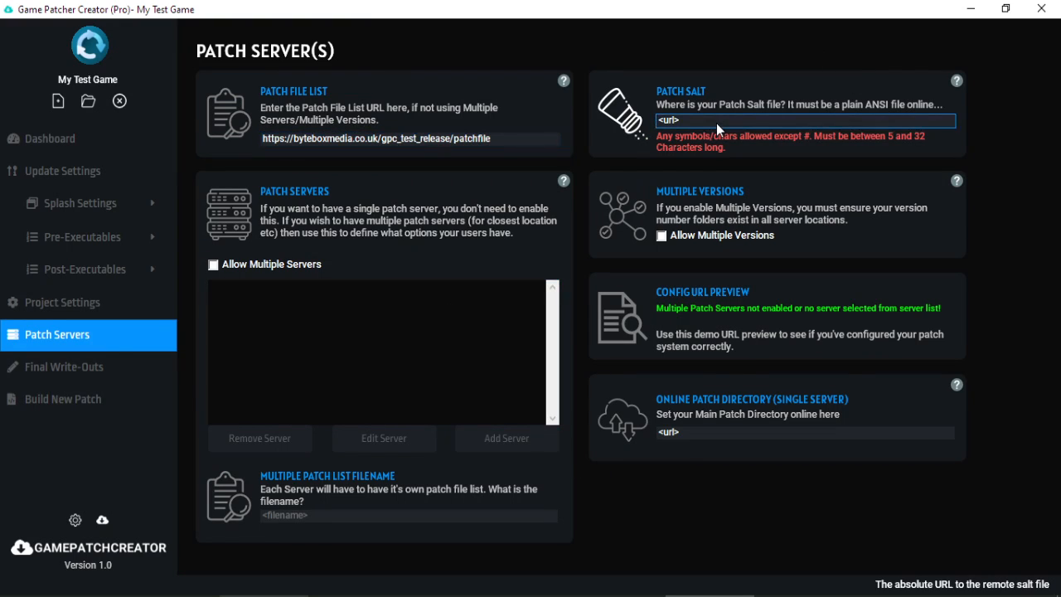
key("ctrl+a")
type("https://byt")
type("eboxmedia.co.uk/")
type("gc")
type("p_t")
key("BackSpace")
key("BackSpace")
key("BackSpace")
type("p")
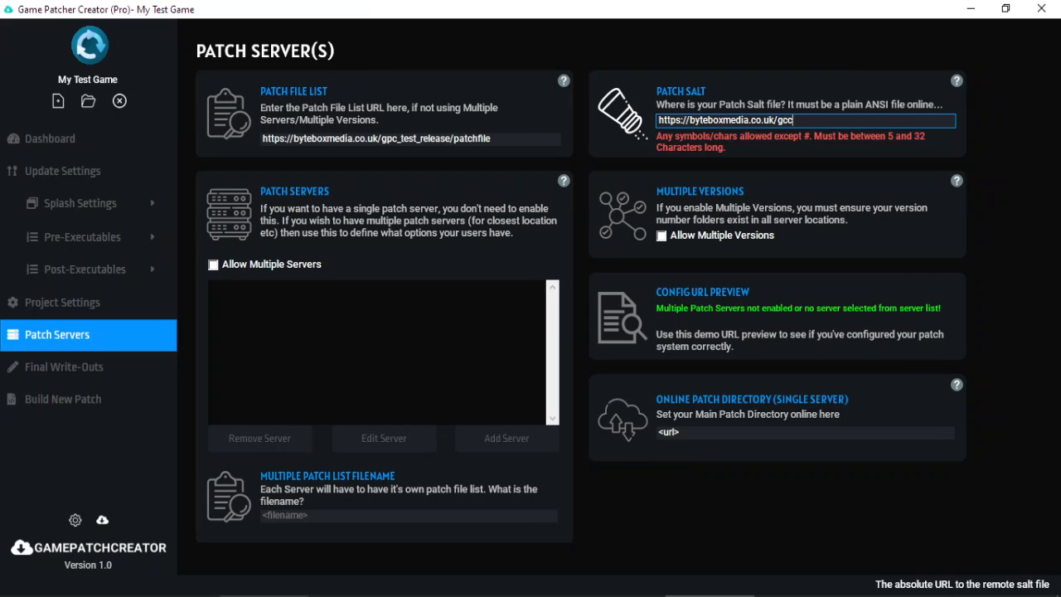
key("BackSpace")
type("pc_test_release/salt")
In FileZilla, create an empty remote file named salt in gpc_test_release.
left_click(704, 596)
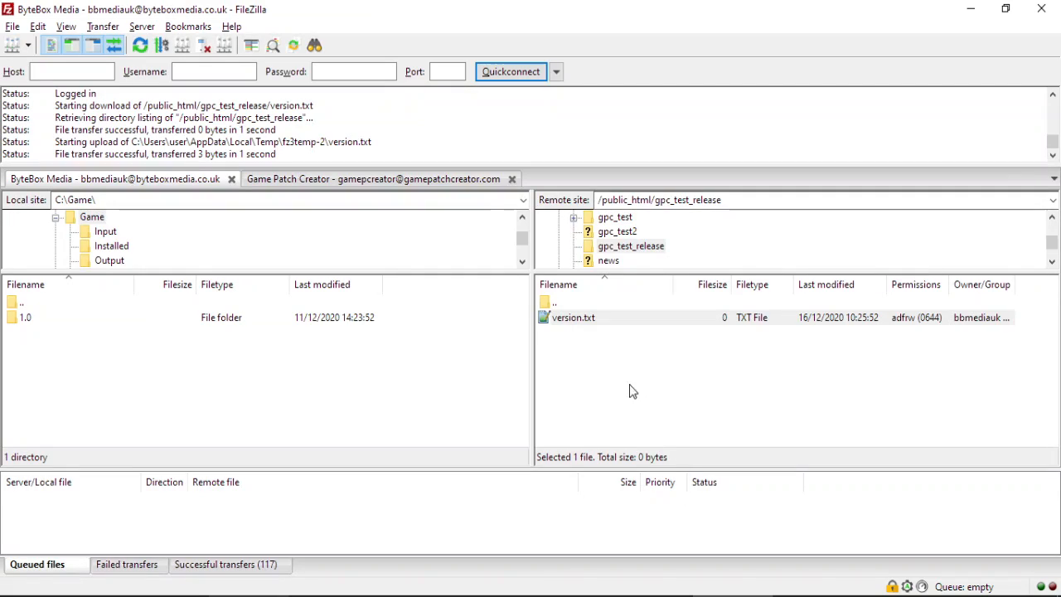
left_click(589, 347)
right_click(586, 355)
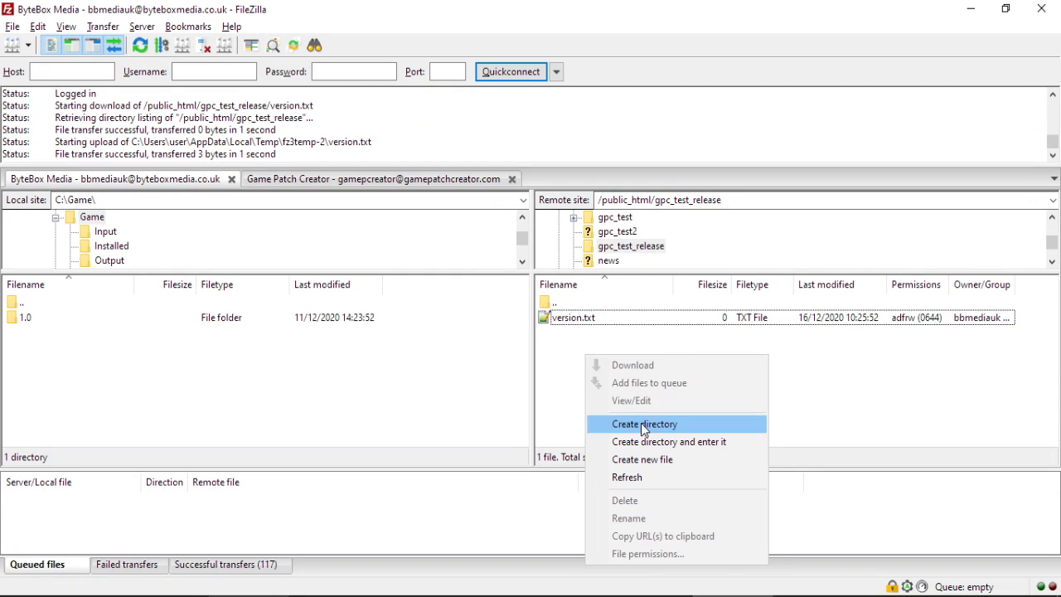
left_click(647, 457)
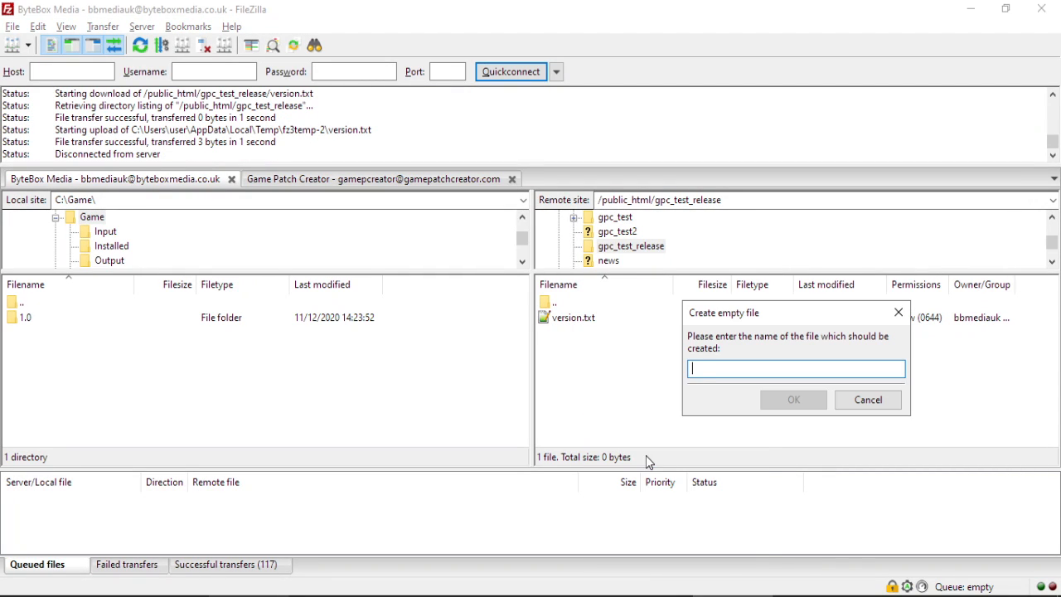
type("salt")
key("Return")
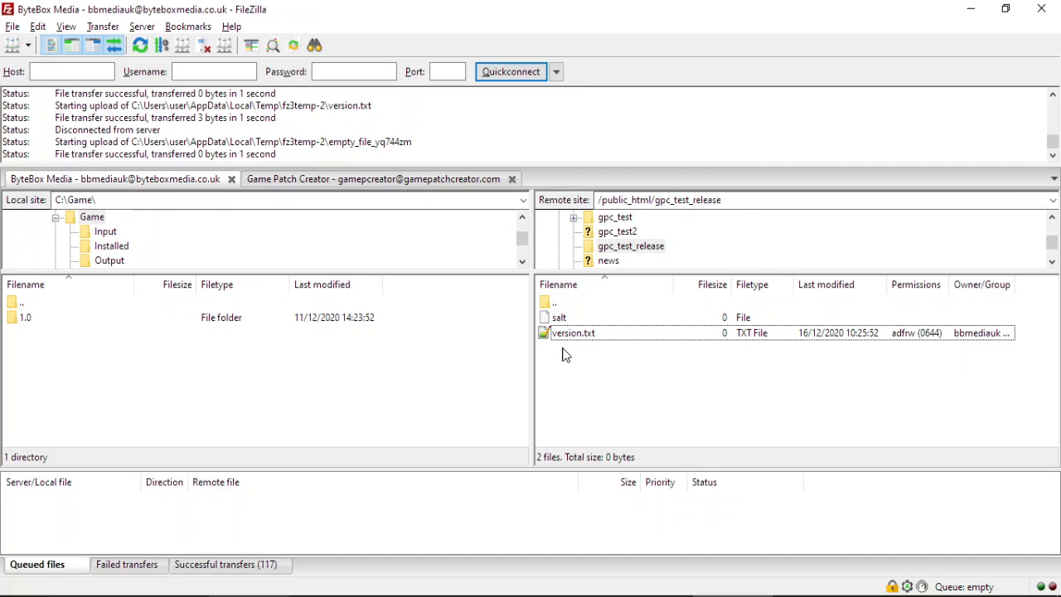
Open the salt file for editing, downloading it afresh.
right_click(576, 318)
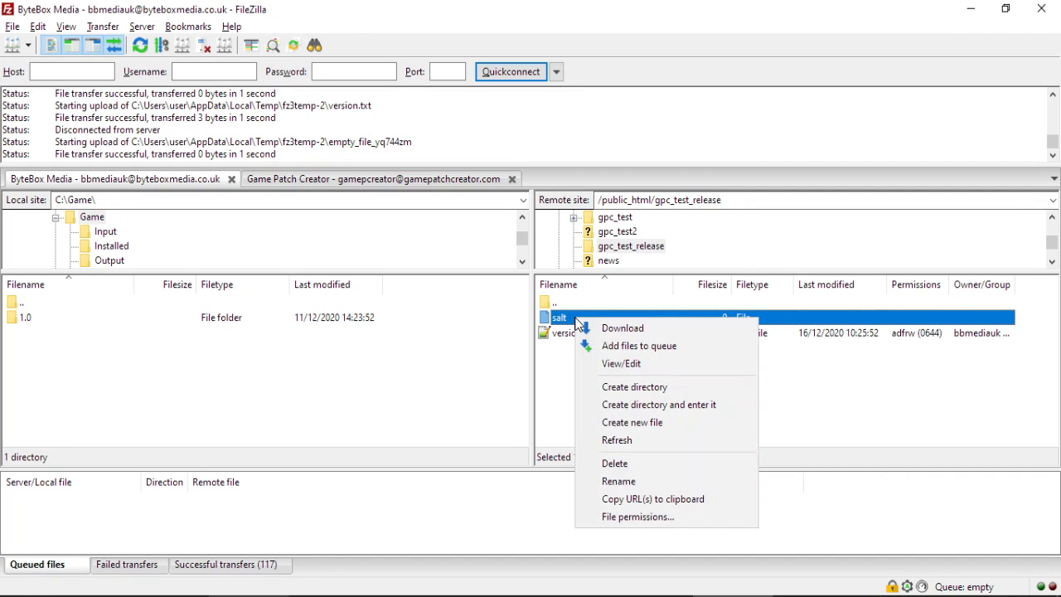
left_click(620, 363)
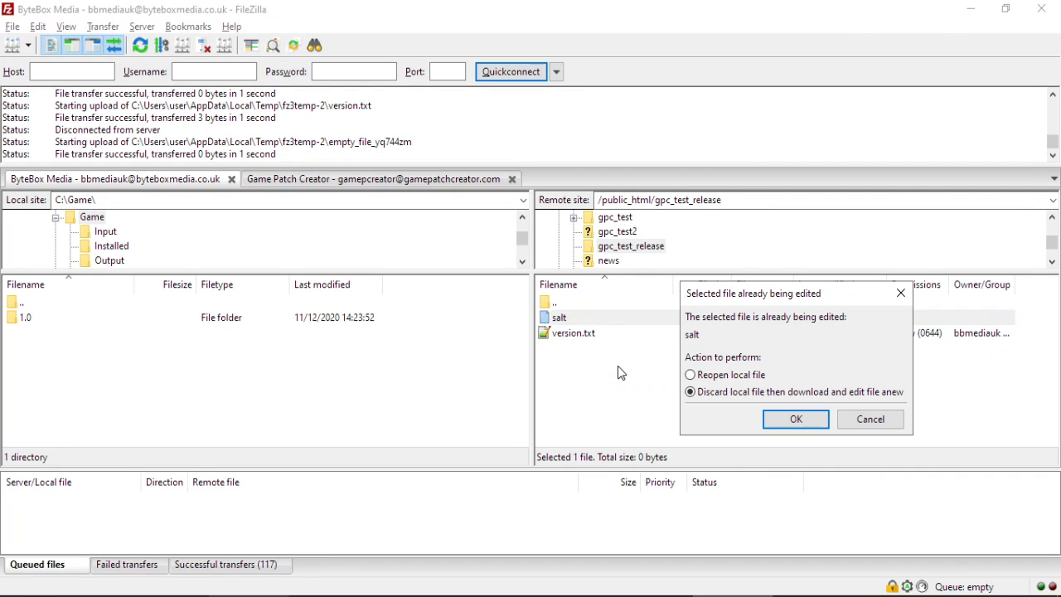
left_click(797, 419)
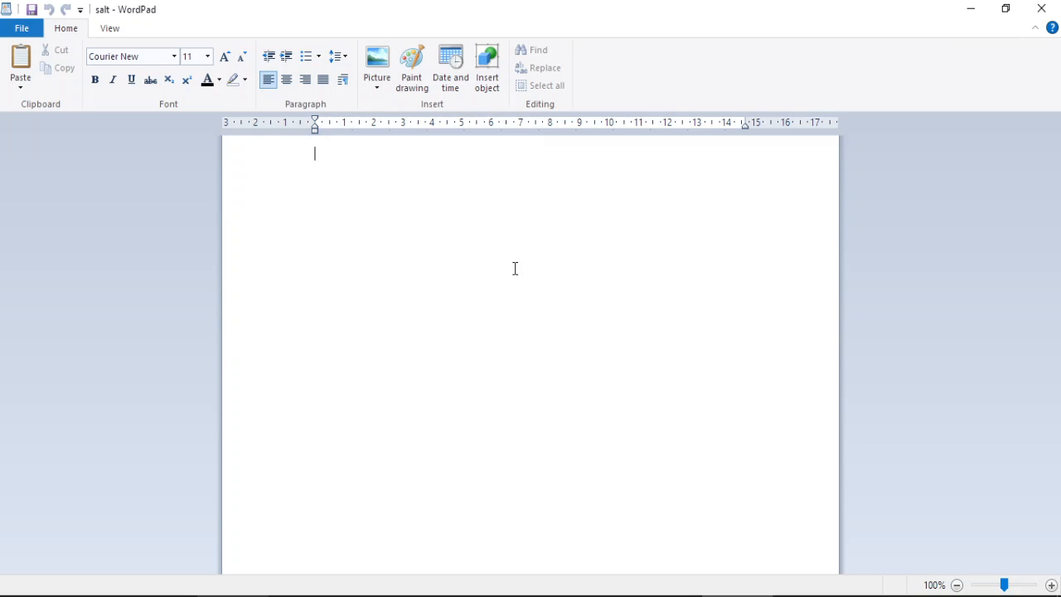
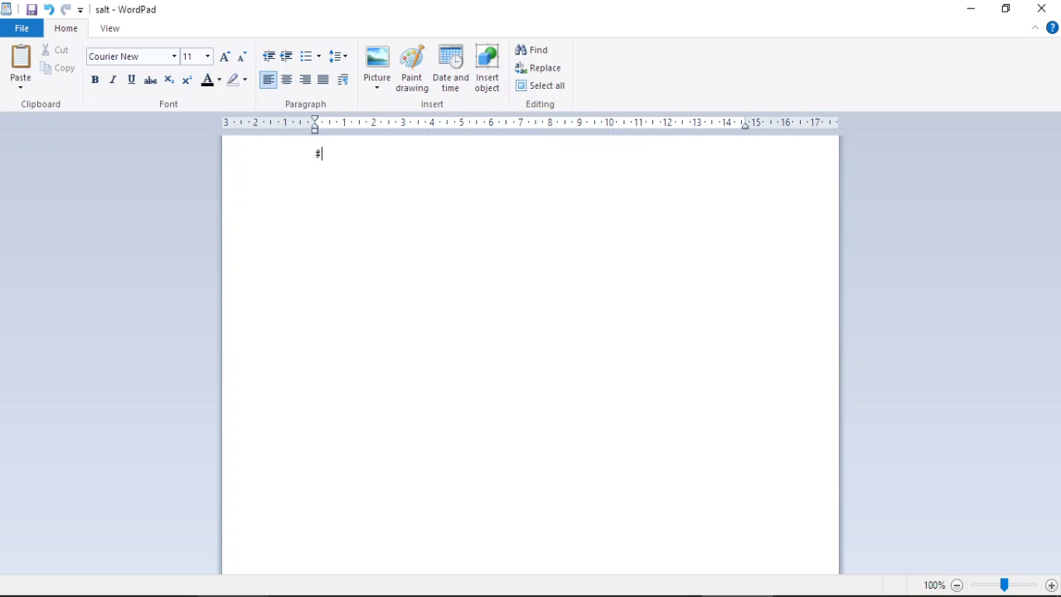
Erase the '# :' placeholder in the salt file and type a new random salt string.
key("BackSpace")
key("BackSpace")
key("BackSpace")
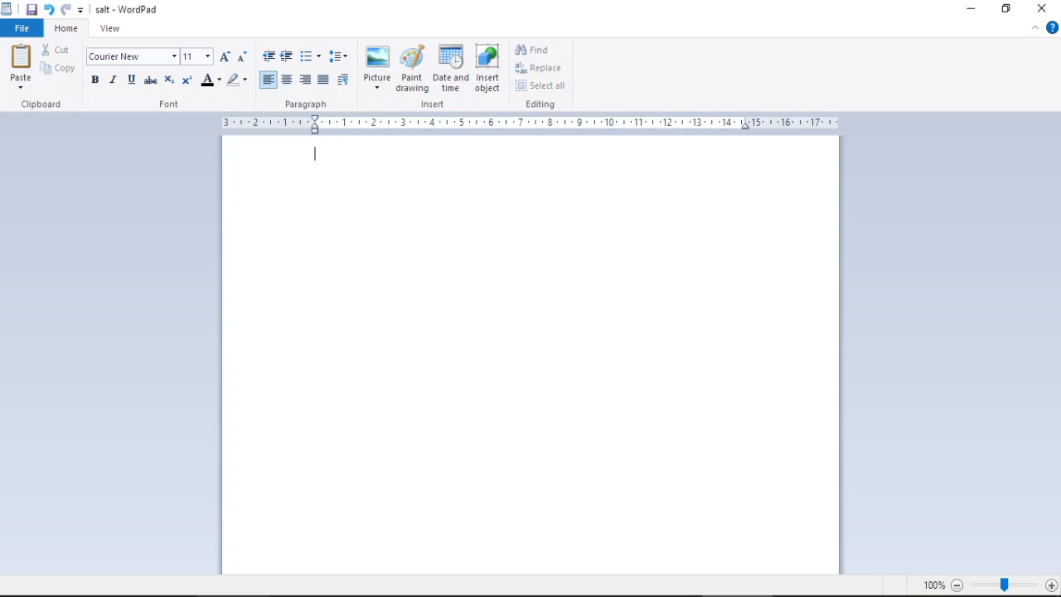
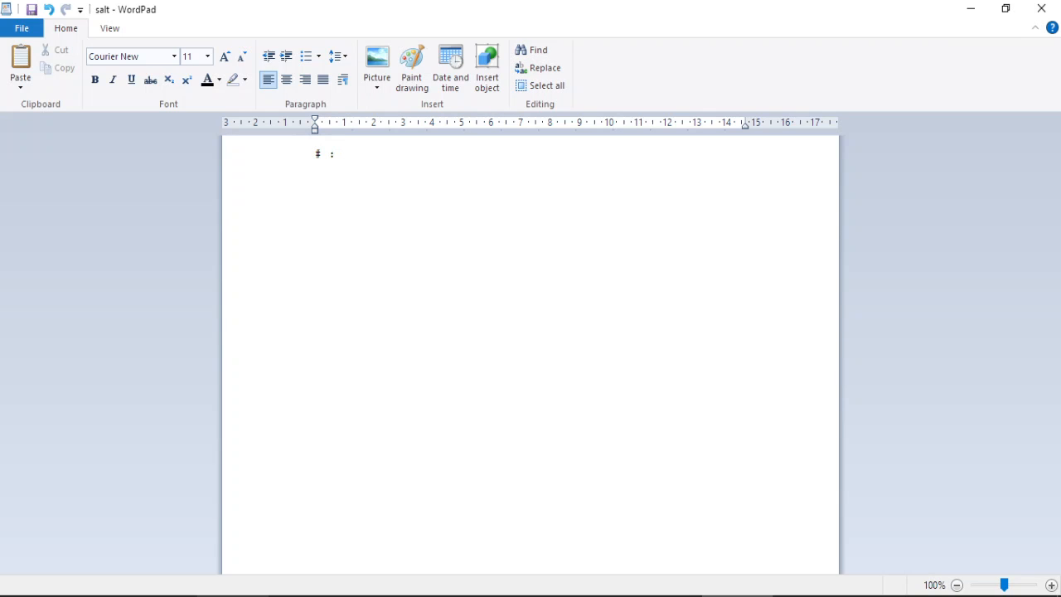
key("BackSpace")
key("BackSpace")
key("BackSpace")
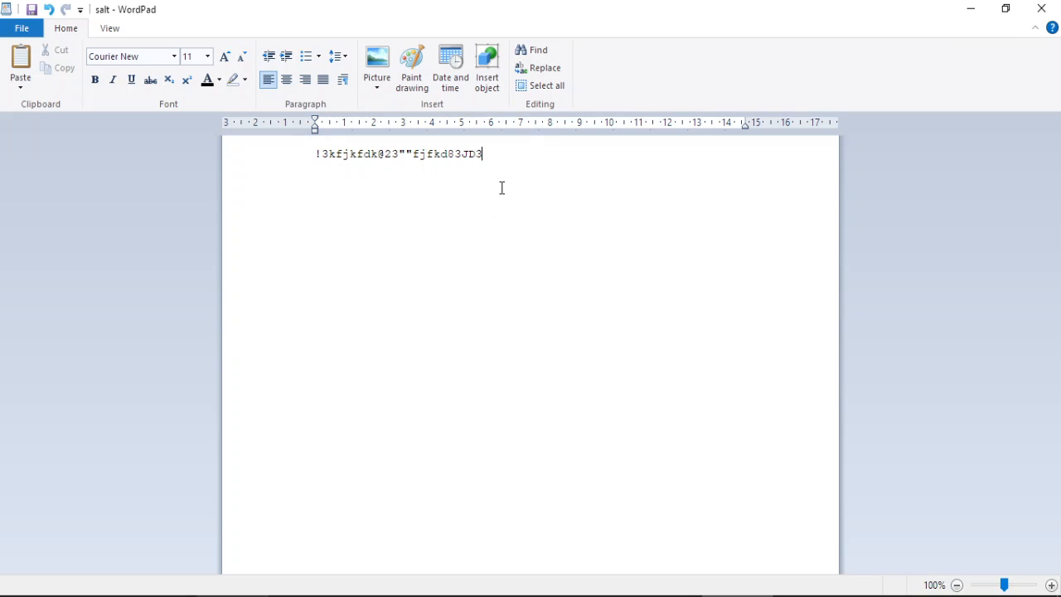
Close the edited salt file and upload the changed version back to the server.
left_click(1058, 7)
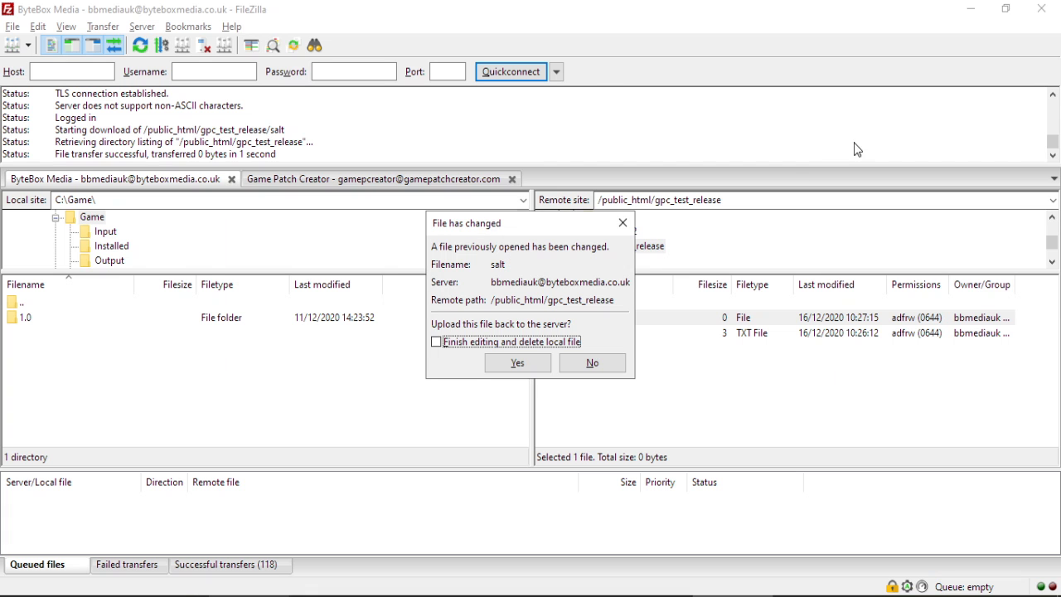
left_click(516, 362)
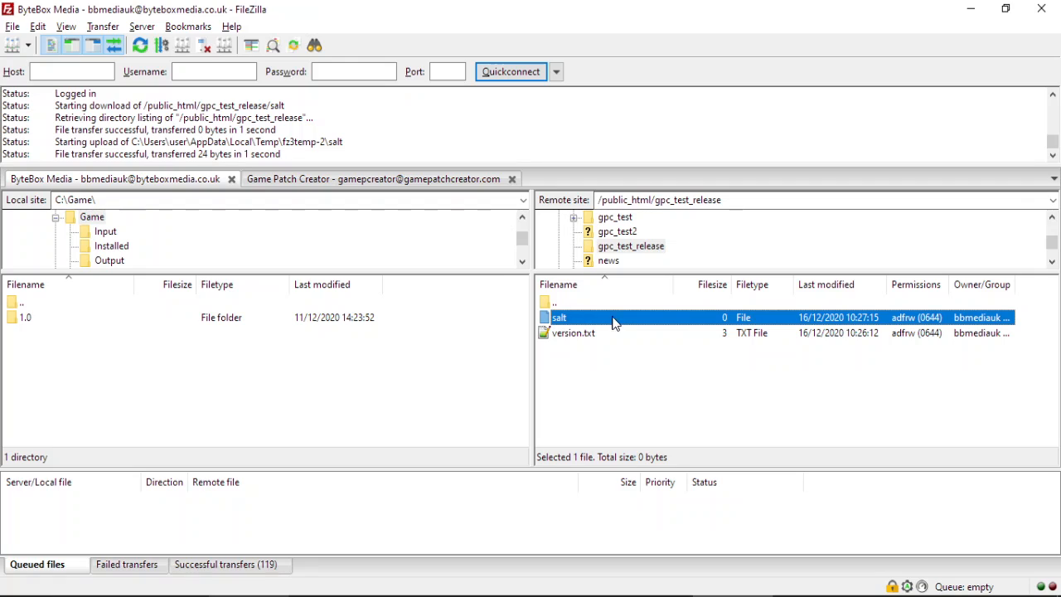
left_click(970, 8)
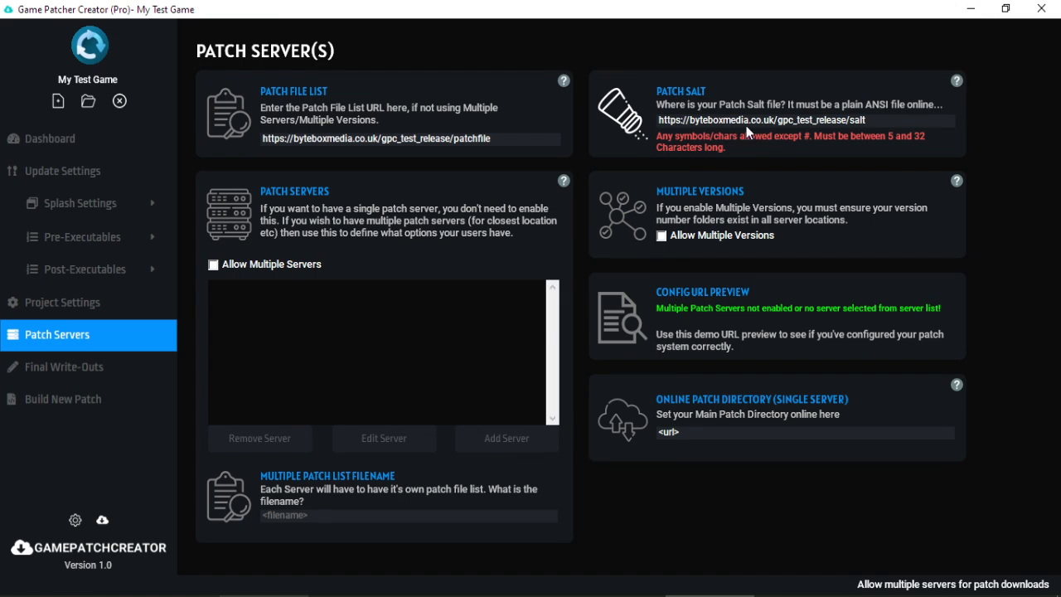
Run Test Salt from Build New Patch to confirm the online salt reads correctly, then return to Patch Servers.
left_click(79, 405)
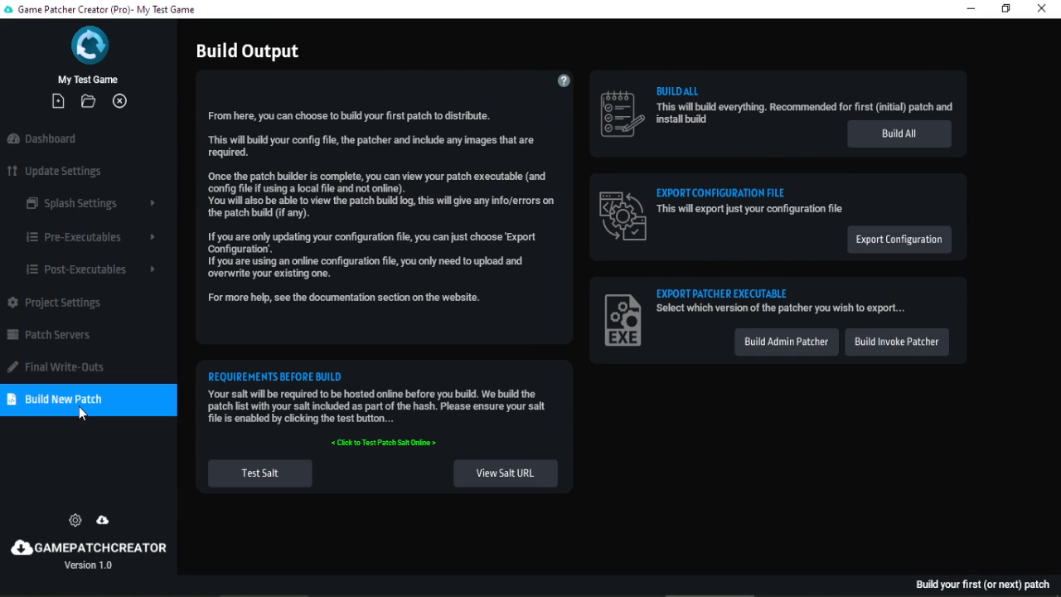
left_click(291, 474)
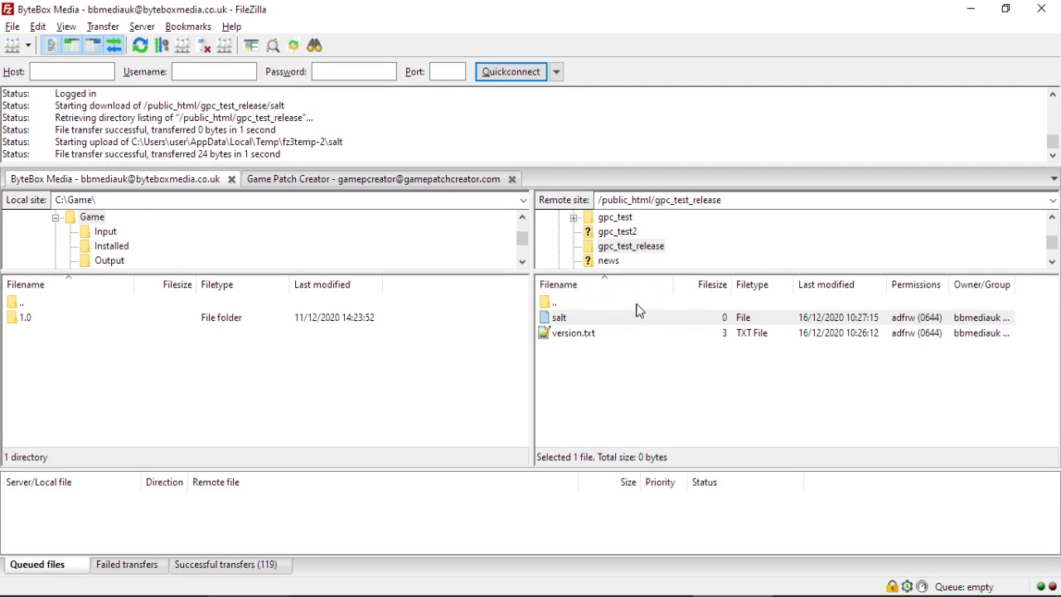
left_click(638, 317)
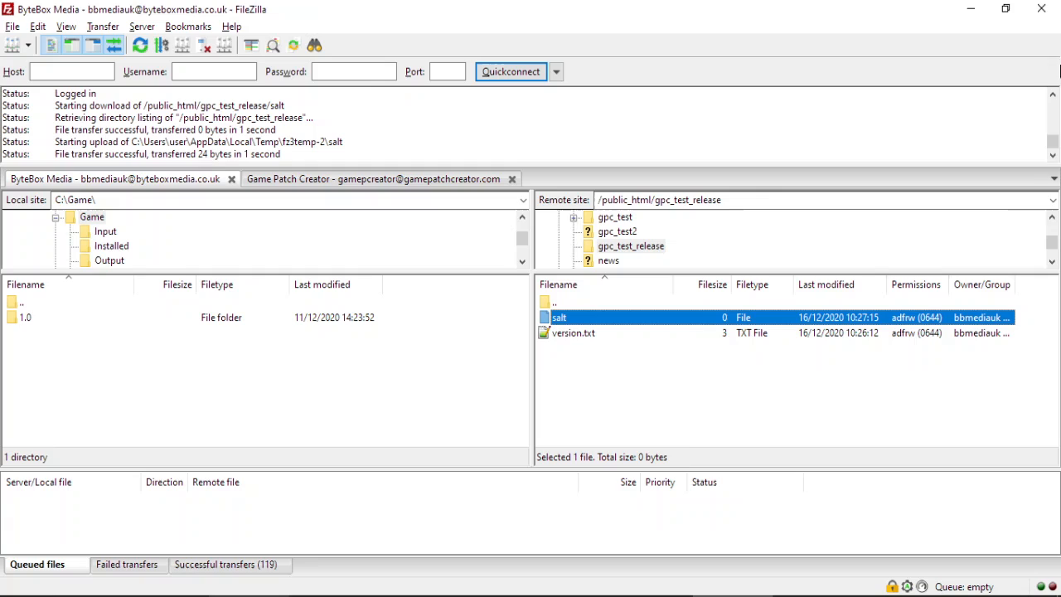
left_click(968, 9)
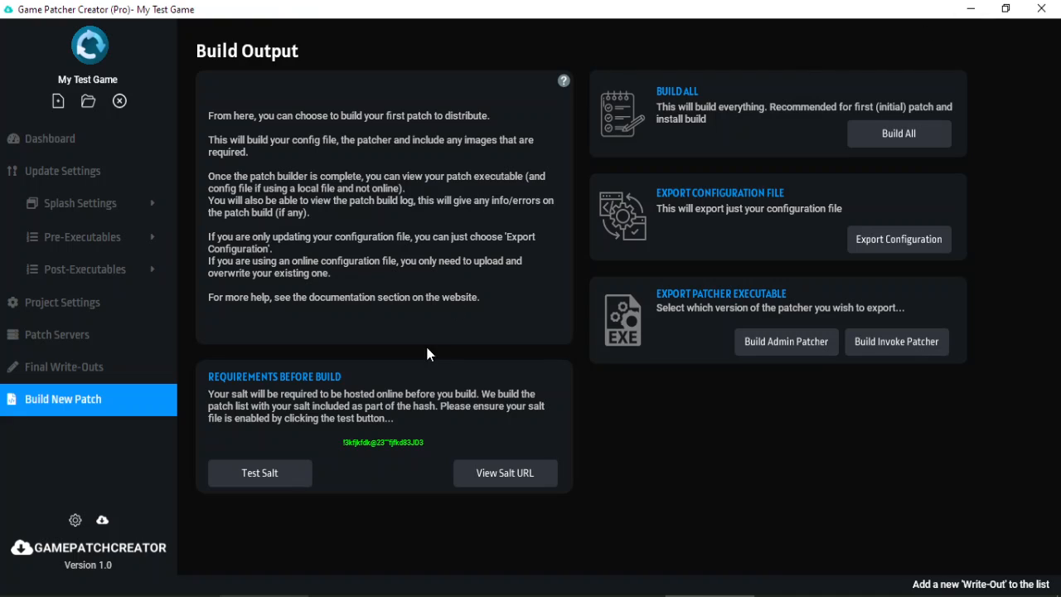
left_click(110, 334)
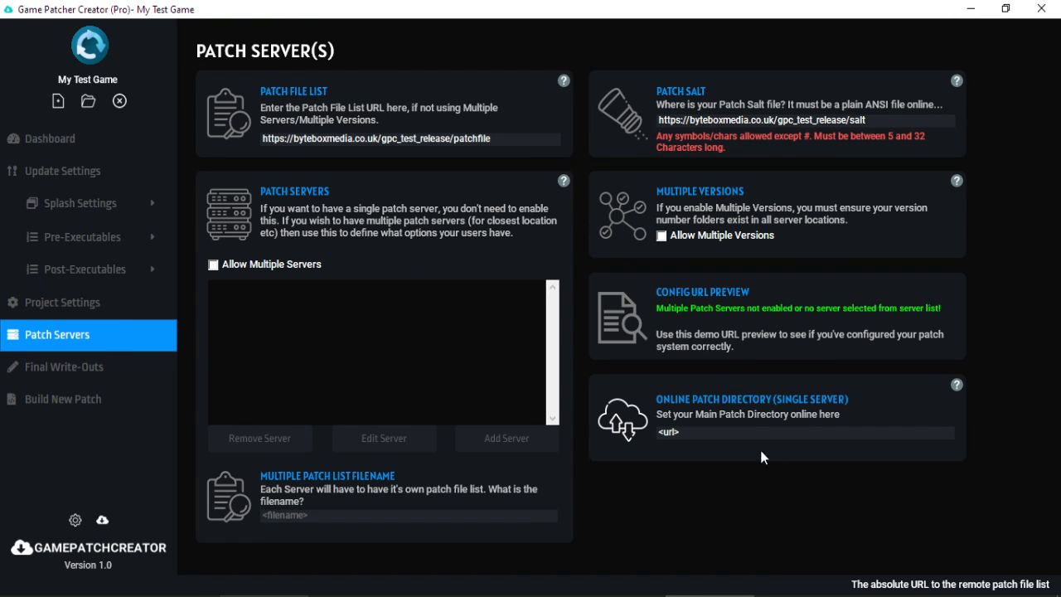
left_click(738, 436)
double_click(737, 431)
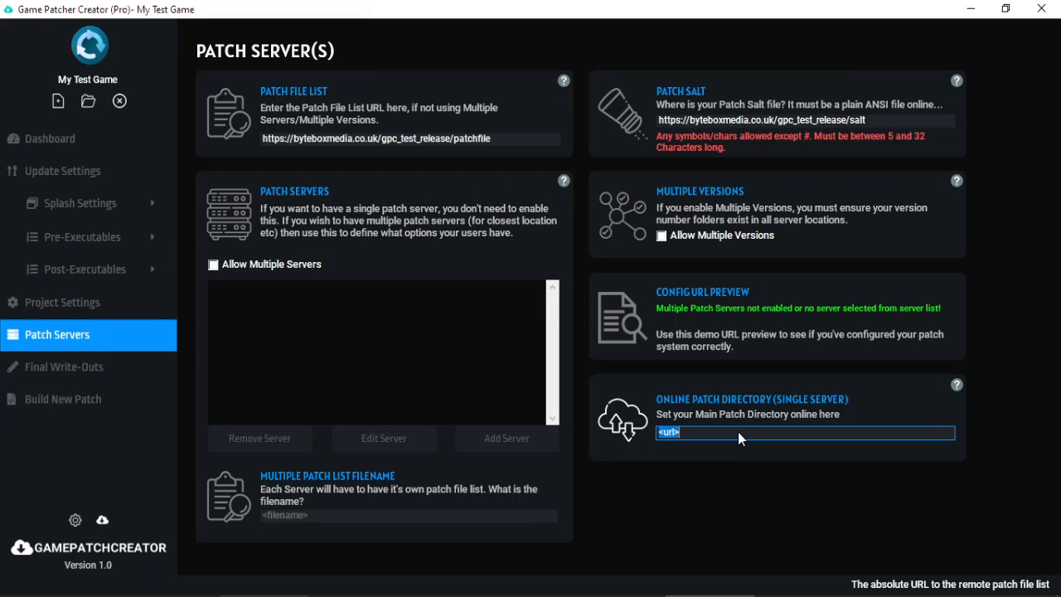
type("https://byteboxmedia.co.uk/gpc_test_release/game_files/")
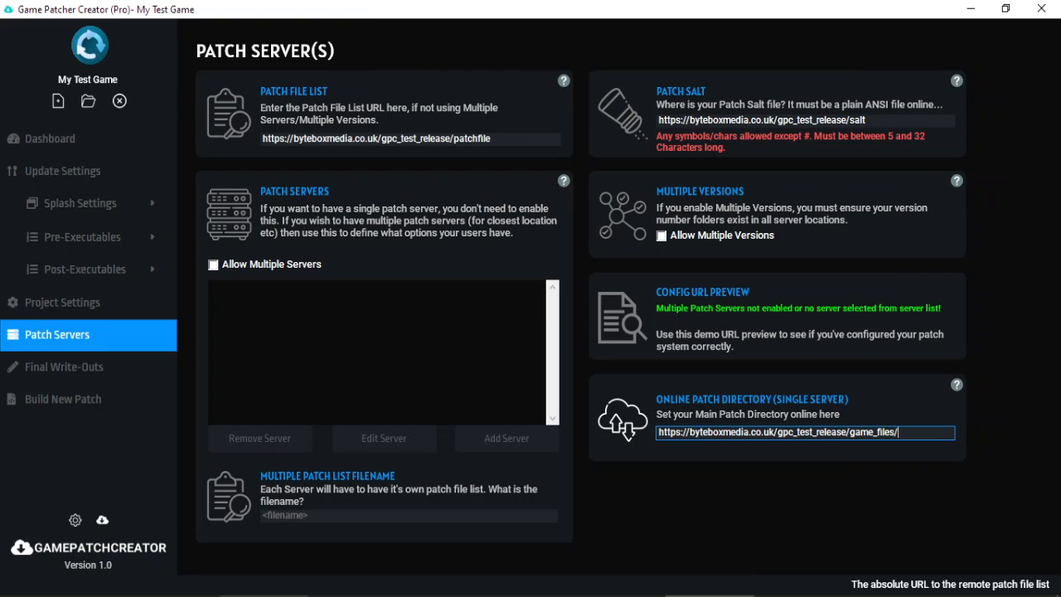
key("alt+Tab")
Create a remote game_files directory in gpc_test_release, then close FileZilla.
right_click(641, 420)
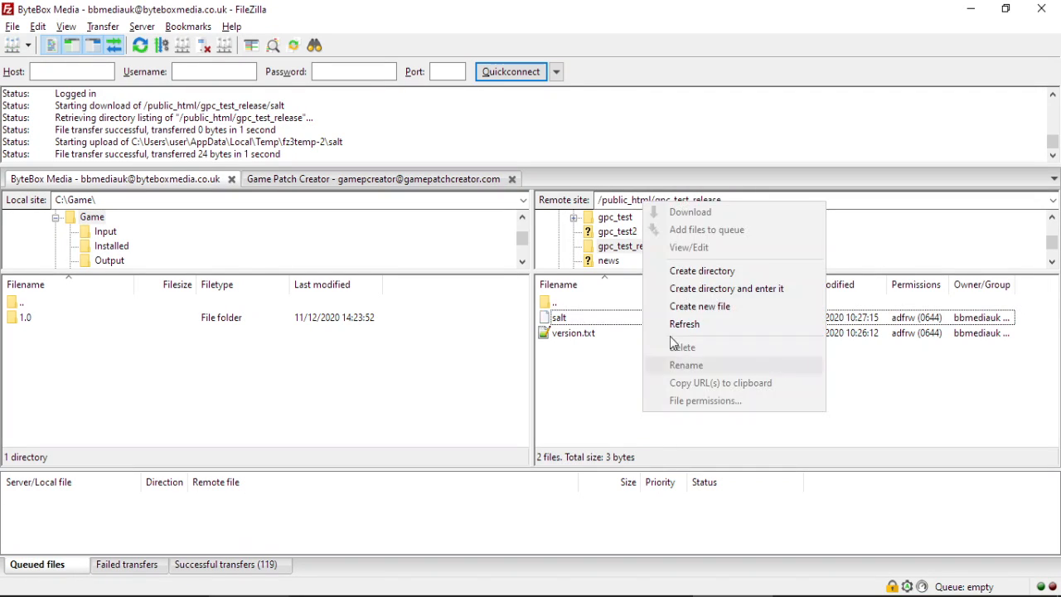
left_click(688, 272)
type("gpc_test_release/g")
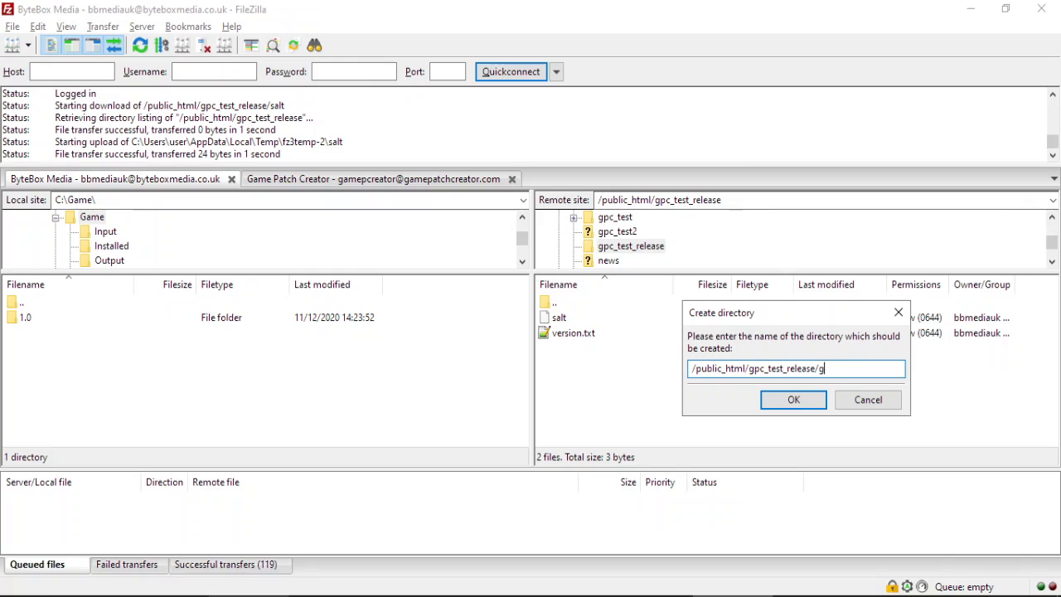
type("ame_files")
key("Return")
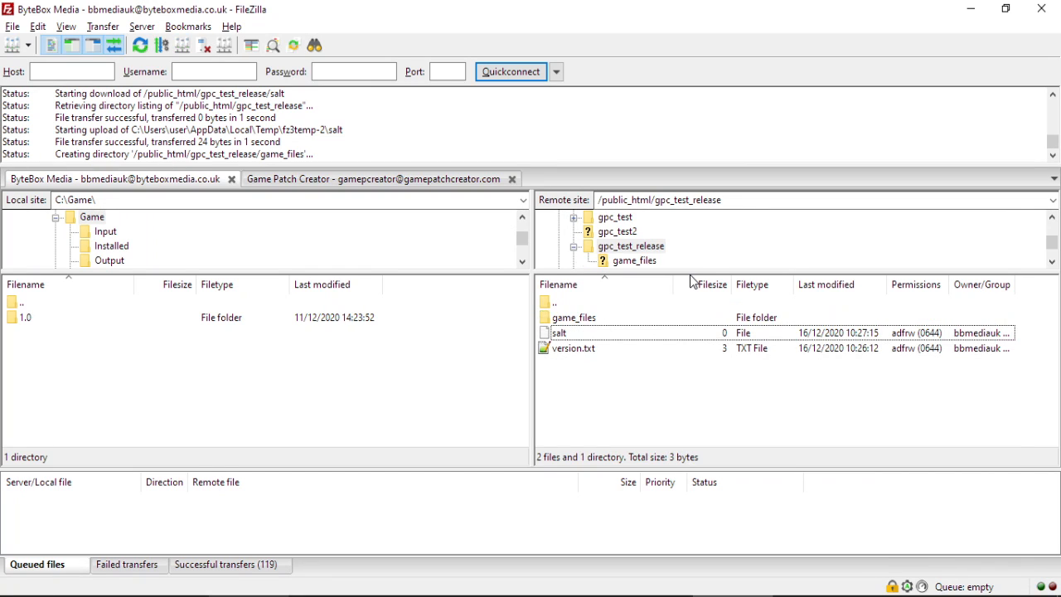
left_click(583, 330)
left_click(592, 305)
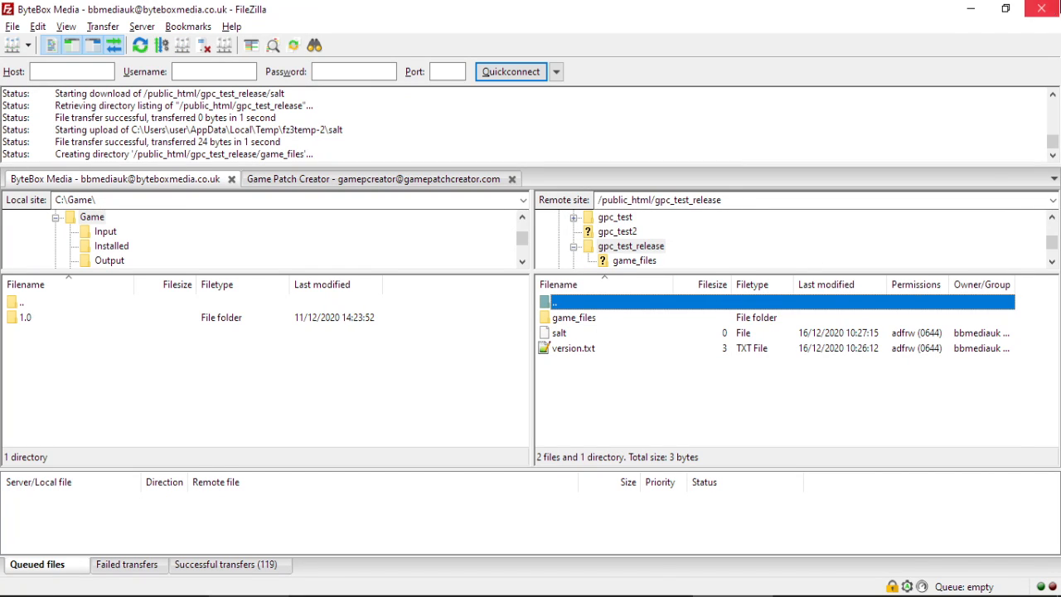
left_click(1041, 8)
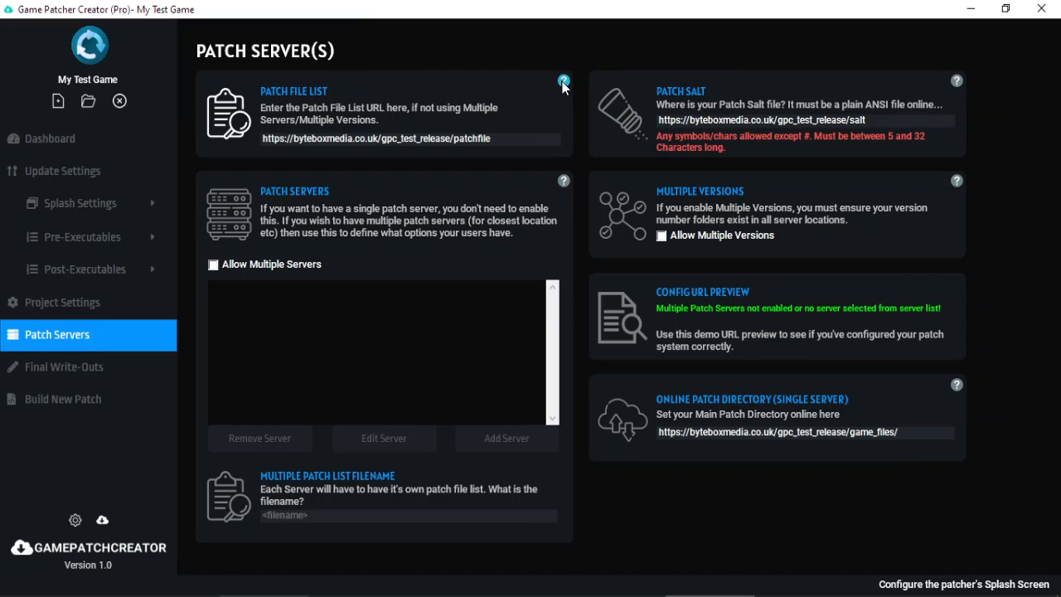
Open the full patch build options and set the input folder to C:\Game\1.0\Input.
left_click(114, 400)
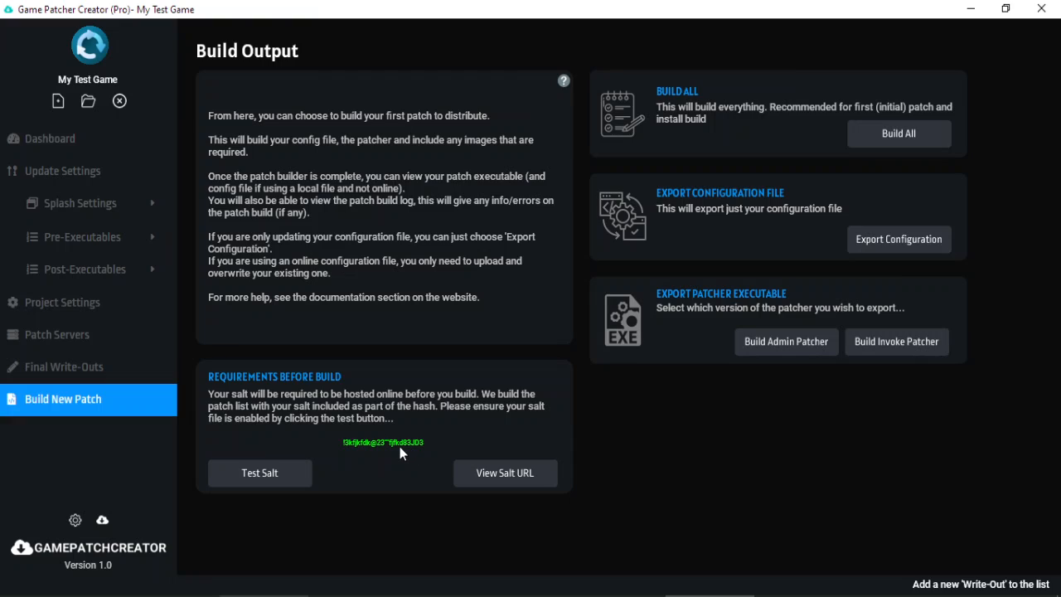
left_click(894, 143)
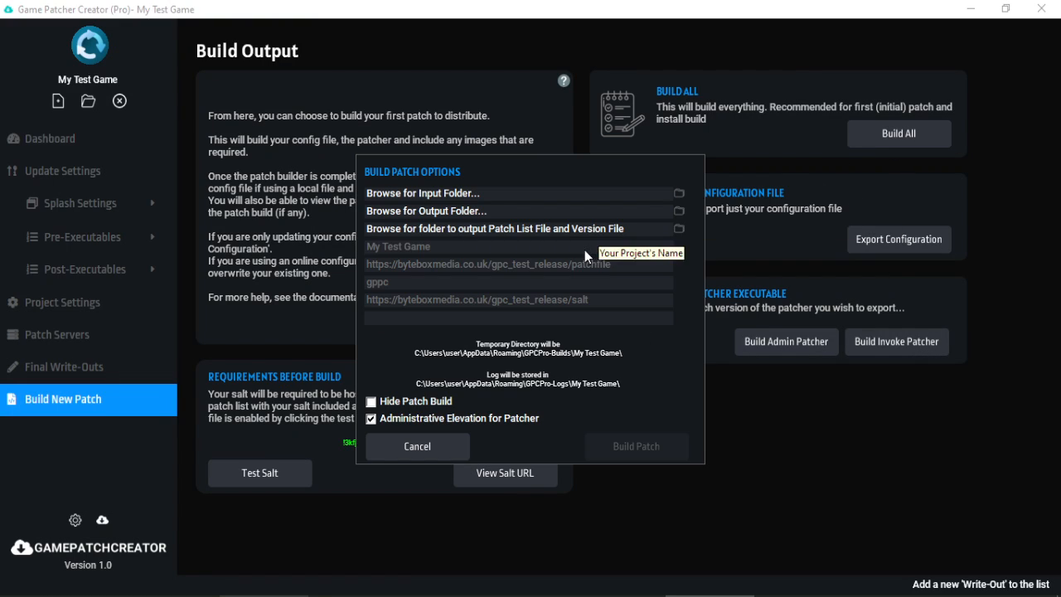
left_click(678, 194)
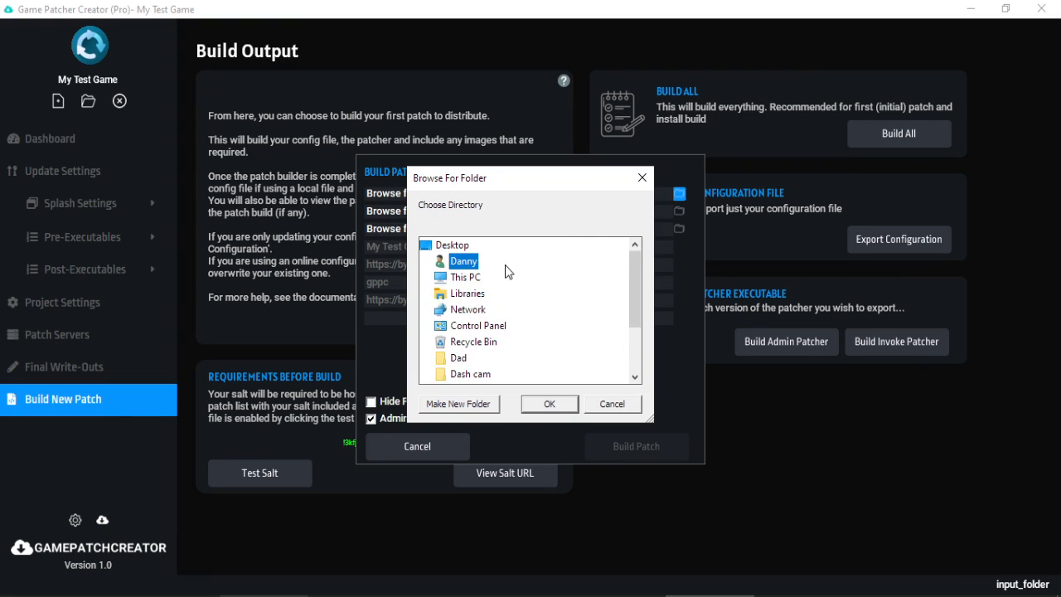
left_click(477, 277)
scroll(489, 294, "down", 1)
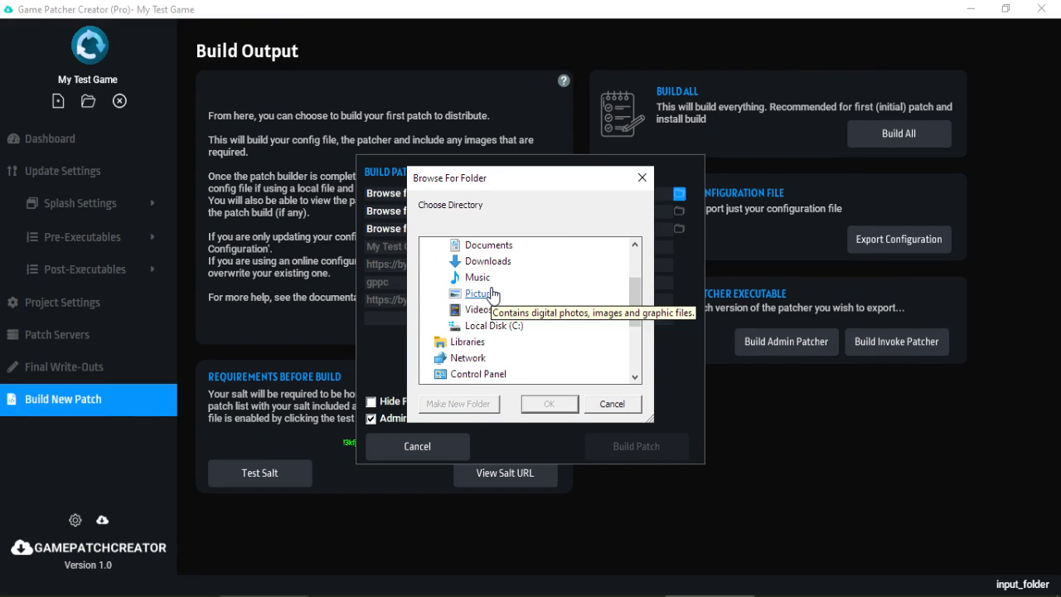
left_click(495, 326)
scroll(511, 331, "down", 3)
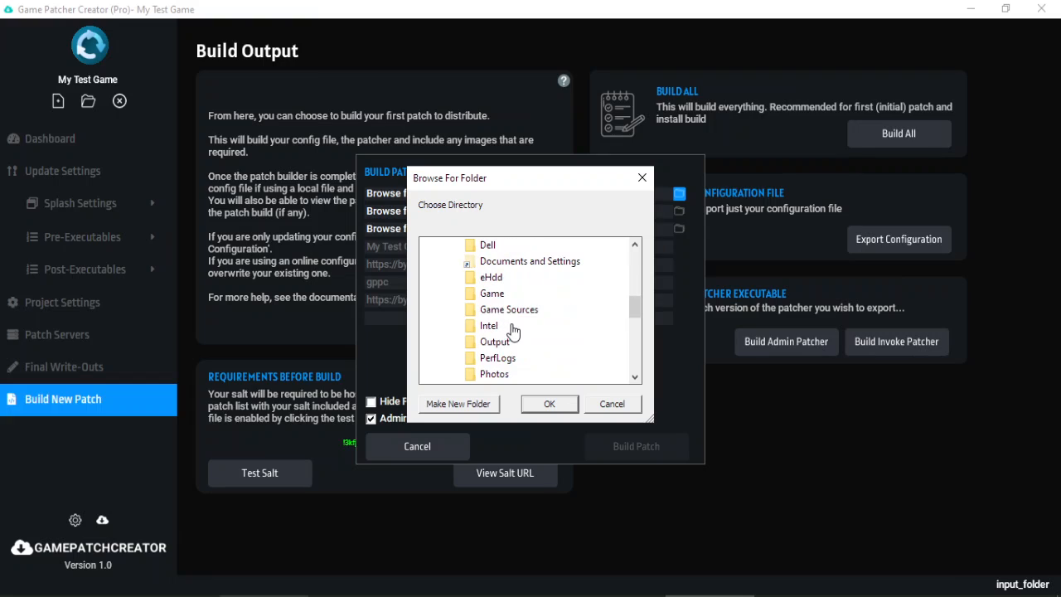
left_click(494, 293)
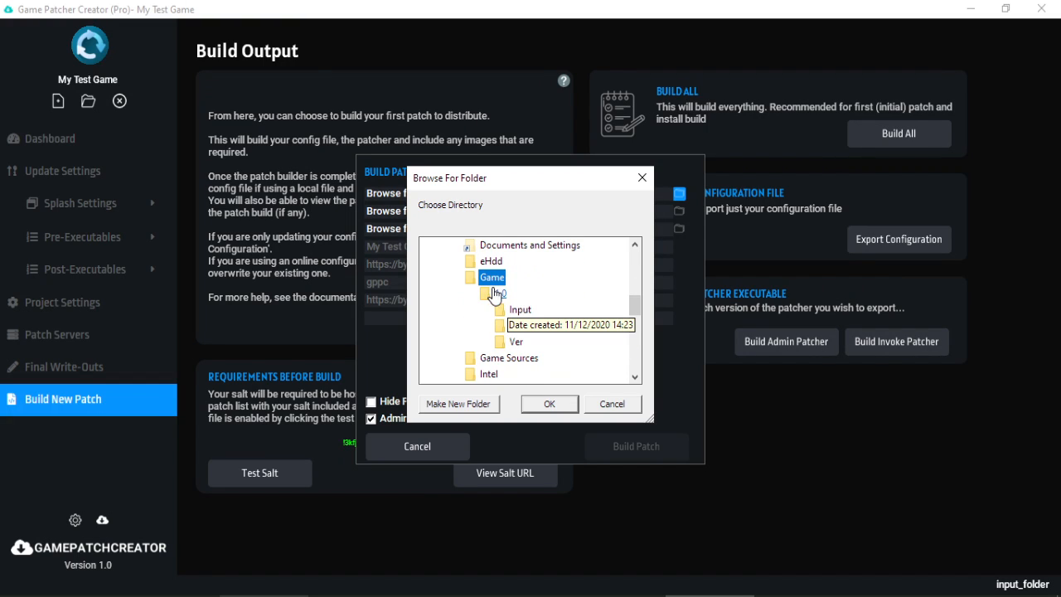
left_click(520, 309)
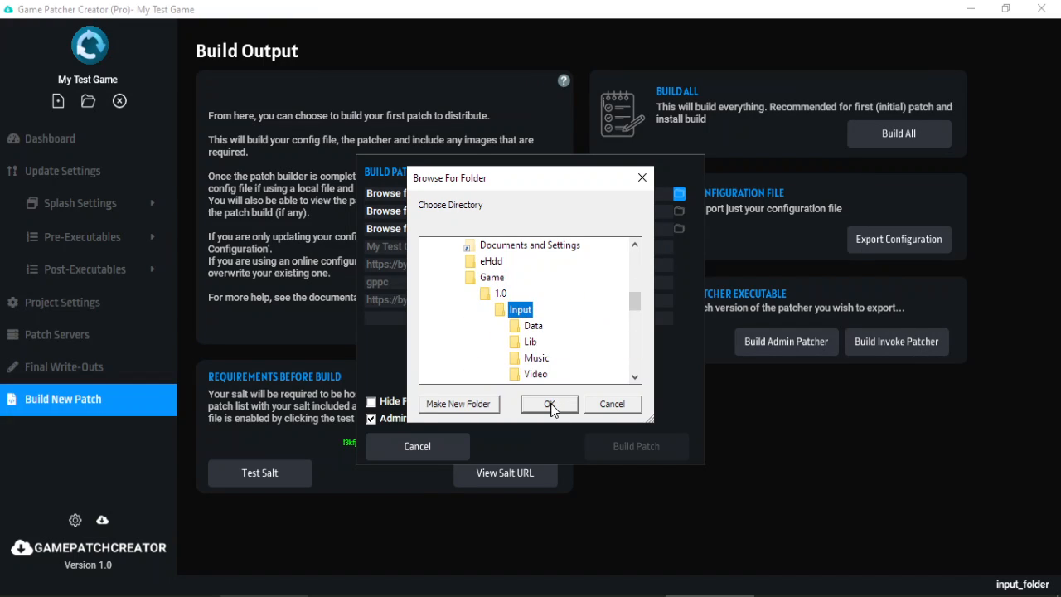
left_click(549, 404)
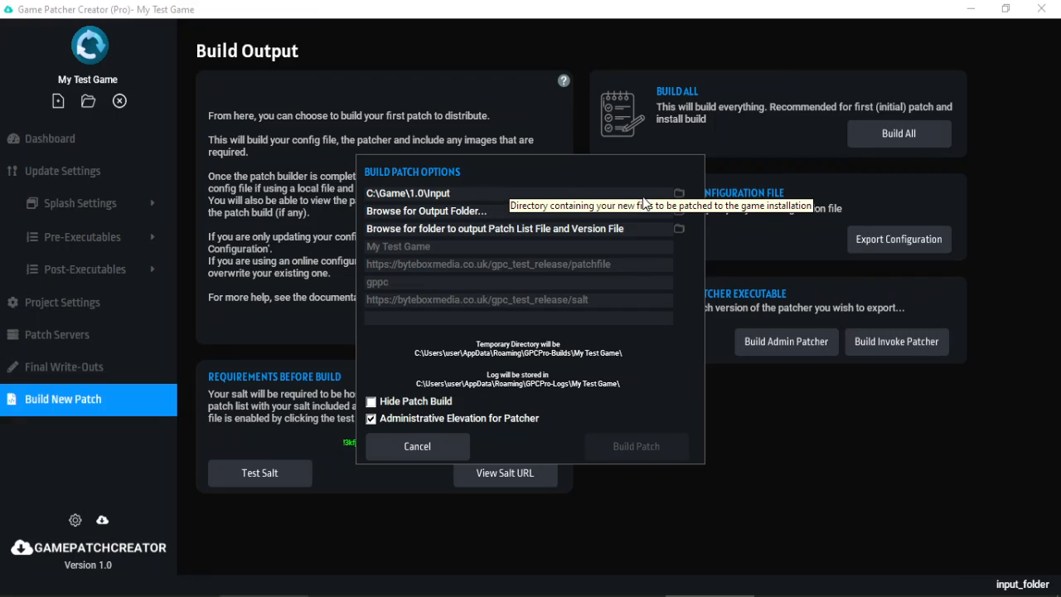
Set the build output folder to C:\Game\1.0\Output.
left_click(679, 212)
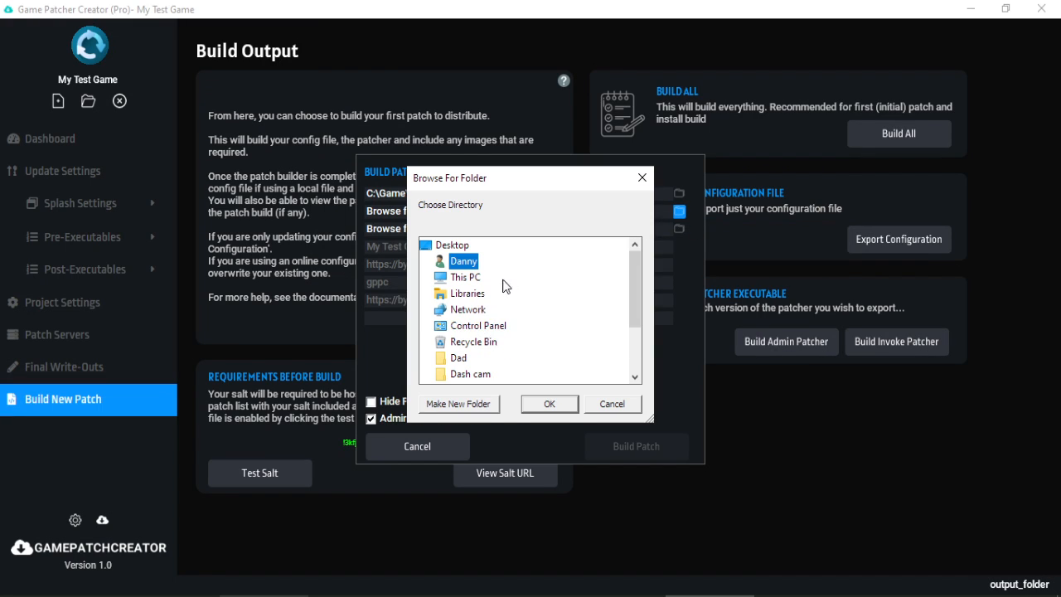
double_click(464, 260)
scroll(497, 282, "down", 2)
double_click(489, 274)
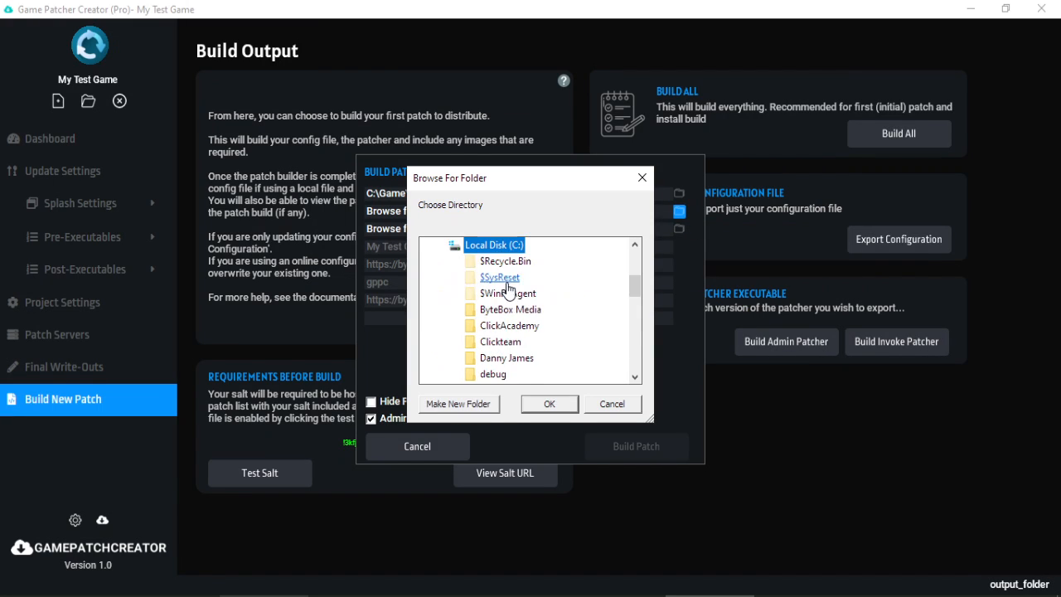
scroll(509, 290, "down", 5)
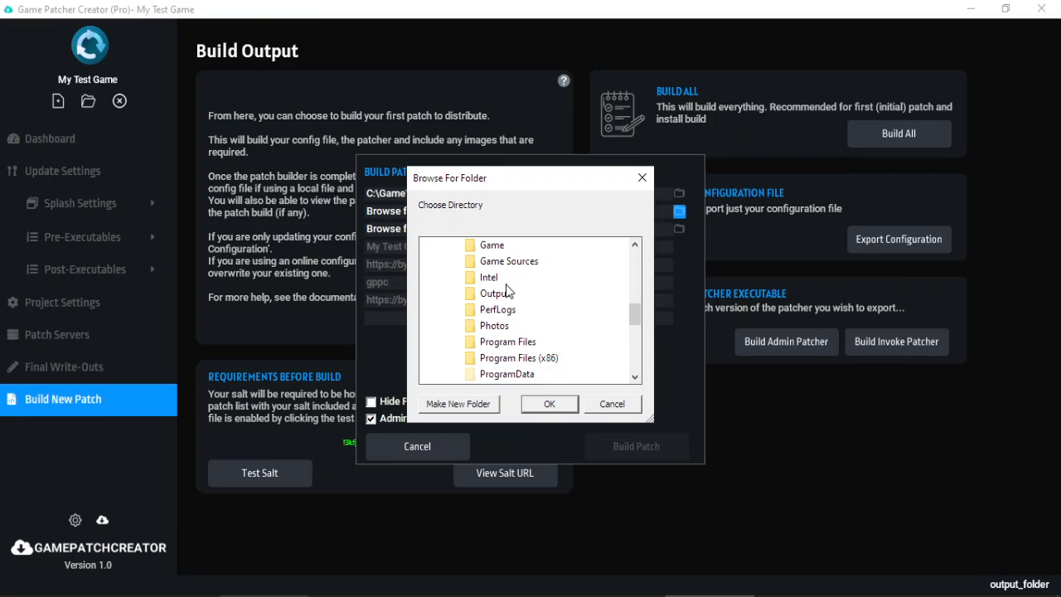
double_click(492, 245)
scroll(525, 342, "down", 1)
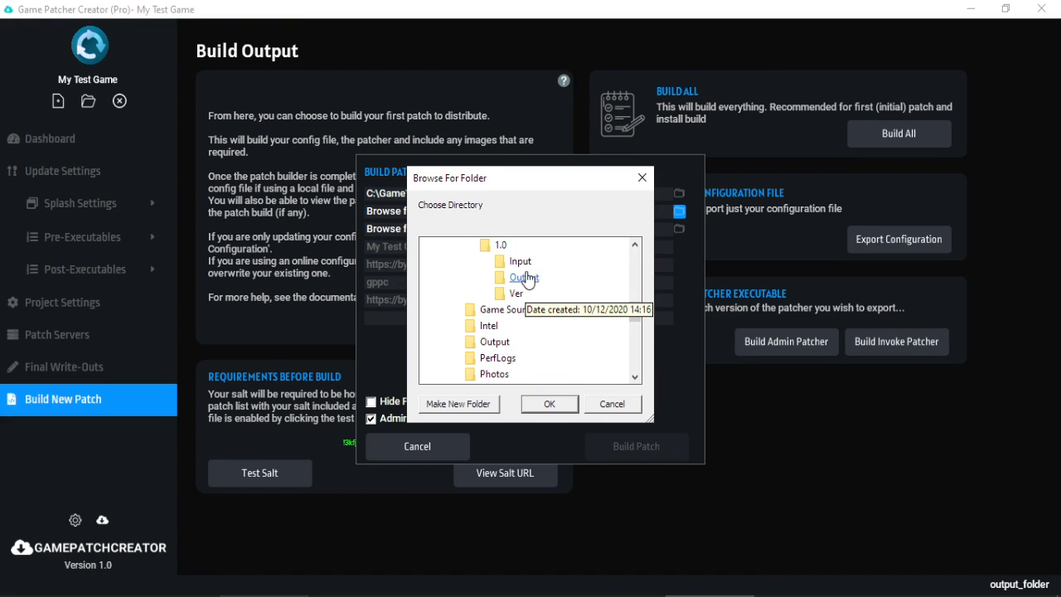
left_click(527, 276)
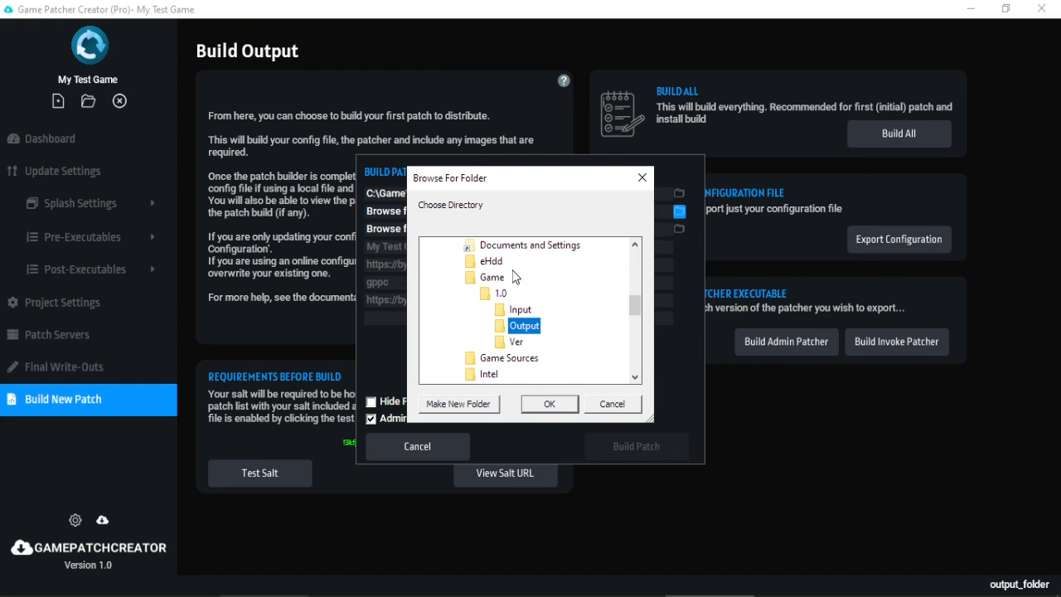
left_click(561, 403)
Set the version folder to C:\Game\1.0\Ver and enter patch version 1.0.
left_click(679, 230)
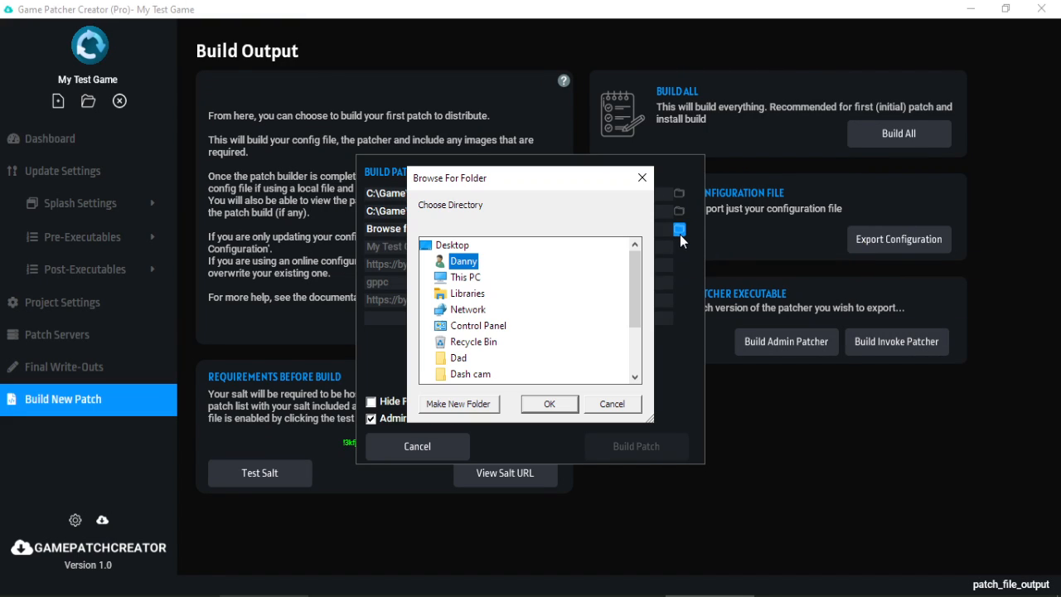
double_click(477, 277)
scroll(502, 299, "down", 1)
double_click(510, 323)
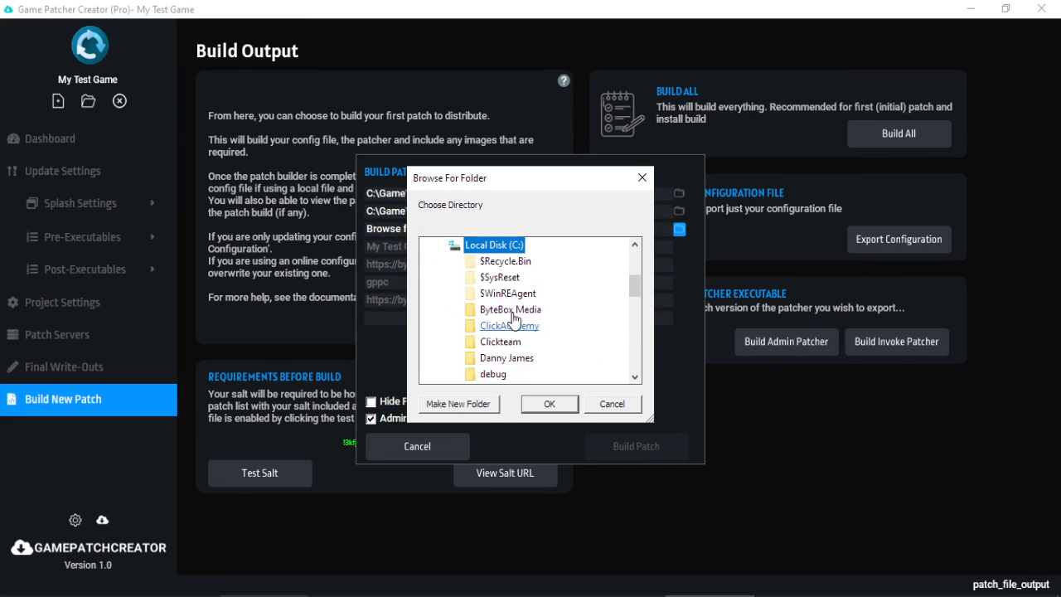
scroll(513, 319, "down", 2)
double_click(492, 341)
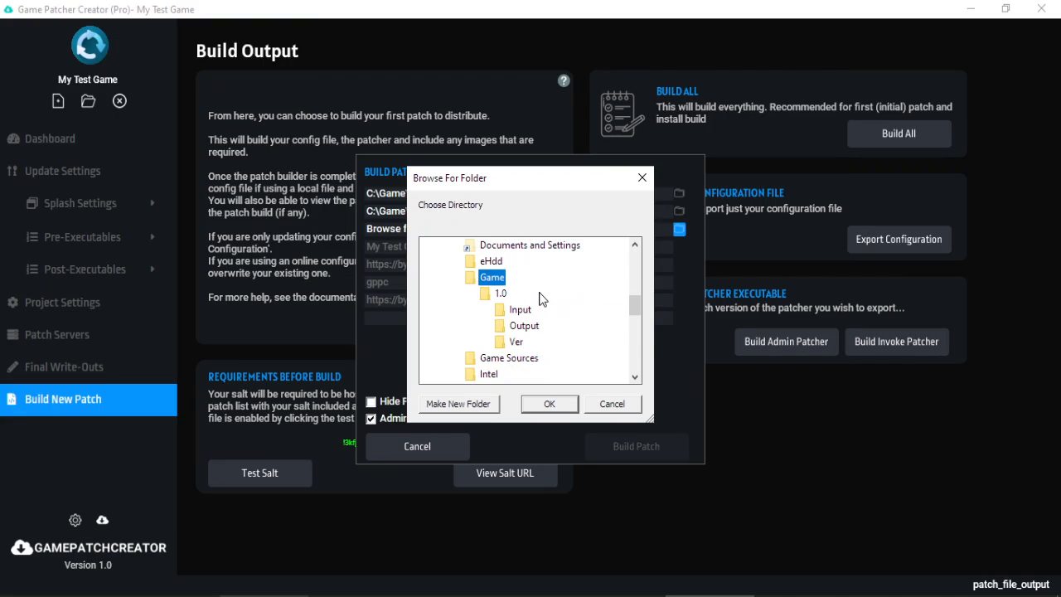
left_click(515, 341)
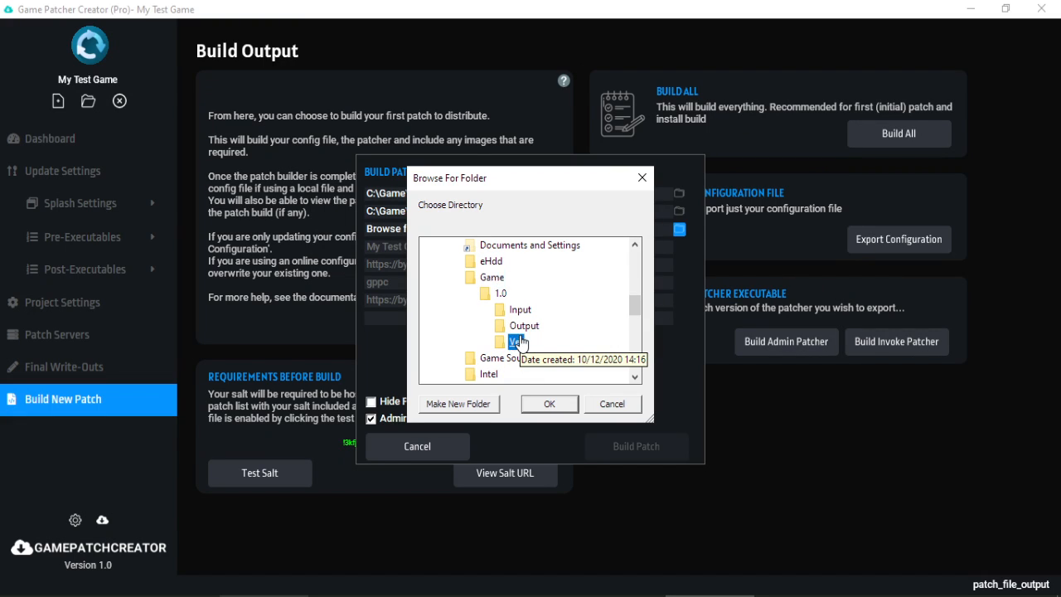
left_click(548, 404)
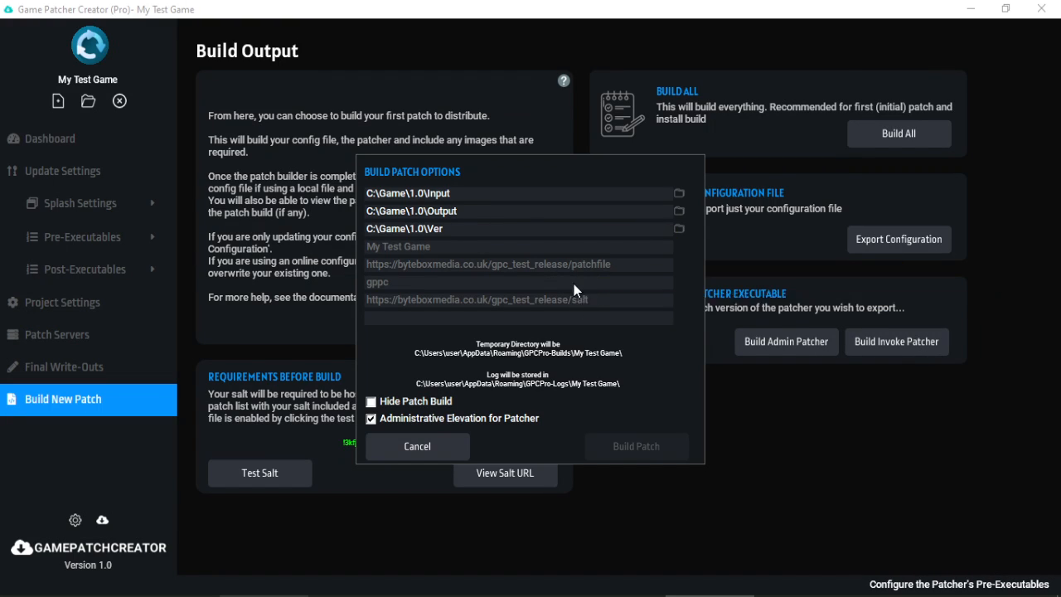
left_click(530, 319)
type("1.0")
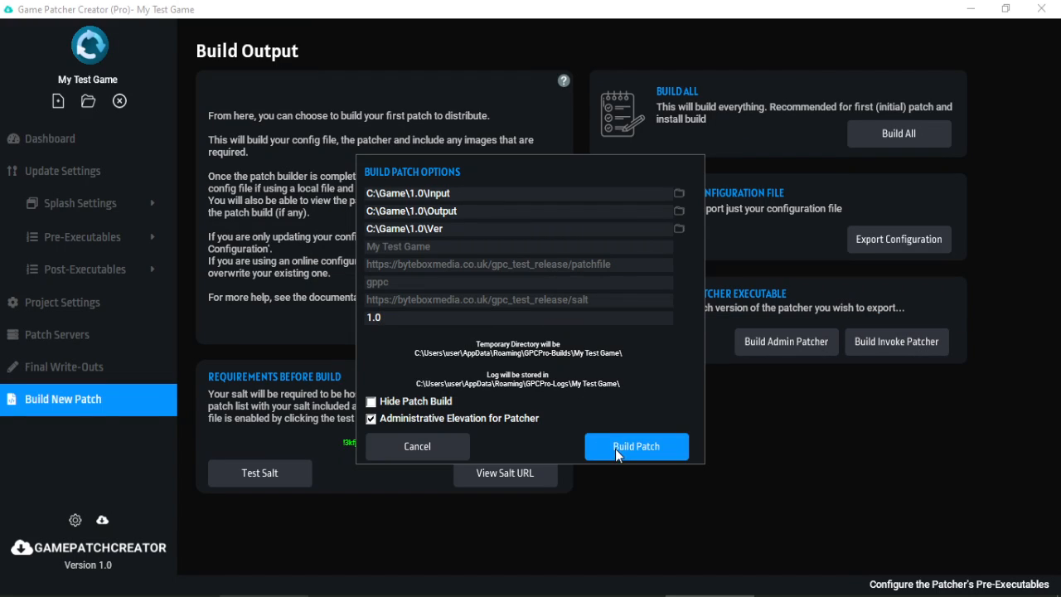
Approve the build, then review the debug log and the patch.exe, data and gpcsgs outputs.
left_click(482, 413)
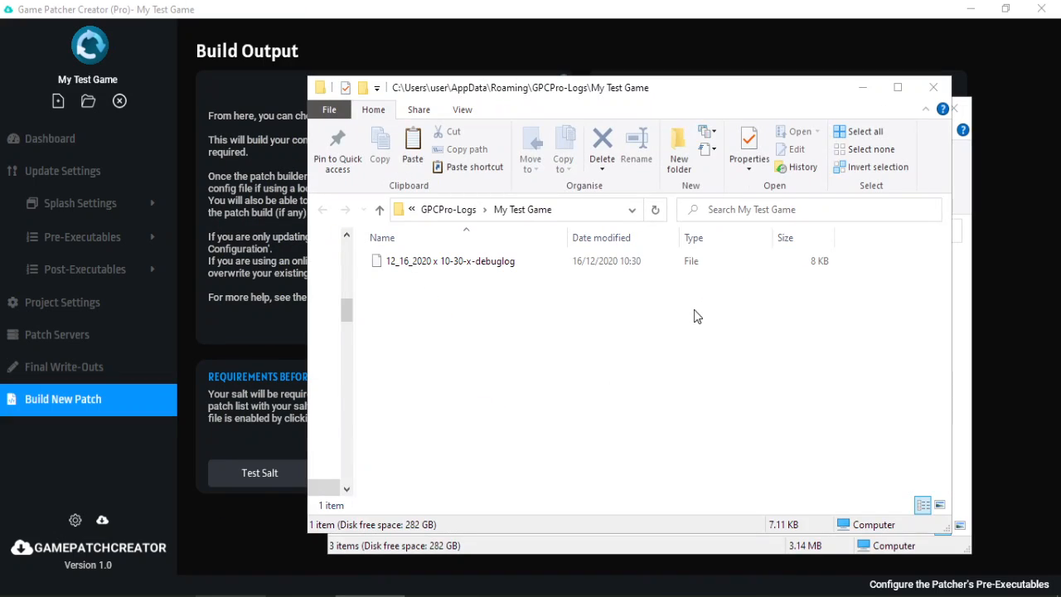
left_click_drag(802, 76, 639, 64)
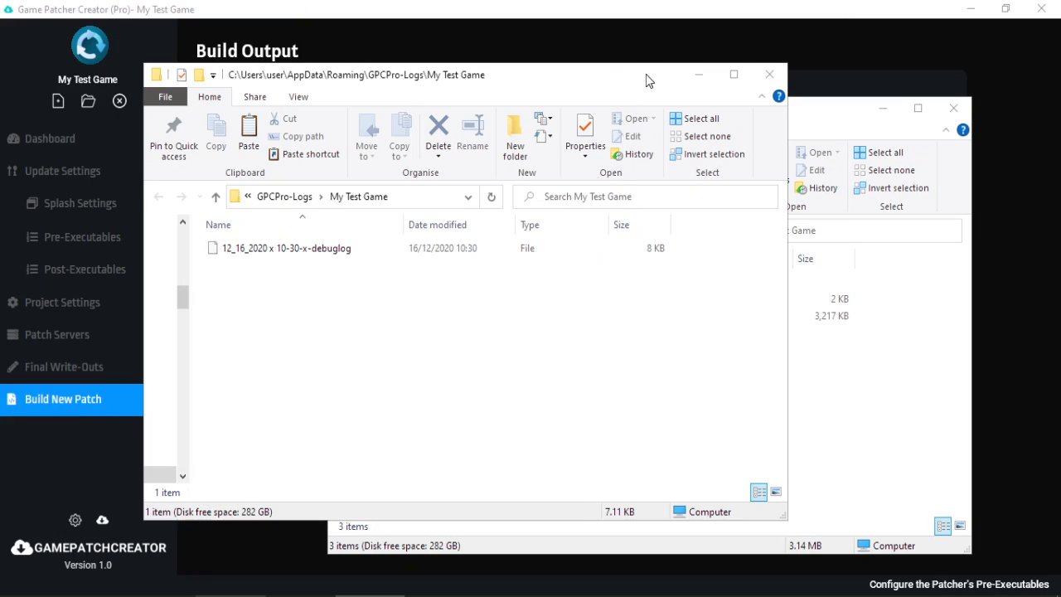
left_click(858, 130)
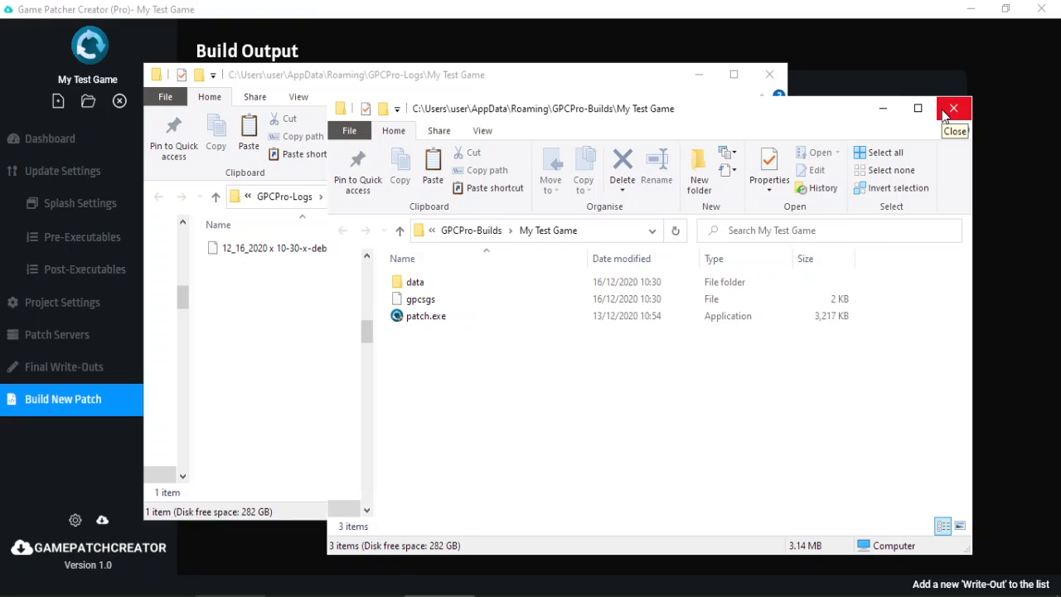
left_click(654, 89)
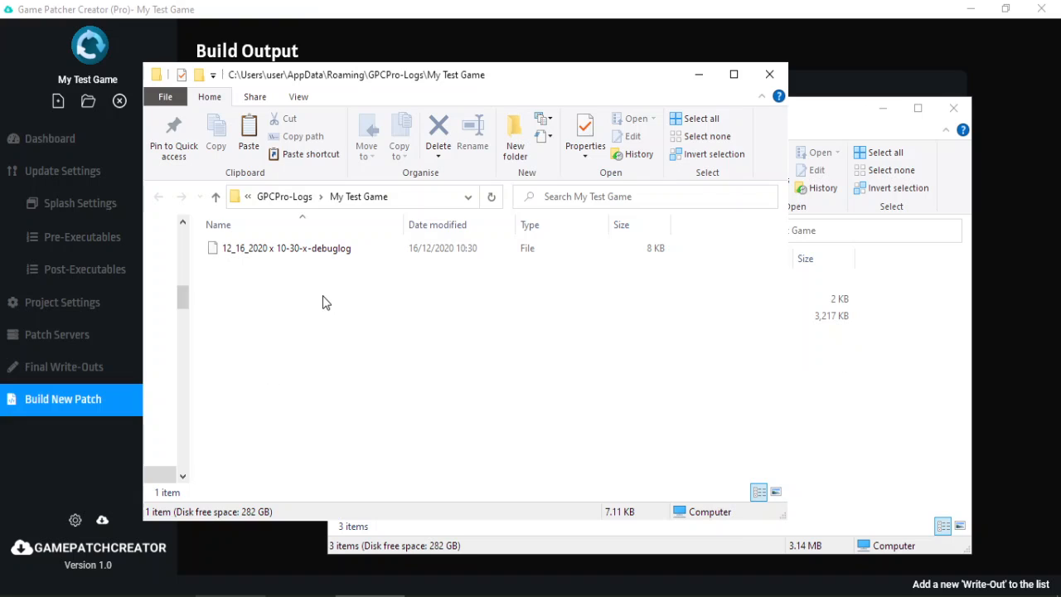
left_click(324, 254)
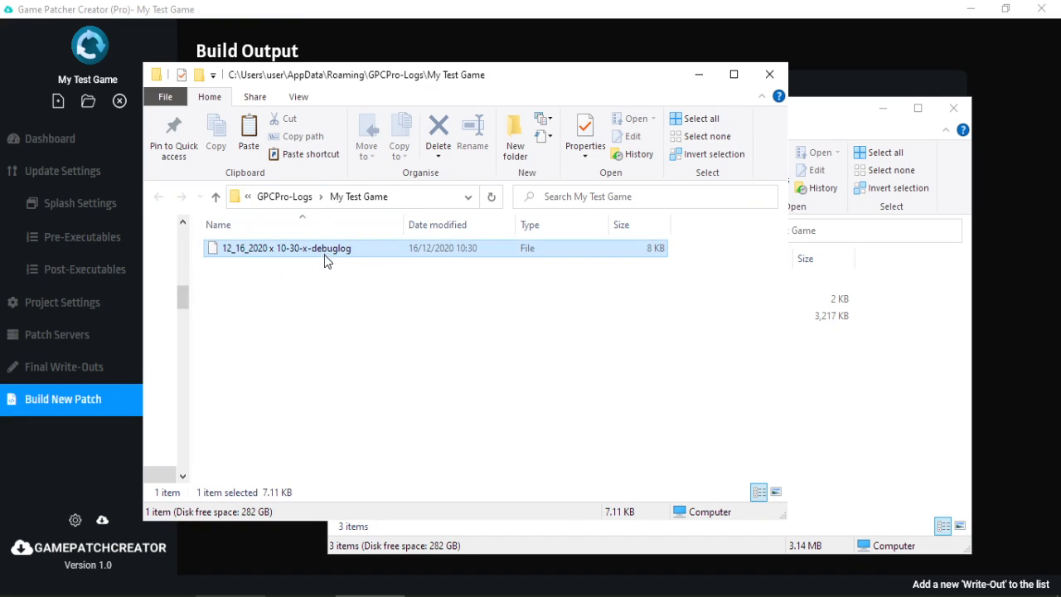
left_click(852, 379)
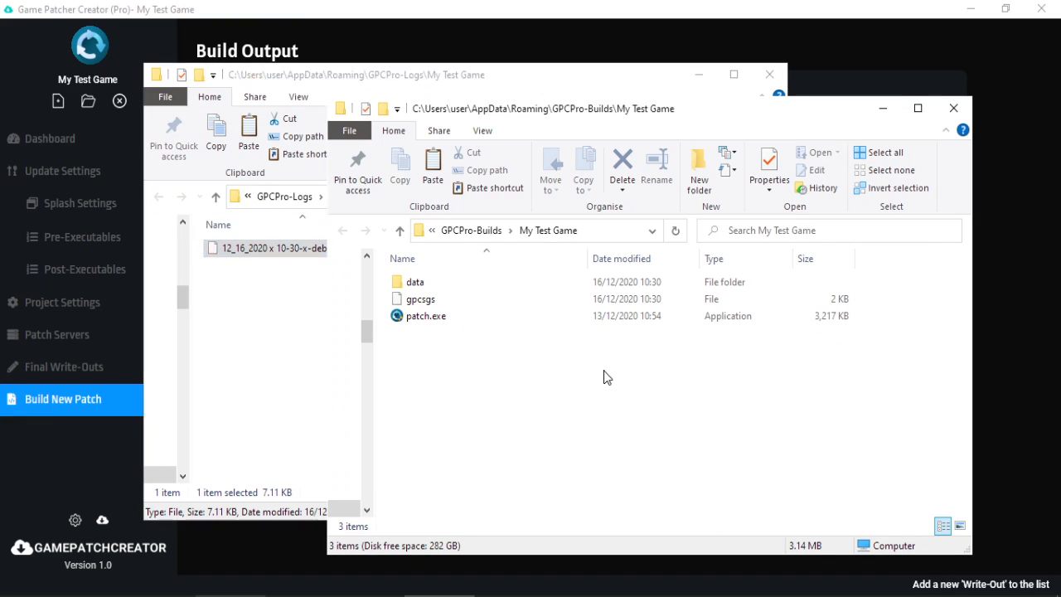
left_click(425, 316)
left_click(423, 286)
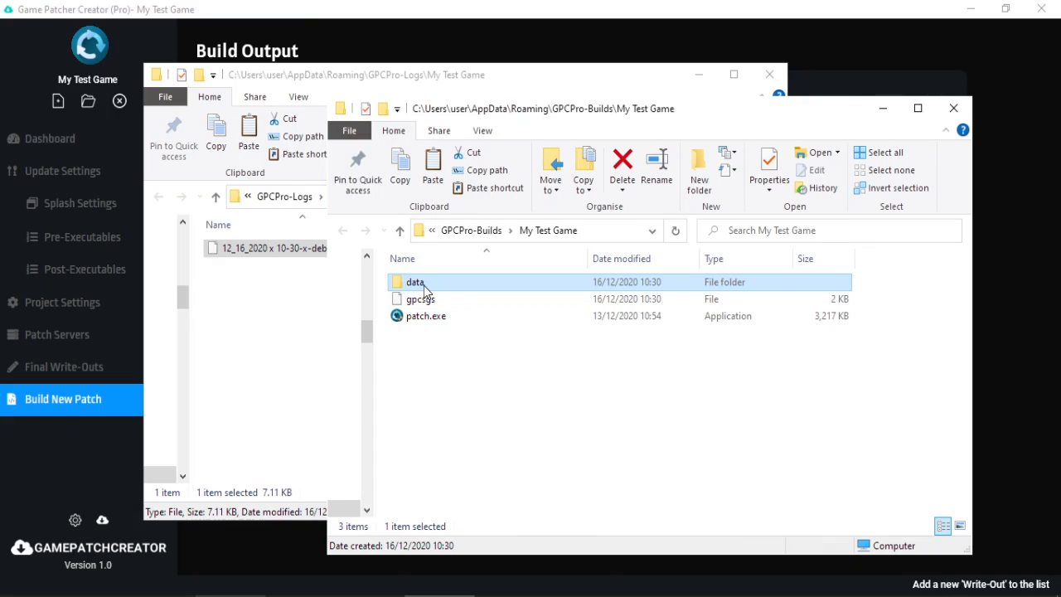
left_click(425, 300)
left_click(283, 305)
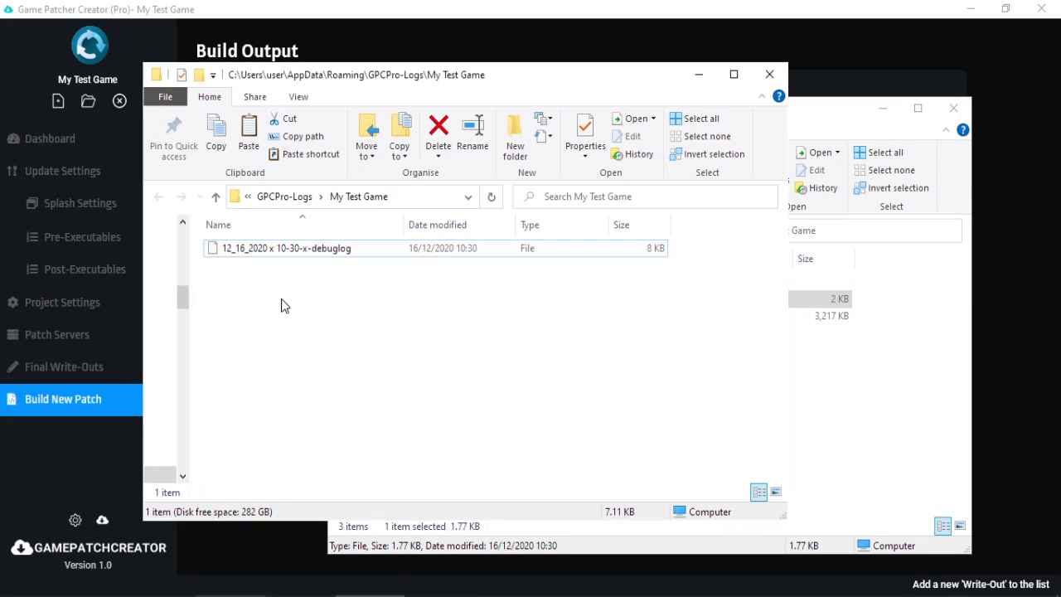
left_click(334, 252)
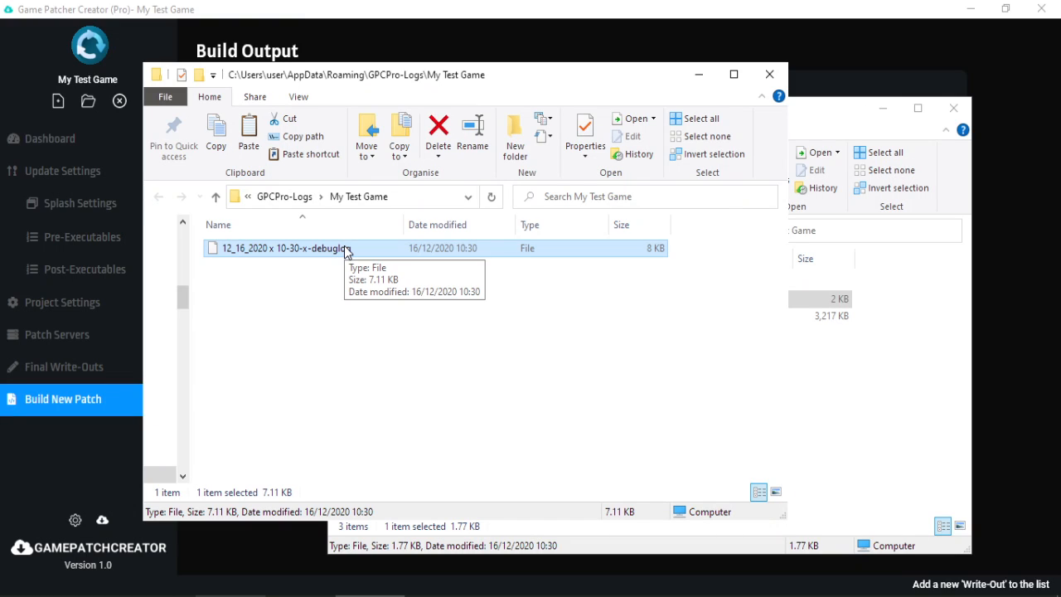
left_click(770, 75)
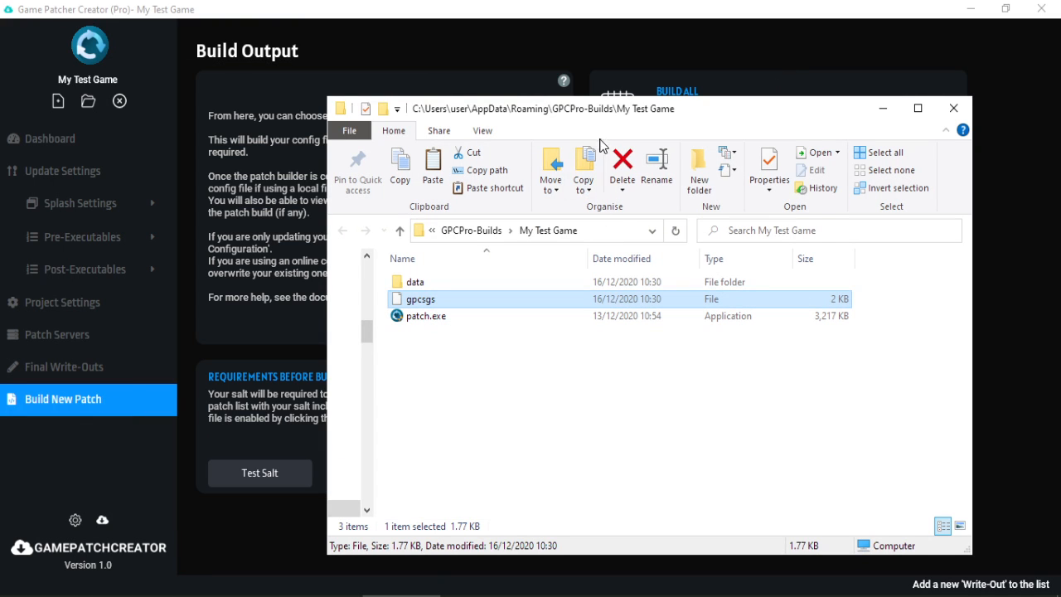
Browse the My Test Game build, checking mainback.png and splash.png in the data folder.
left_click_drag(610, 117, 535, 98)
left_click(351, 300)
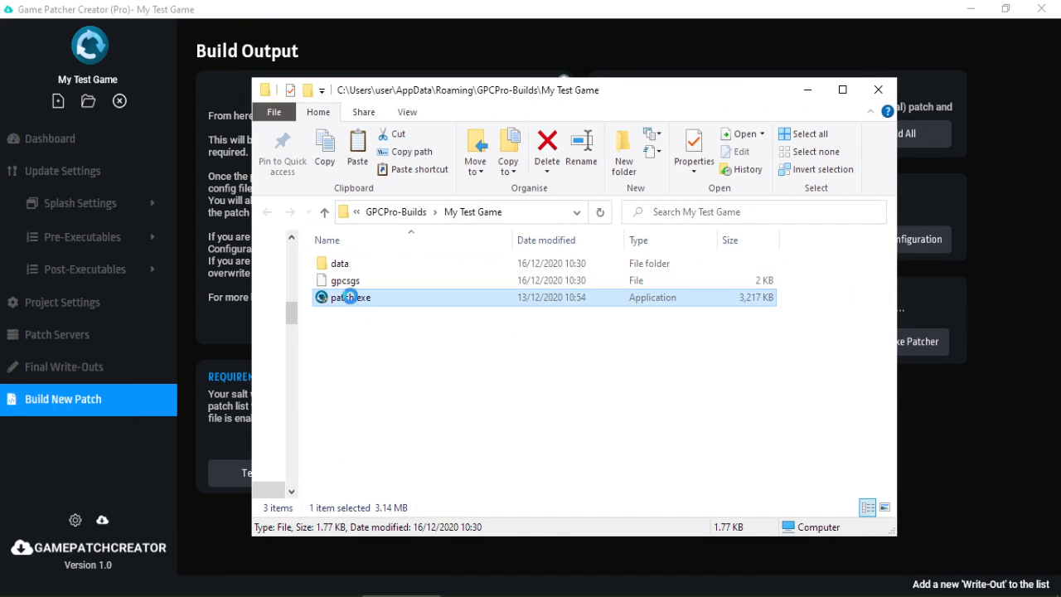
left_click(353, 282)
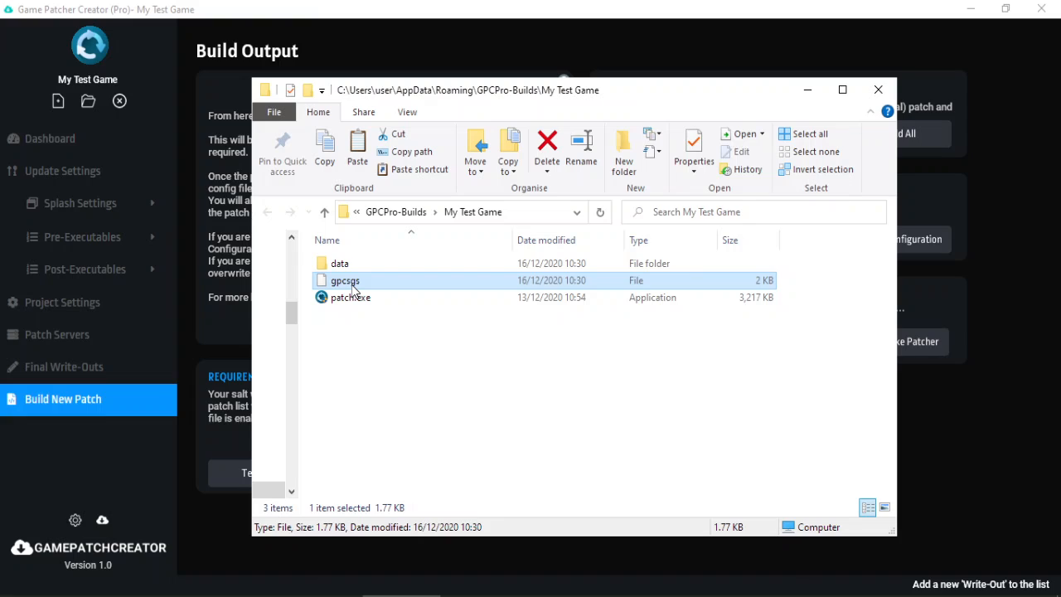
double_click(350, 264)
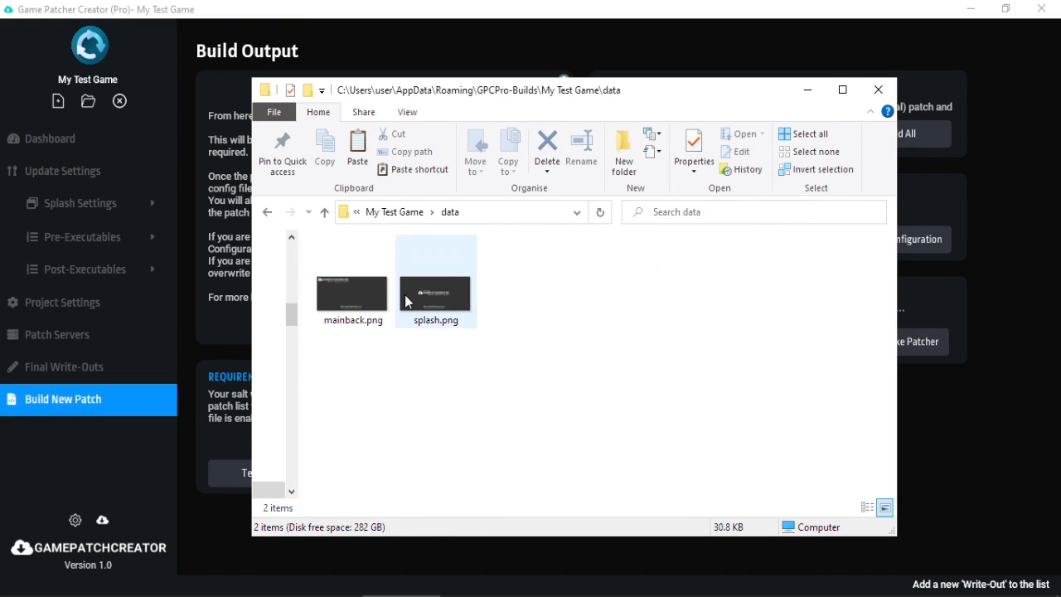
left_click(439, 309)
left_click(339, 296)
left_click(461, 296)
left_click(381, 300)
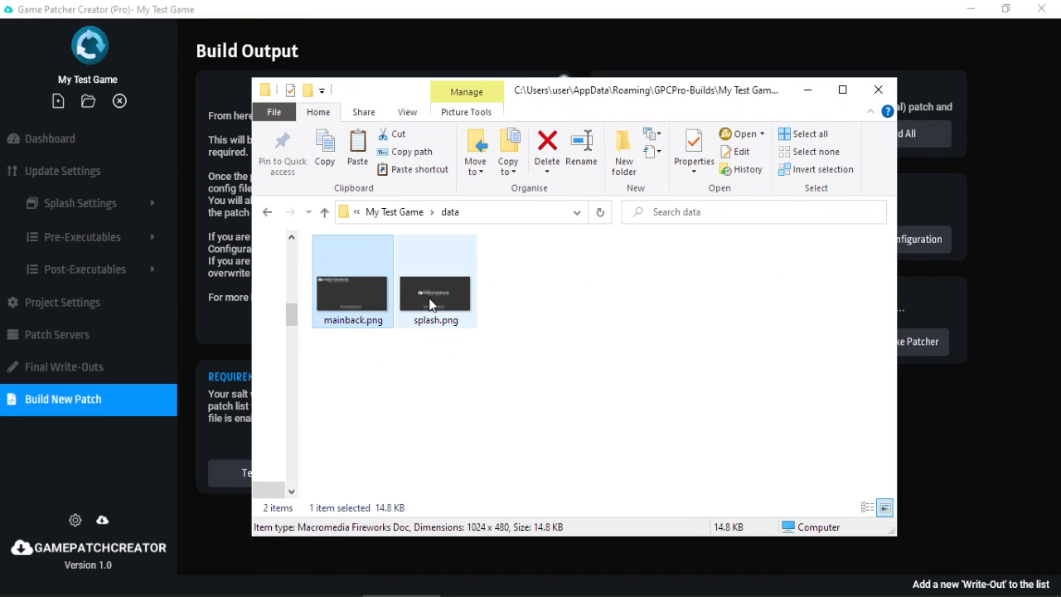
left_click(410, 212)
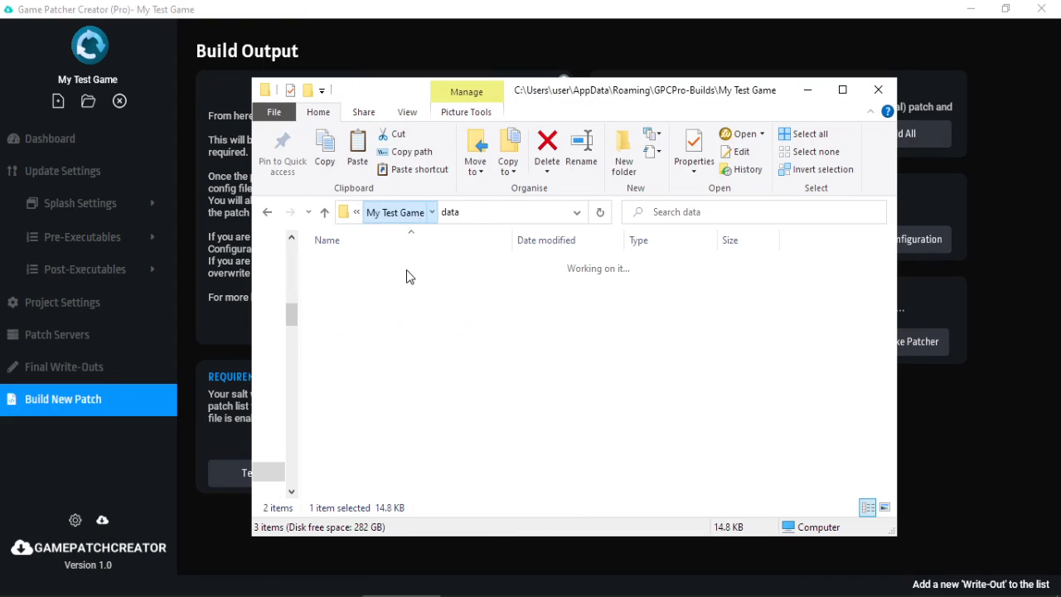
Drag patchfile from C:\Game\1.0\Ver into the server's gpc_test_release folder.
left_click(808, 90)
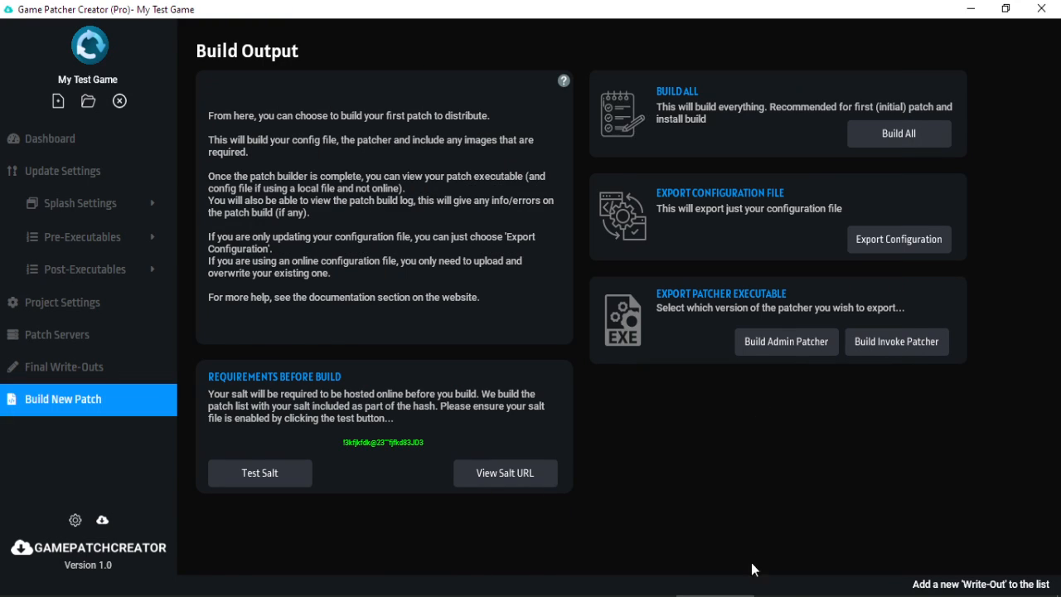
left_click(715, 595)
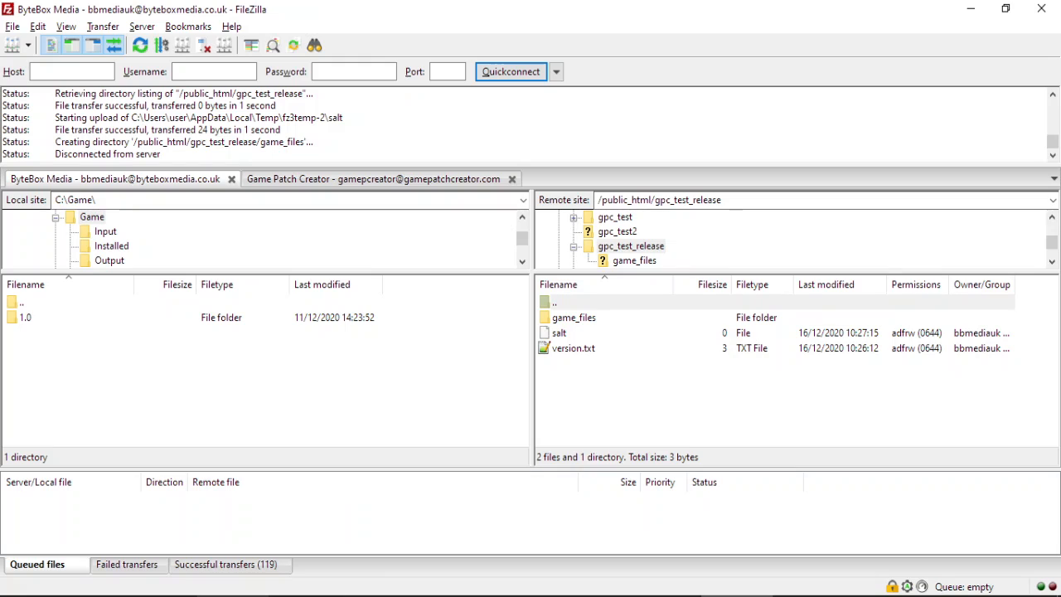
left_click(233, 595)
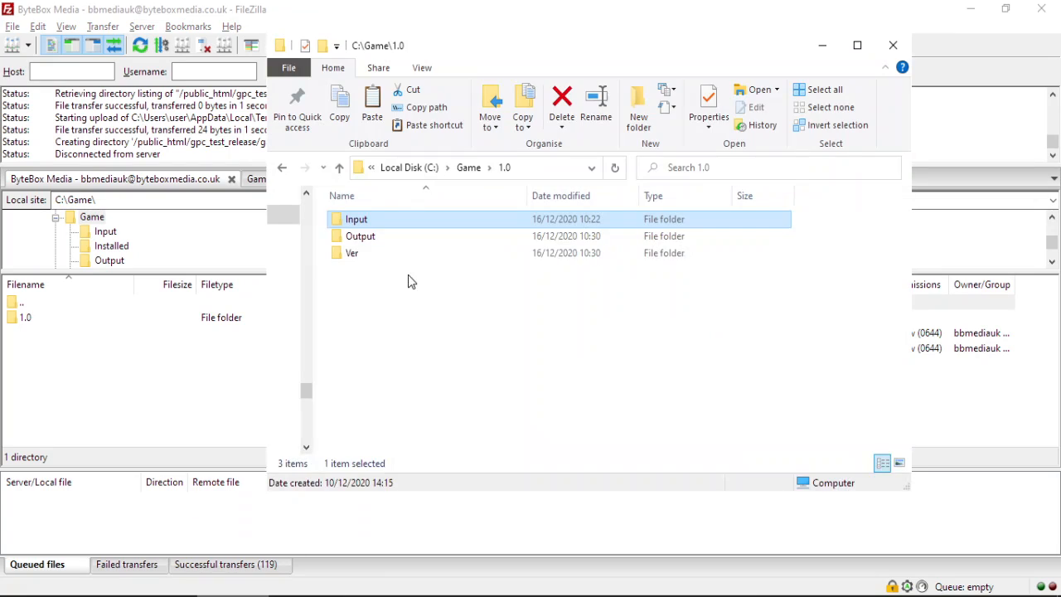
left_click(362, 254)
double_click(362, 253)
left_click(378, 237)
left_click(368, 222)
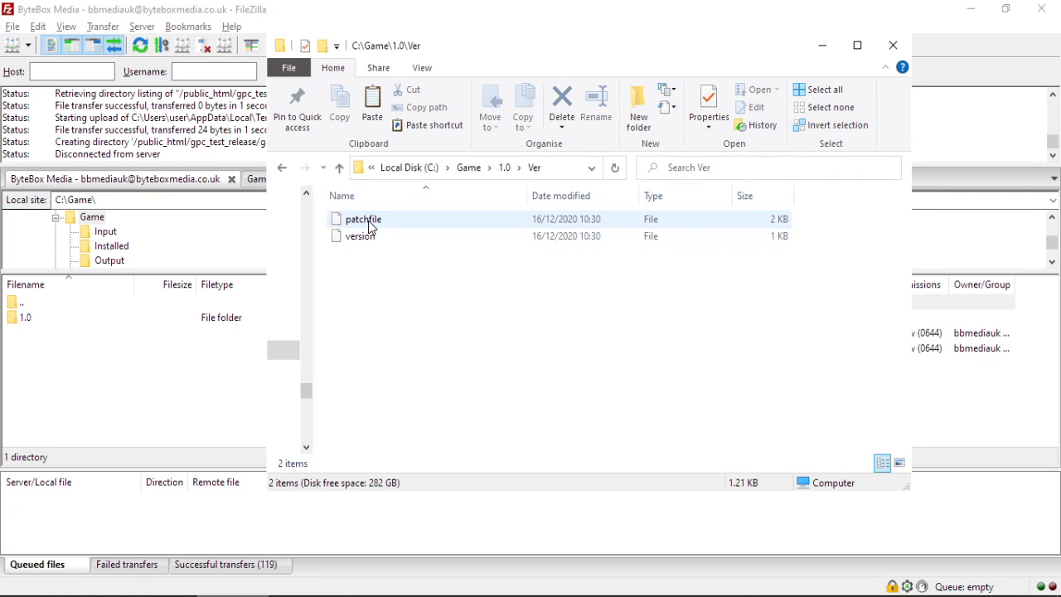
left_click_drag(368, 220, 965, 397)
Verify the uploaded patchfile against the Patch Servers settings, then open the remote game_files folder.
left_click(894, 22)
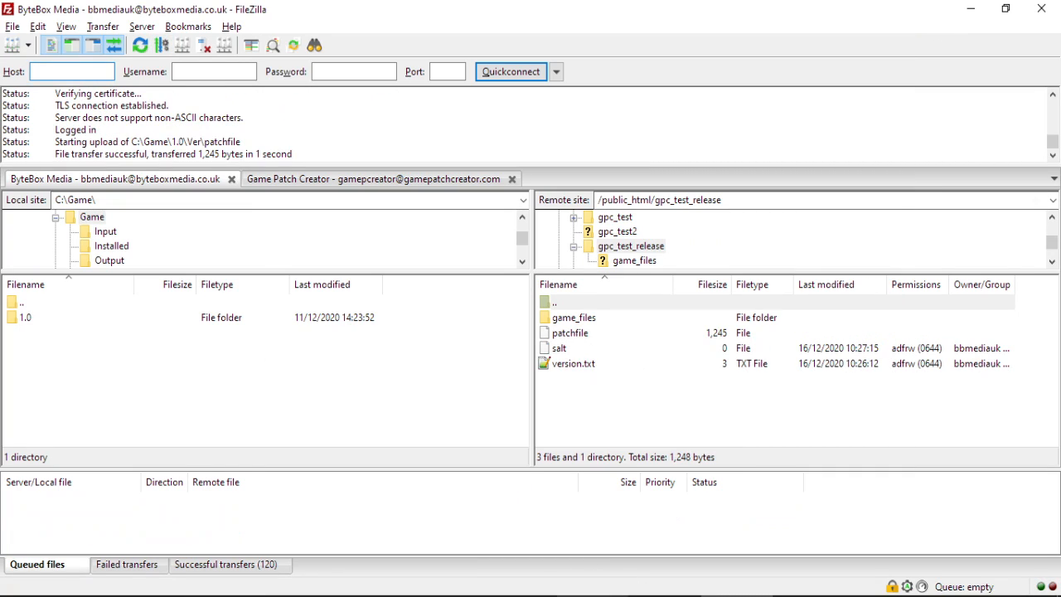
key("alt+Tab")
left_click(104, 333)
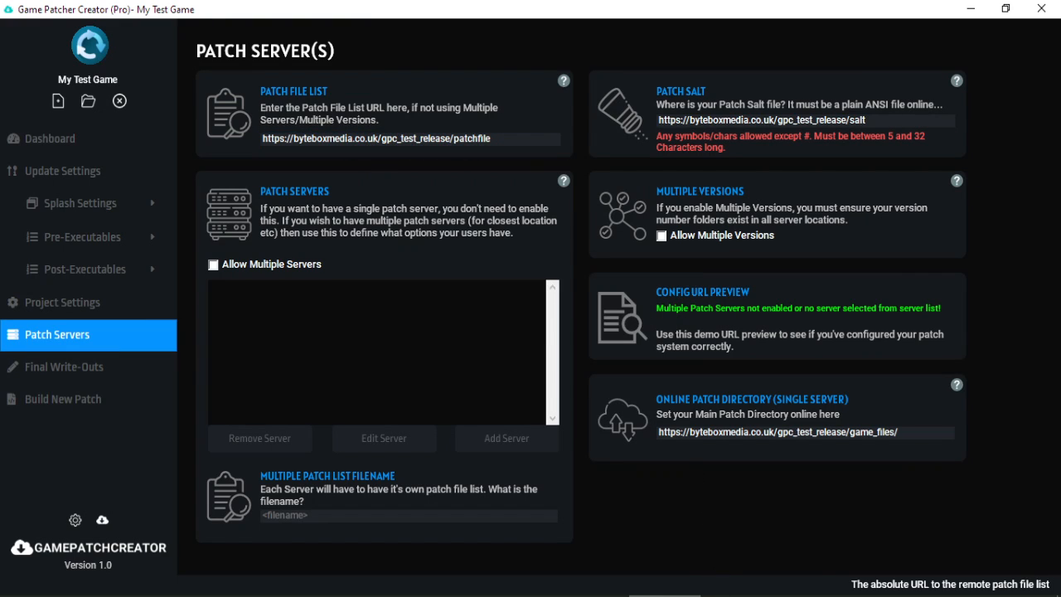
key("alt+Tab")
left_click(593, 336)
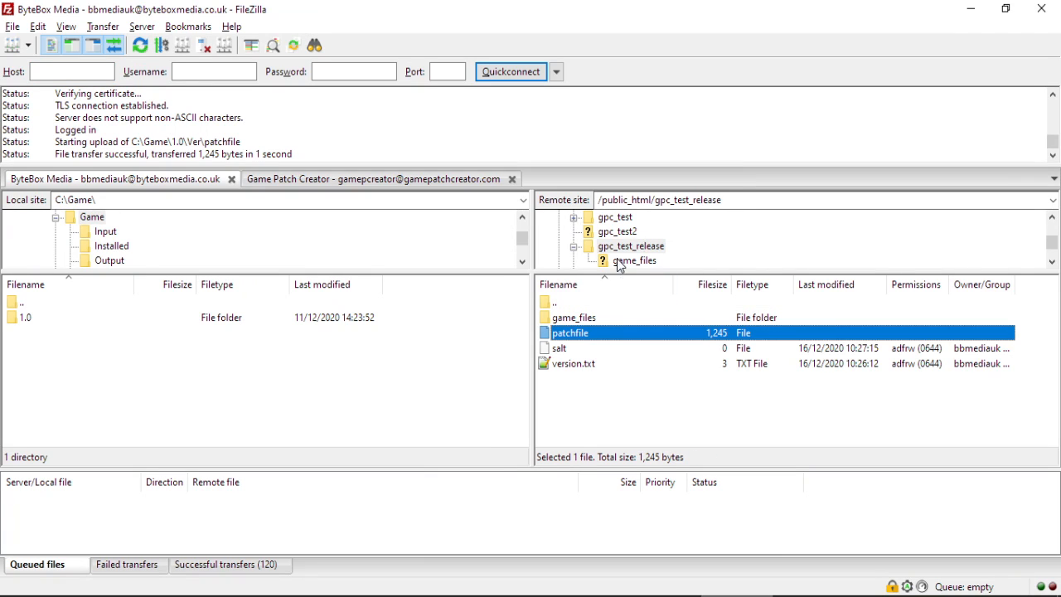
left_click(971, 9)
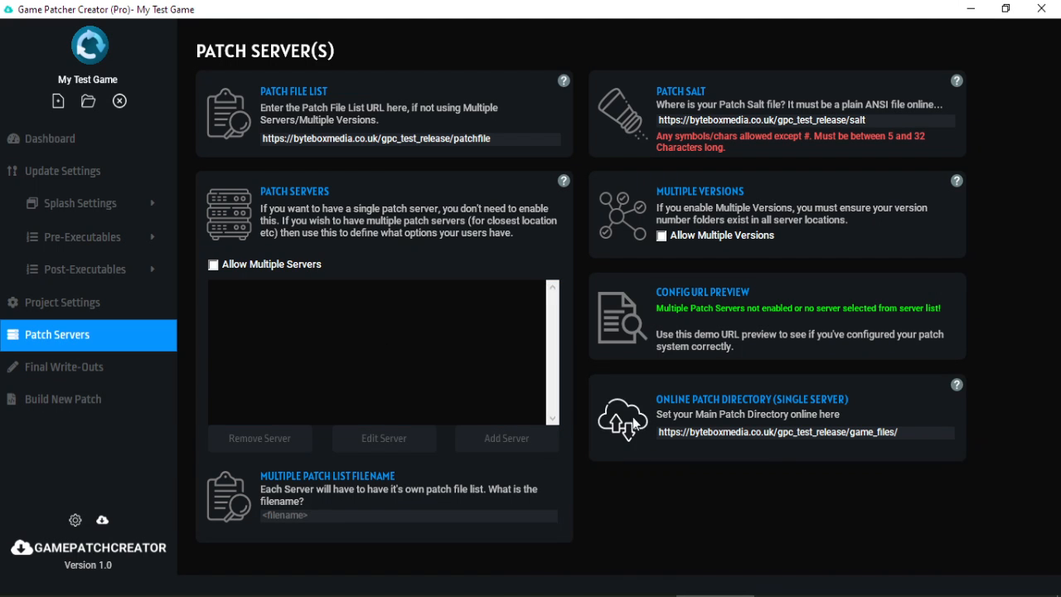
key("alt+Tab")
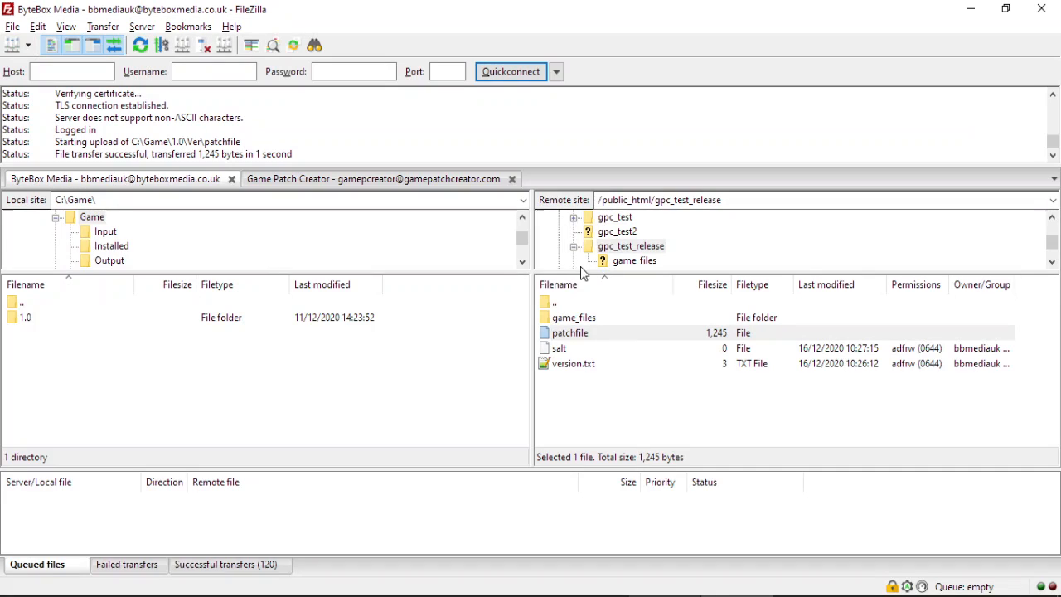
double_click(588, 315)
Drag the built files from C:\Game\1.0\Output into the remote game_files folder.
left_click(232, 595)
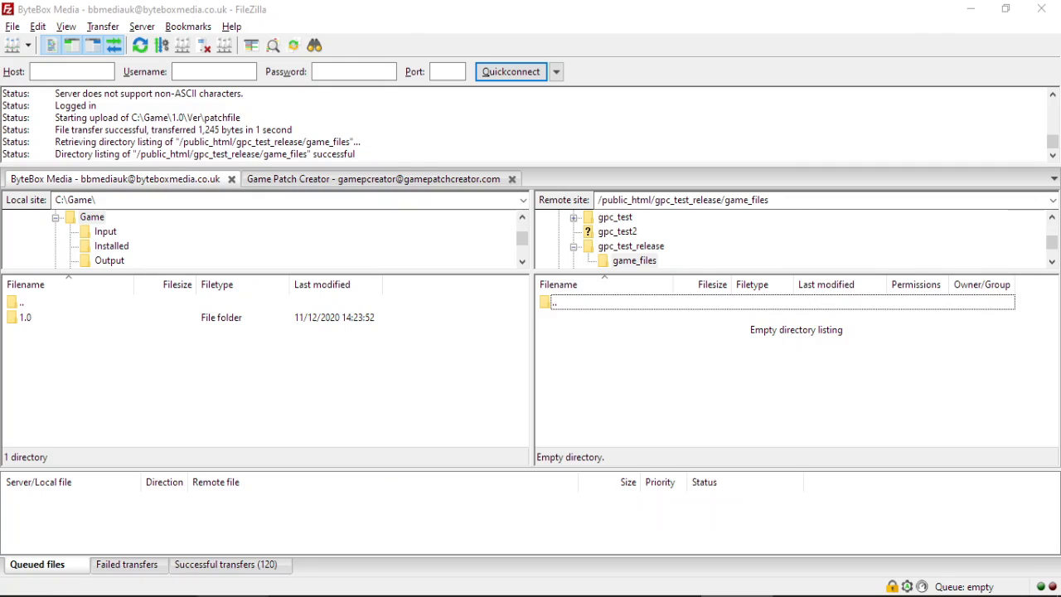
left_click(503, 174)
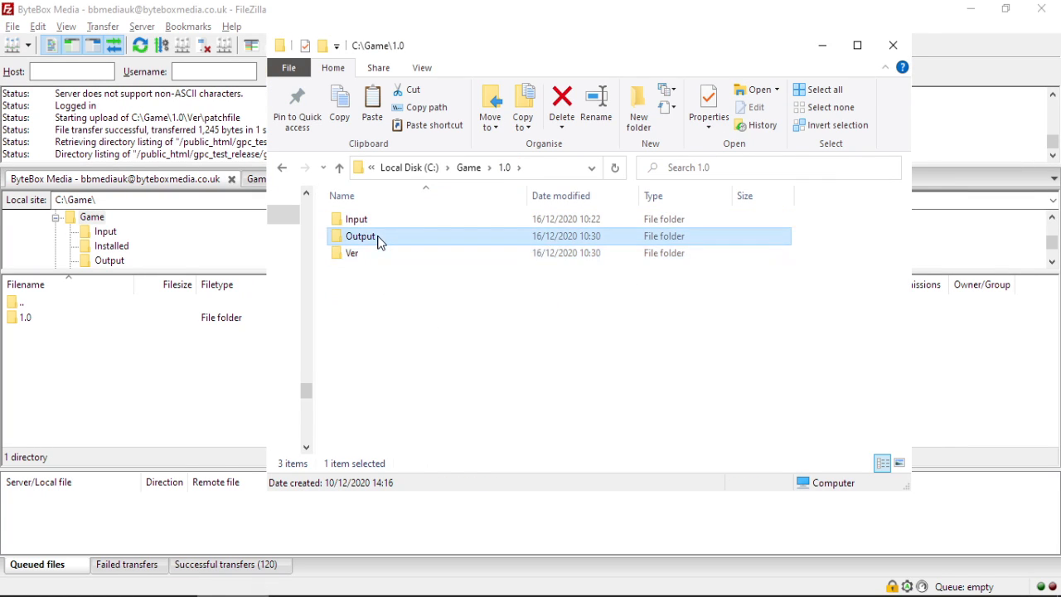
double_click(379, 238)
left_click_drag(372, 326, 984, 388)
left_click(931, 21)
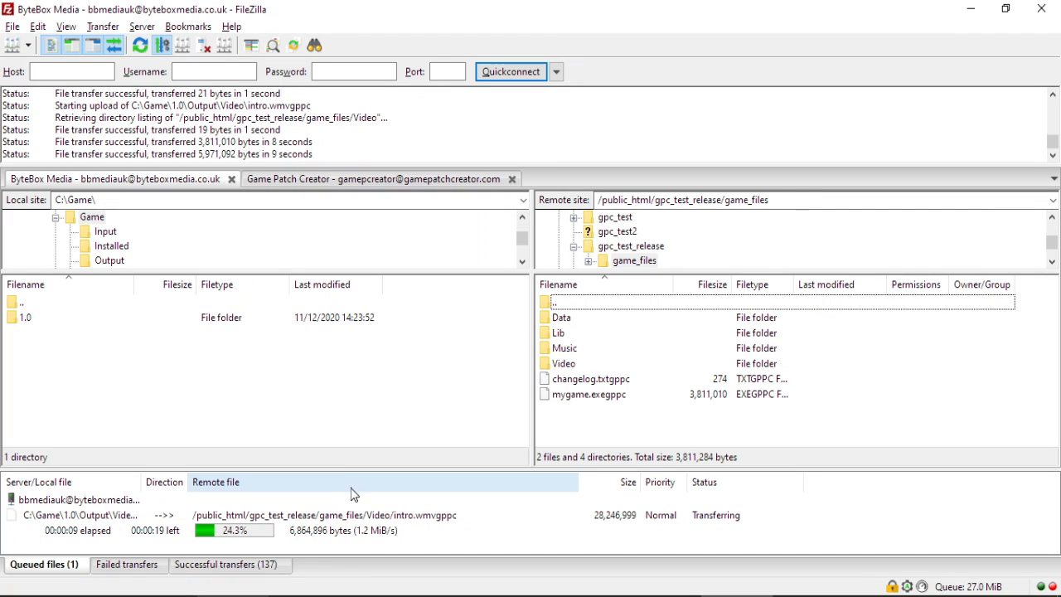
Select and copy all six items in C:\Game\1.0\Input, then bring up the empty My Game folder.
left_click(314, 596)
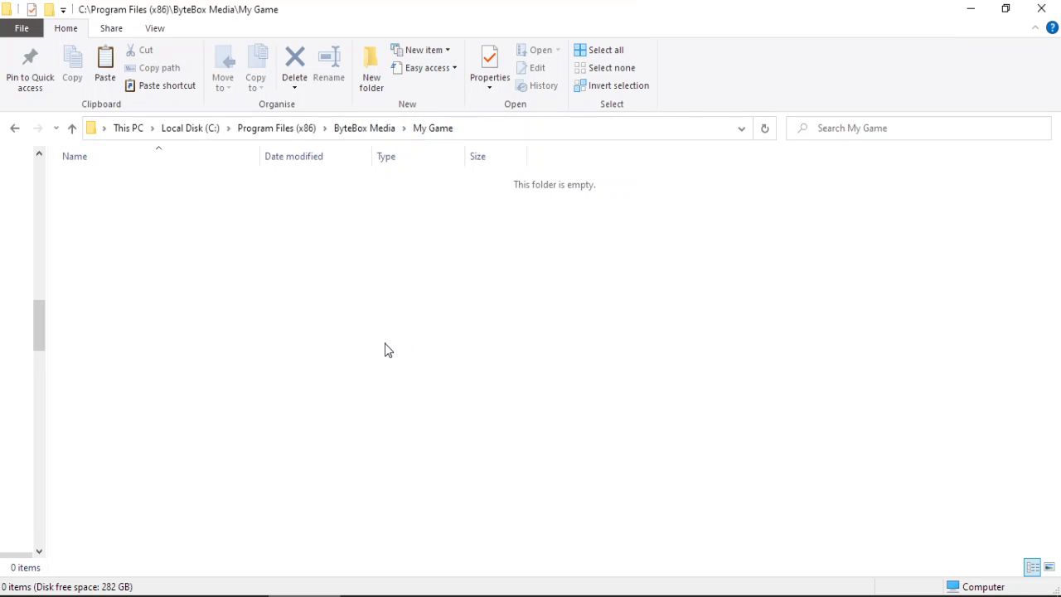
left_click(162, 596)
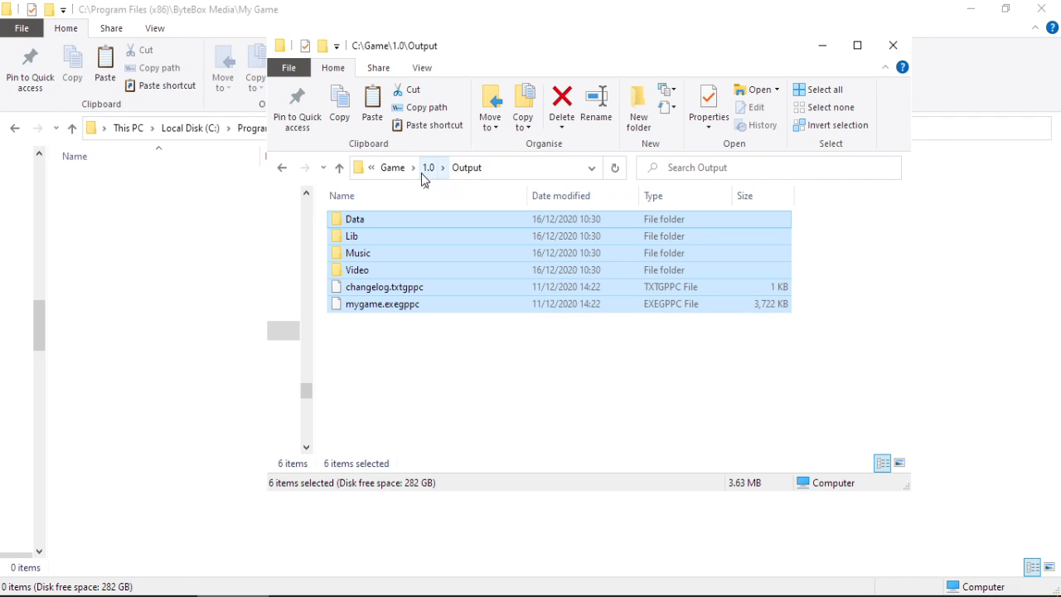
left_click(428, 167)
double_click(381, 220)
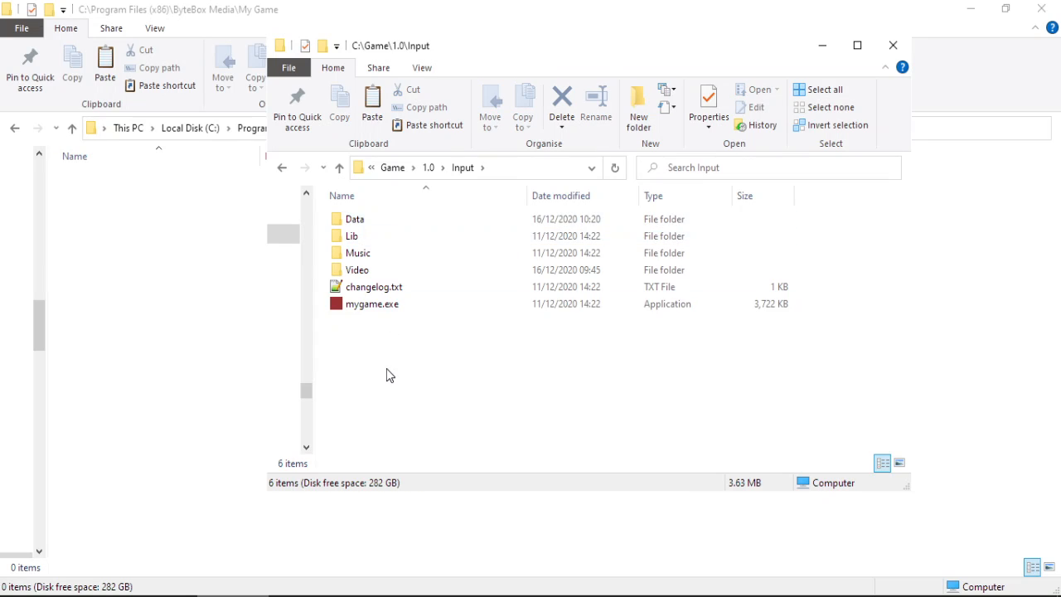
key("ctrl+a")
left_click(269, 286)
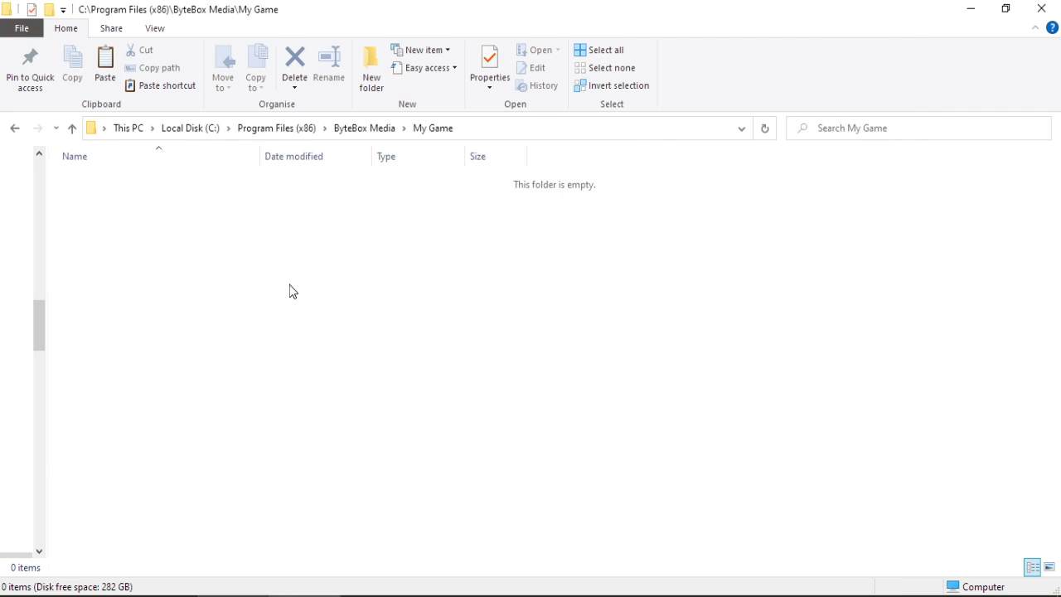
Paste the Input items into My Game with administrator permission, then check FileZilla's completed uploads.
key("ctrl+v")
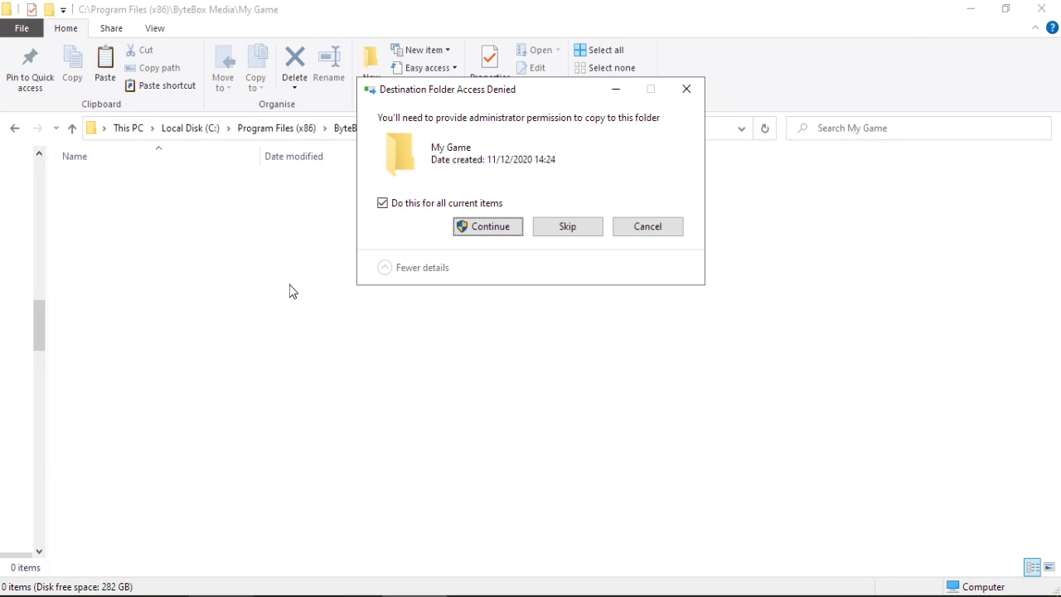
left_click(495, 228)
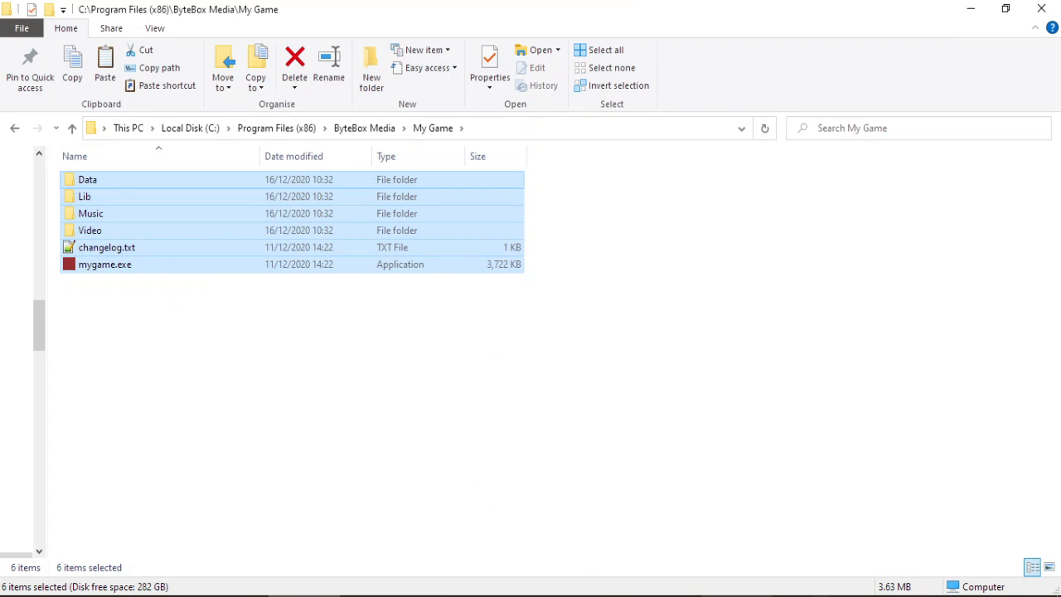
left_click(736, 596)
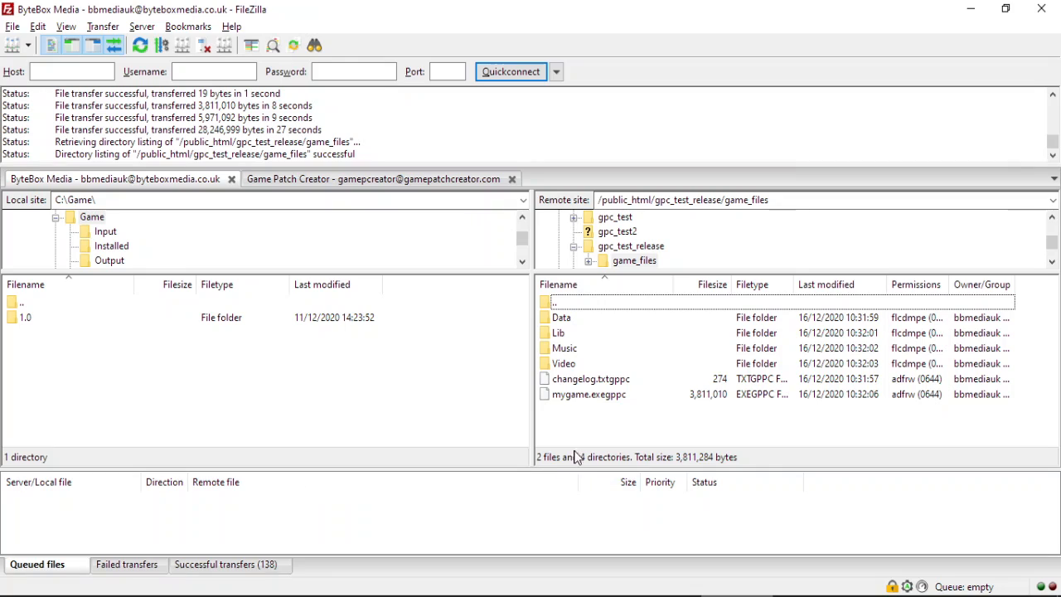
left_click(972, 15)
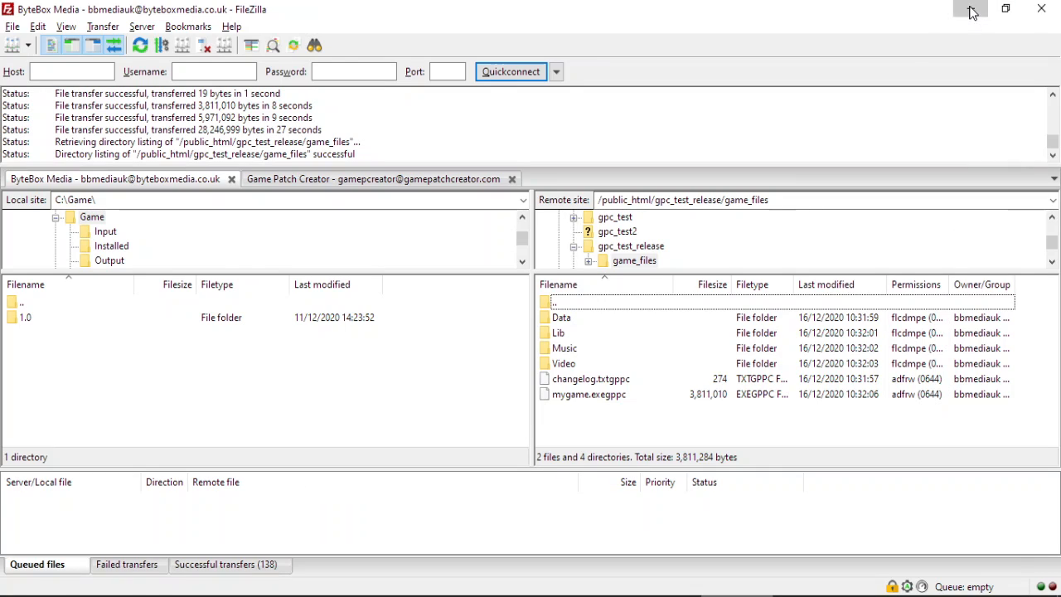
left_click(330, 330)
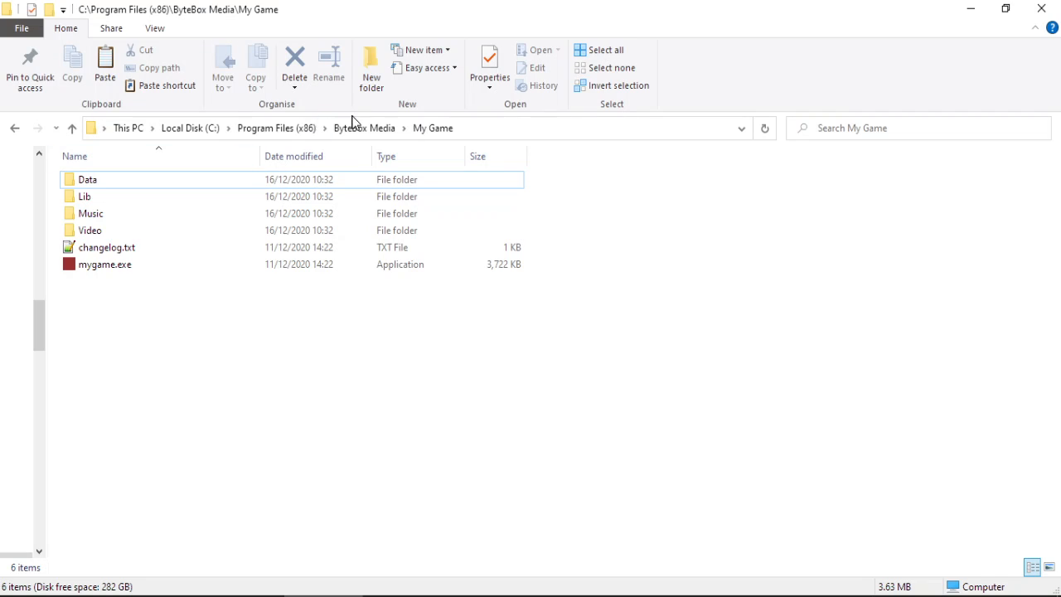
Abandon creating a new folder in My Game and dismiss its context menu.
right_click(115, 376)
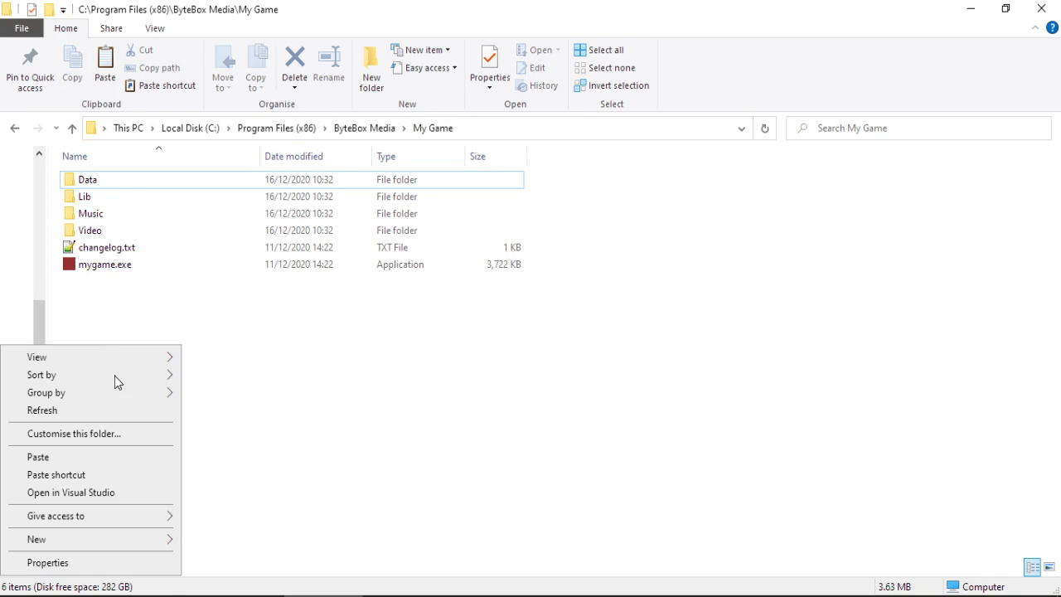
mouse_move(138, 547)
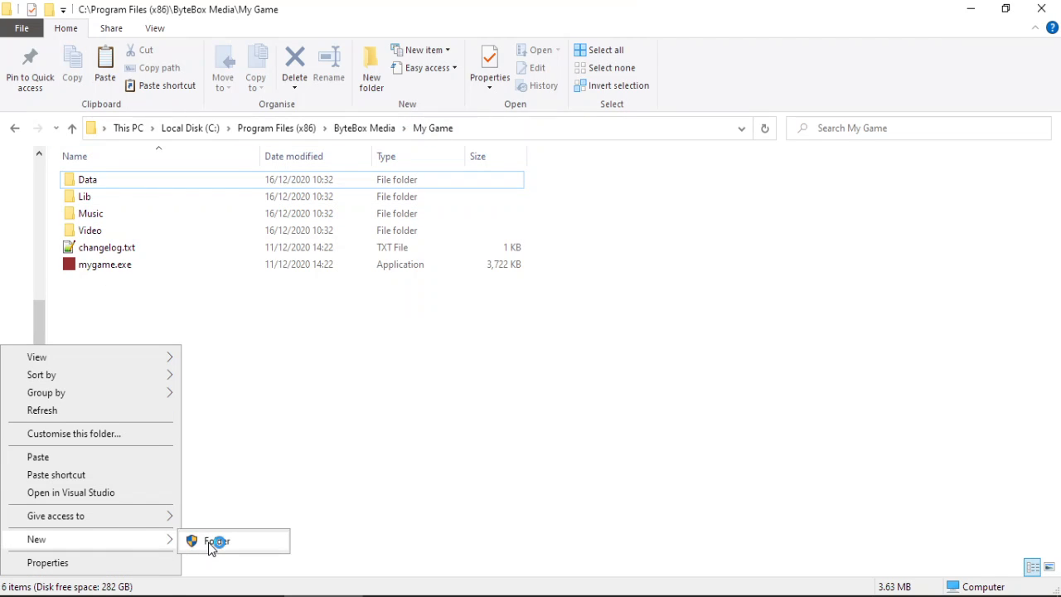
left_click(211, 547)
right_click(316, 445)
left_click(405, 396)
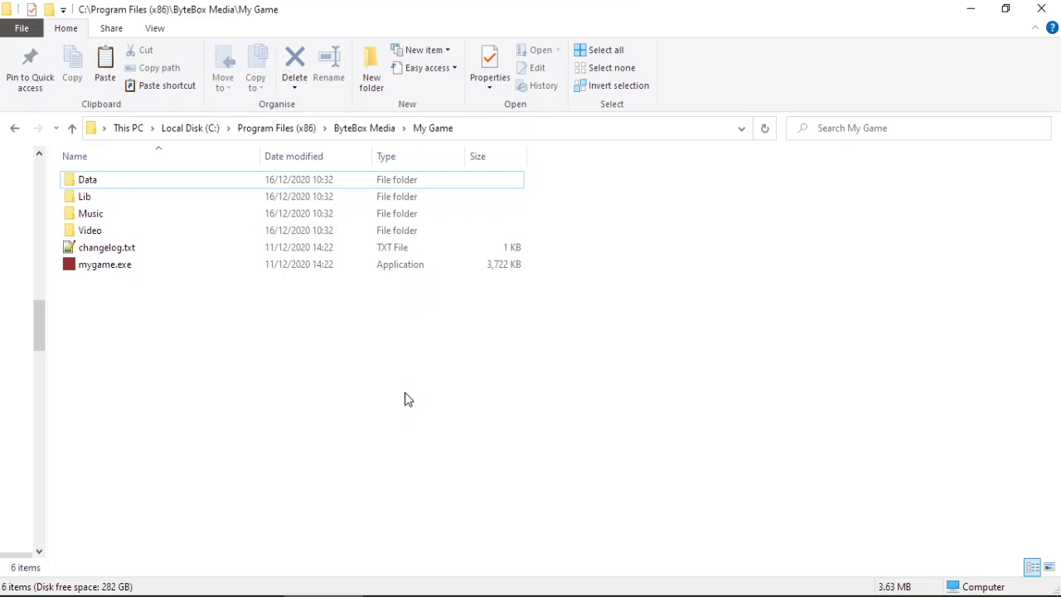
Bring the C:\Game\1.0\Input window forward, cancel its context menu, and open the Start menu.
left_click(246, 595)
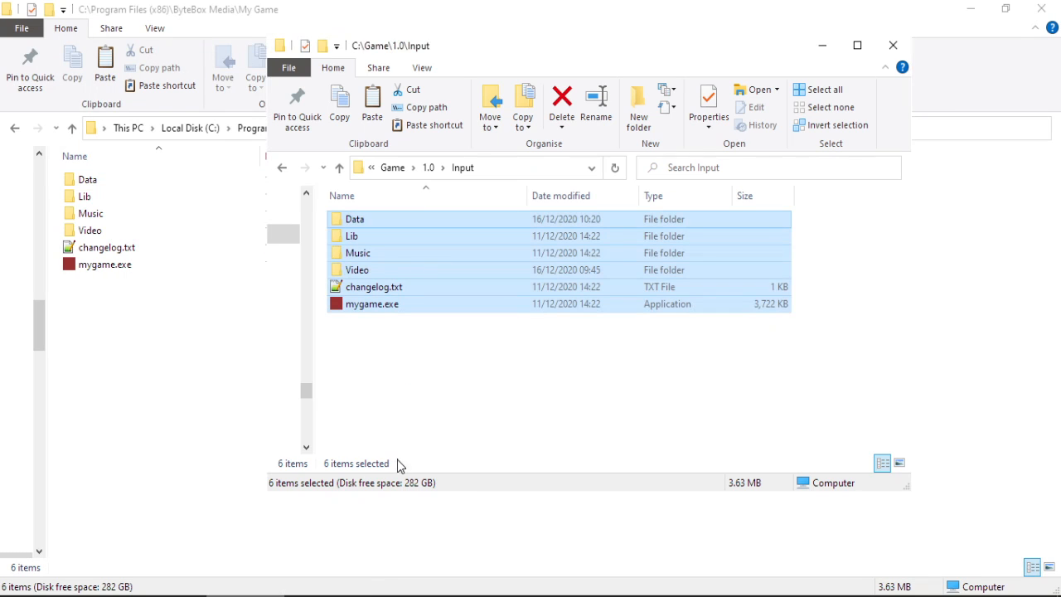
right_click(418, 360)
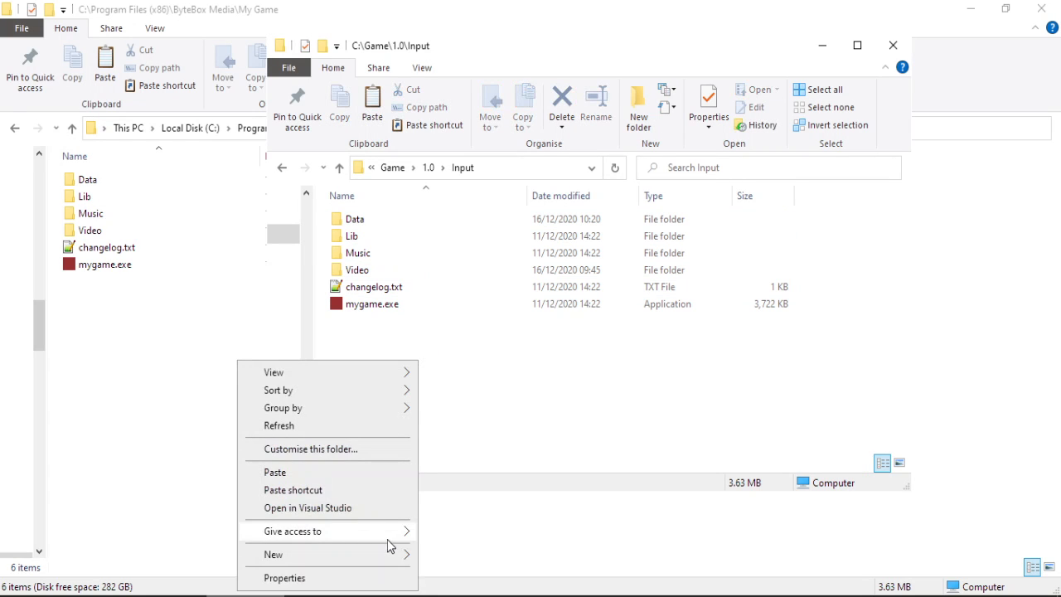
mouse_move(377, 558)
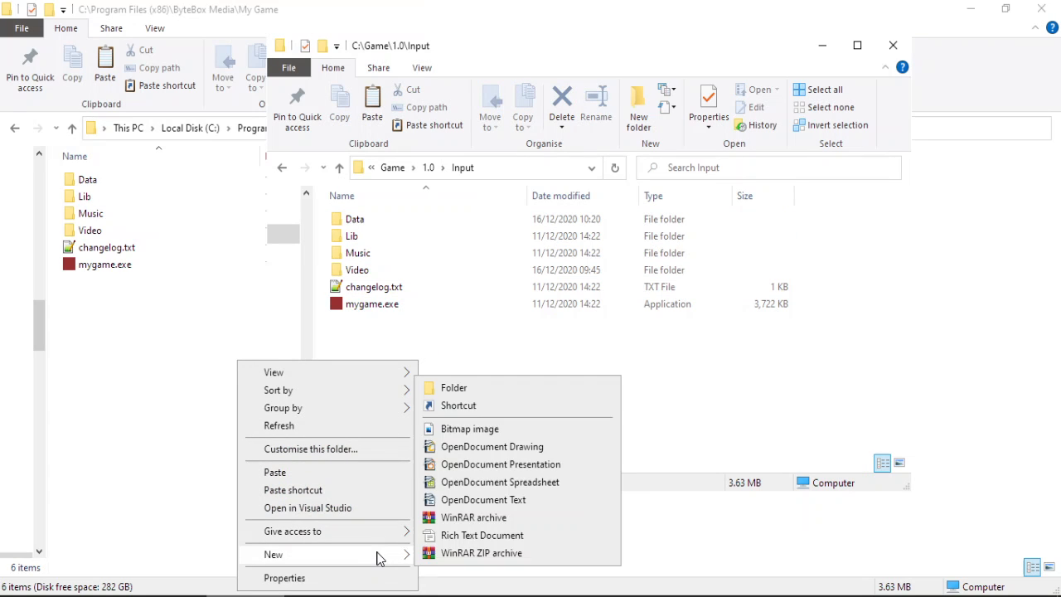
left_click(720, 398)
key("super")
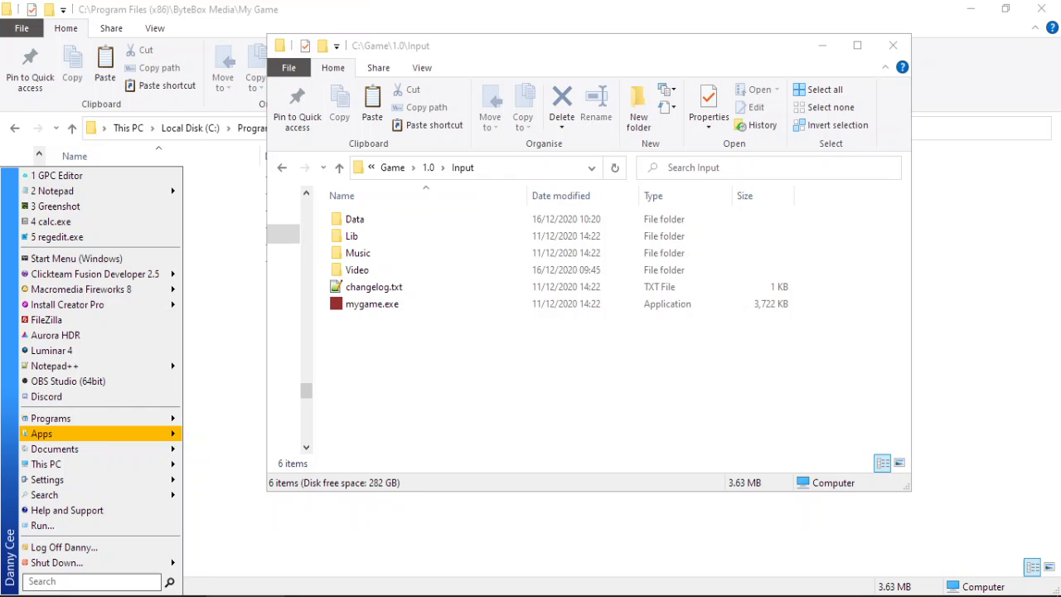
Launch Notepad++ from Start search and decline keeping the missing version files.
left_click(53, 582)
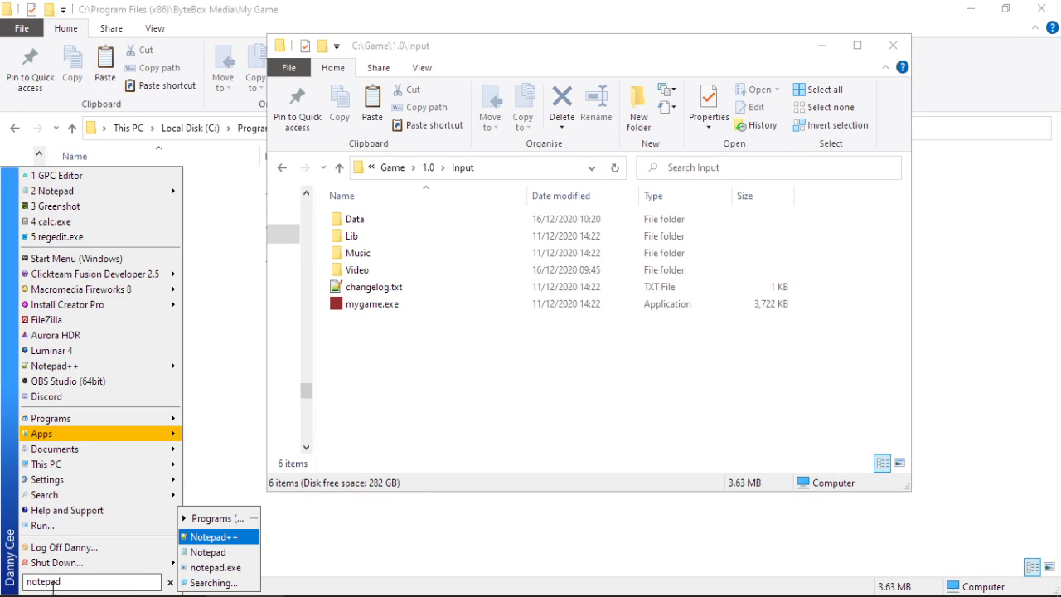
key("Return")
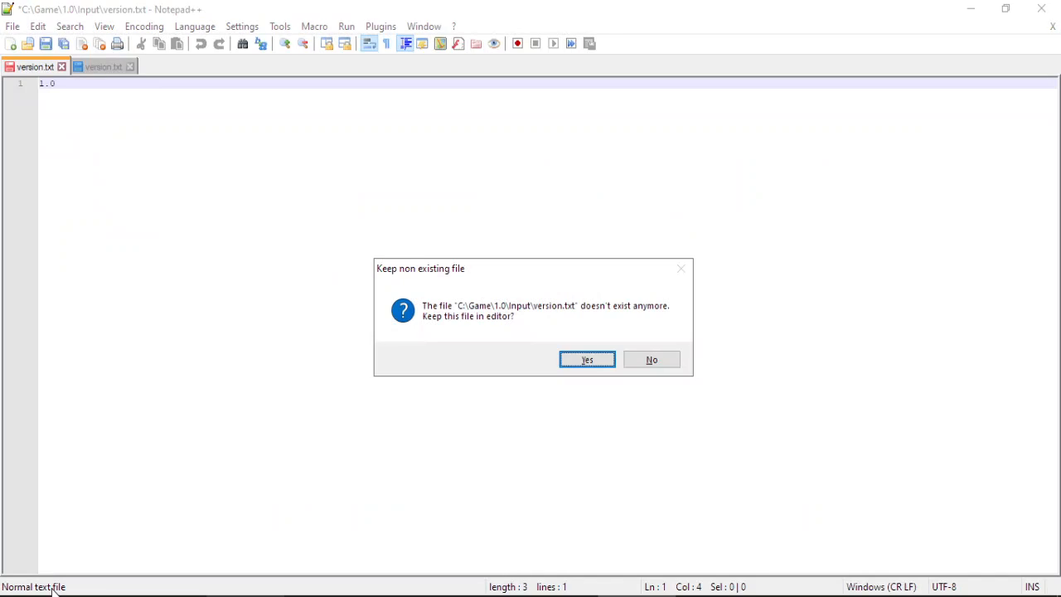
key("Tab")
key("Return")
key("Tab")
key("Return")
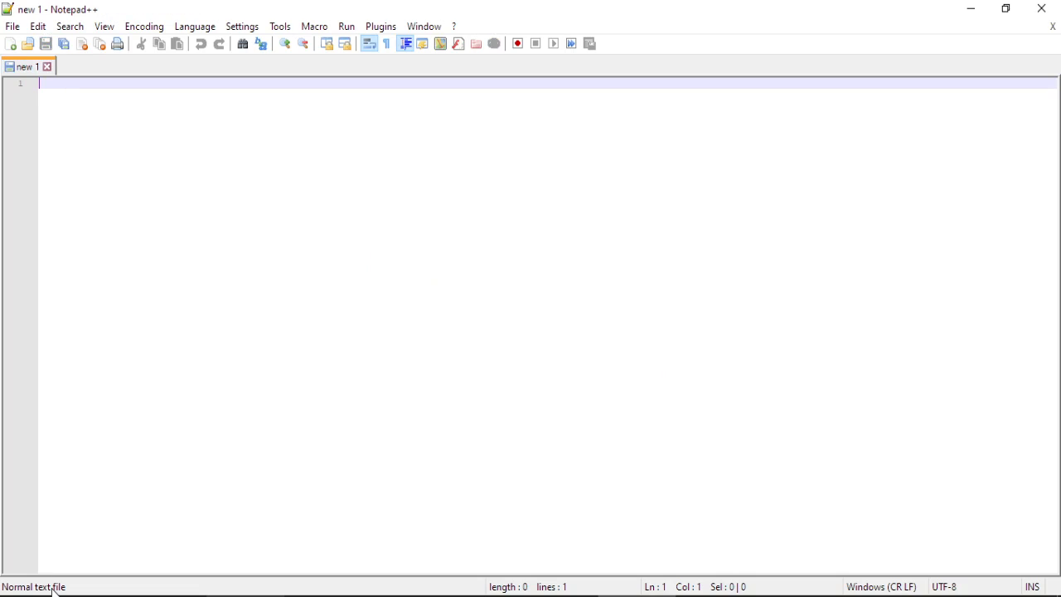
Type 1.0, save it as version.txt in the Input folder, and close Notepad++.
type("1")
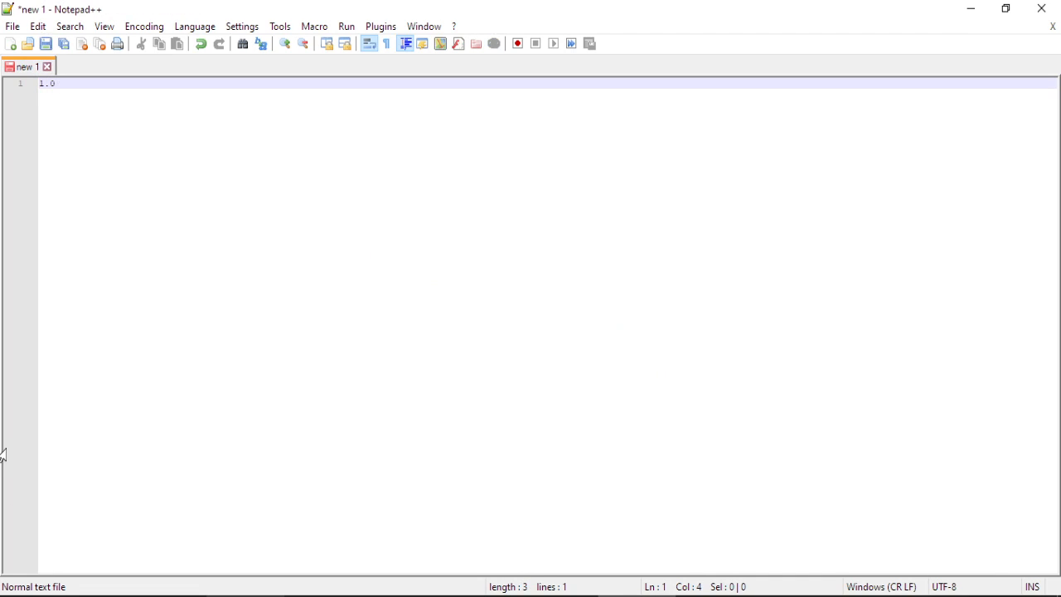
left_click(12, 26)
left_click(60, 119)
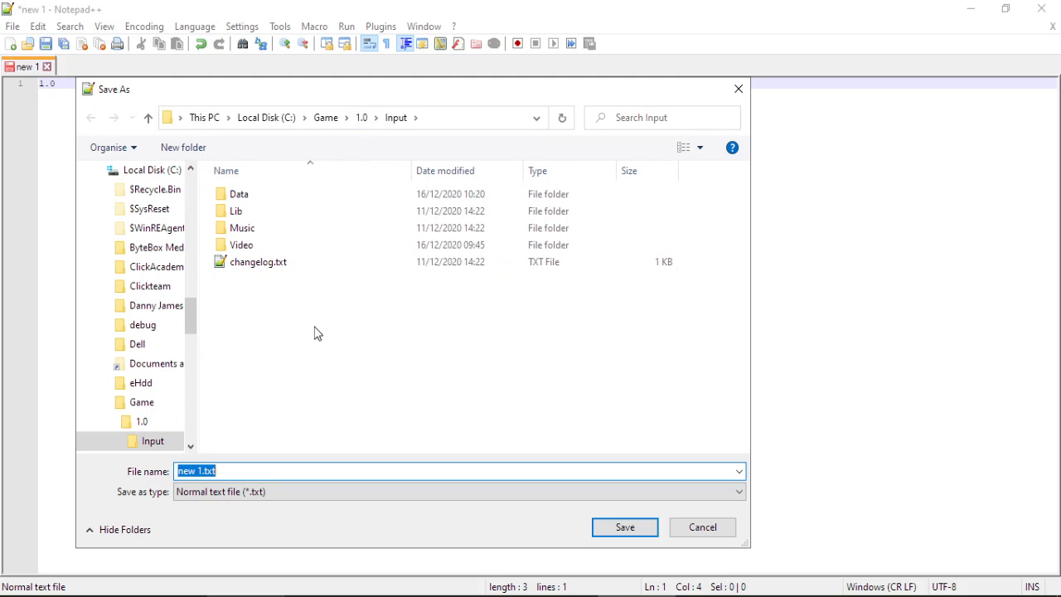
type("versio")
key("Return")
left_click(1041, 9)
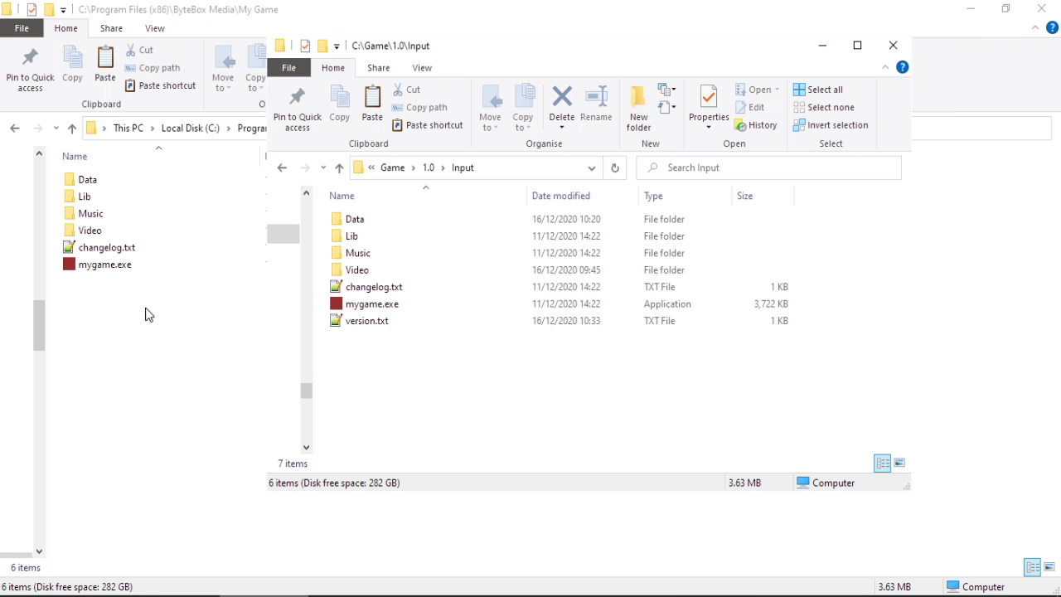
left_click(375, 315)
Copy version.txt into the My Game folder, granting administrator permission.
key("ctrl+c")
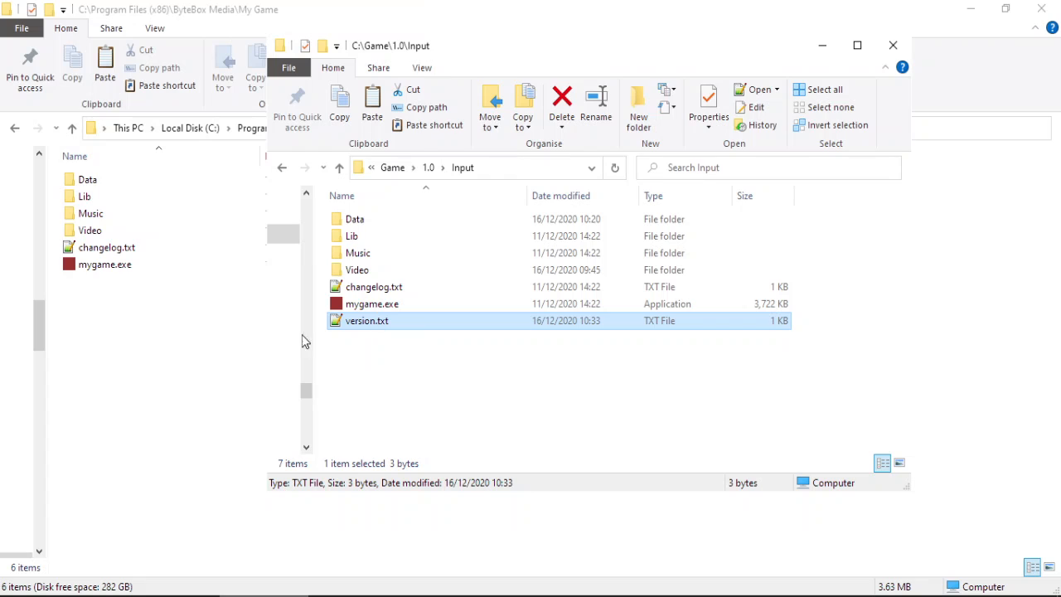
left_click(164, 349)
key("ctrl+v")
left_click(488, 199)
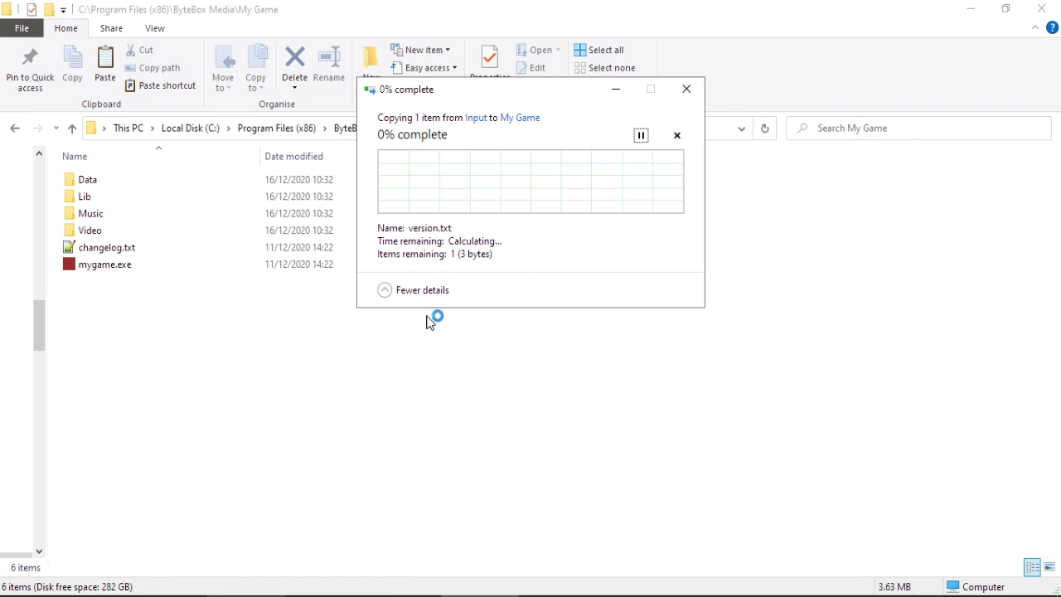
Drag all items from the Input folder into the My Game folder.
key("alt+Tab")
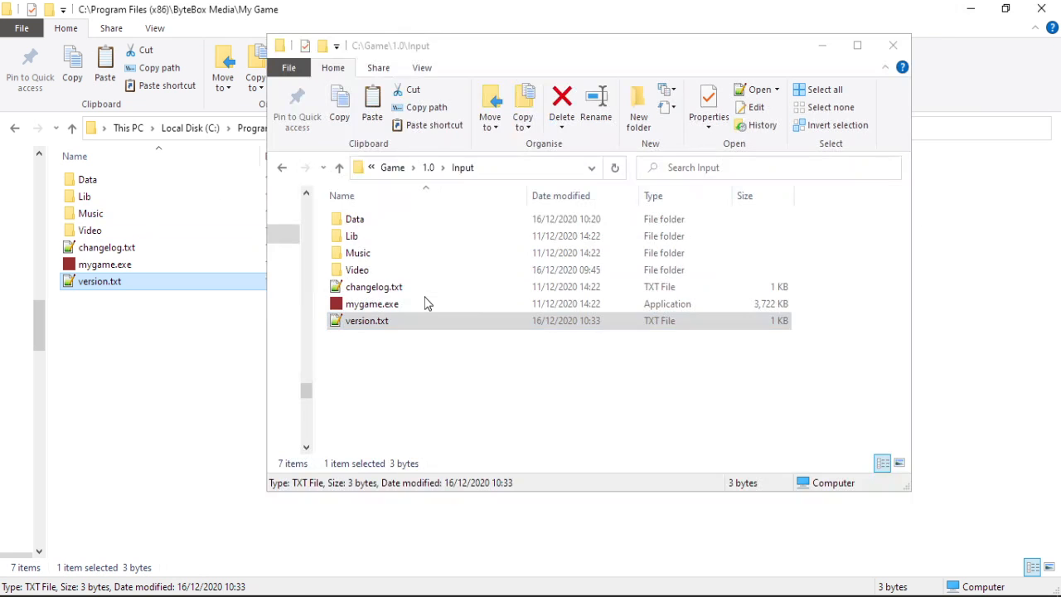
left_click_drag(396, 383, 364, 213)
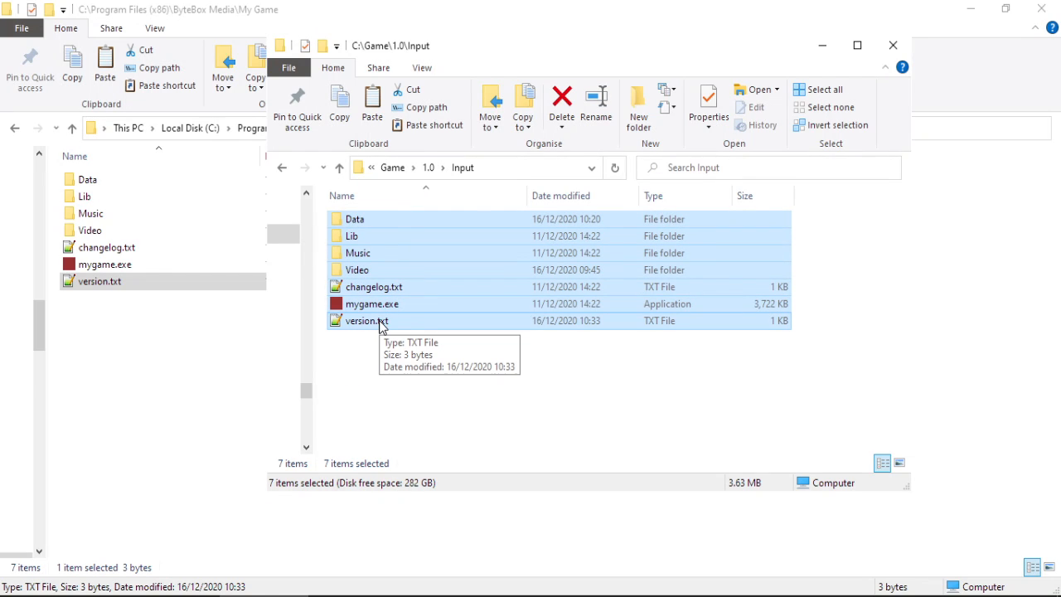
left_click_drag(381, 324, 138, 369)
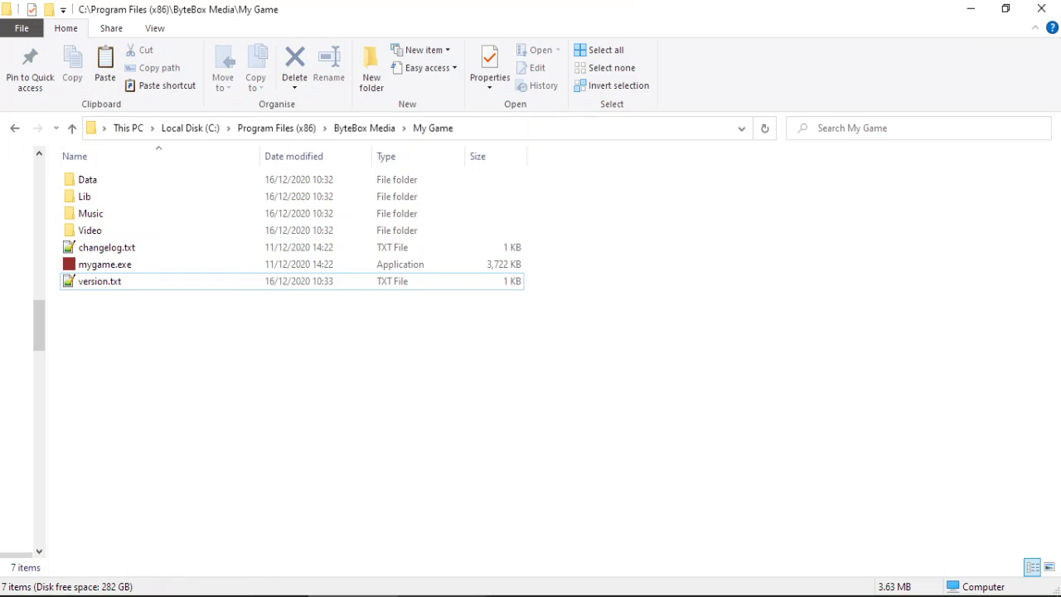
Paste the build's data folder, gpcsgs and patch.exe into My Game, approving permission for all items.
left_click(354, 297)
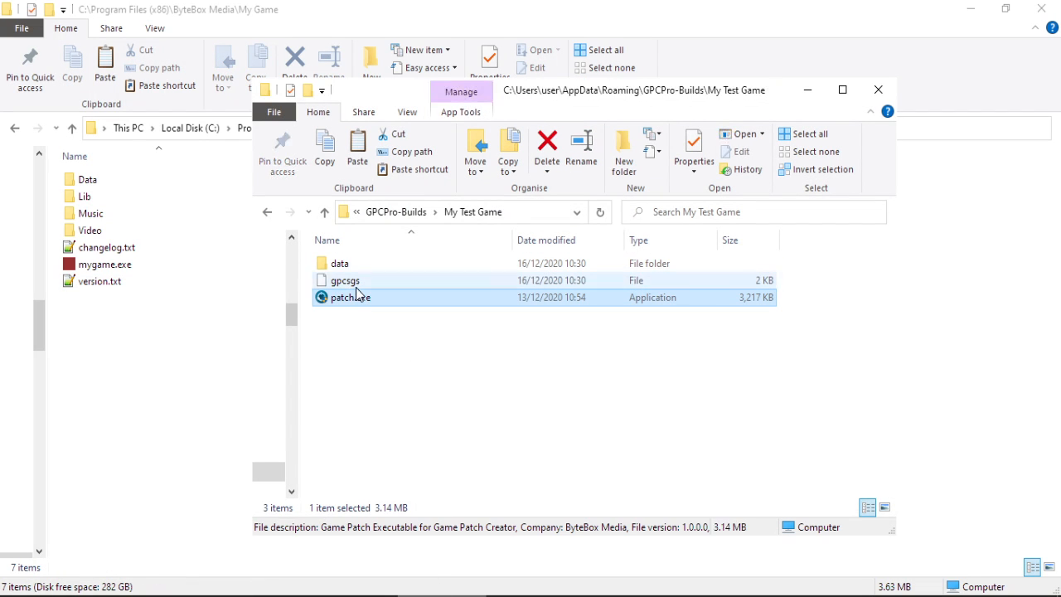
left_click(355, 285, "ctrl")
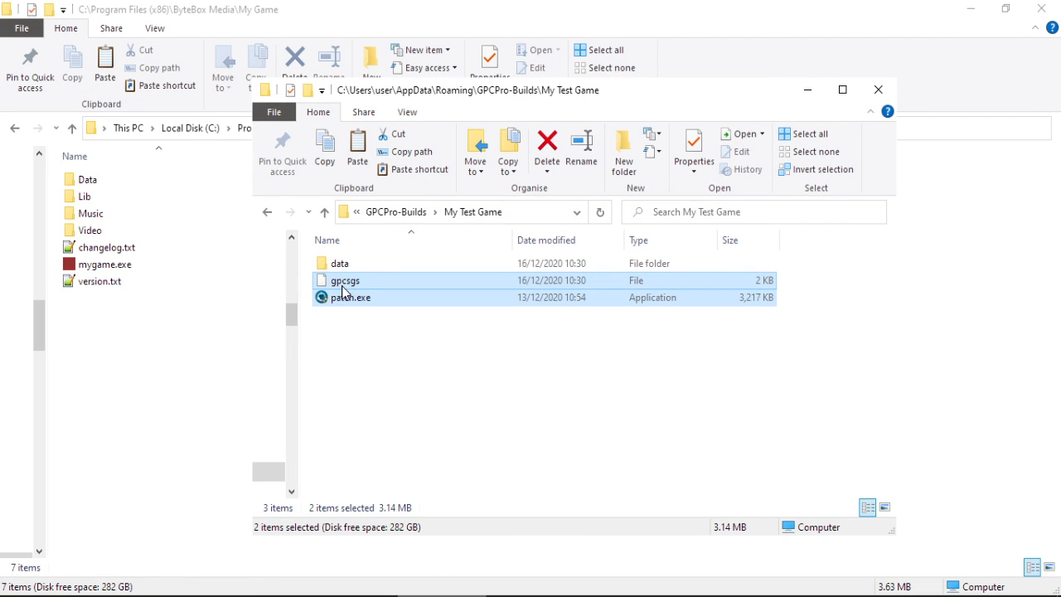
left_click(346, 266, "ctrl")
left_click(106, 367)
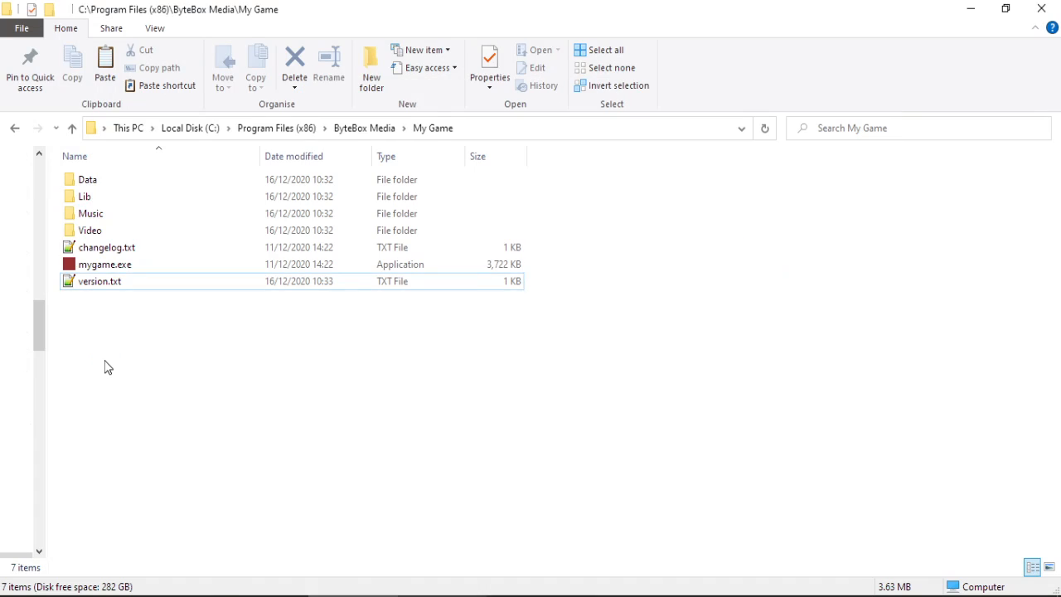
key("ctrl+v")
left_click(382, 203)
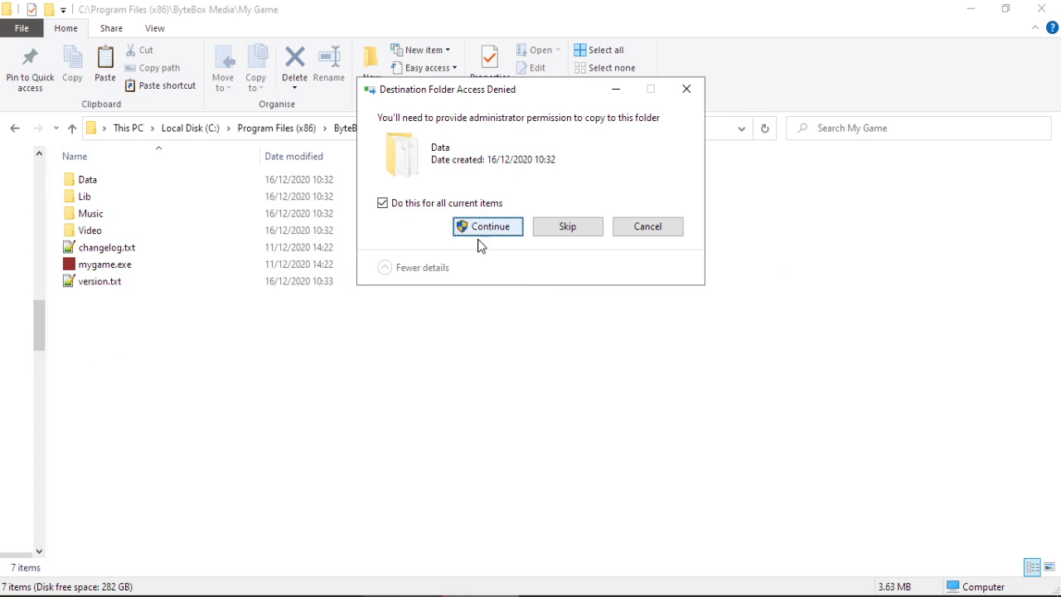
left_click(482, 231)
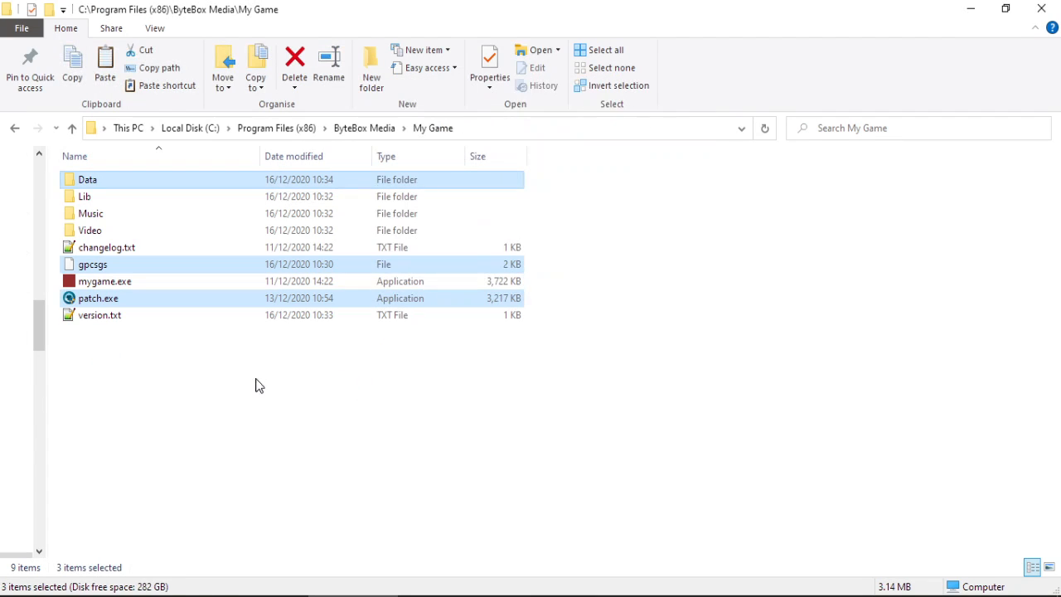
left_click(113, 369)
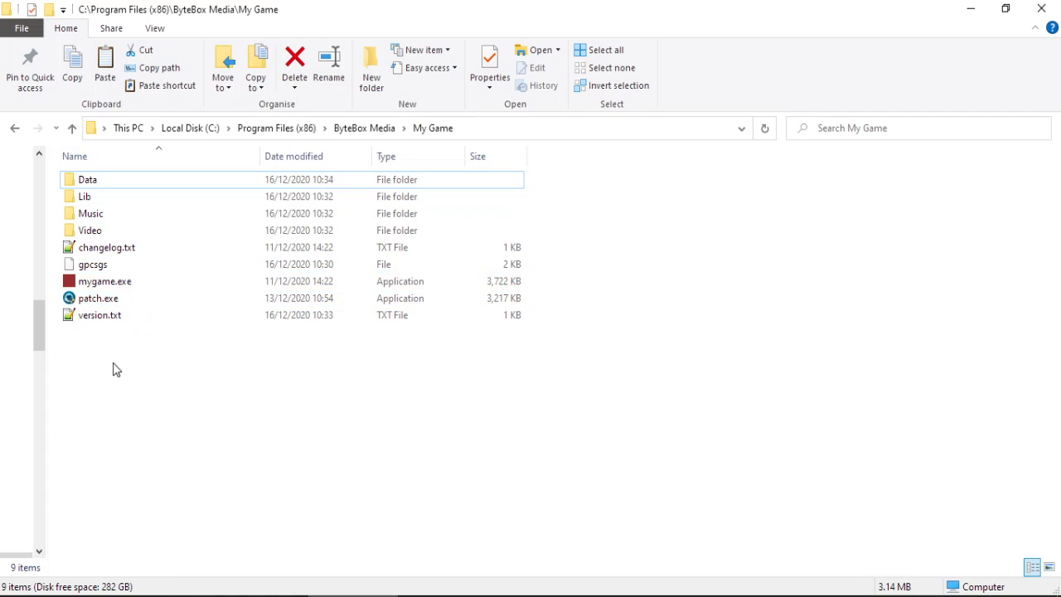
Run the copied patch.exe with admin rights and select the local version.txt.
double_click(114, 301)
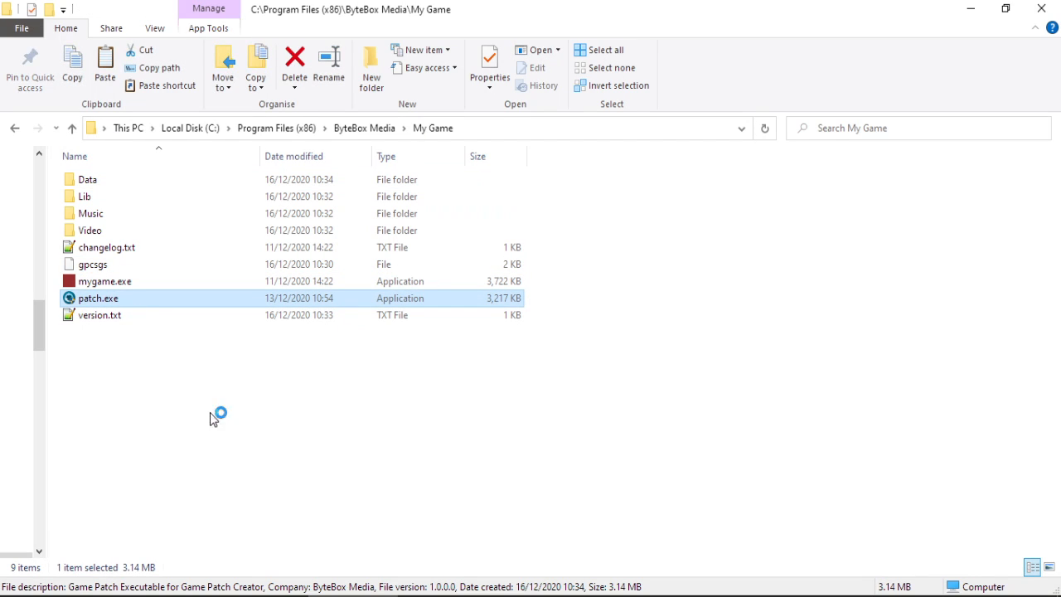
left_click(456, 481)
left_click(425, 403)
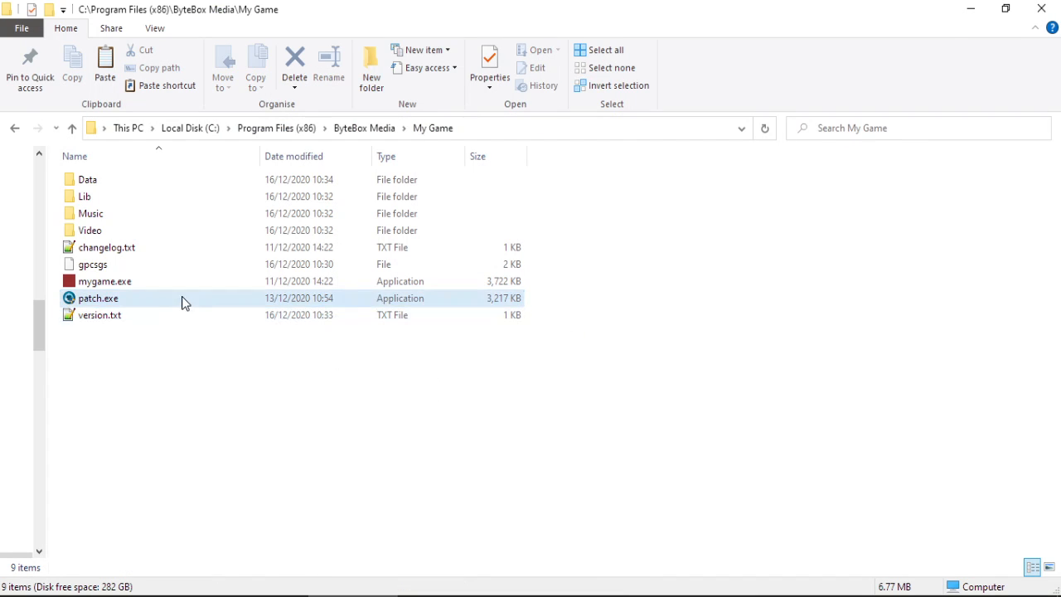
left_click(122, 317)
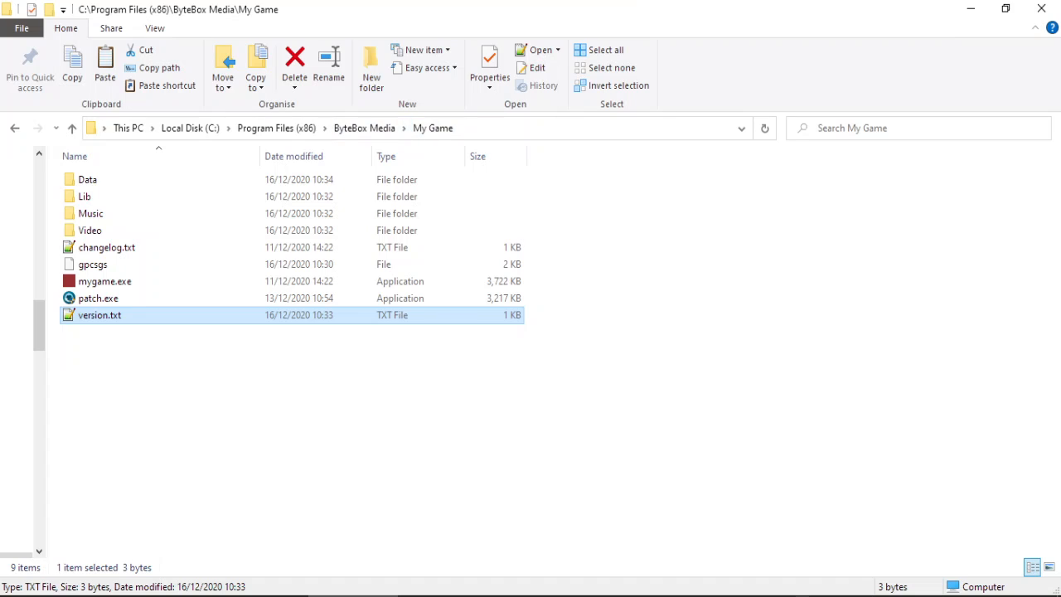
Check the server's version.txt in gpc_test_release via FileZilla, then relaunch patch.exe.
left_click(733, 596)
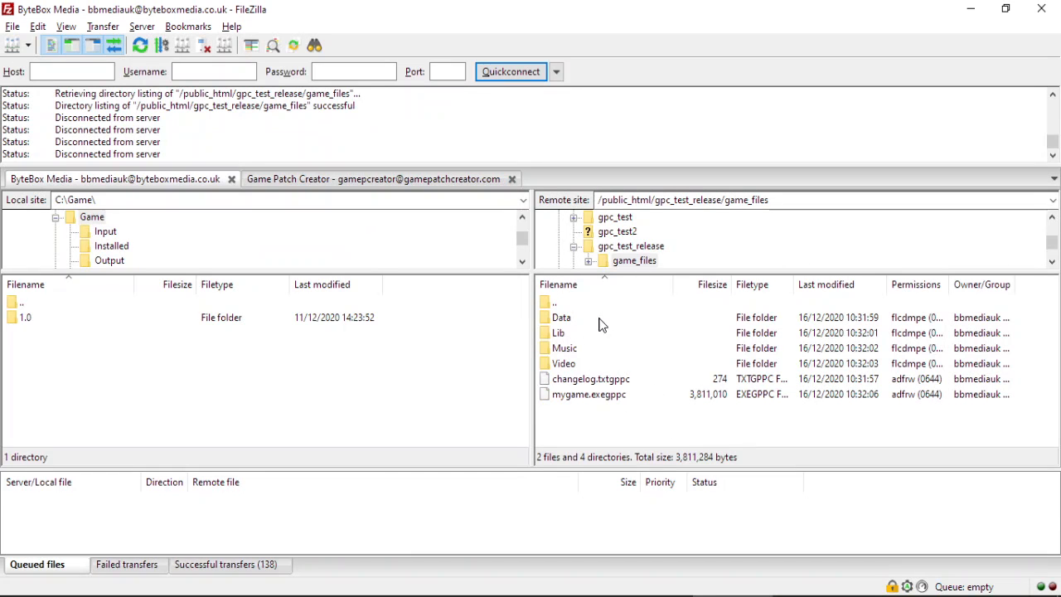
double_click(579, 304)
left_click(590, 366)
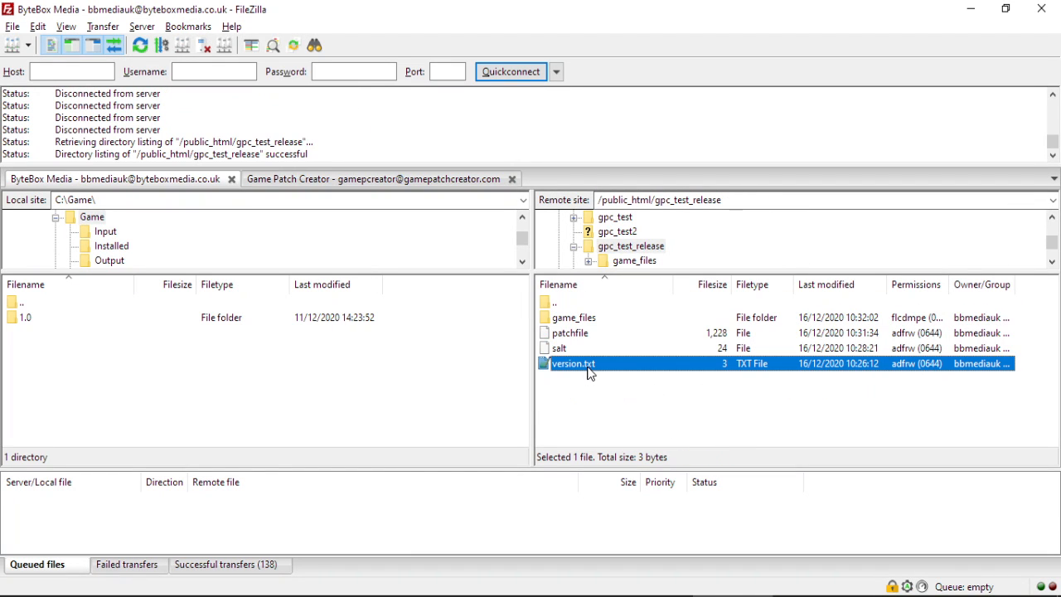
left_click(970, 8)
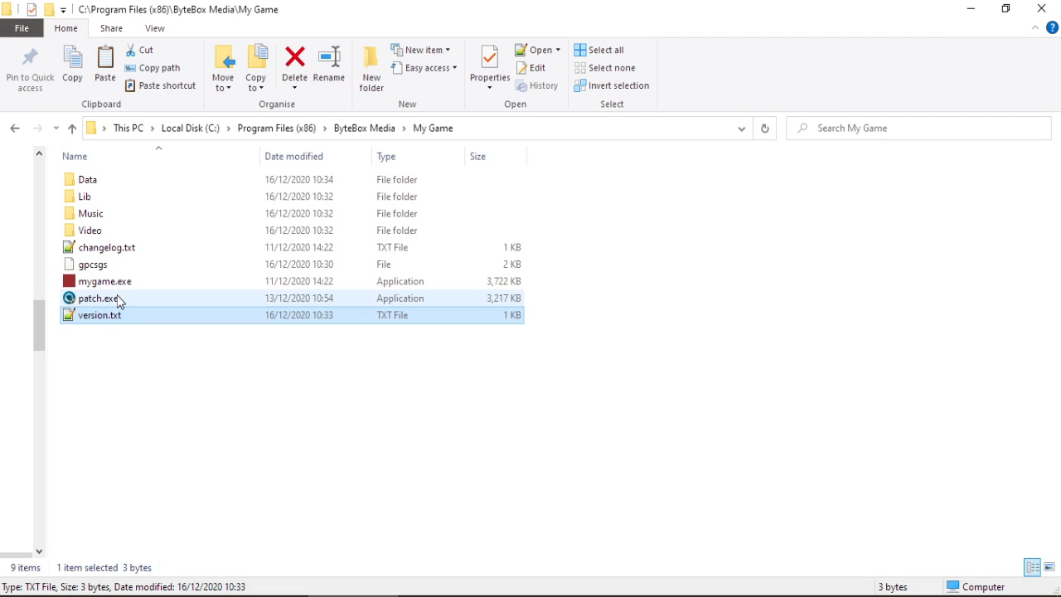
mouse_move(120, 303)
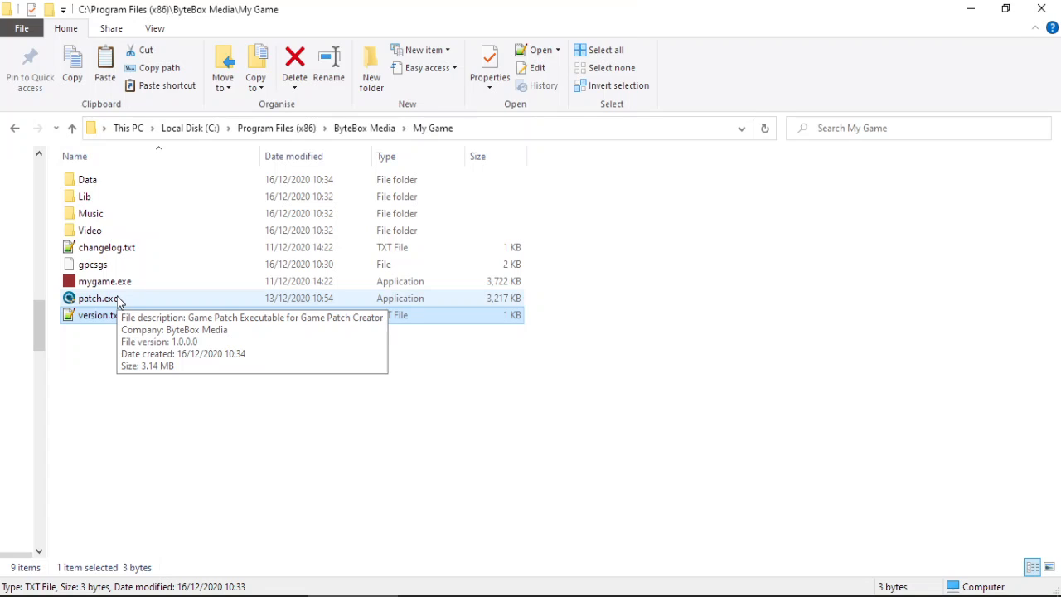
double_click(119, 303)
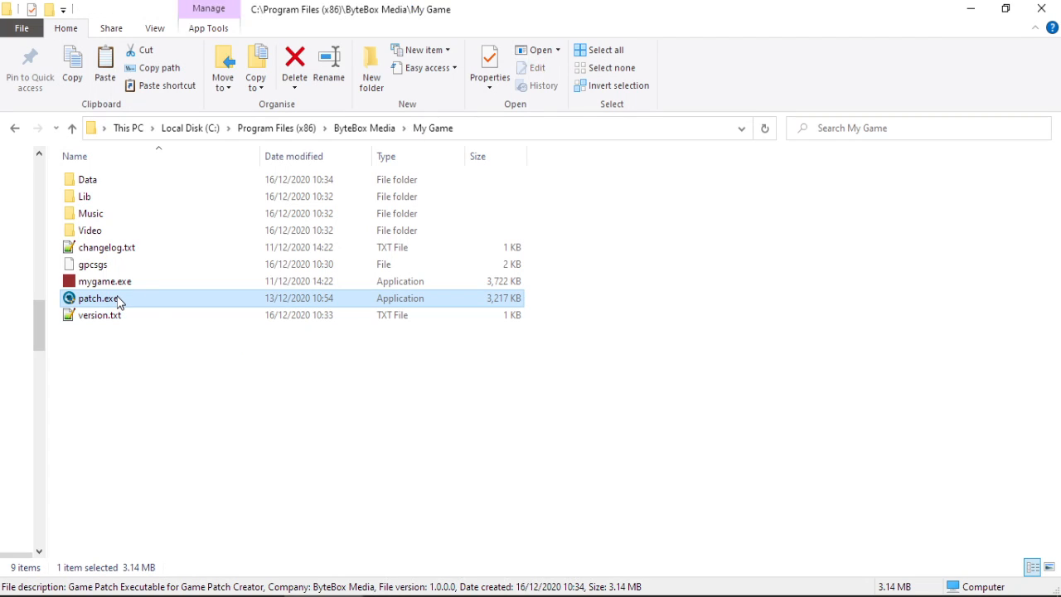
Run patch.exe again, then abandon a shortcut attempt by declining the desktop placement.
left_click(472, 475)
double_click(175, 302)
right_click(185, 398)
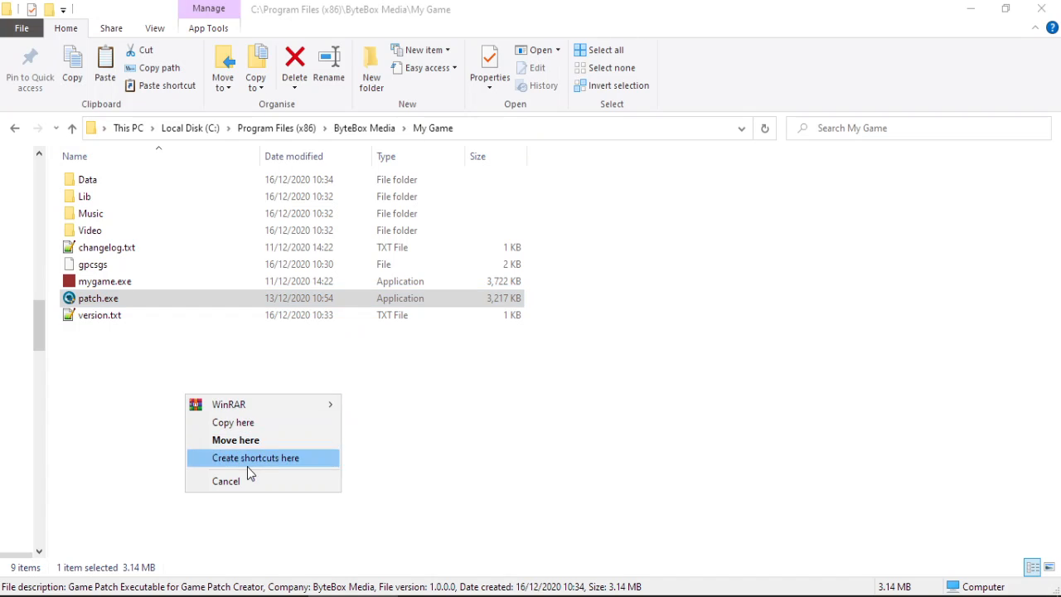
left_click(249, 458)
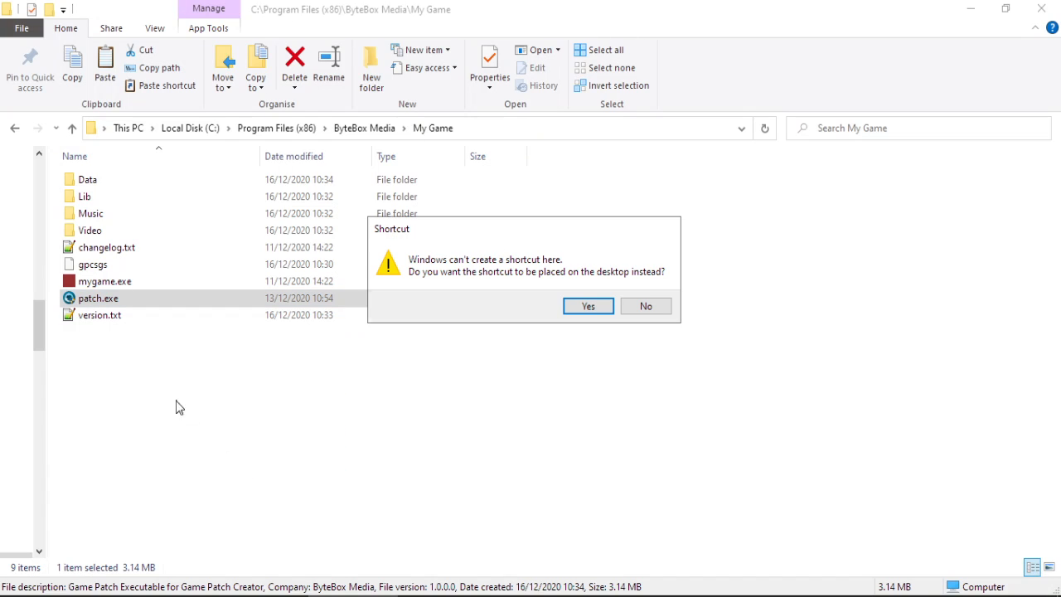
left_click(638, 307)
left_click(143, 303)
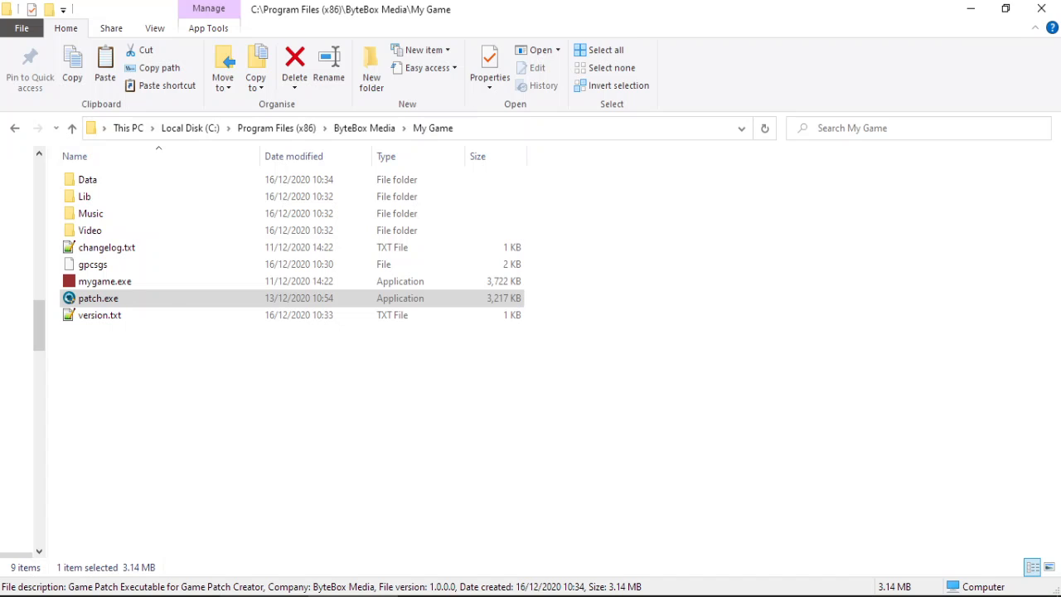
Hide the Input window and drag patch.exe from My Game into the My Test Game folder.
left_click(265, 596)
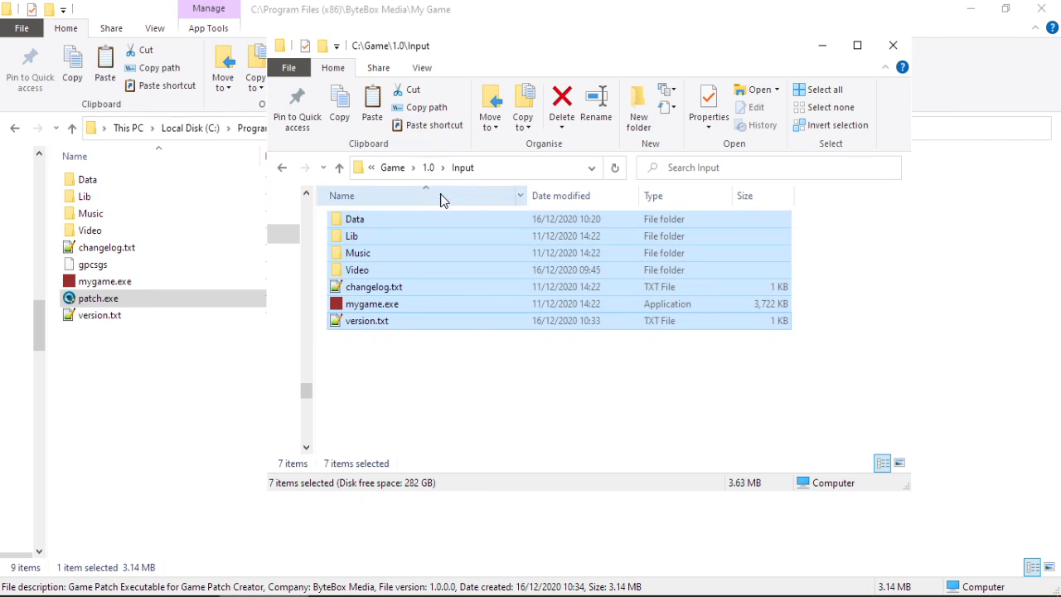
left_click(827, 50)
left_click(393, 596)
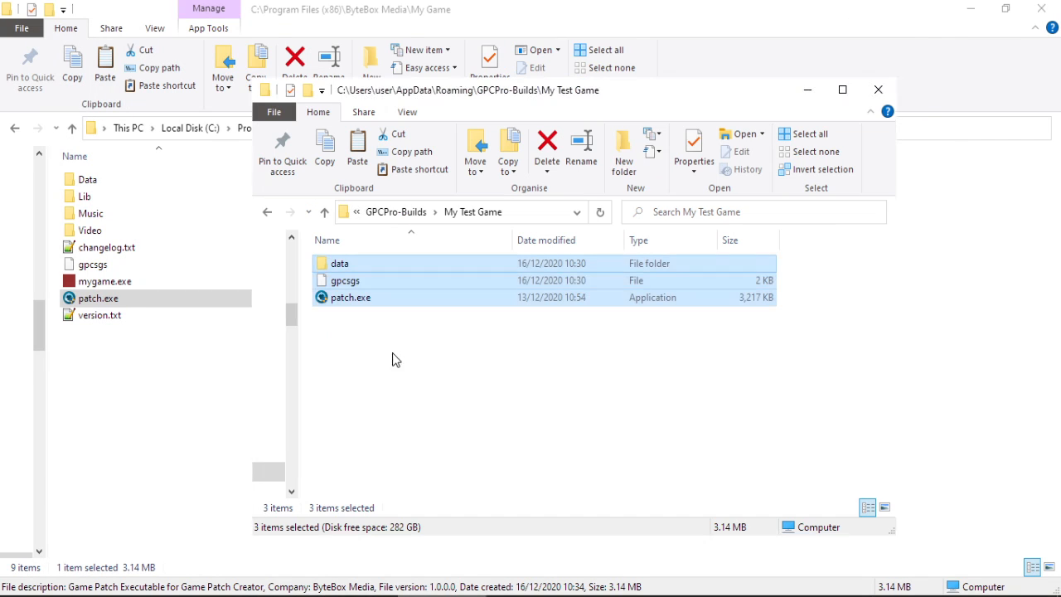
left_click(122, 292)
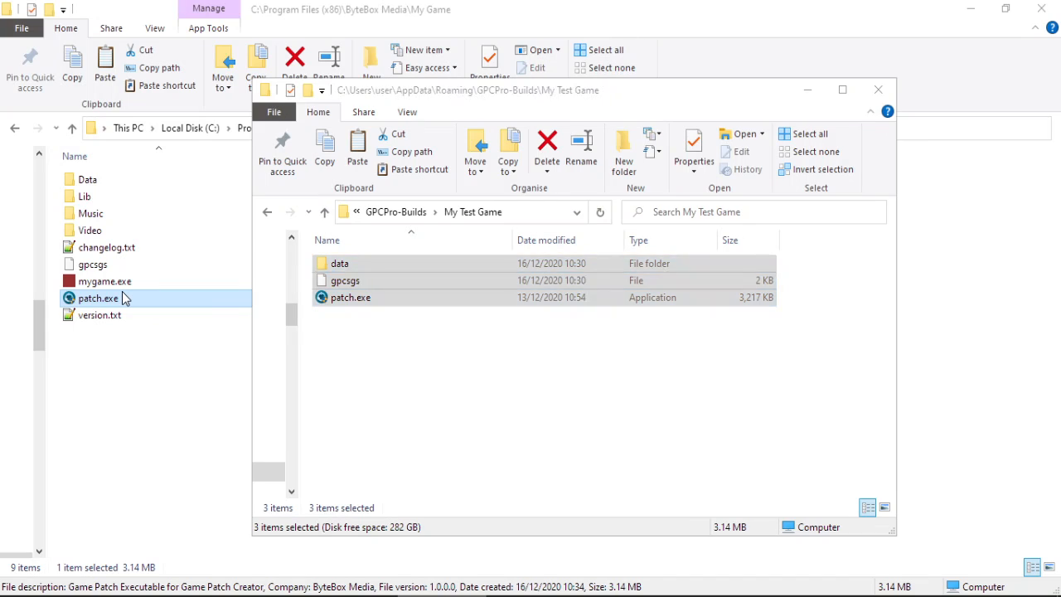
left_click_drag(122, 291, 393, 346)
Create a patch.exe shortcut in My Test Game and append /i1 to its Target.
left_click(456, 405)
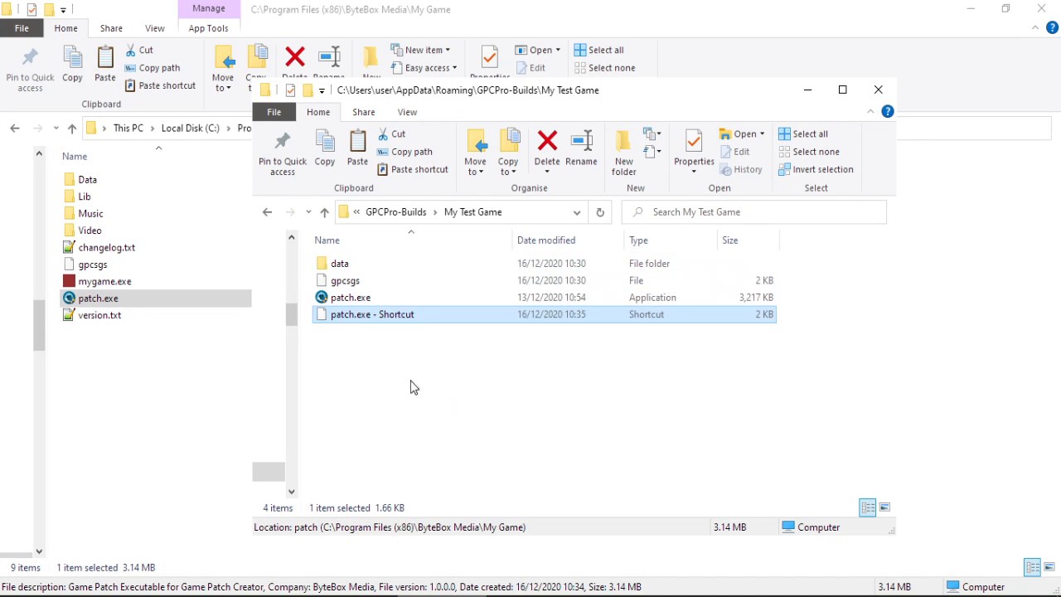
right_click(372, 319)
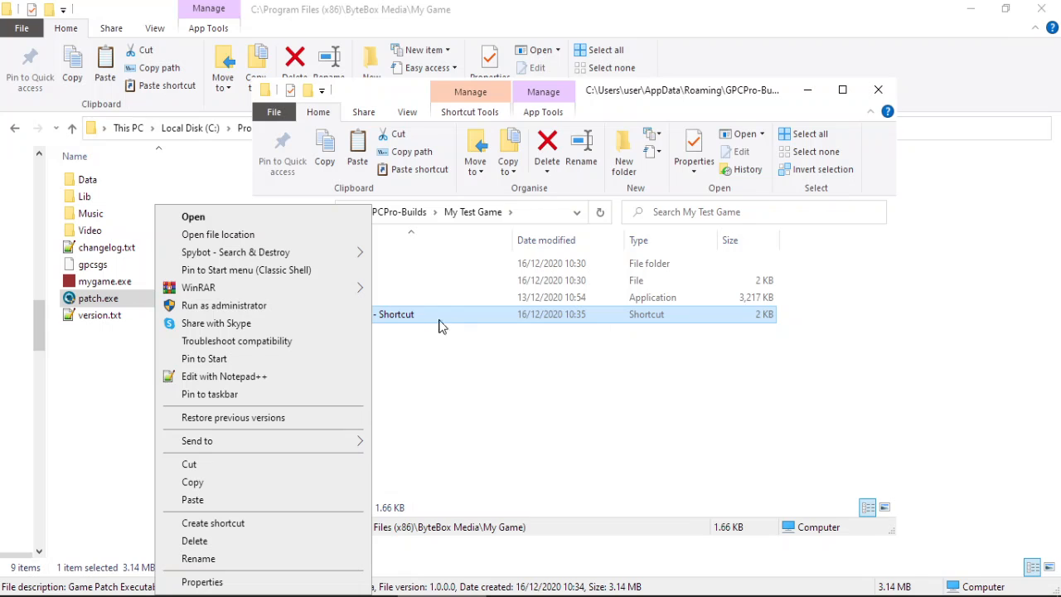
left_click(279, 587)
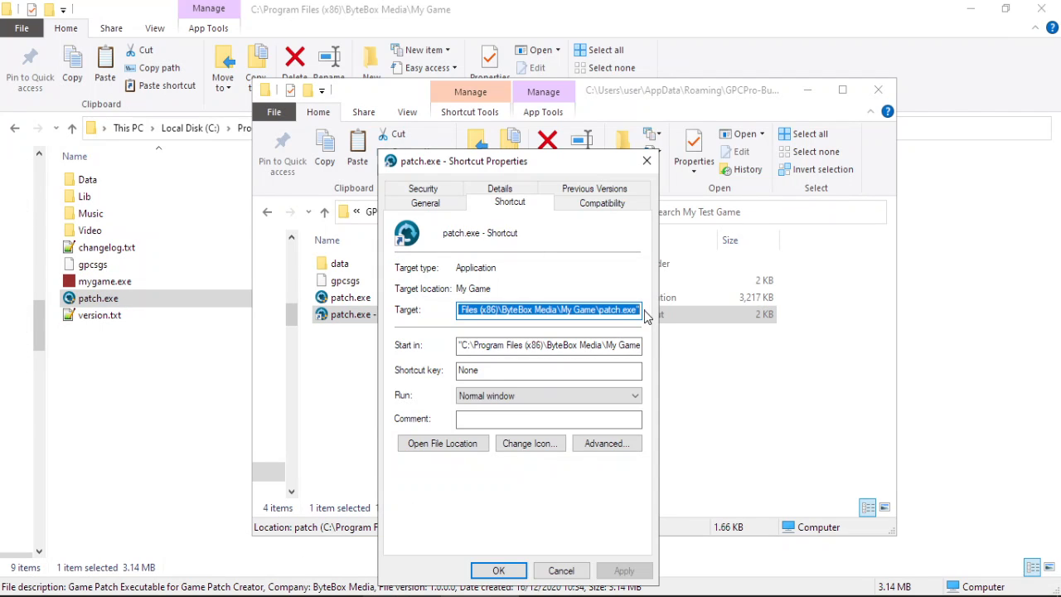
left_click(640, 320)
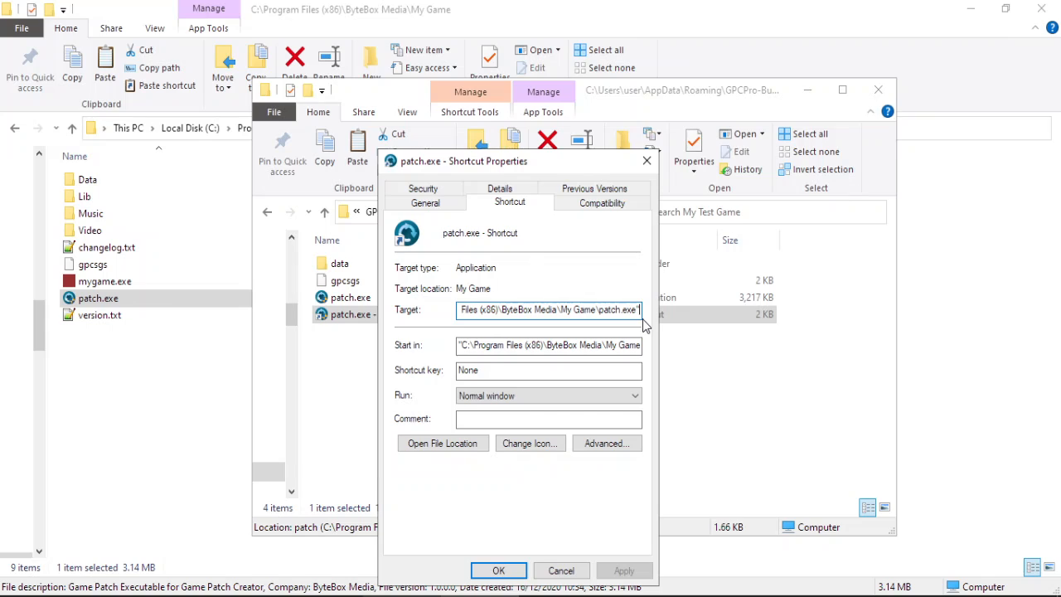
type("/i")
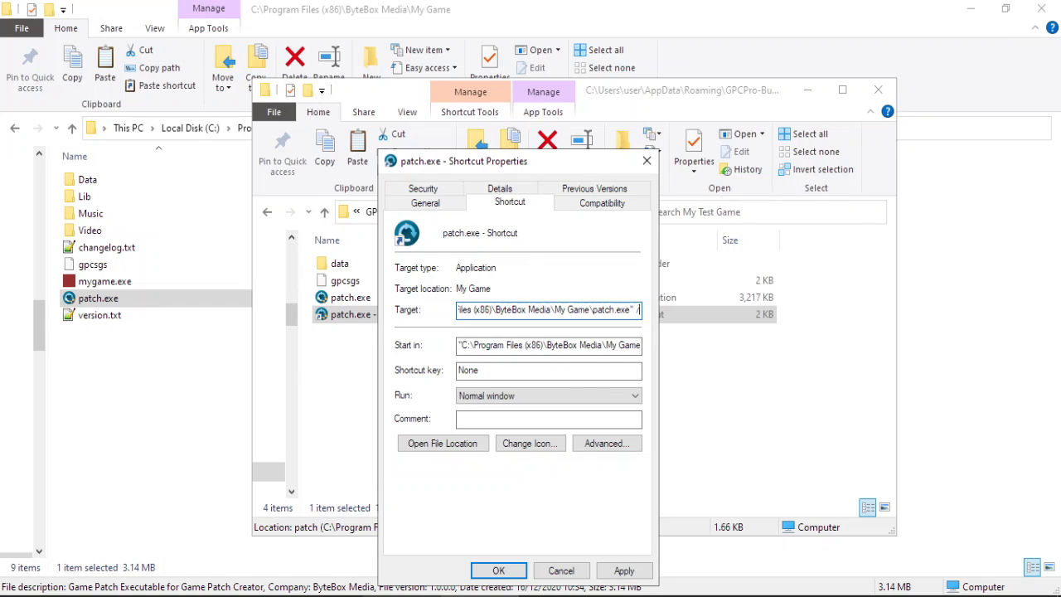
type("1")
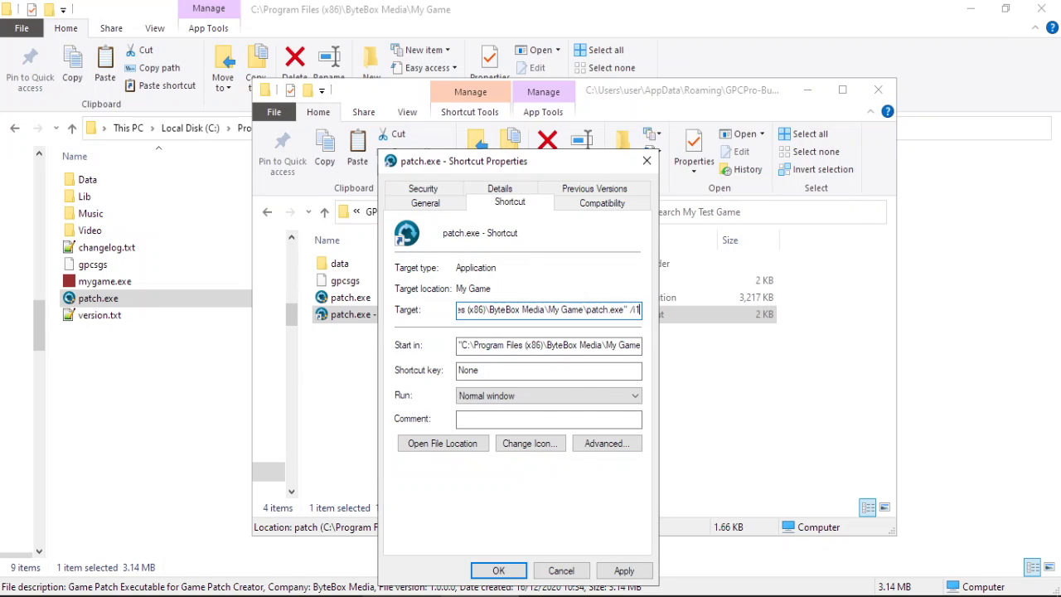
left_click(623, 570)
left_click(498, 570)
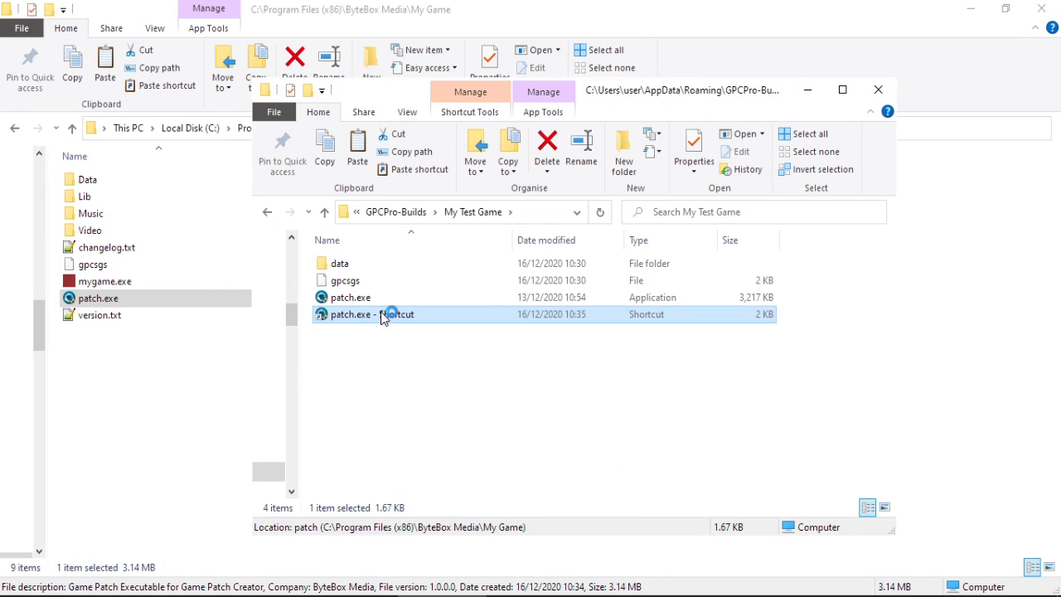
left_click(519, 487)
Run the patch.exe shortcut with admin approval, then hide the GPCPro-Builds window.
double_click(415, 320)
left_click(531, 488)
double_click(440, 310)
left_click(807, 92)
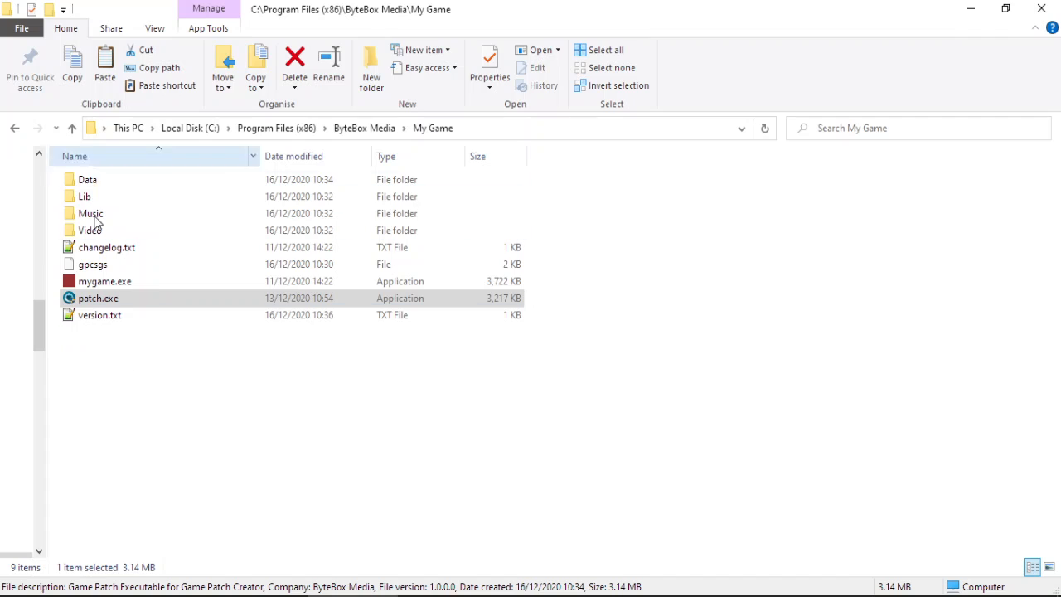
Open My Game's changelog.txt in Notepad++ and review its version history.
double_click(120, 252)
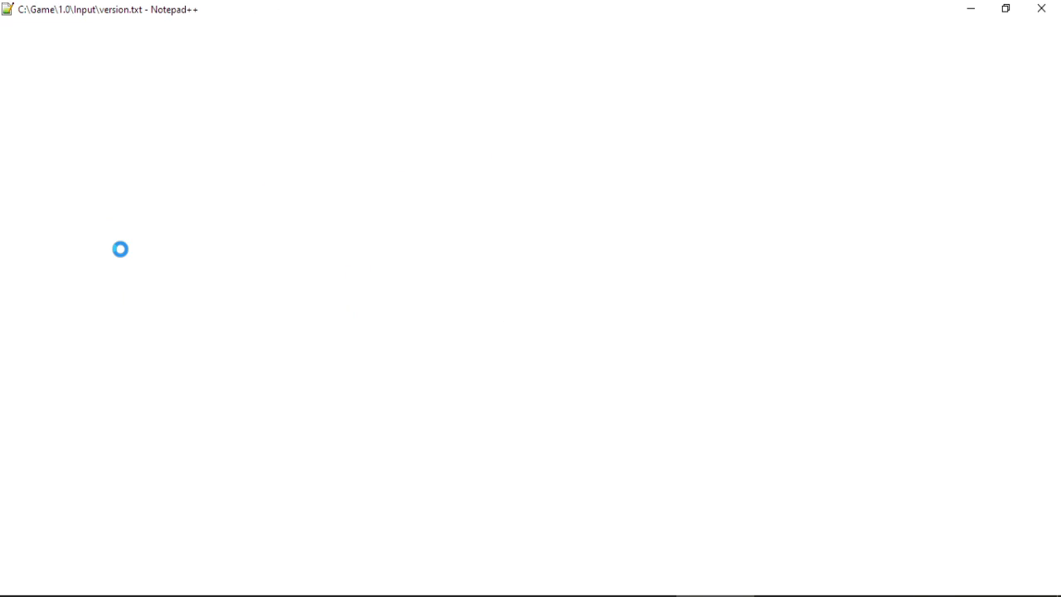
key("ctrl+a")
left_click(280, 265)
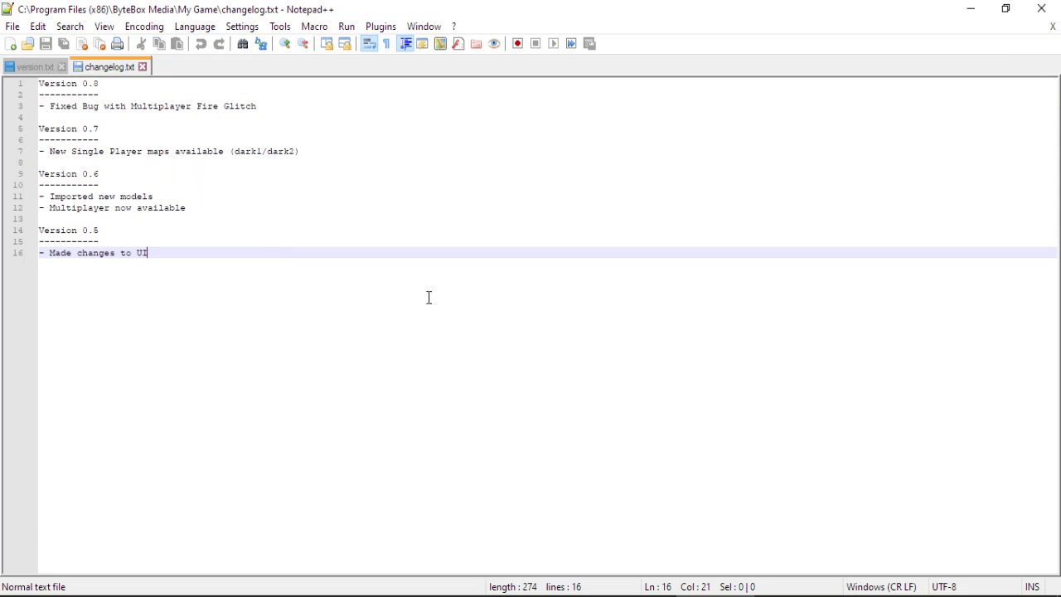
key("alt+Tab")
Navigate File Explorer back to the C:\Game\1.0 folder listing Input, Output and Ver.
left_click(364, 127)
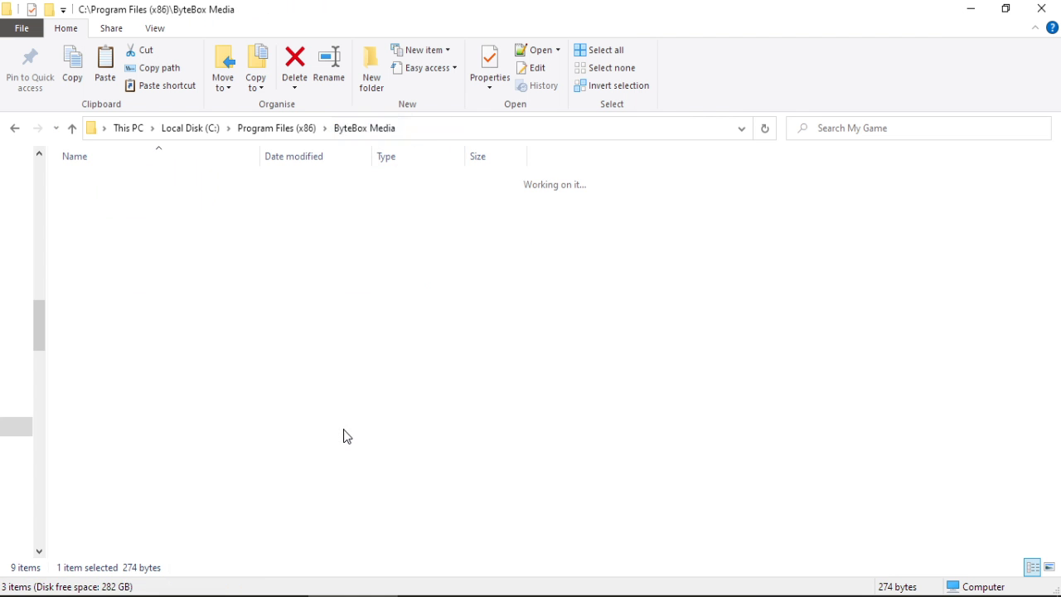
left_click(281, 596)
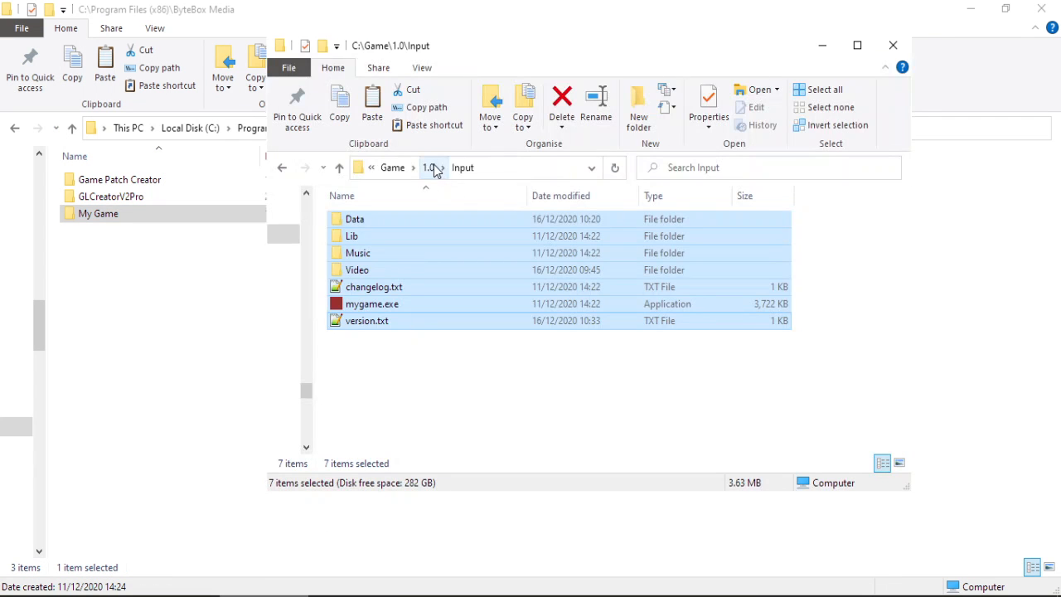
left_click(430, 168)
double_click(419, 219)
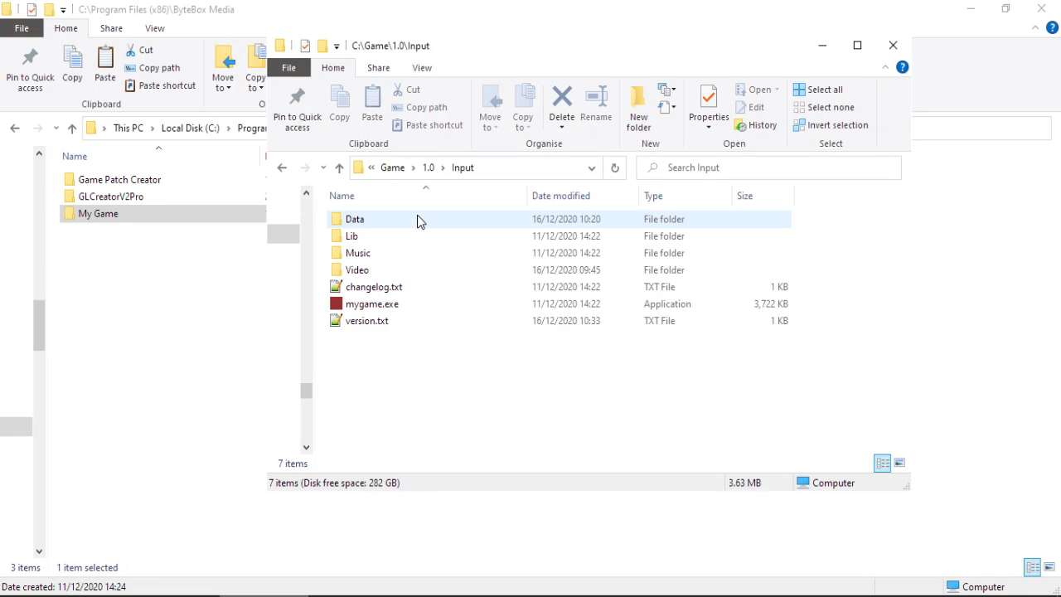
left_click(431, 167)
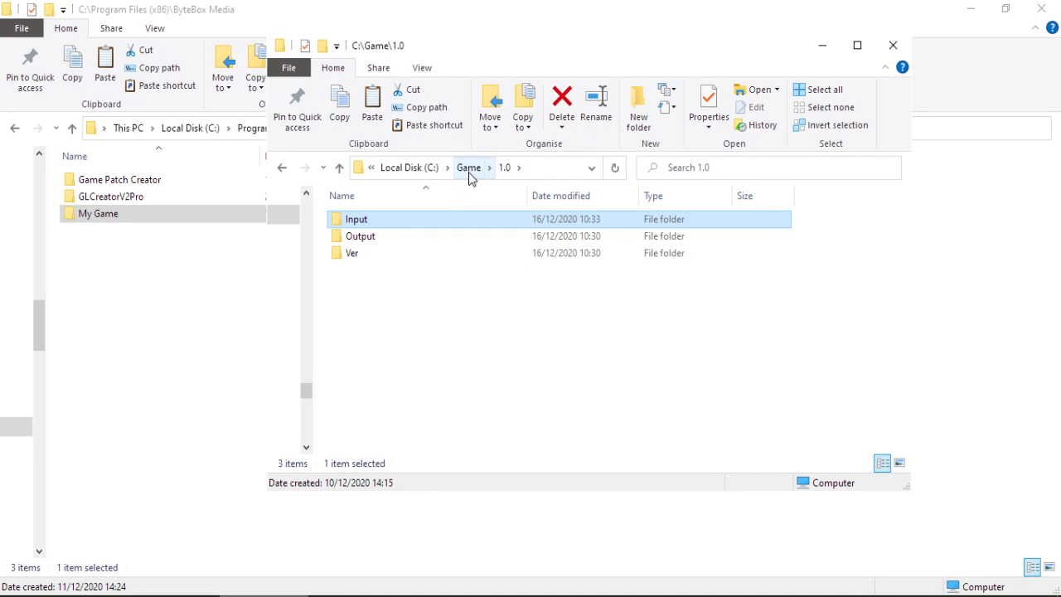
Create a new folder named 1.1 in C:\Game.
left_click(469, 169)
right_click(405, 306)
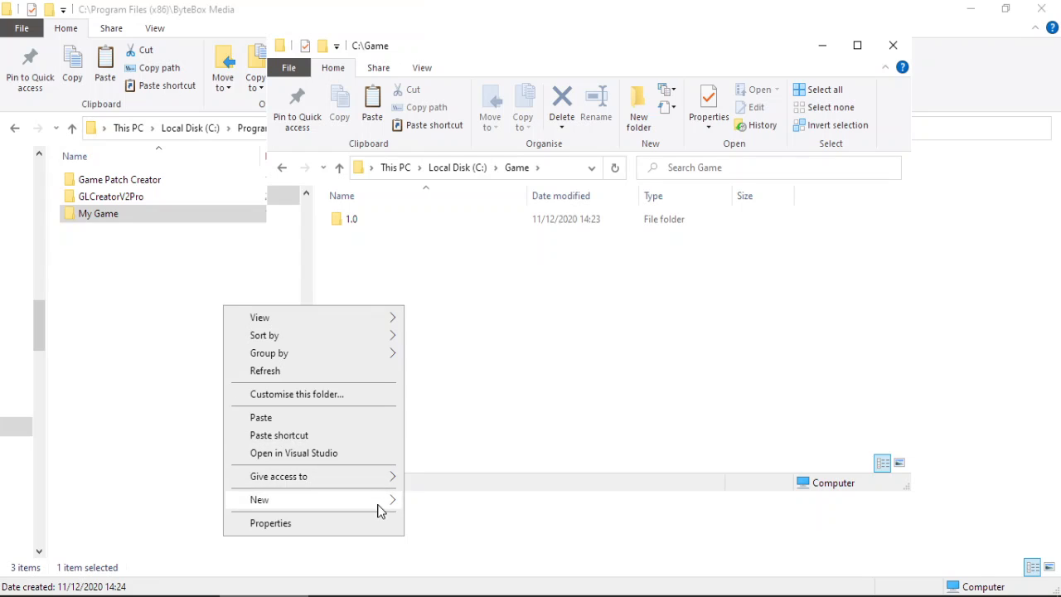
mouse_move(380, 505)
left_click(457, 332)
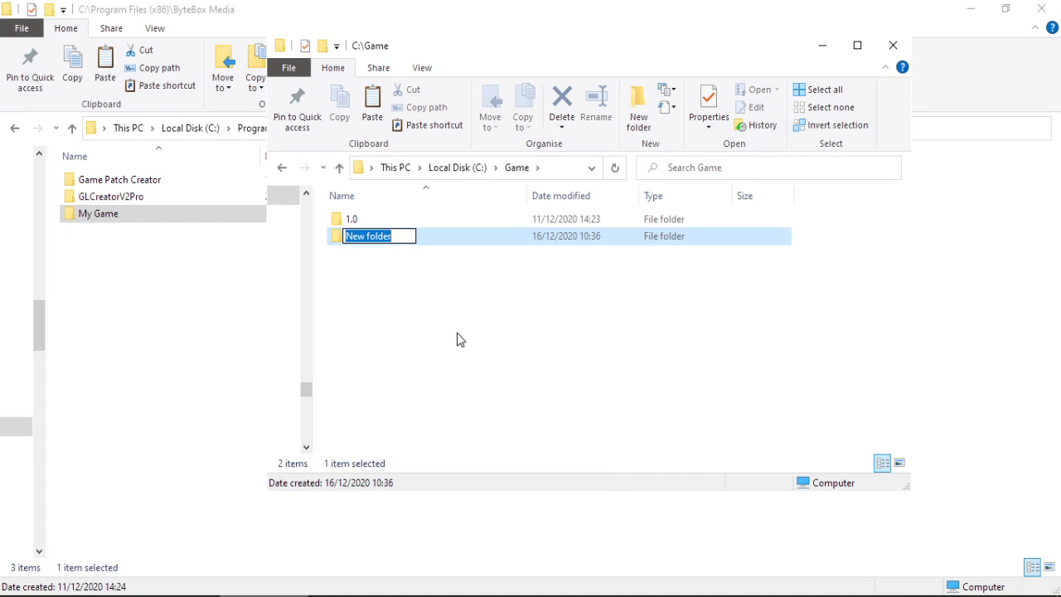
type("1.1")
key("Return")
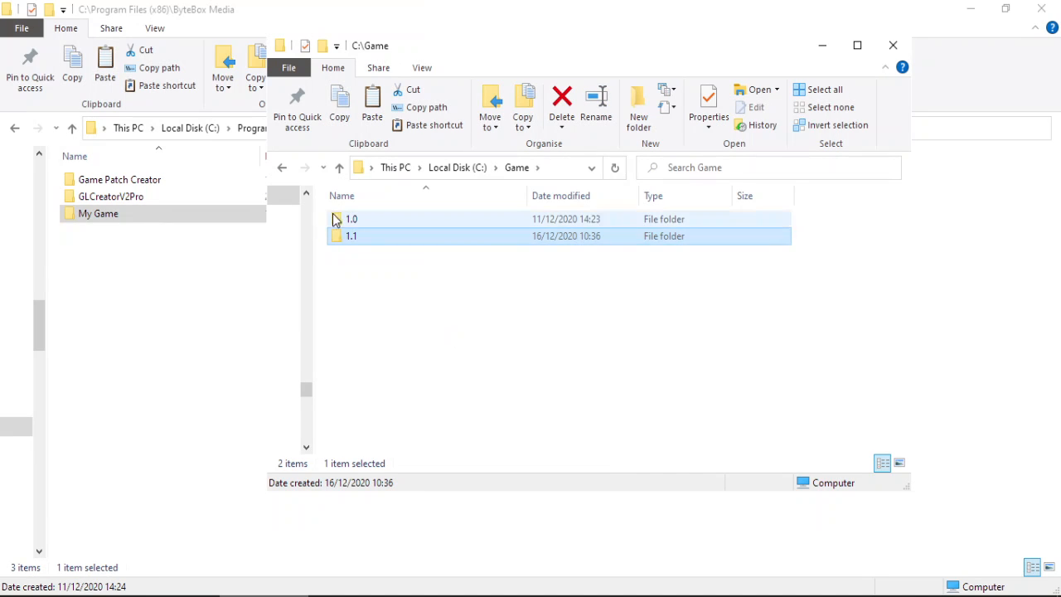
Add Input, Output and Ver subfolders inside the 1.1 folder.
double_click(365, 235)
right_click(369, 292)
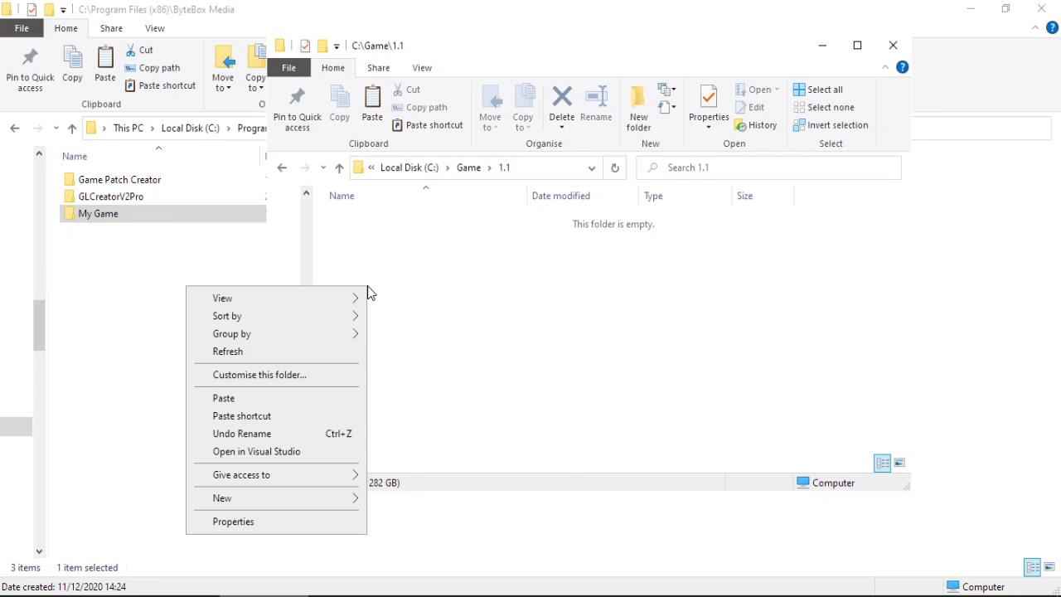
type("wfInpu")
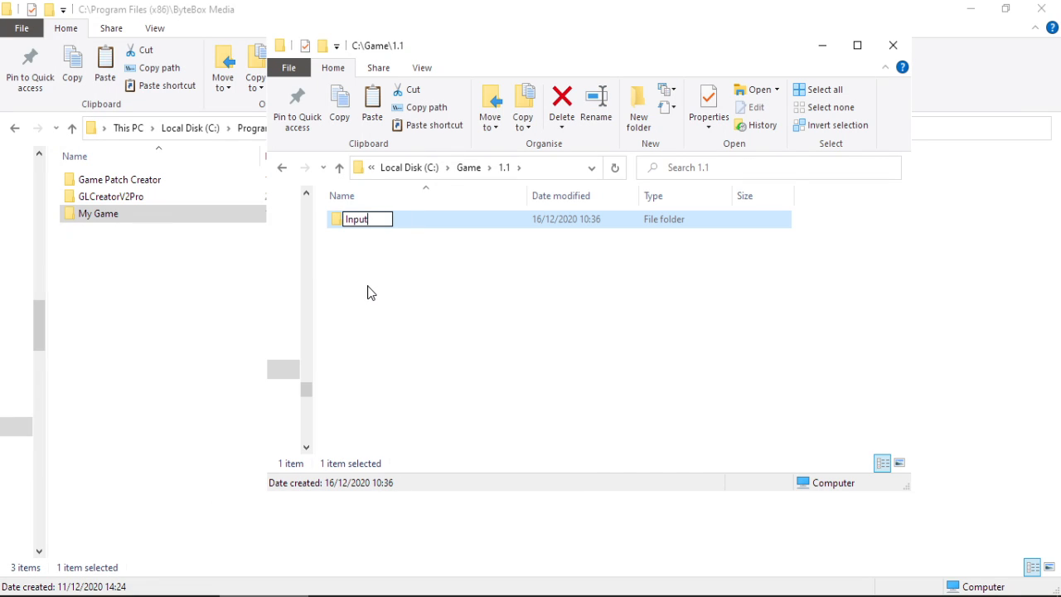
type("t")
key("Return")
right_click(370, 293)
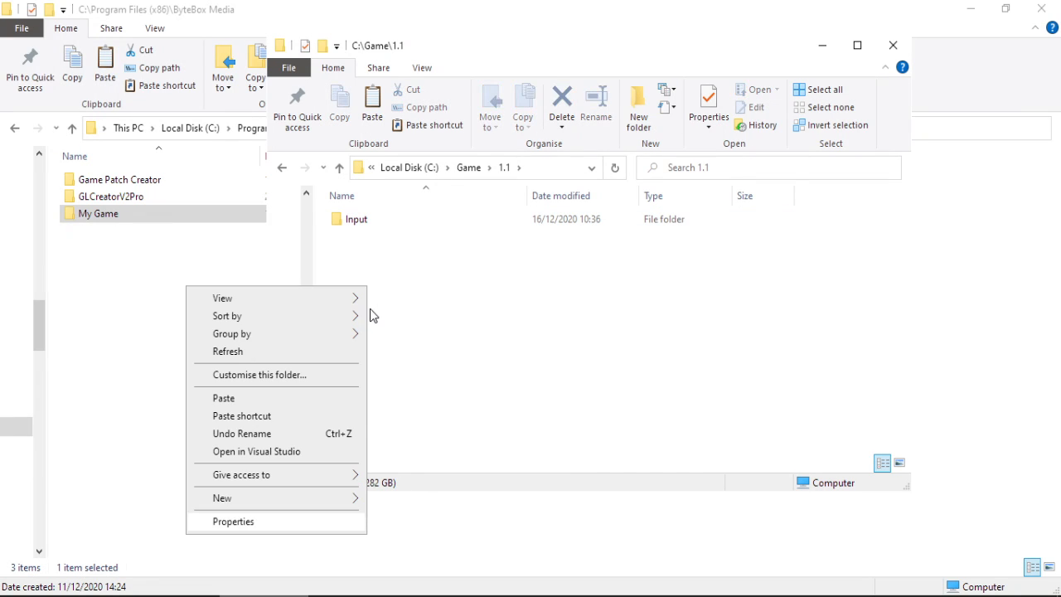
key("Escape")
key("ctrl+shift+n")
type("Output")
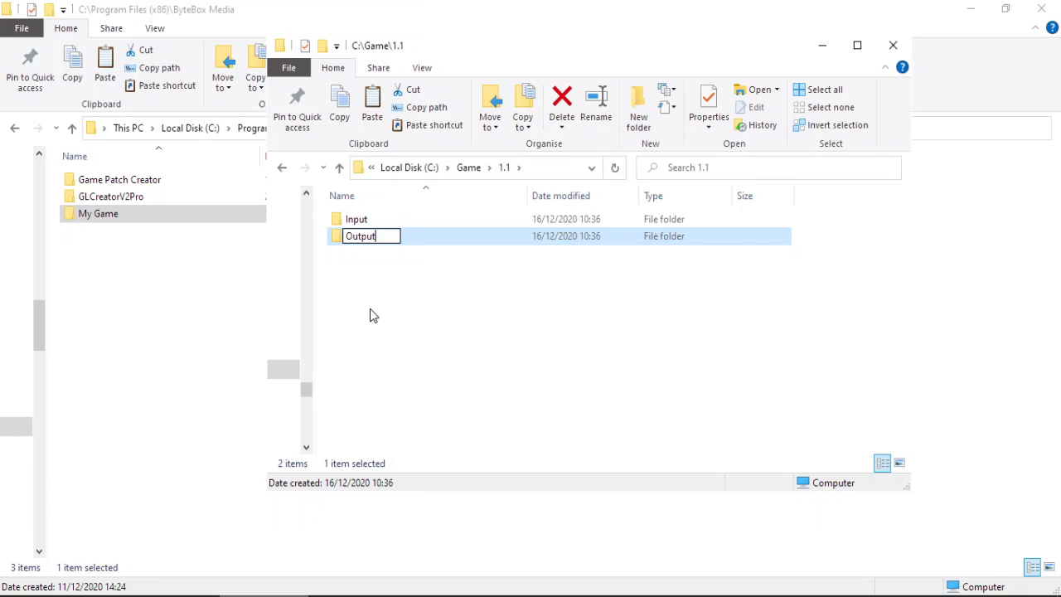
key("Return")
right_click(370, 308)
type("w")
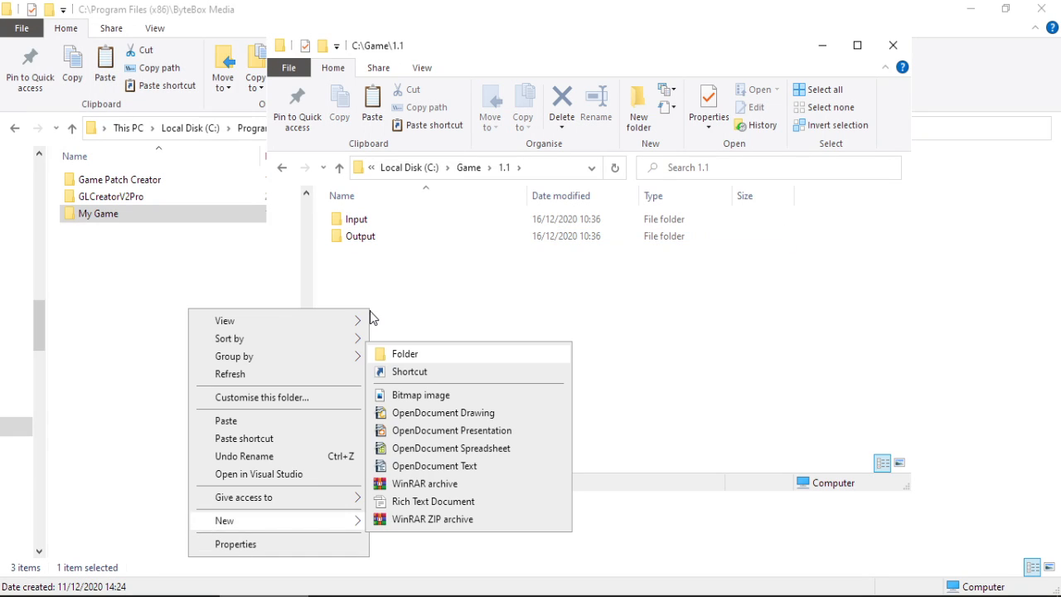
type("fVer")
key("Return")
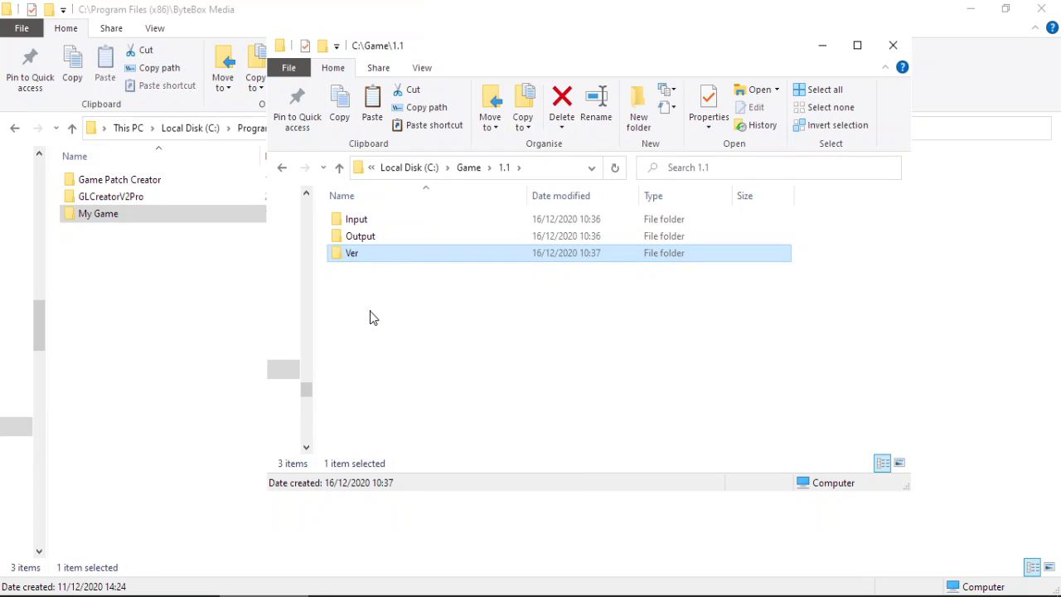
Select all game files in C:\Game\1.0\Input except version.txt.
left_click(470, 168)
double_click(395, 220)
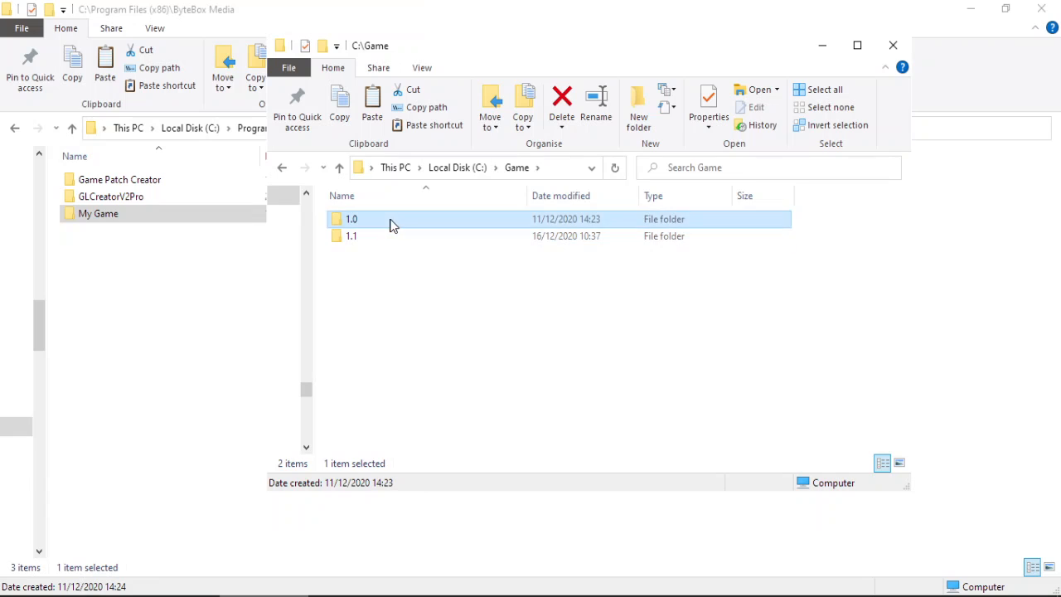
double_click(392, 221)
key("ctrl+a")
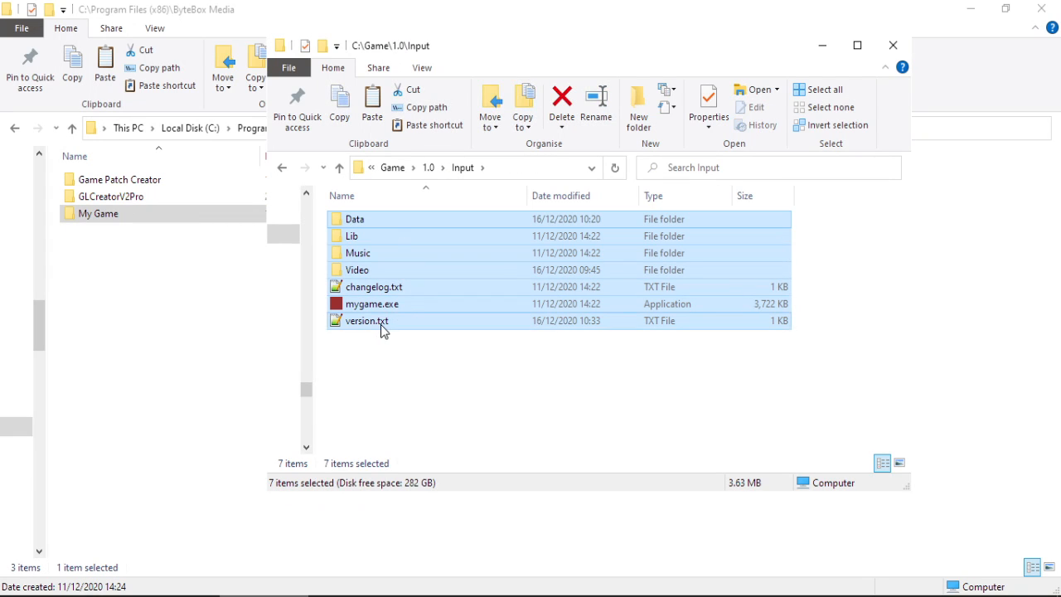
left_click(378, 322, "ctrl")
Paste the selected game files into C:\Game\1.1\Input.
left_click(430, 171)
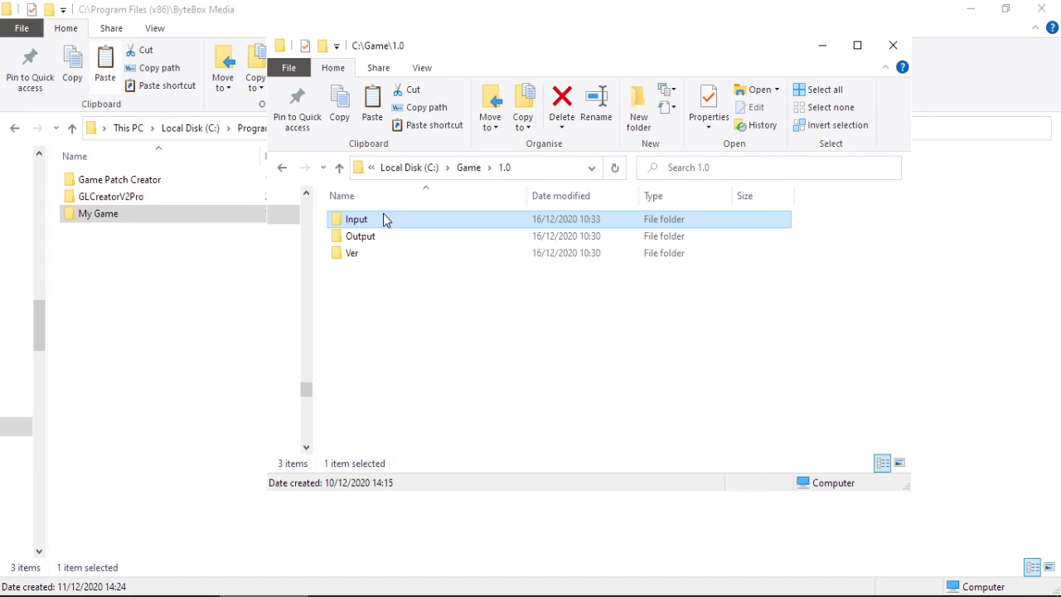
left_click(469, 167)
left_click(367, 238)
double_click(367, 237)
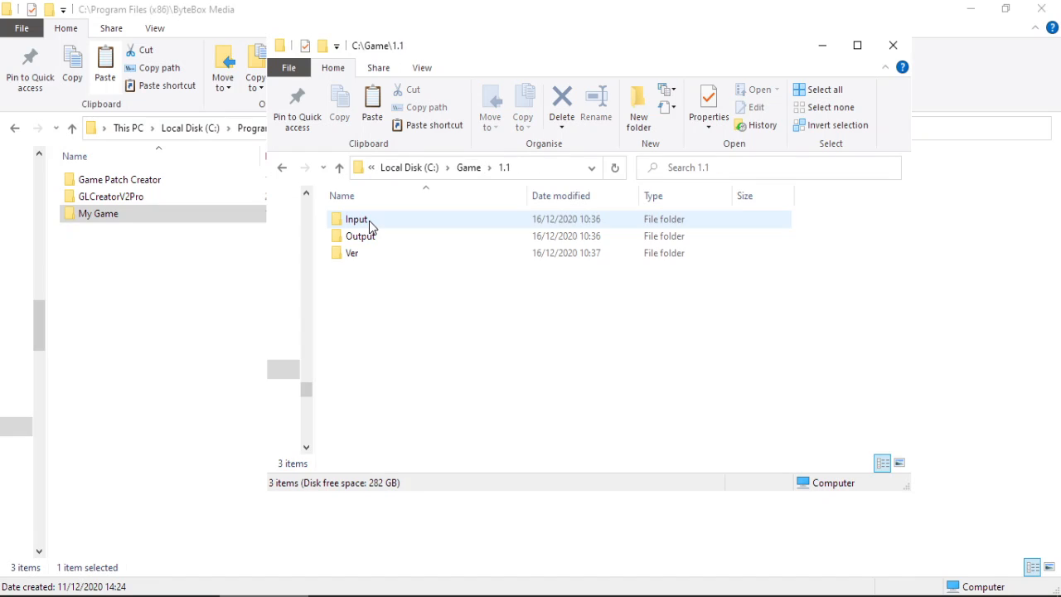
double_click(369, 220)
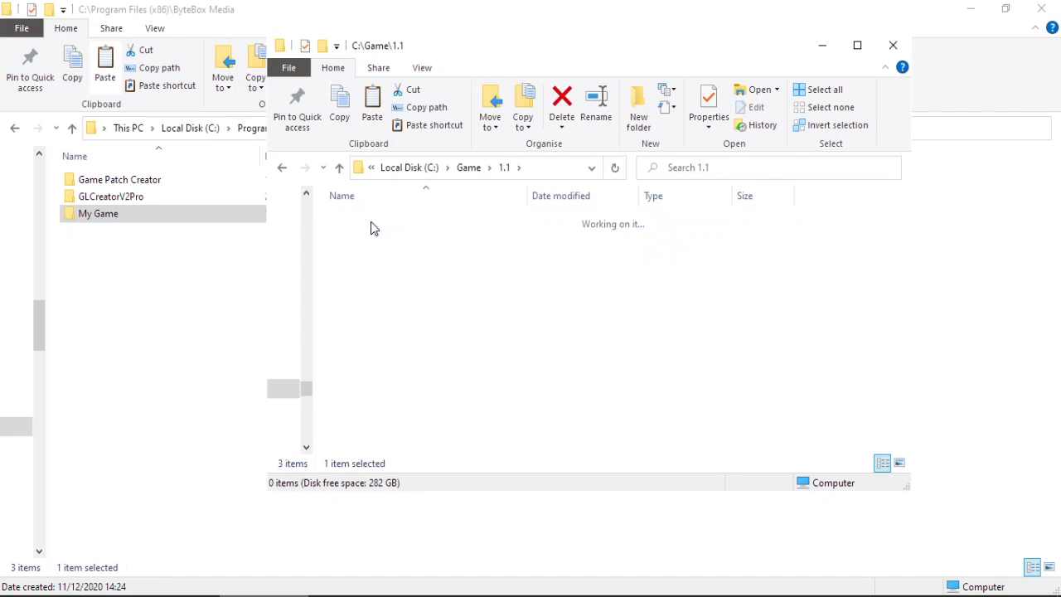
key("ctrl+v")
left_click(407, 355)
Append the line 'THIS IS A TEST UPDATE FOR GPC' to the 1.1 changelog.txt, then save and close it.
double_click(395, 286)
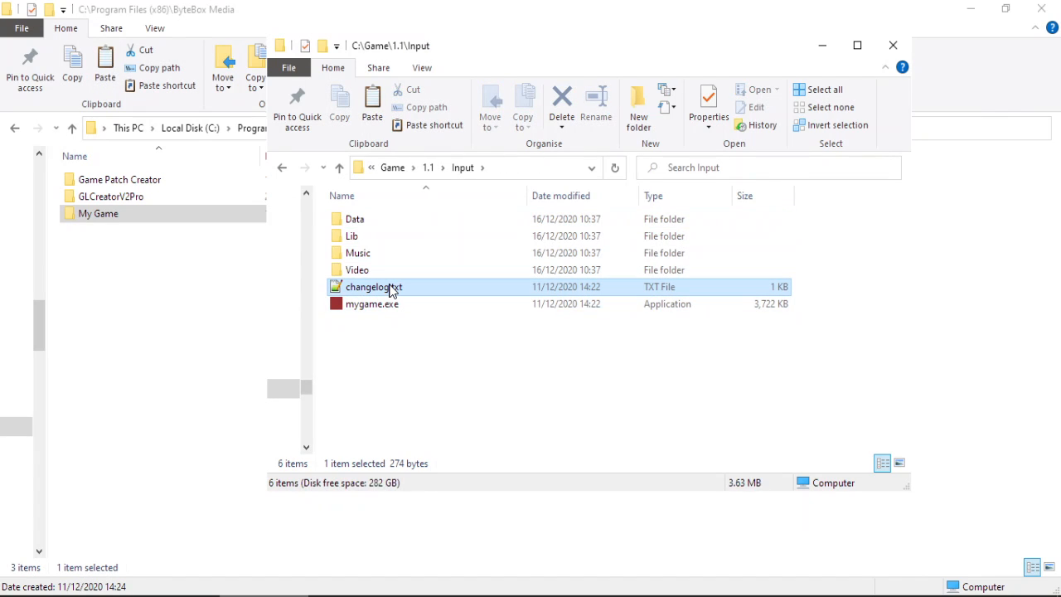
left_click(451, 334)
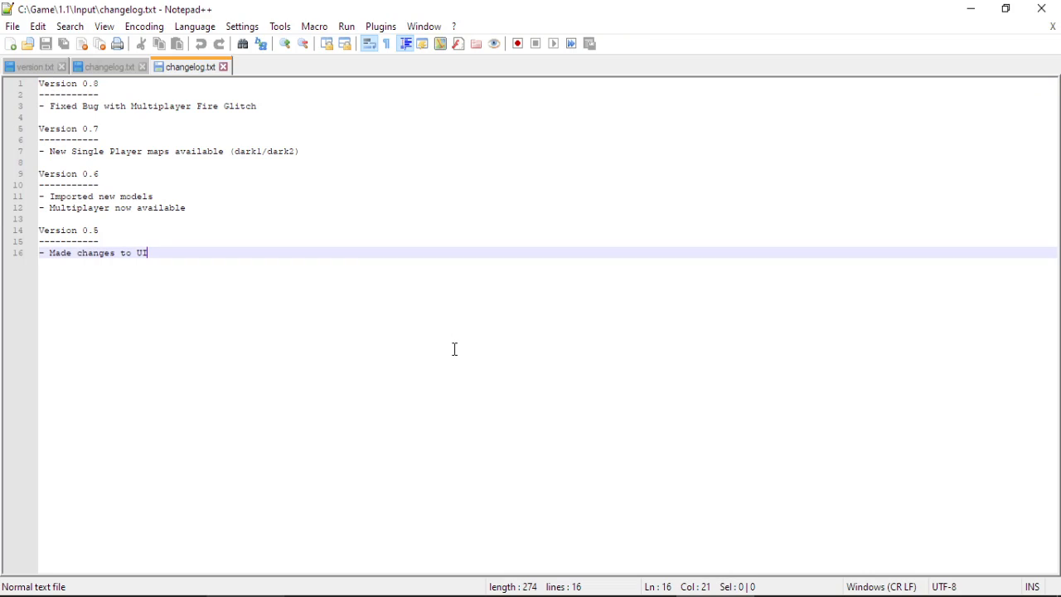
key("Return")
key("Return")
type("THIS")
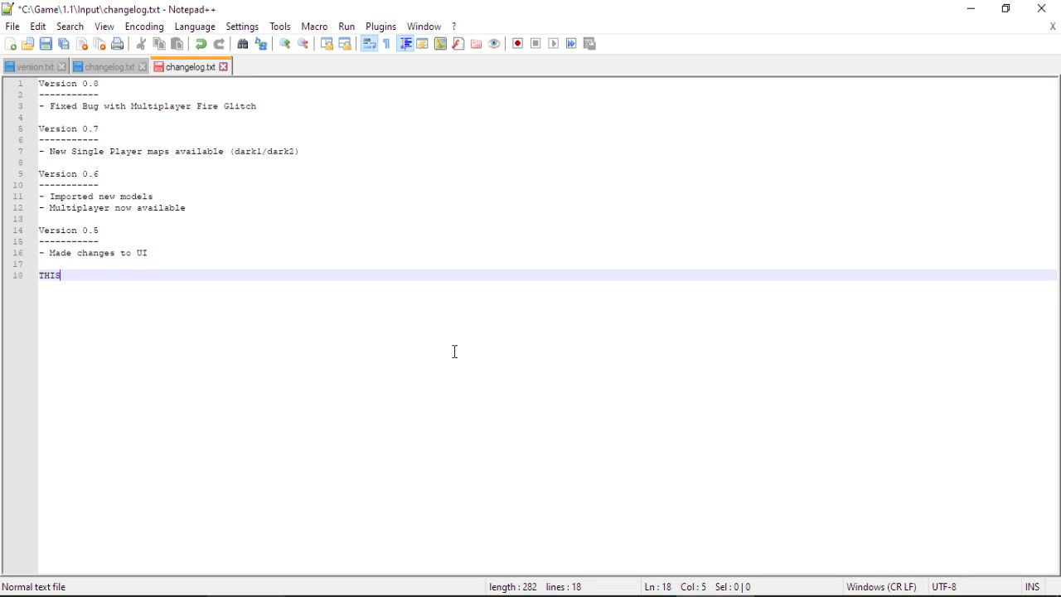
type(" IS A TEST UPDATE FOR GPC")
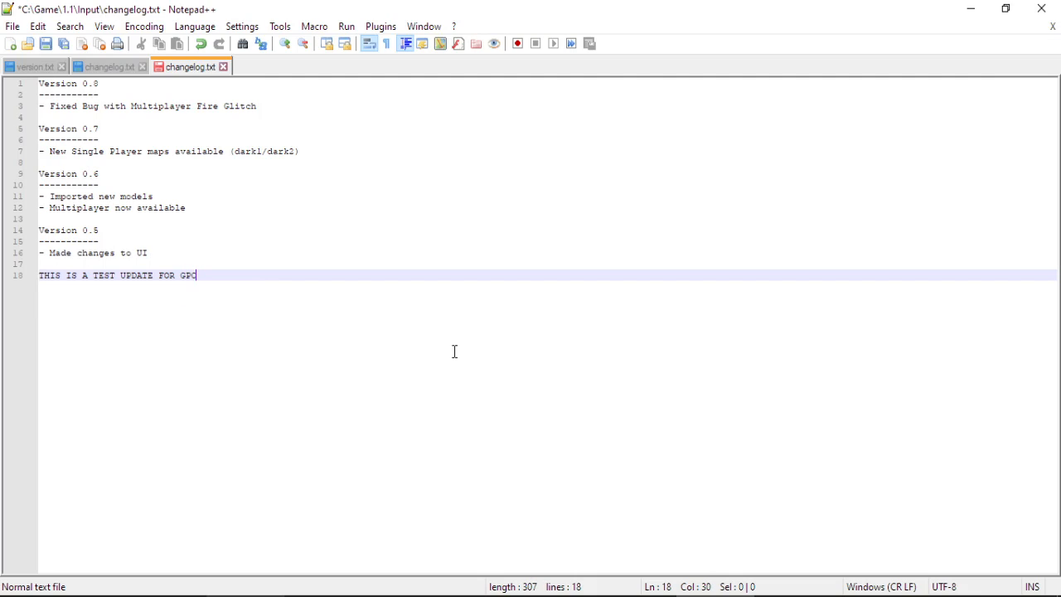
key("ctrl+s")
left_click(1042, 9)
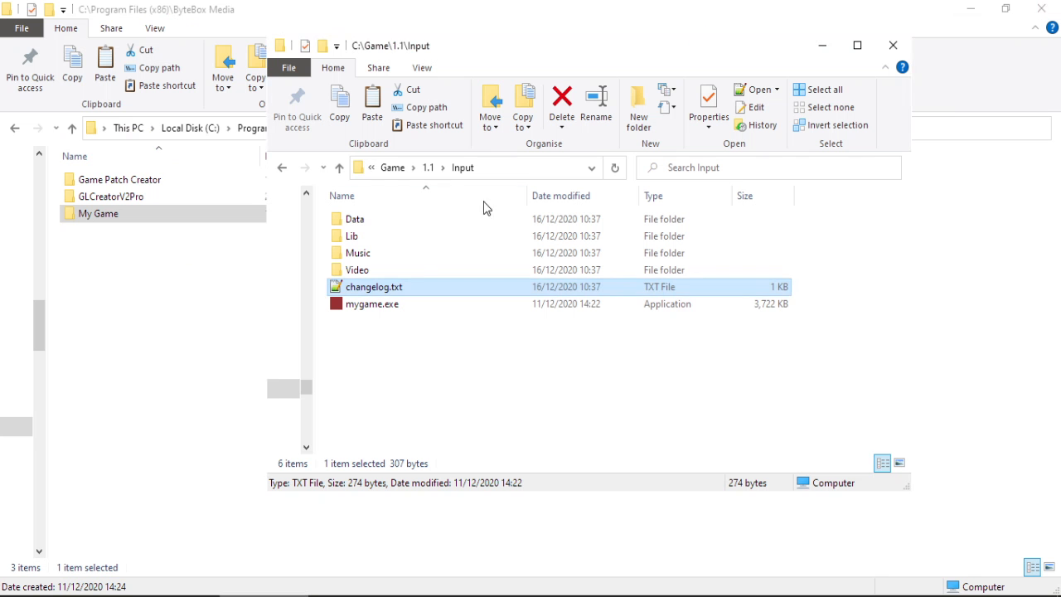
Check the Video folder's contents, then open the Lib folder inside C:\Game\1.1\Input.
left_click(364, 271)
double_click(365, 271)
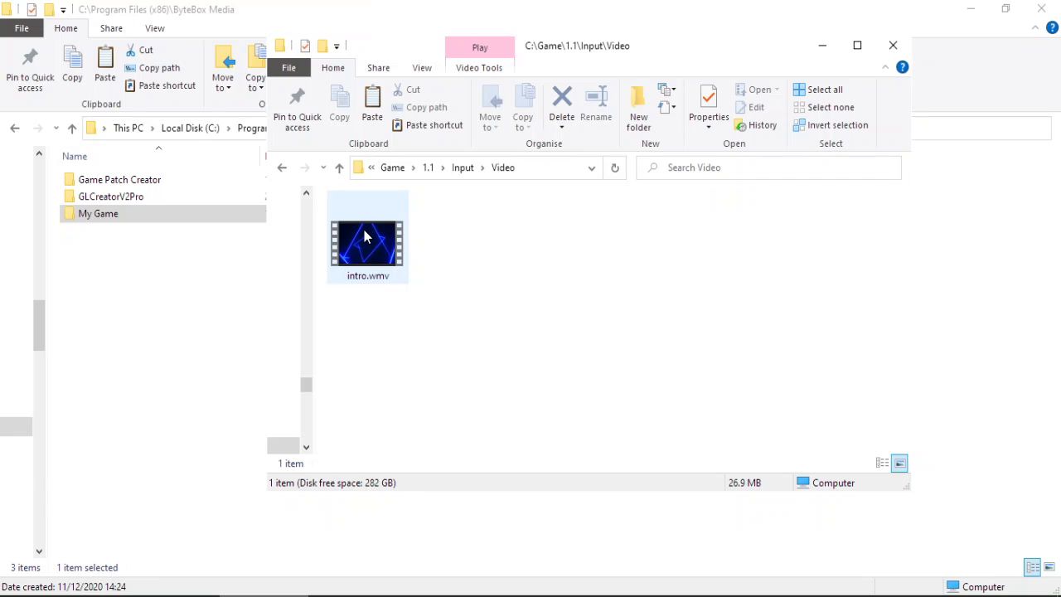
left_click(463, 168)
left_click(358, 217)
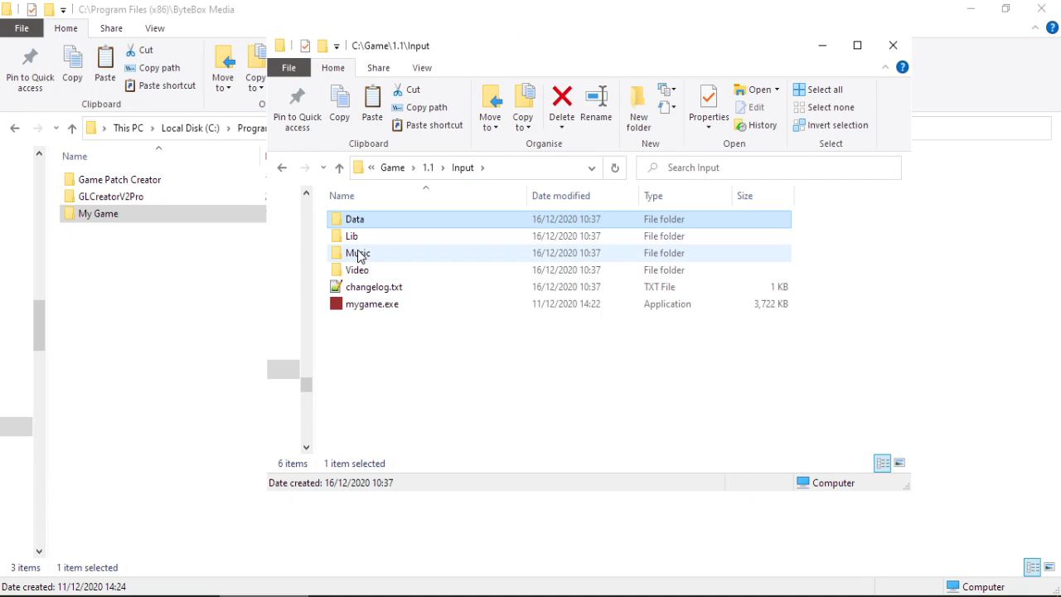
double_click(361, 238)
Create a new OpenDocument Text file named testfile.odt in Lib and open it.
right_click(373, 286)
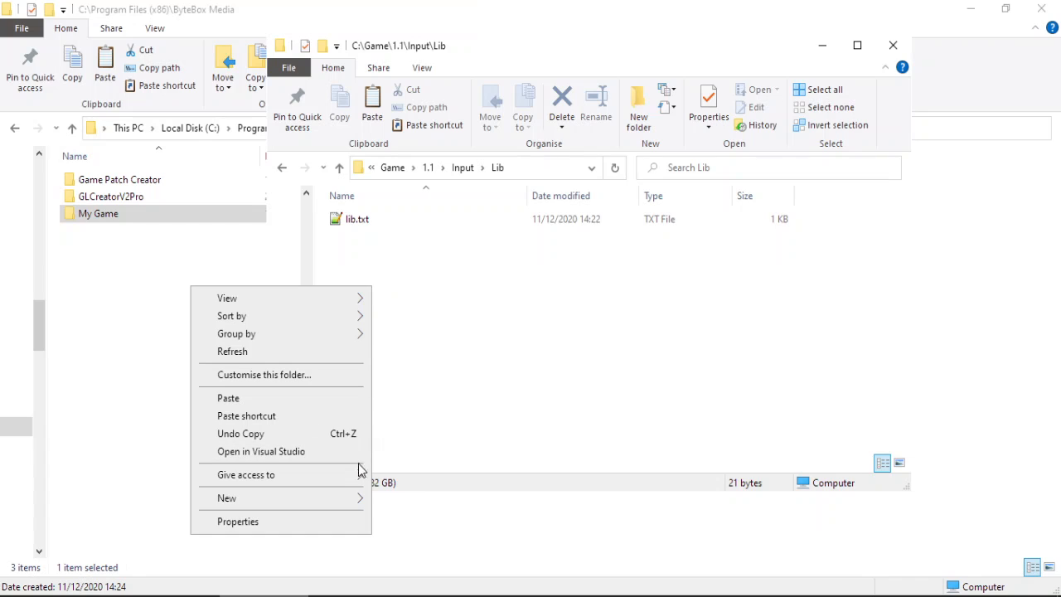
mouse_move(347, 498)
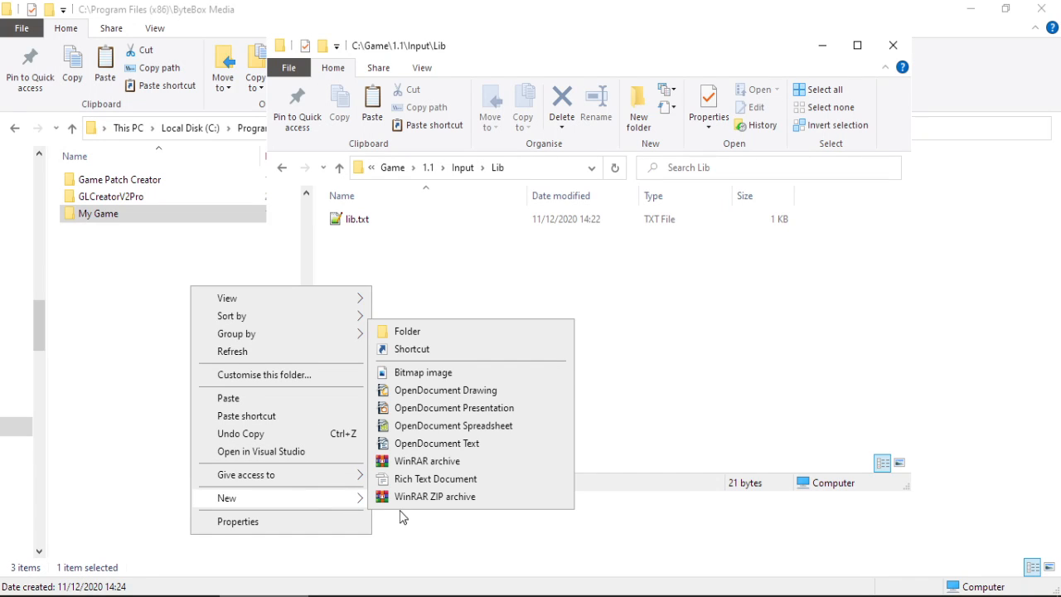
left_click(469, 448)
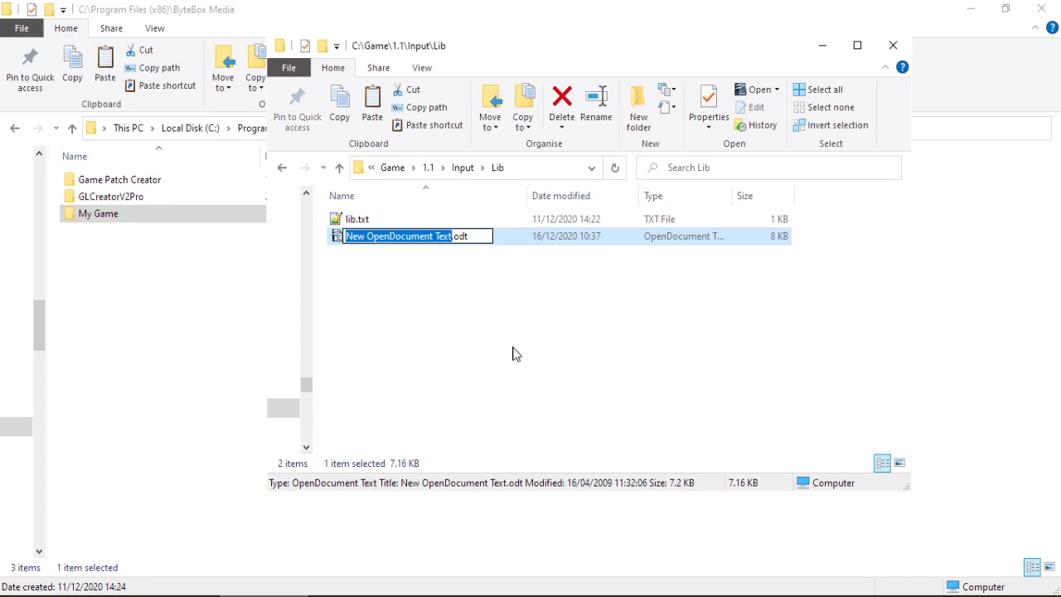
type("testfile")
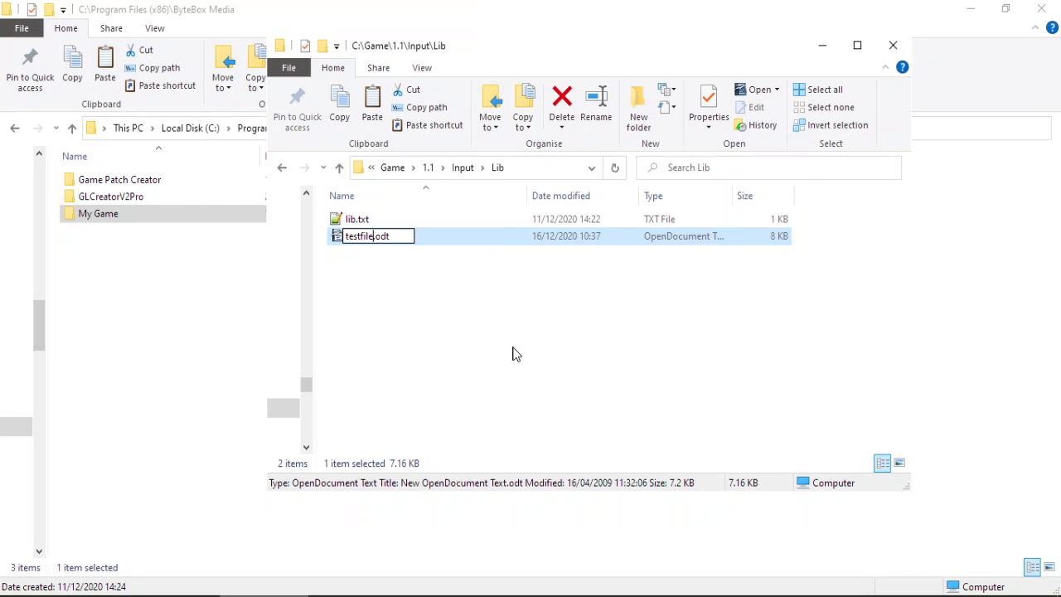
key("Return")
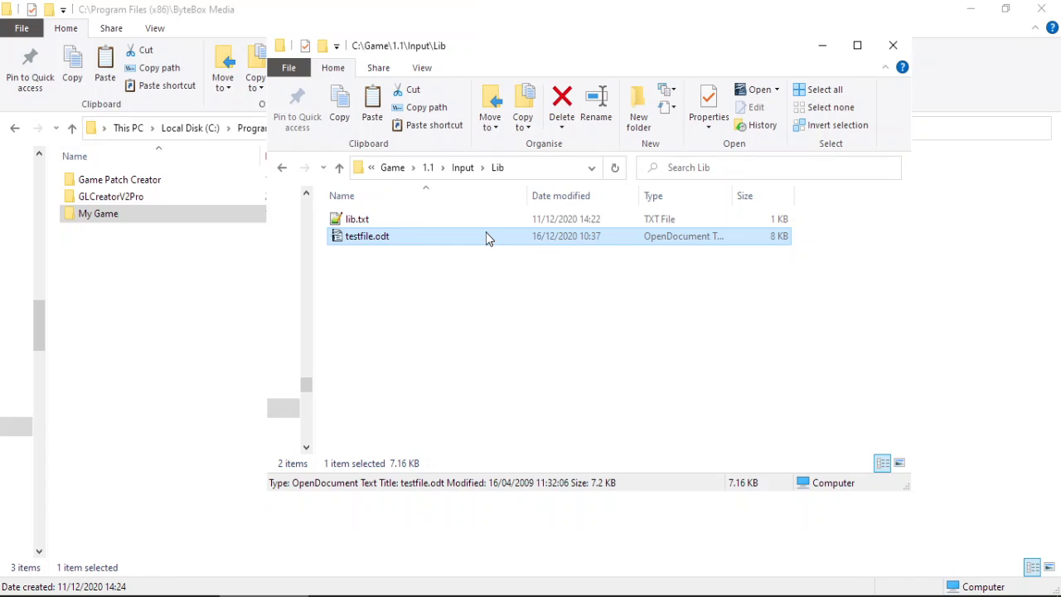
double_click(486, 236)
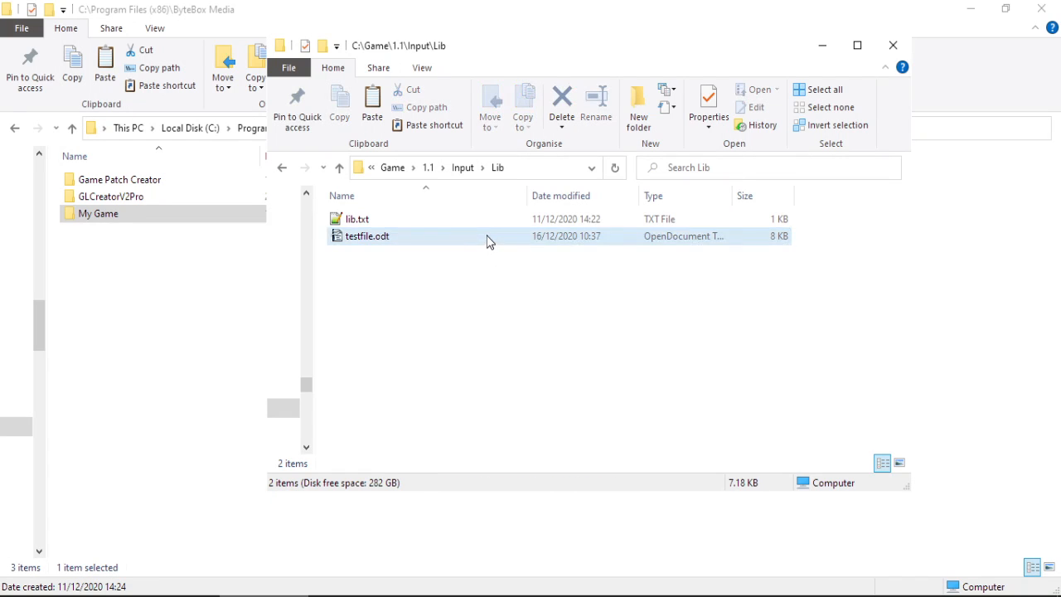
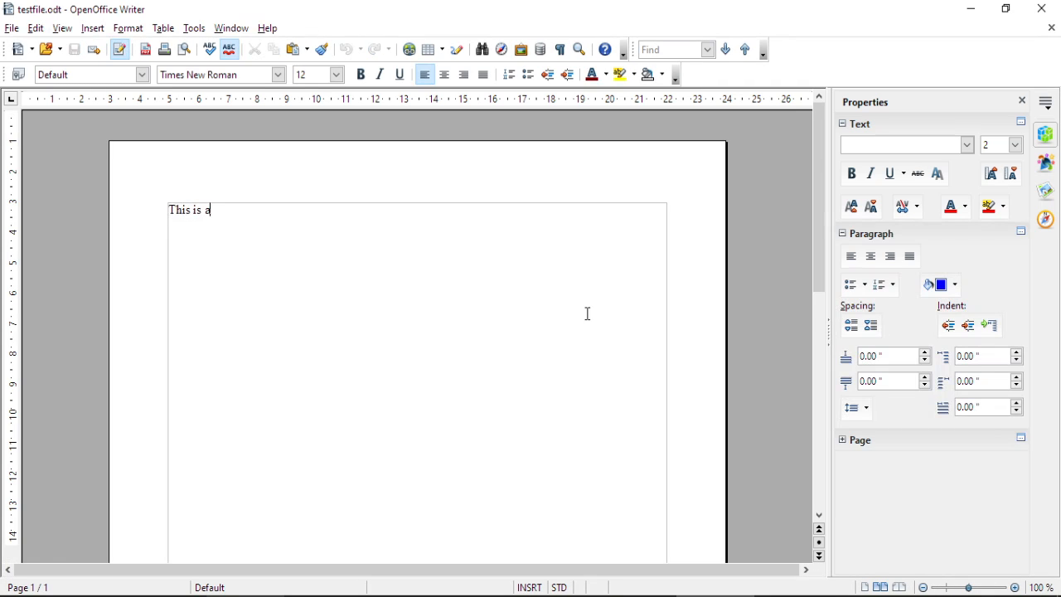
Type 'test', then check testfile.odt in the C:\Game\1.1\Input\Lib folder.
type("test")
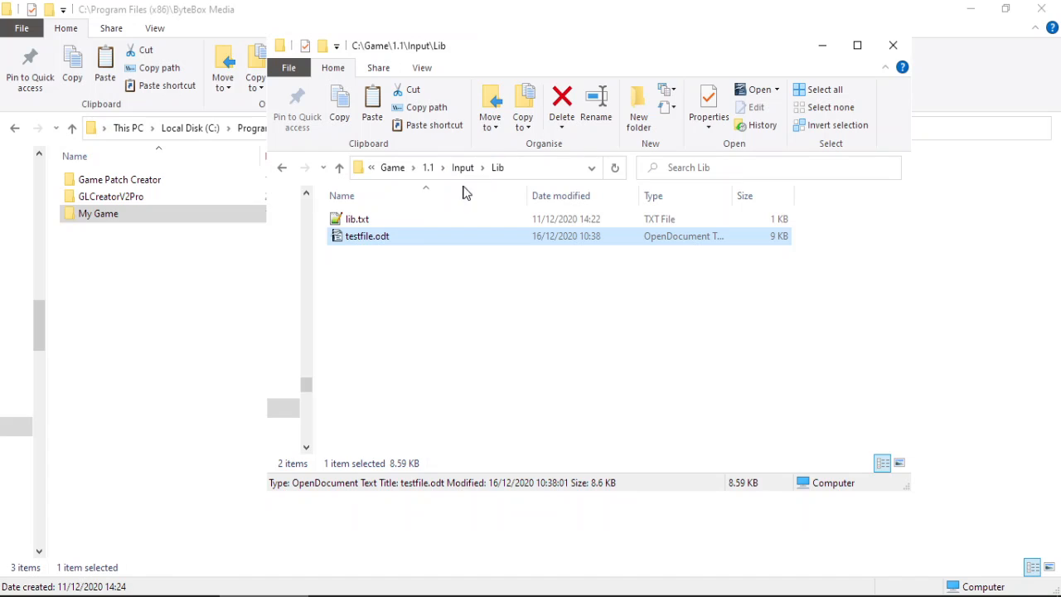
left_click(461, 170)
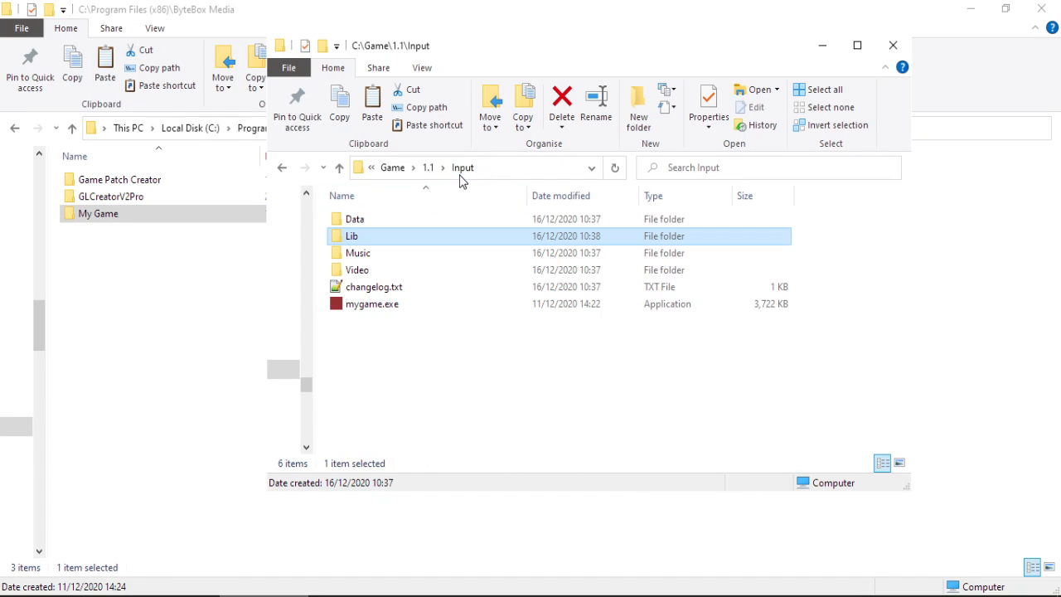
left_click(387, 290)
double_click(379, 236)
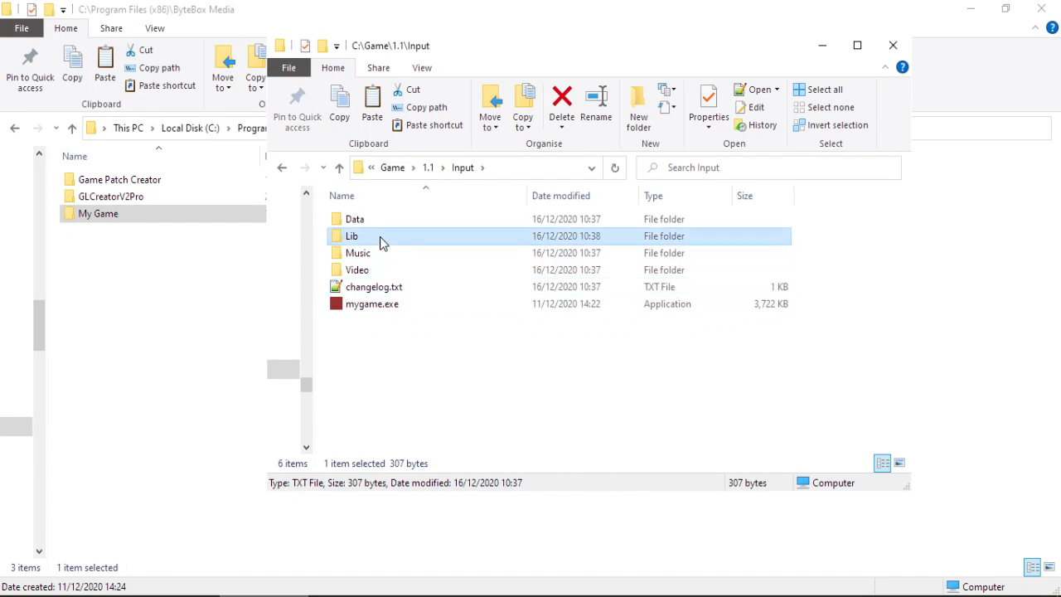
left_click(378, 238)
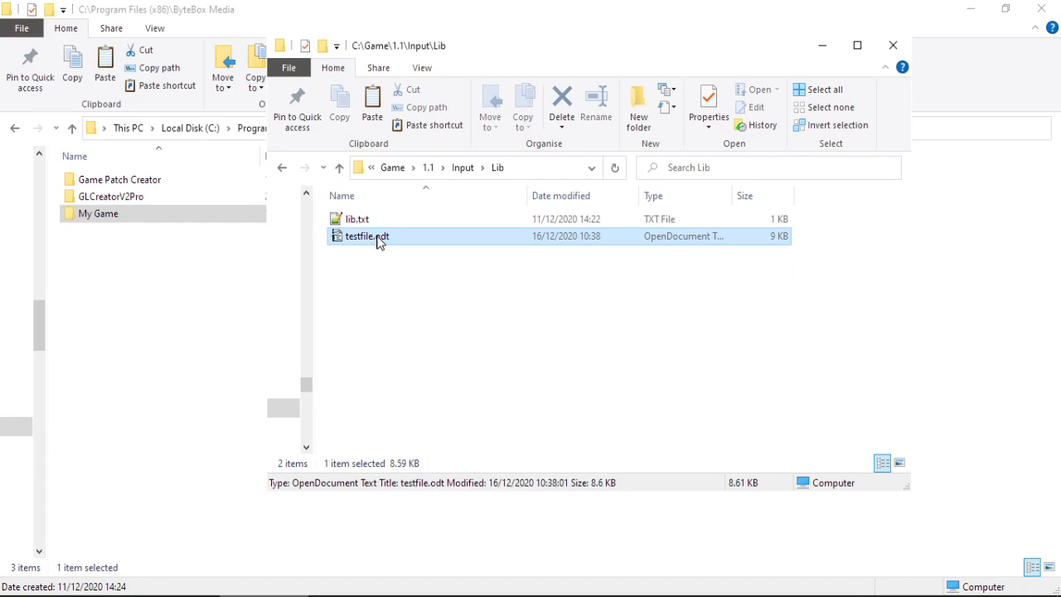
Browse up through 1.1 to C:\Game, then minimise both Explorer windows.
left_click(427, 169)
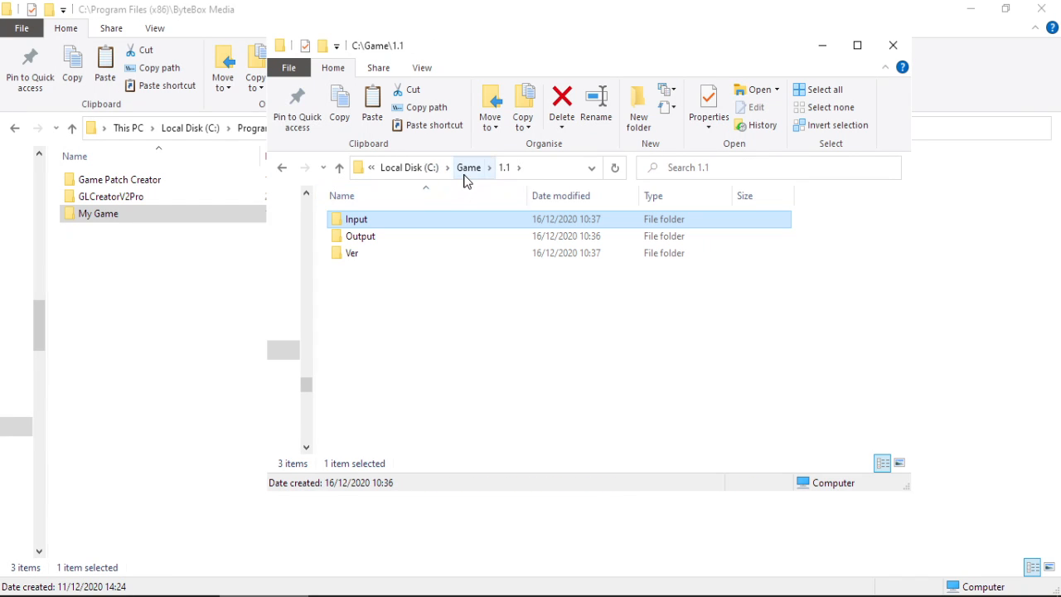
left_click(468, 168)
left_click(822, 44)
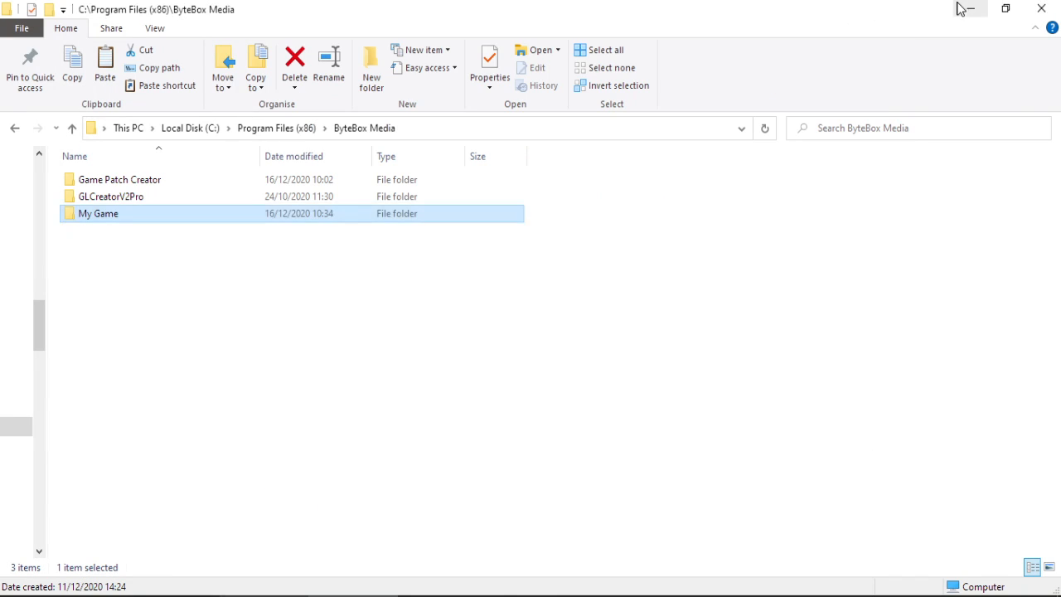
left_click(970, 8)
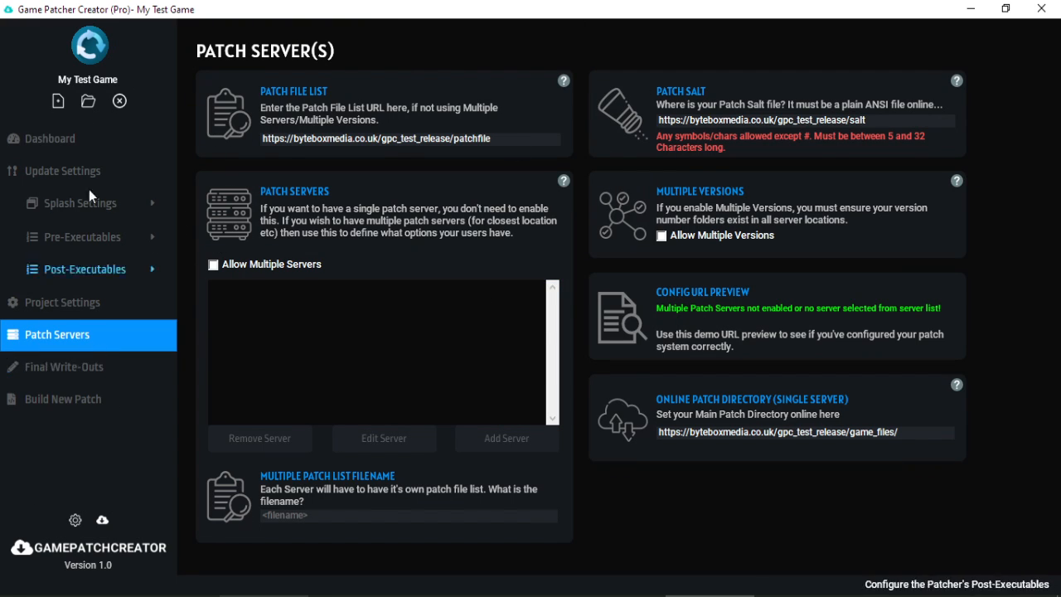
Start a new Build All patch with C:\Game\1.1\Input as its input folder.
left_click(79, 401)
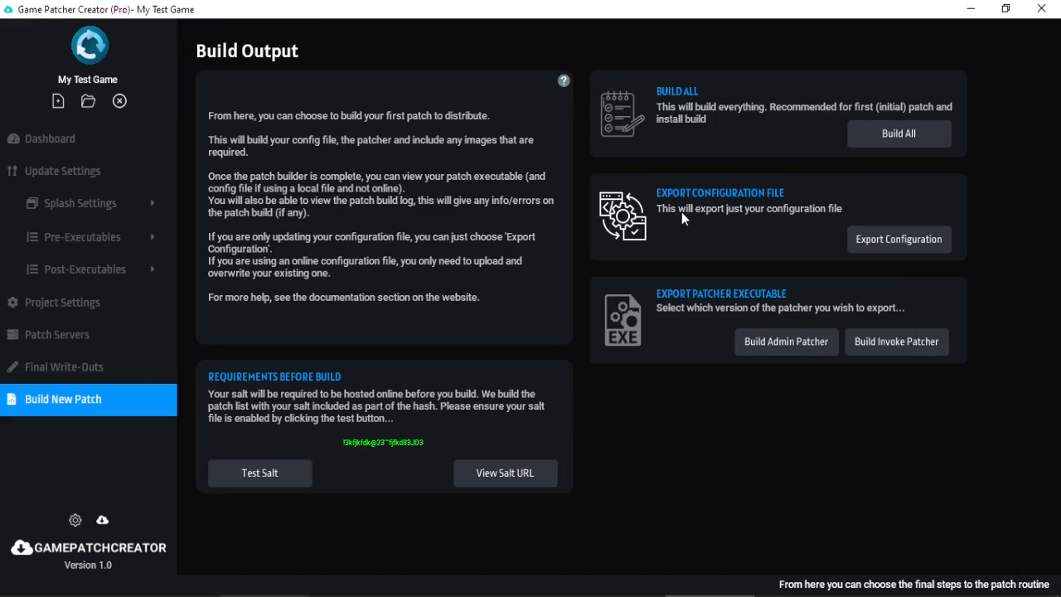
left_click(862, 145)
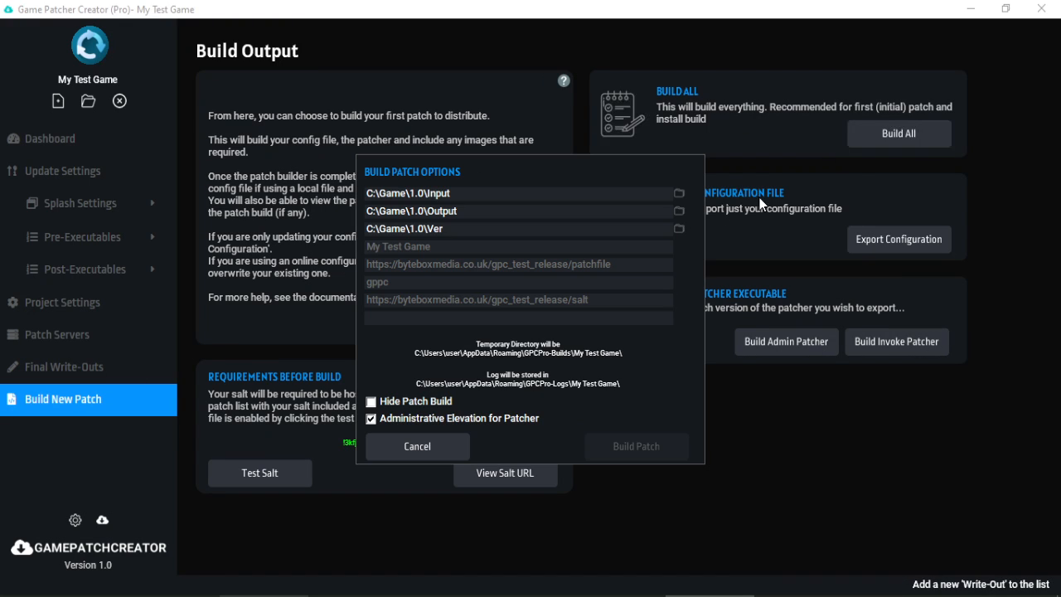
left_click(679, 194)
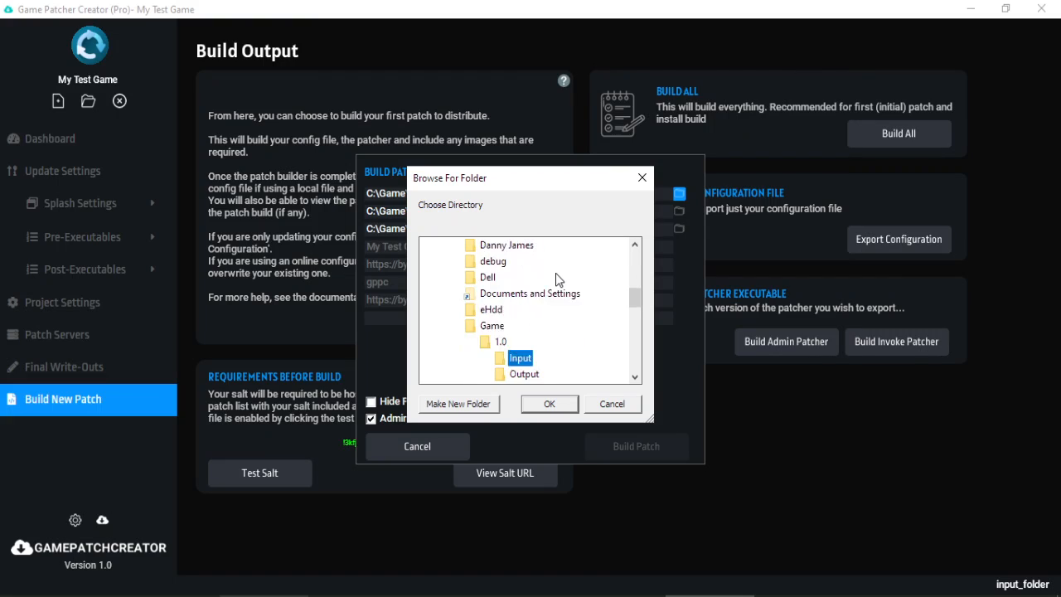
double_click(499, 357)
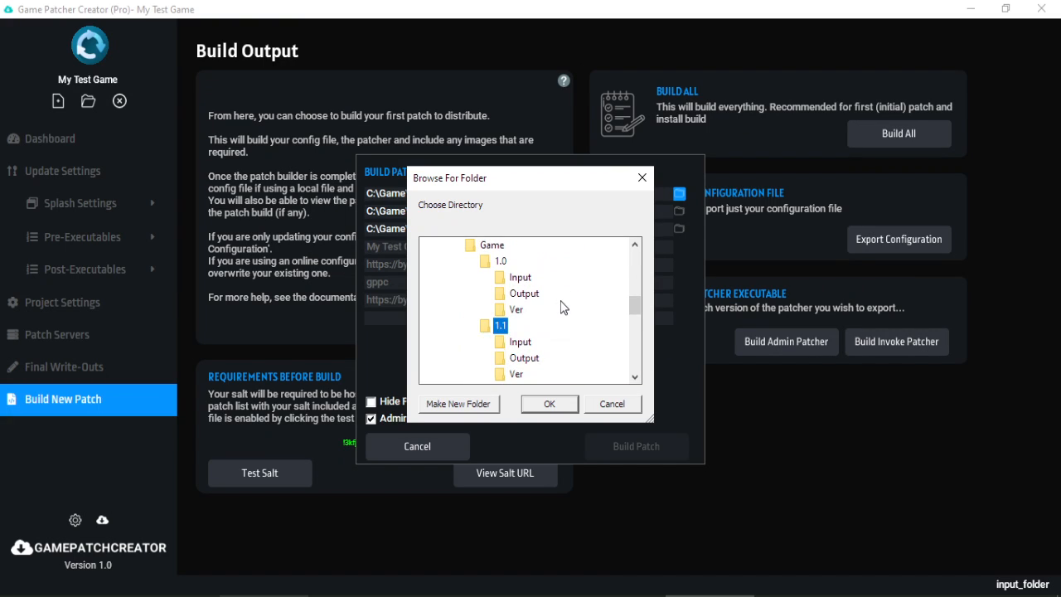
double_click(520, 341)
left_click(553, 404)
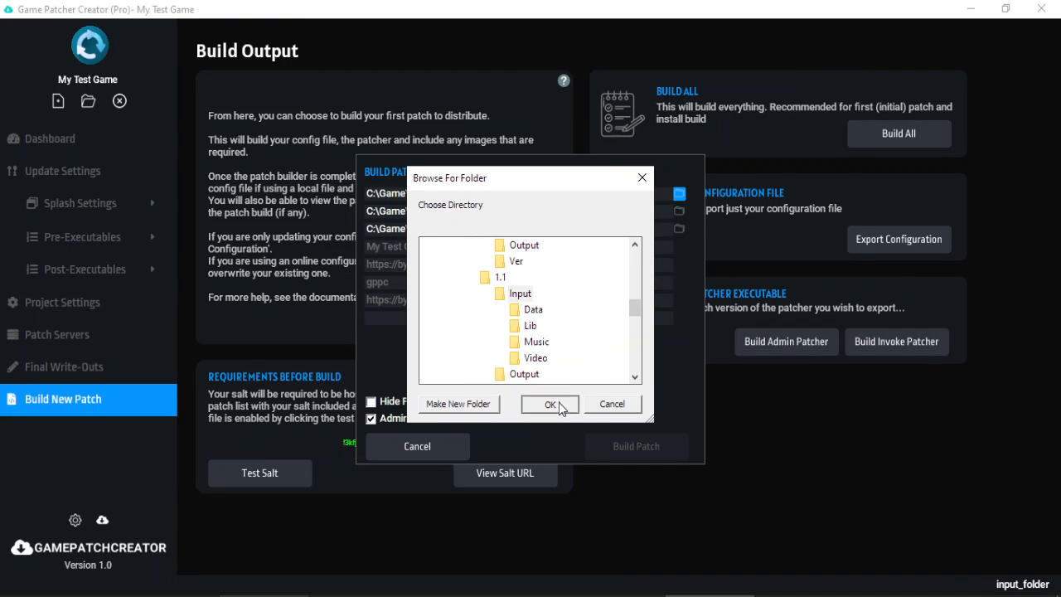
Set the output folder to C:\Game\1.1\Output and the version folder to C:\Game\1.1\Ver.
left_click(679, 212)
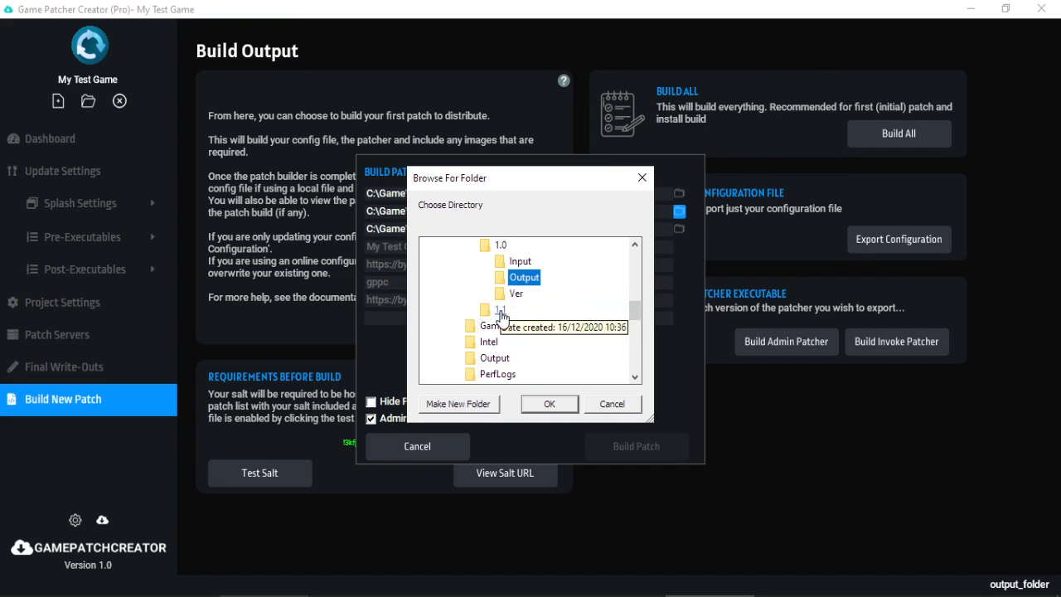
double_click(500, 309)
left_click(523, 293)
left_click(550, 404)
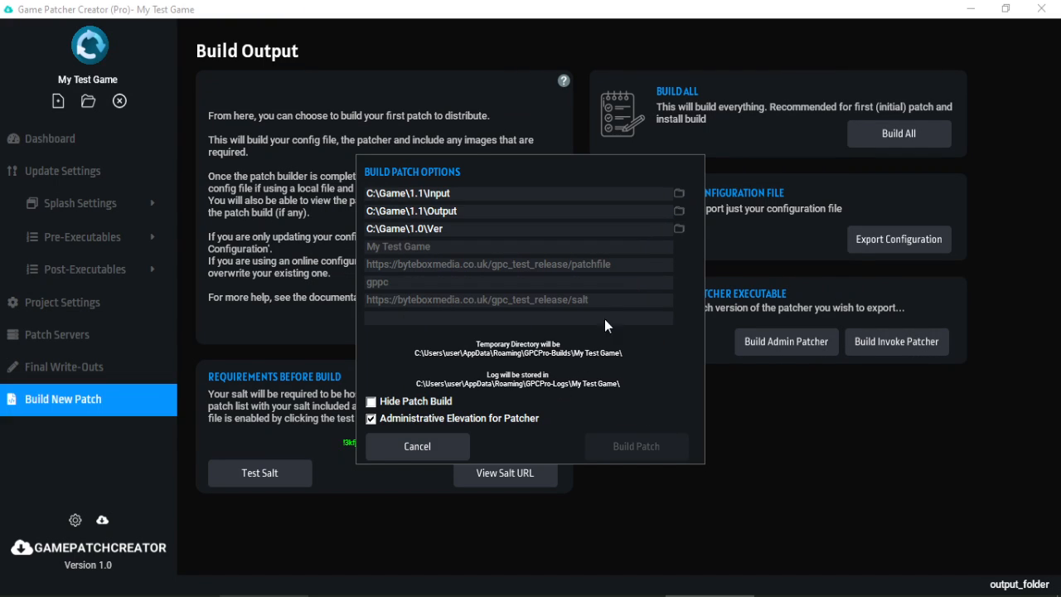
left_click(678, 228)
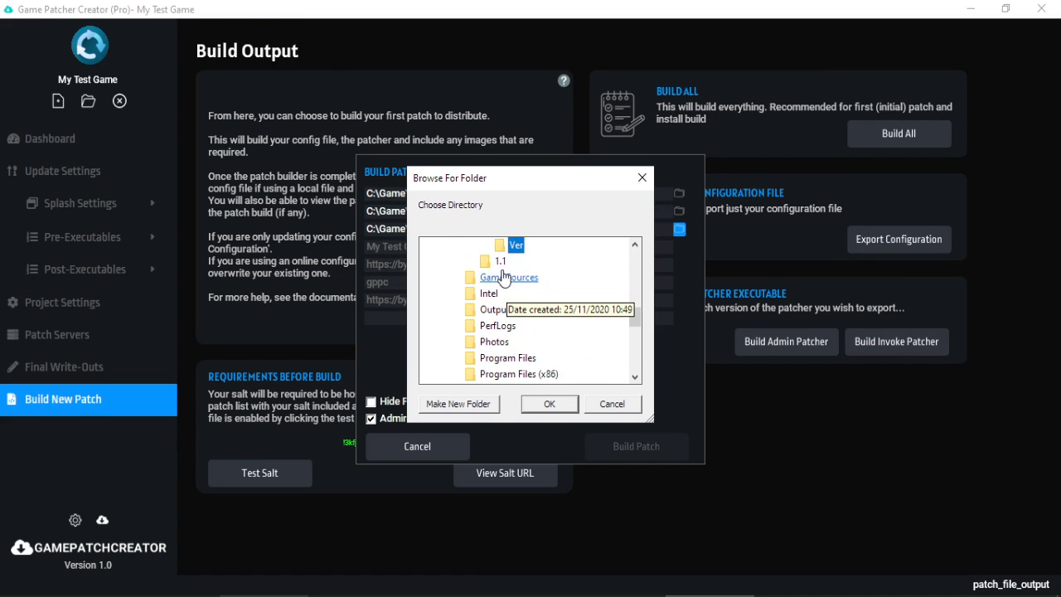
left_click(517, 310)
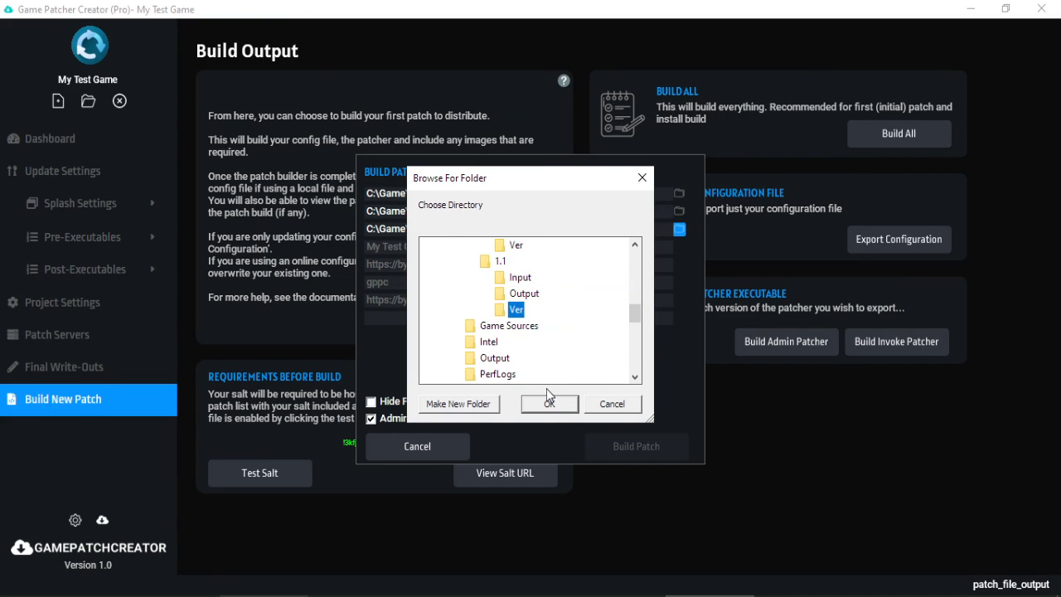
left_click(550, 403)
Enter version 1.1 and build the patch.
left_click(534, 317)
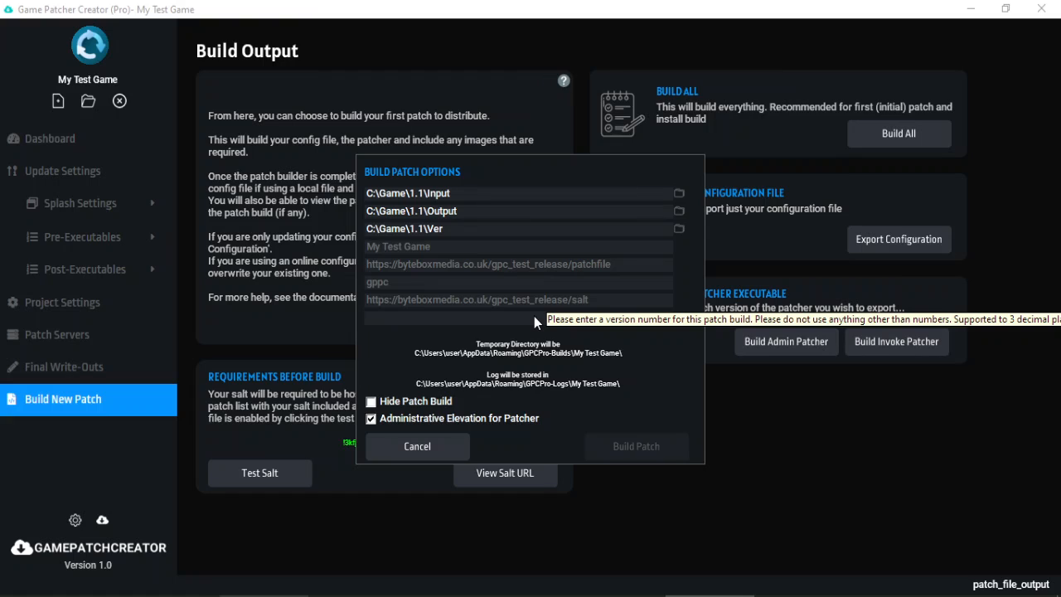
type("1.1")
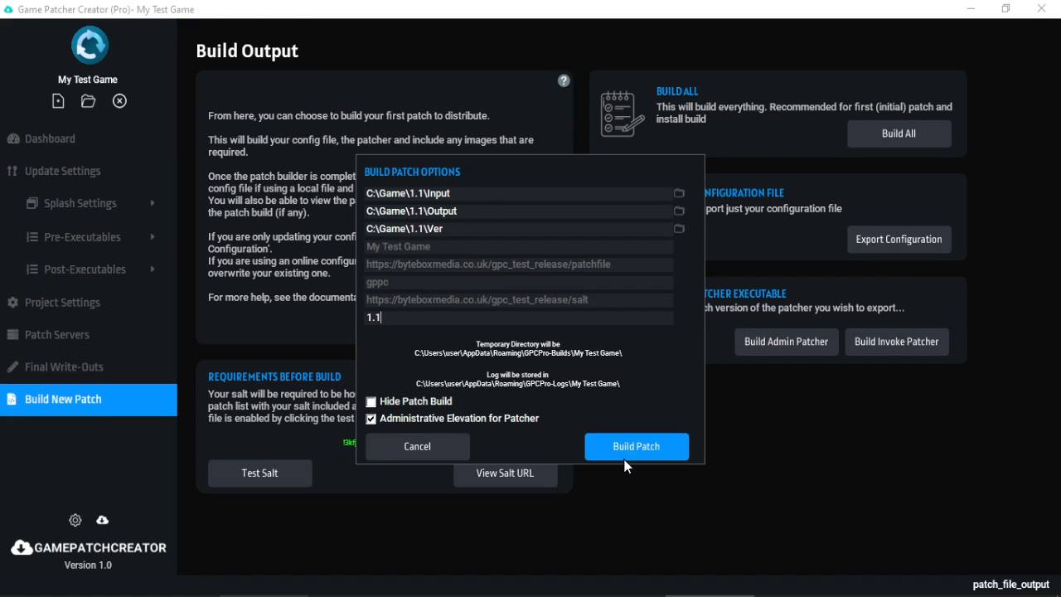
left_click(637, 454)
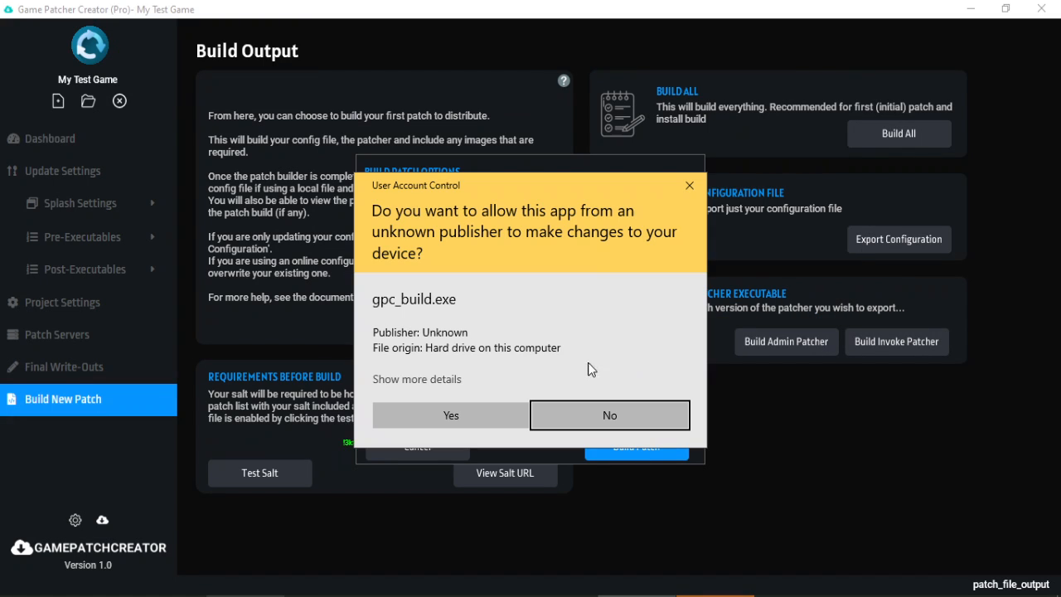
Allow gpc_build.exe to run, then close the GPCPro-Logs and GPCPro-Builds folder windows.
left_click(499, 410)
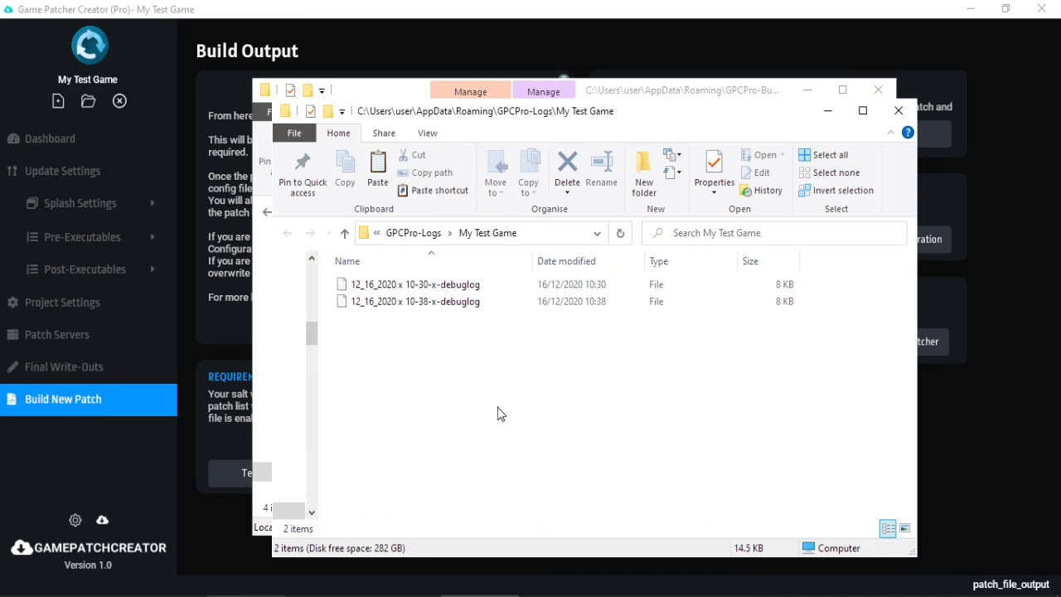
left_click(898, 111)
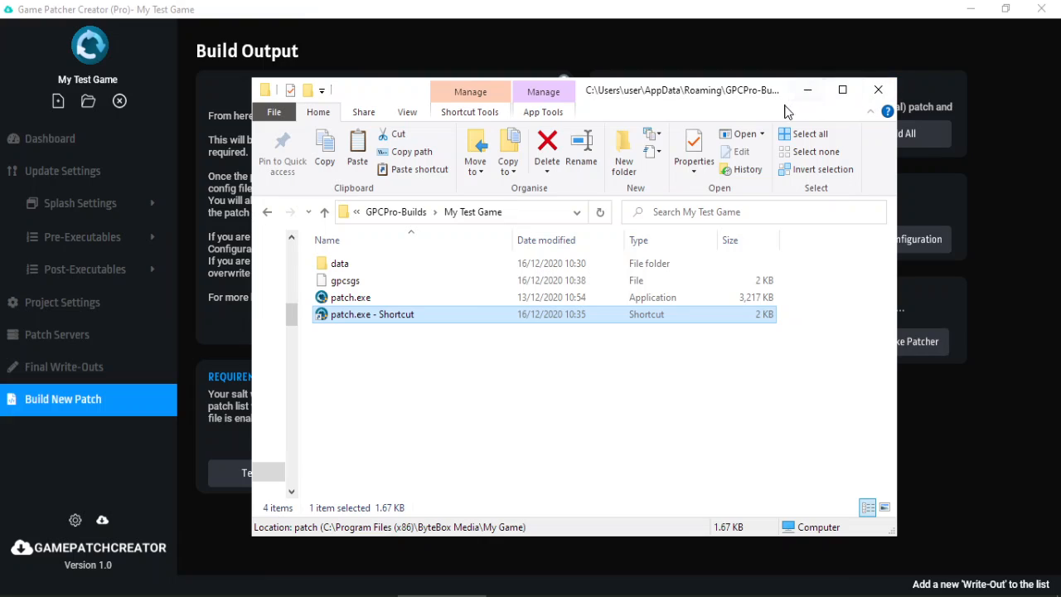
left_click(877, 91)
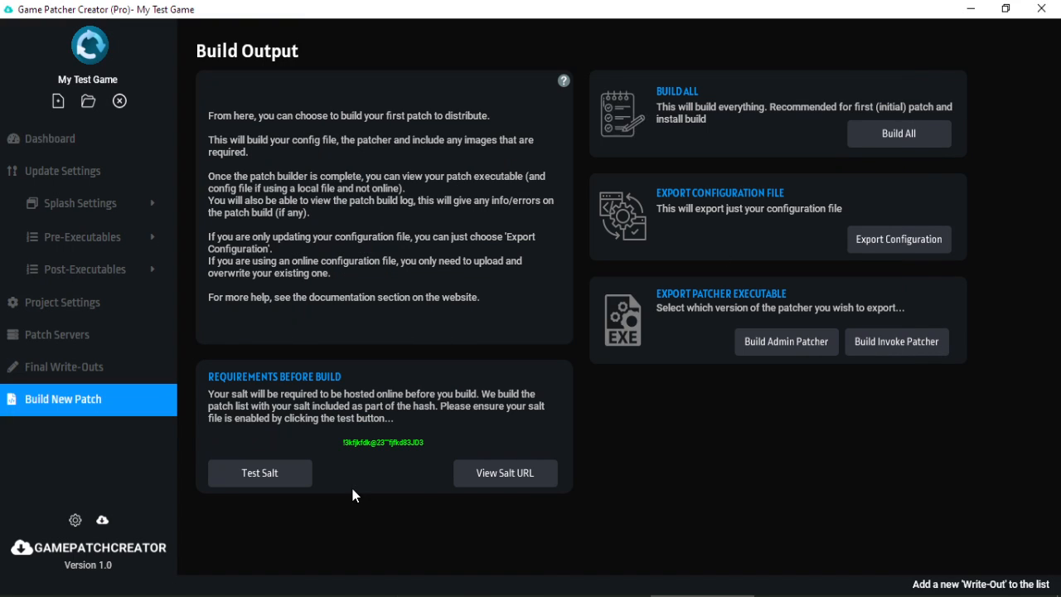
Open the remote game_files folder in FileZilla and the local 1.1 build folder.
key("alt+Tab")
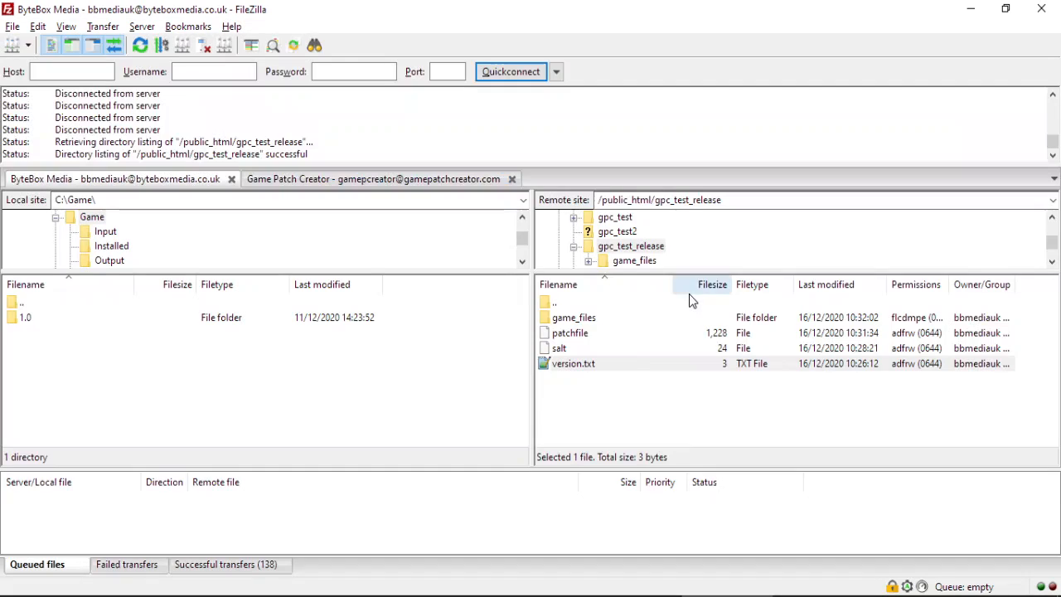
left_click(578, 321)
double_click(578, 323)
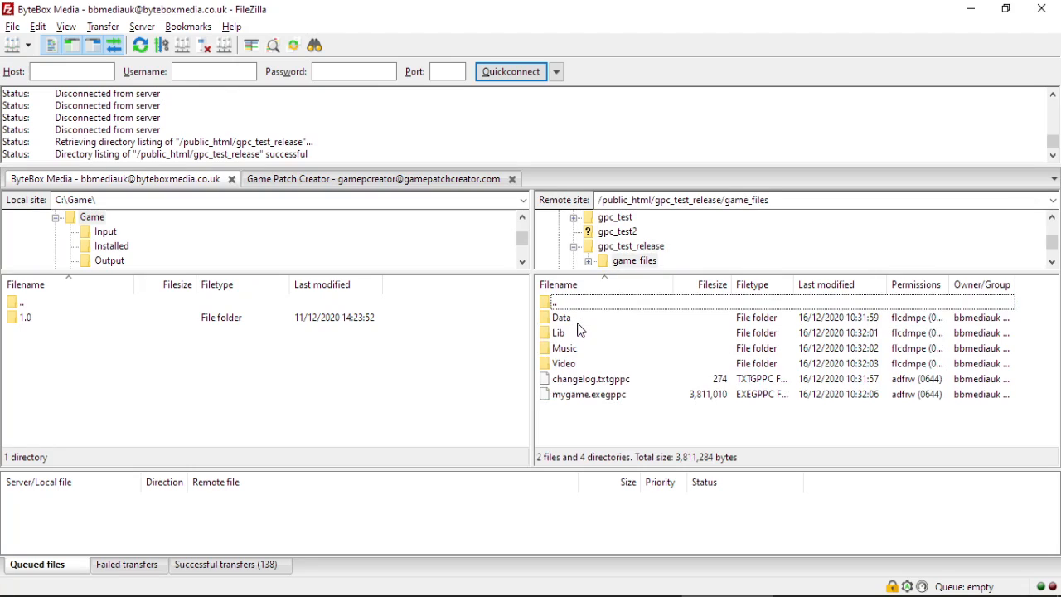
left_click(286, 596)
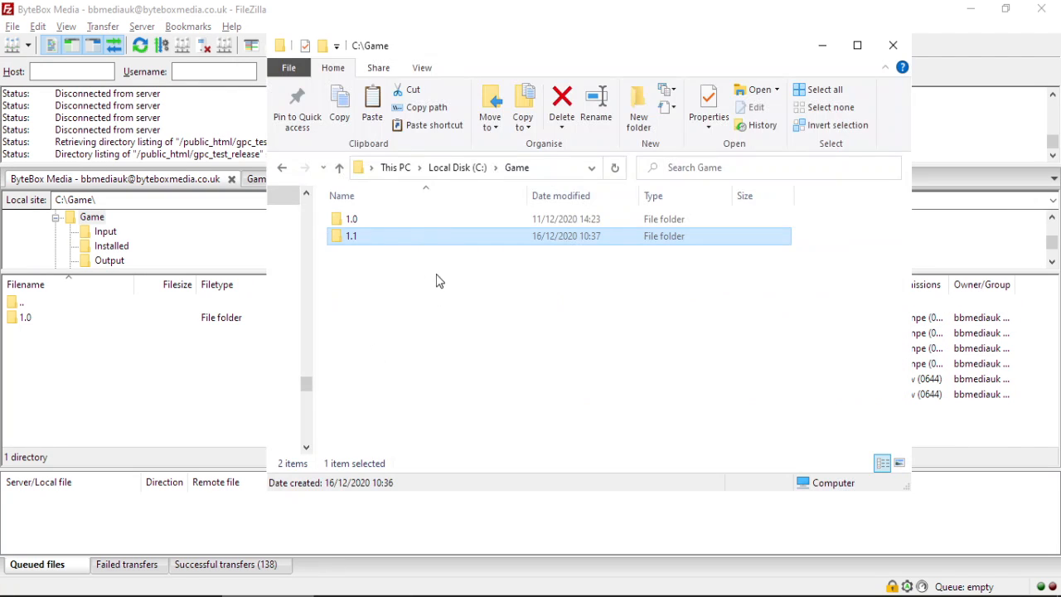
double_click(394, 237)
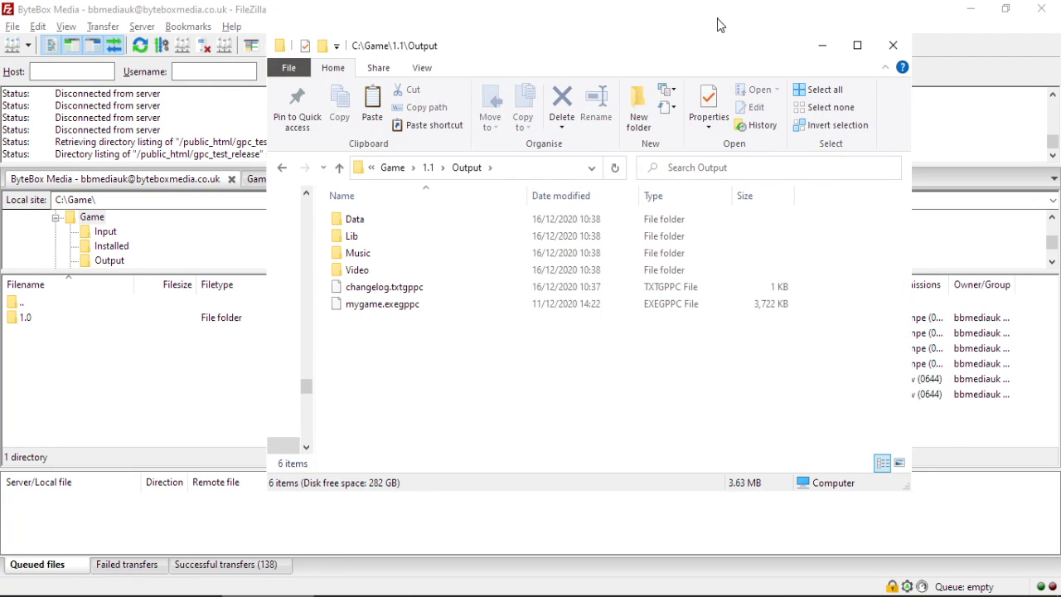
left_click_drag(720, 40, 666, 48)
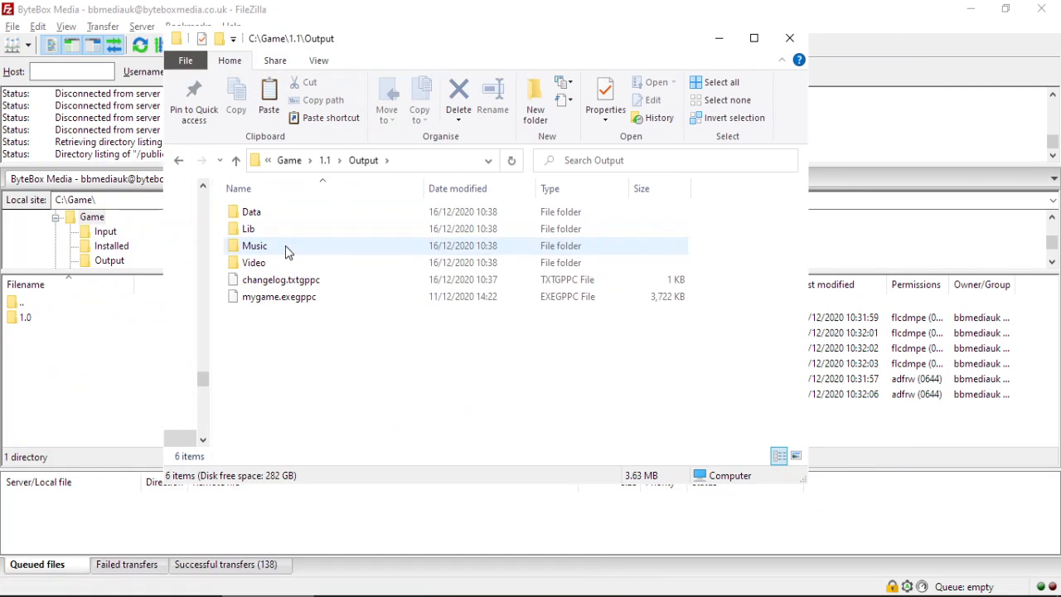
Upload all six 1.1 Output items, overwriting changed files, then return to Build Output.
left_click_drag(279, 331, 900, 423)
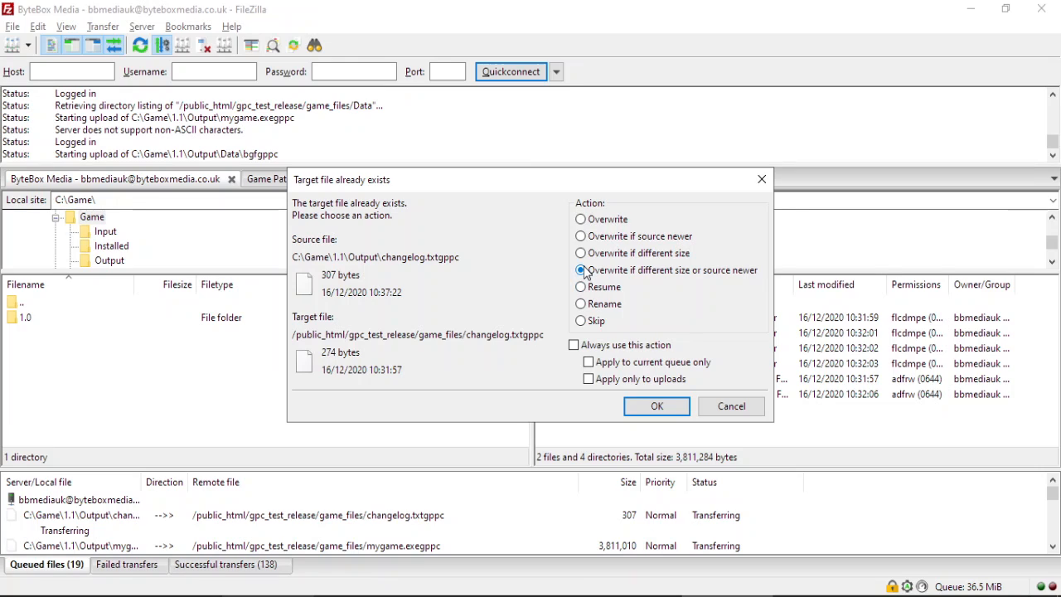
left_click(603, 349)
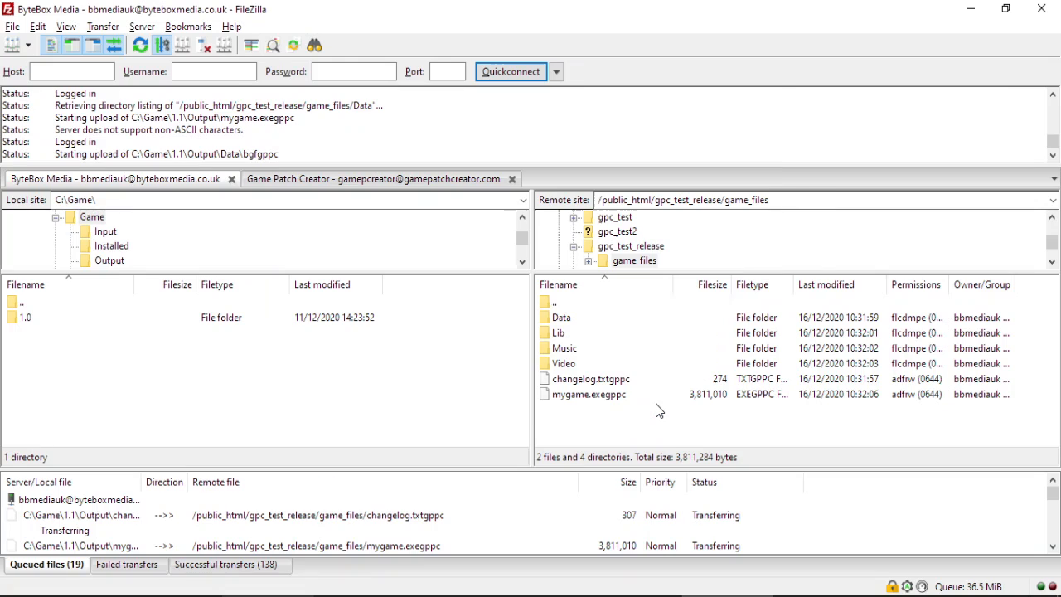
left_click(657, 408)
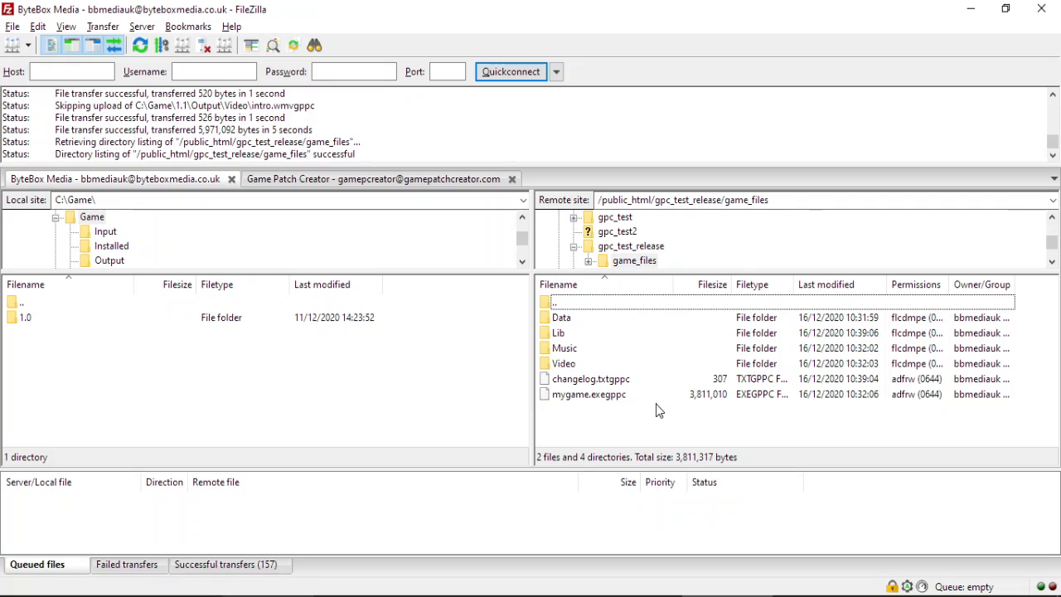
left_click(970, 8)
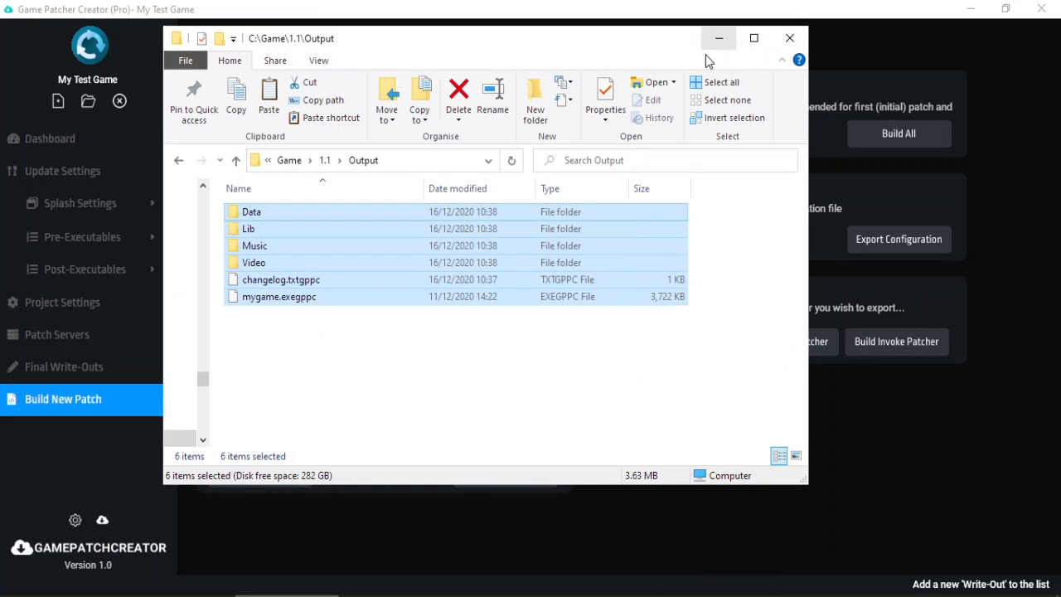
left_click(324, 160)
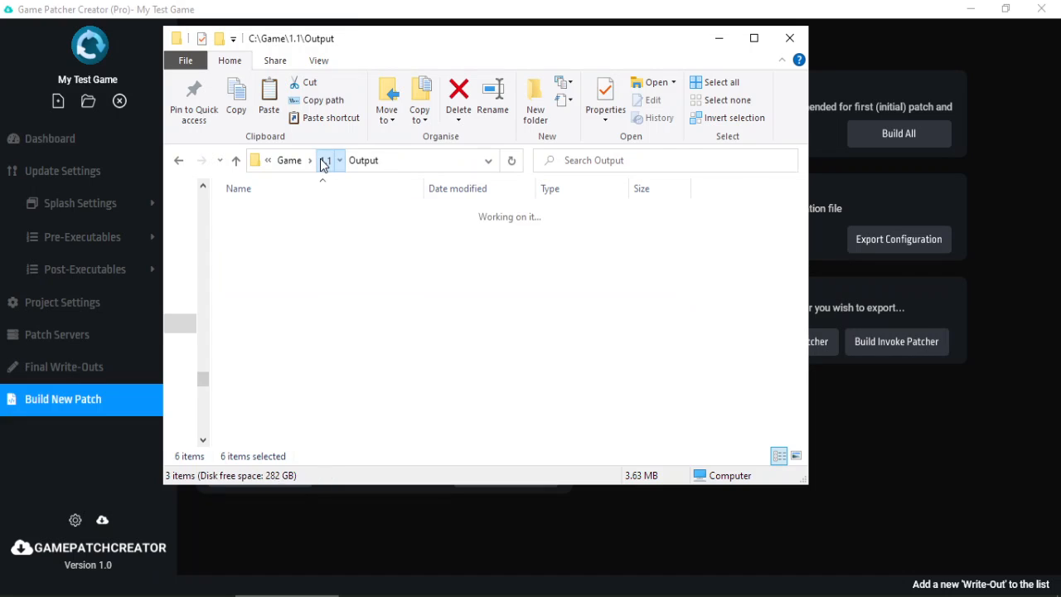
left_click(718, 39)
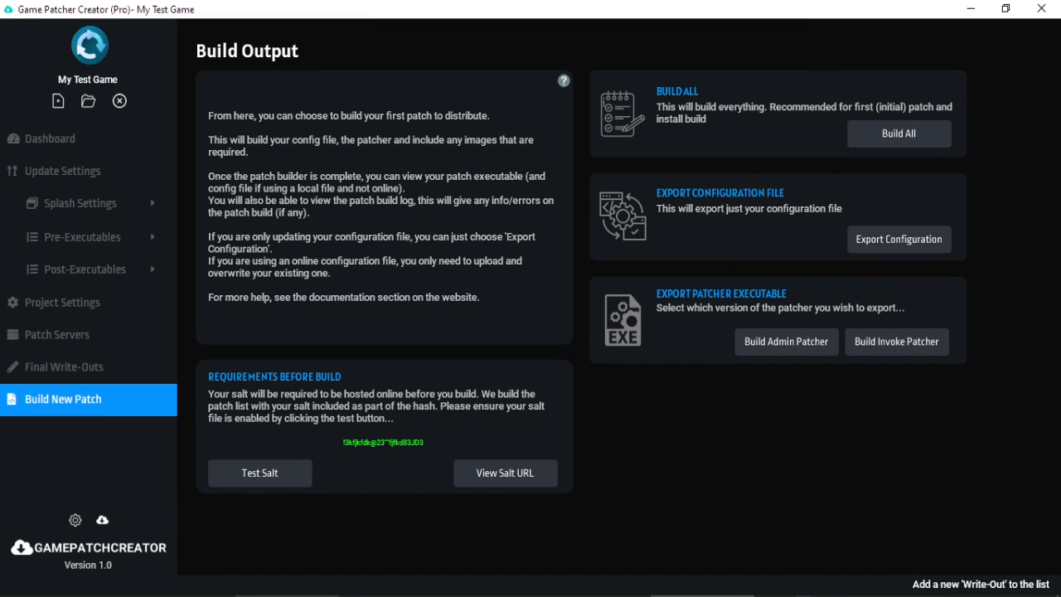
Edit gpc_test_release/version.txt on the server from 1.0 to 1.1, save, and upload it.
left_click(698, 596)
double_click(578, 306)
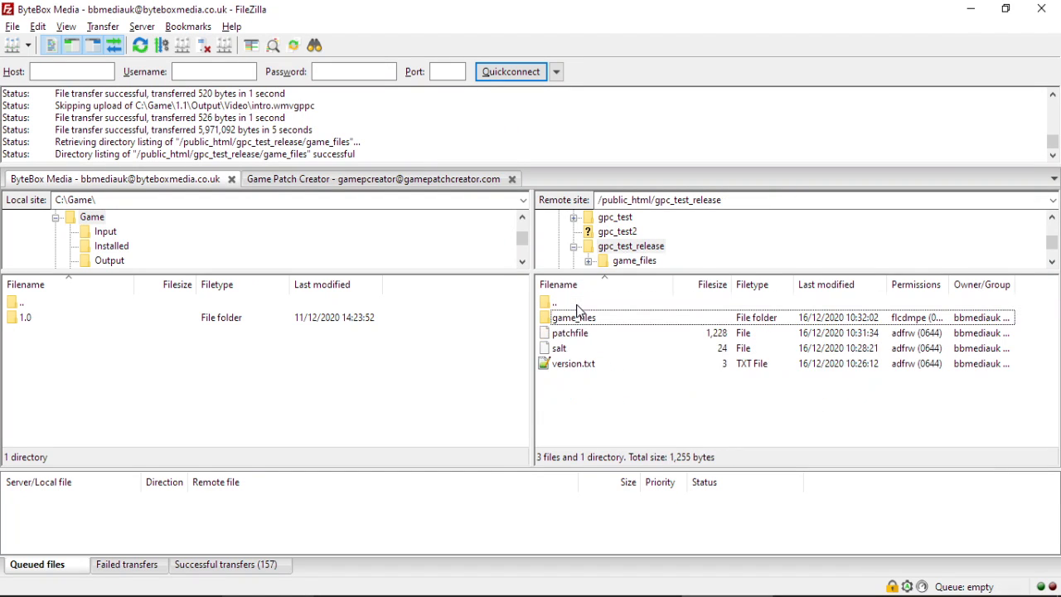
right_click(581, 369)
left_click(611, 412)
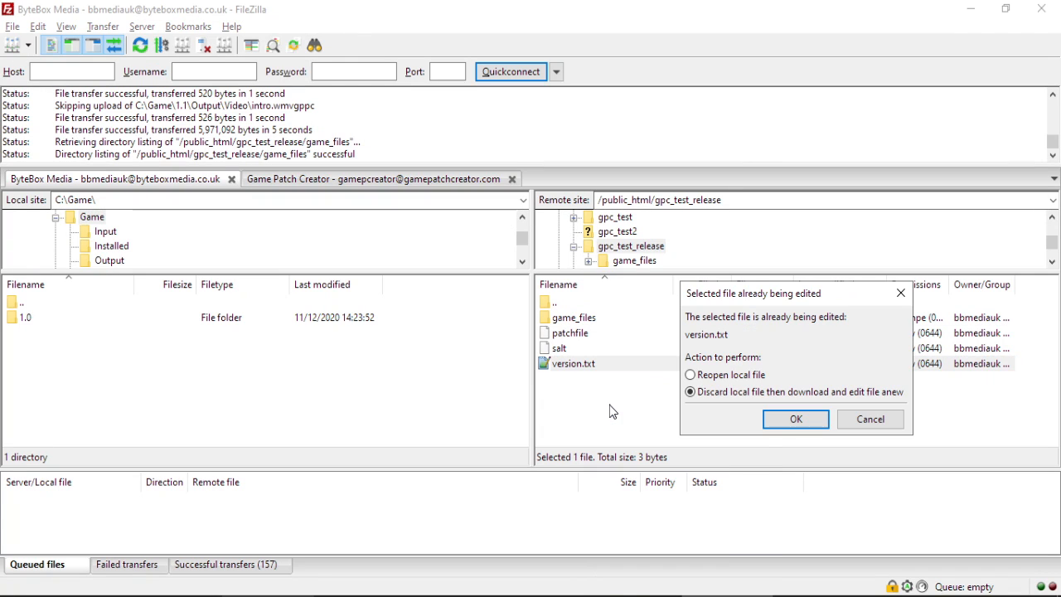
left_click(794, 418)
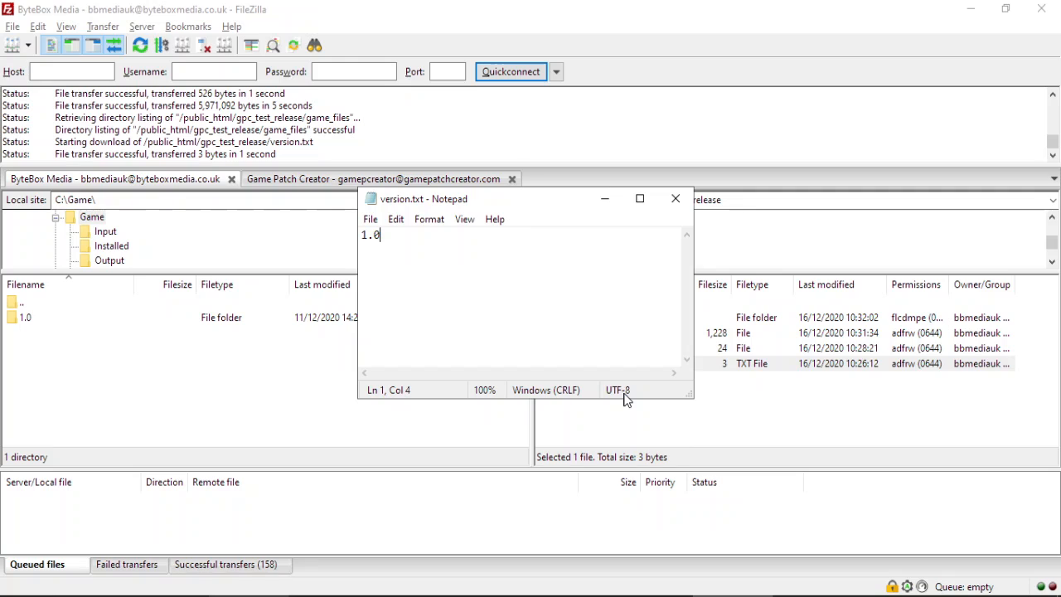
key("BackSpace")
type("1")
key("ctrl+s")
left_click(675, 199)
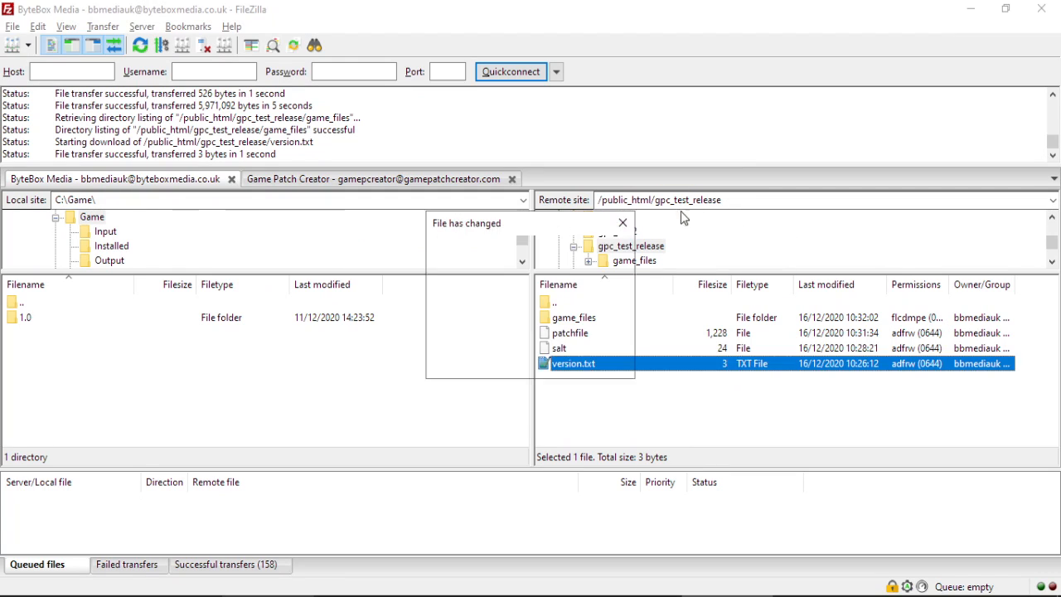
left_click(515, 363)
left_click(970, 9)
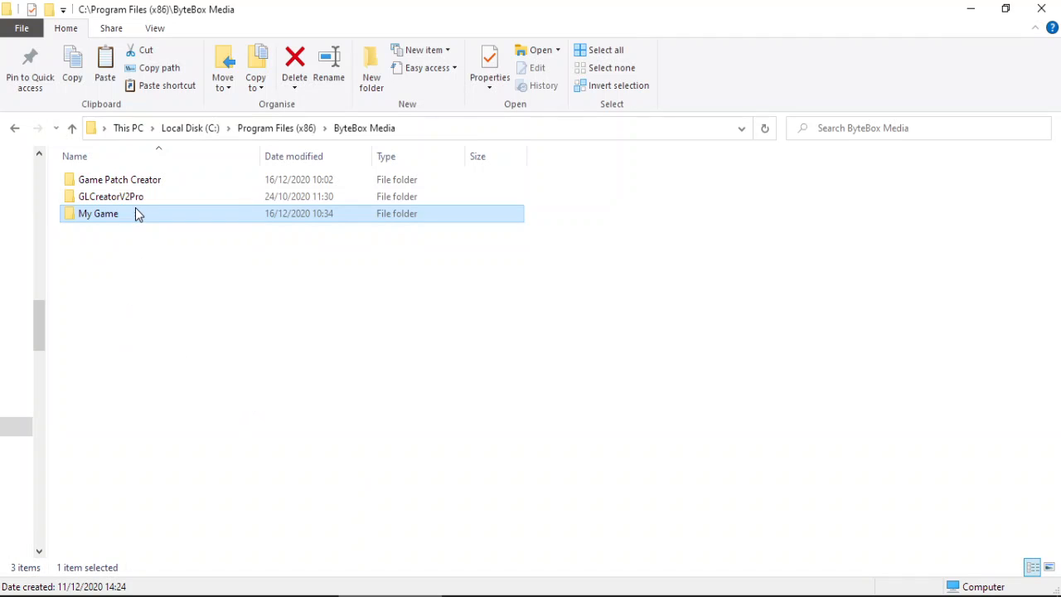
Run patch.exe from C:\Program Files (x86)\ByteBox Media\My Game and approve the UAC prompt.
double_click(137, 213)
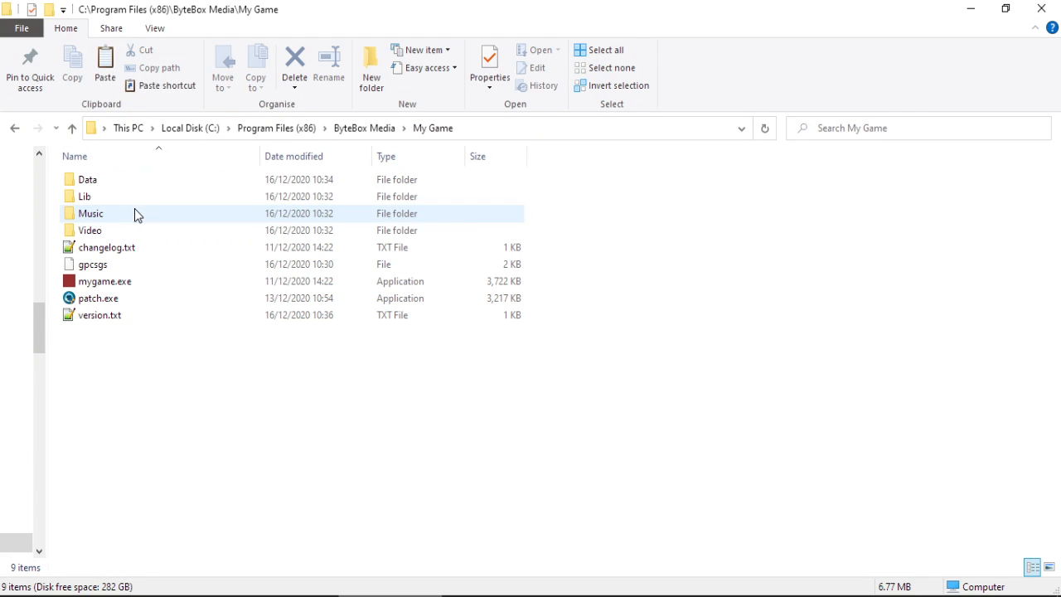
double_click(104, 299)
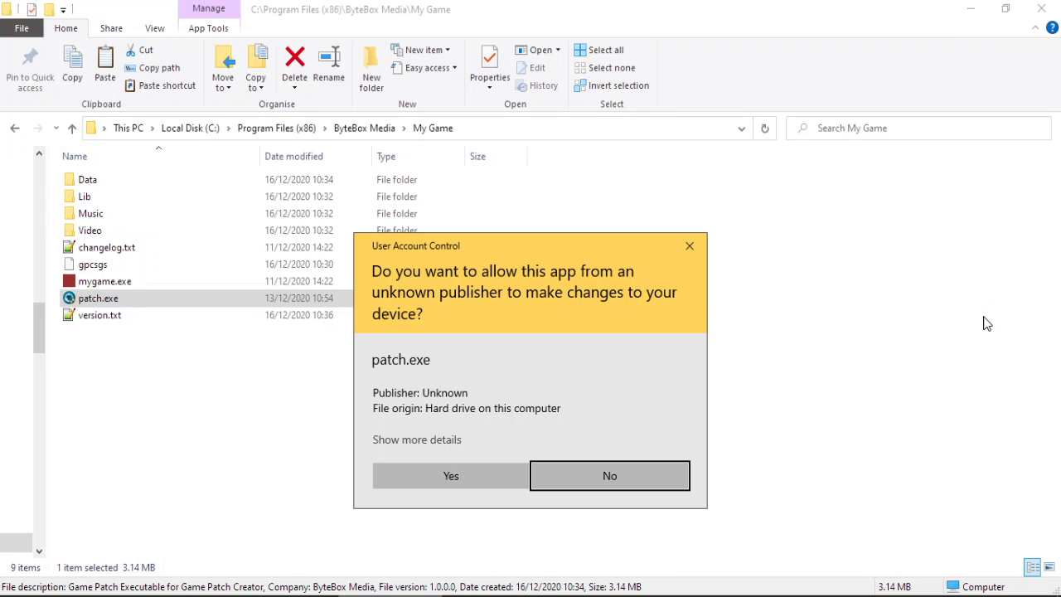
left_click(460, 475)
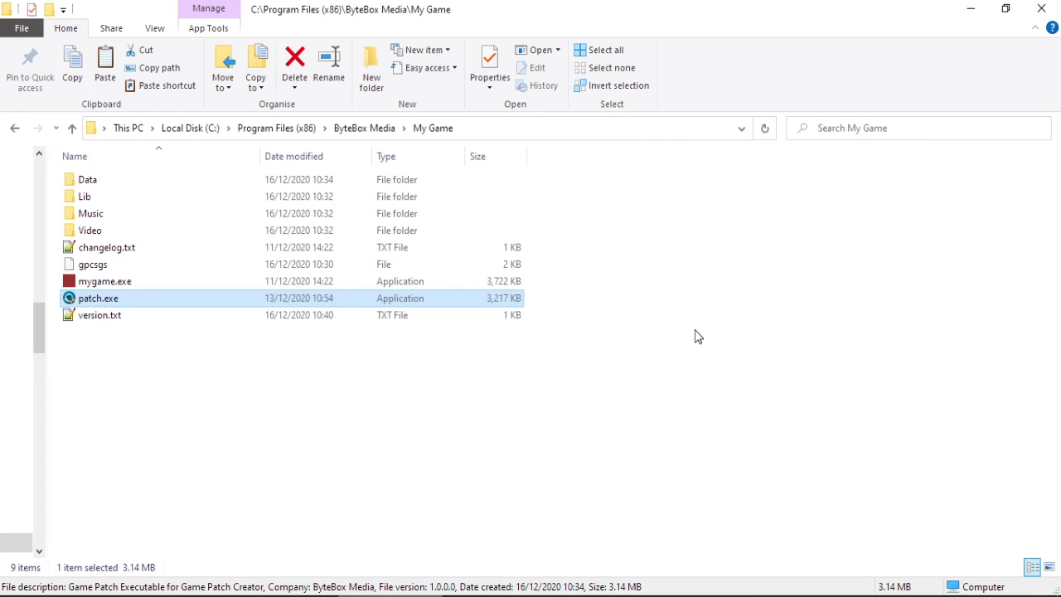
Confirm in Notepad++ that the installed version.txt now reads 1.1.
double_click(242, 319)
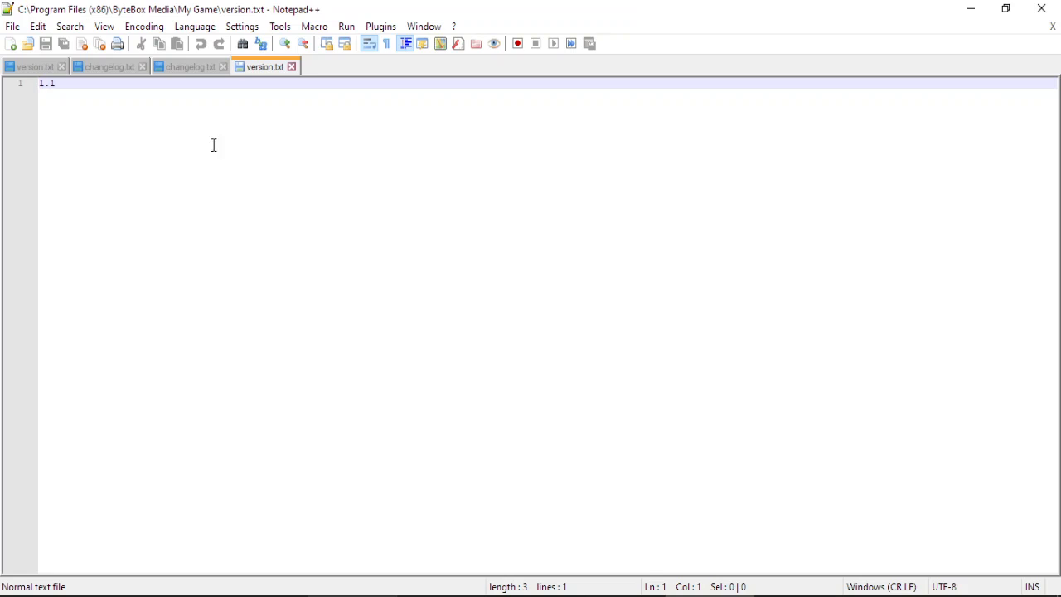
left_click(292, 67)
left_click(971, 8)
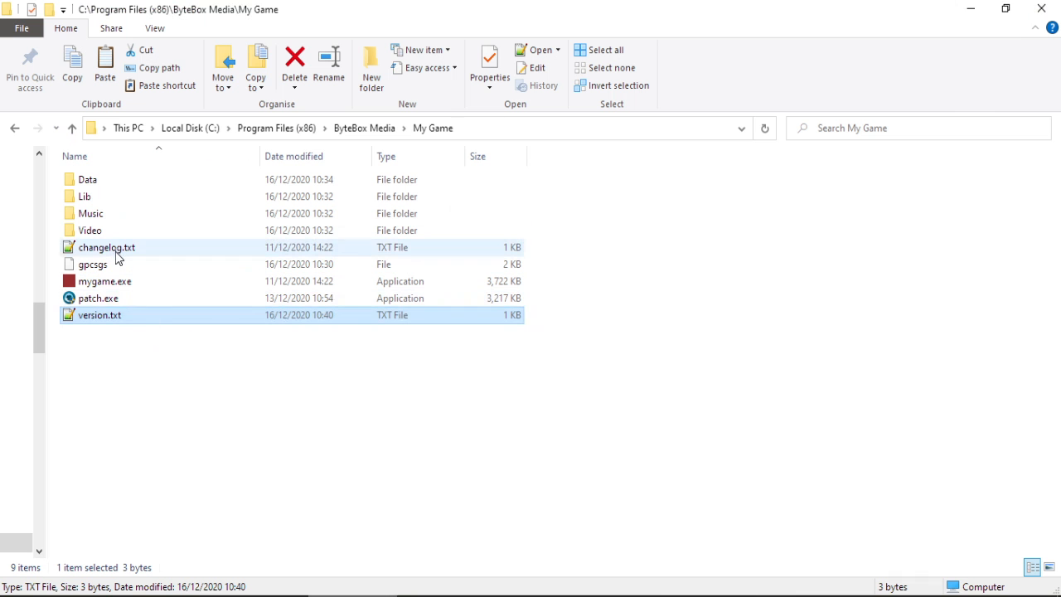
Review the installed changelog.txt, then look inside the game's Lib folder and return to My Game.
double_click(166, 247)
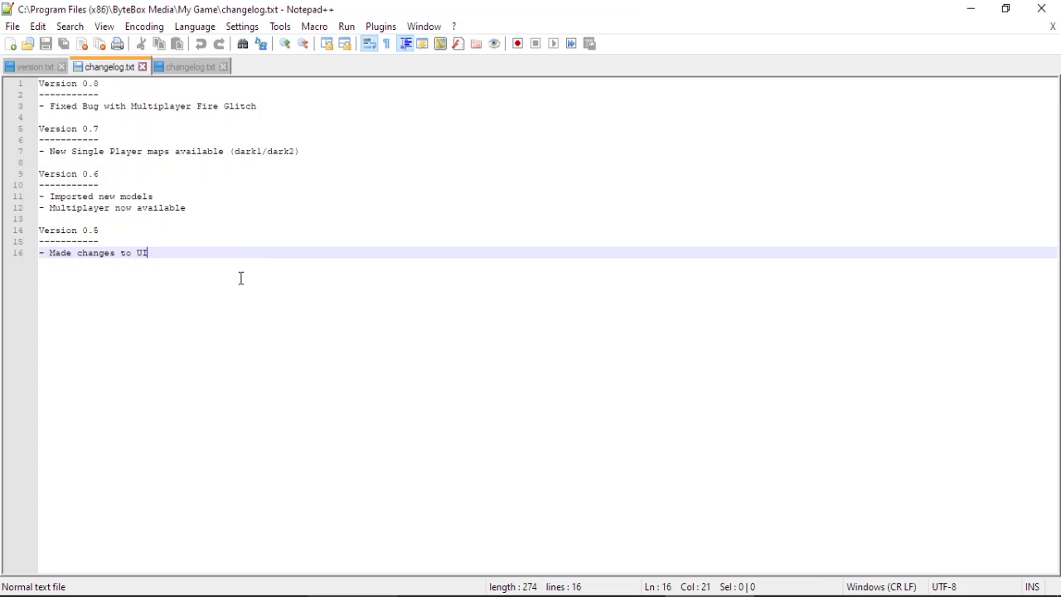
left_click(142, 66)
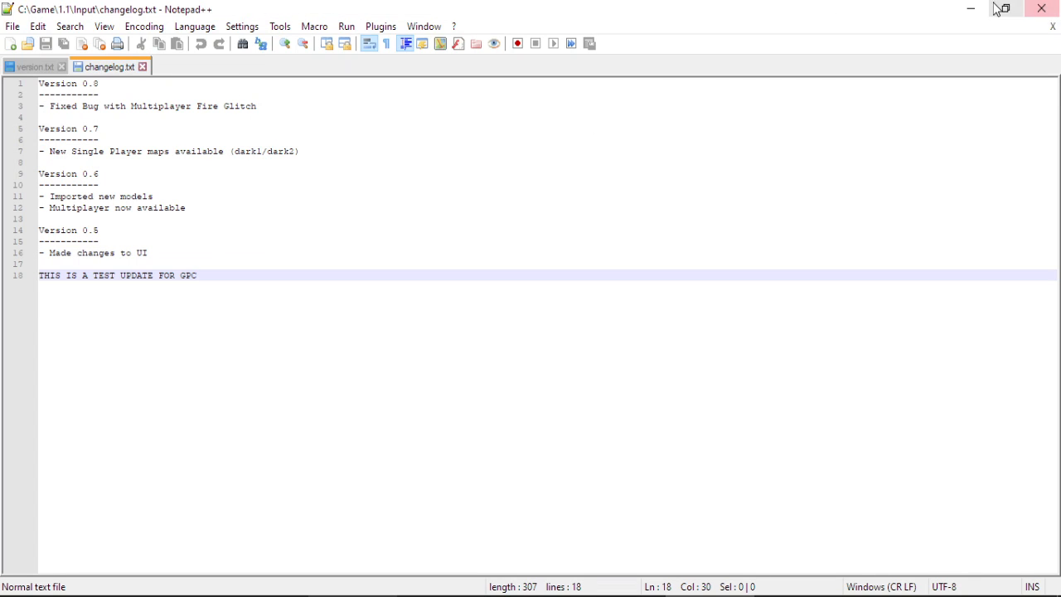
left_click(971, 8)
double_click(89, 199)
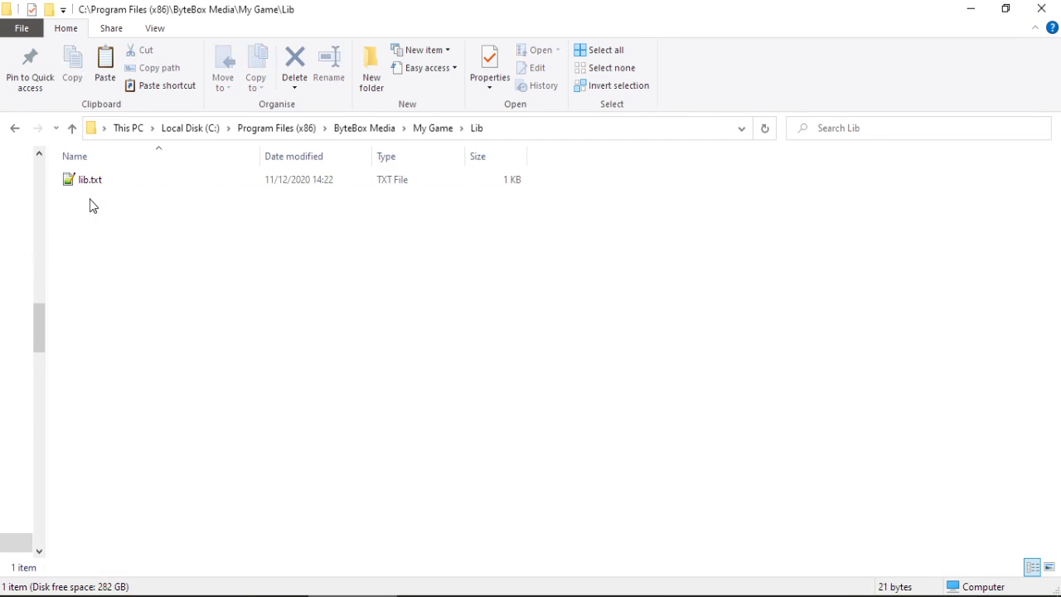
left_click(439, 126)
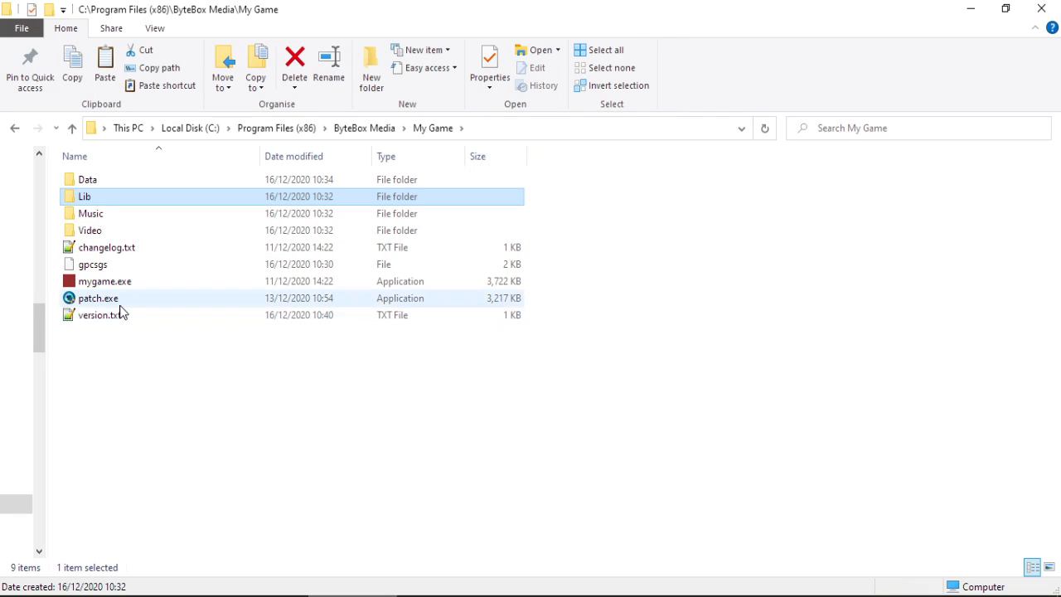
Try making a patch.exe shortcut in My Game (refused), then hide the 1.1 folder window.
mouse_move(116, 309)
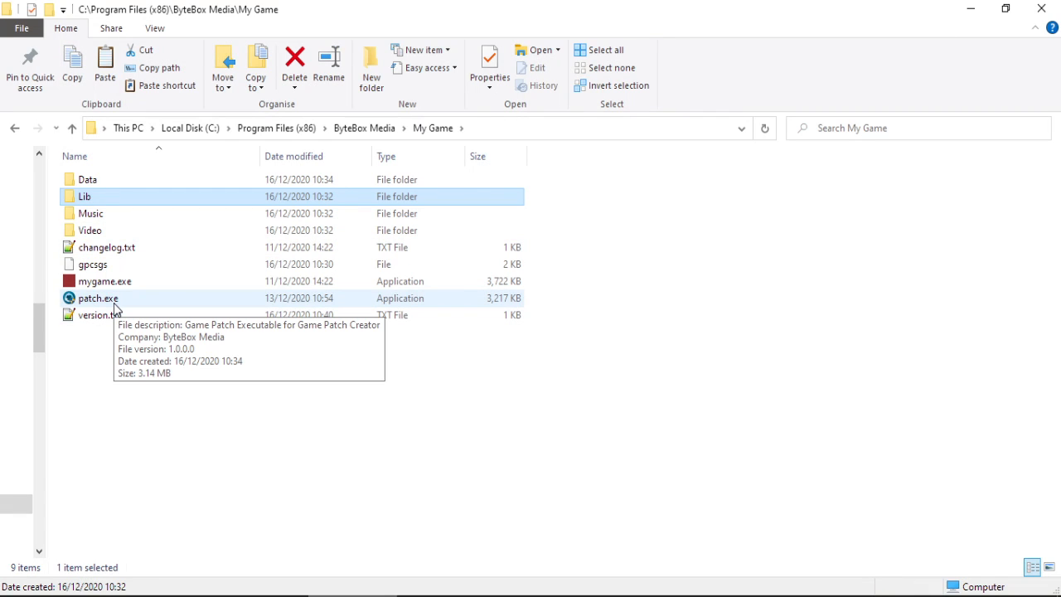
left_click_drag(113, 303, 228, 417)
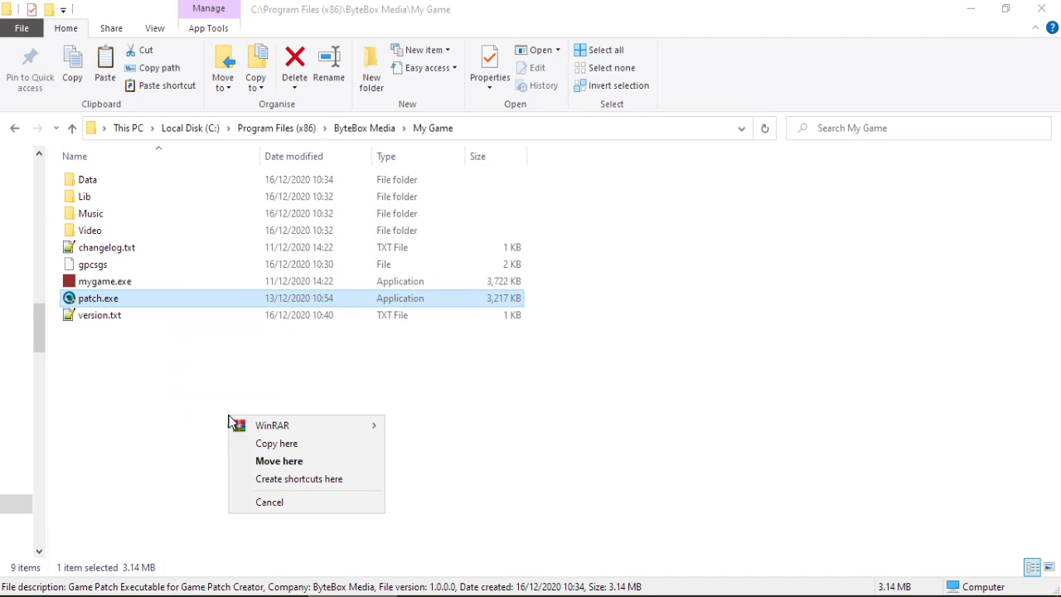
left_click(302, 479)
left_click(645, 306)
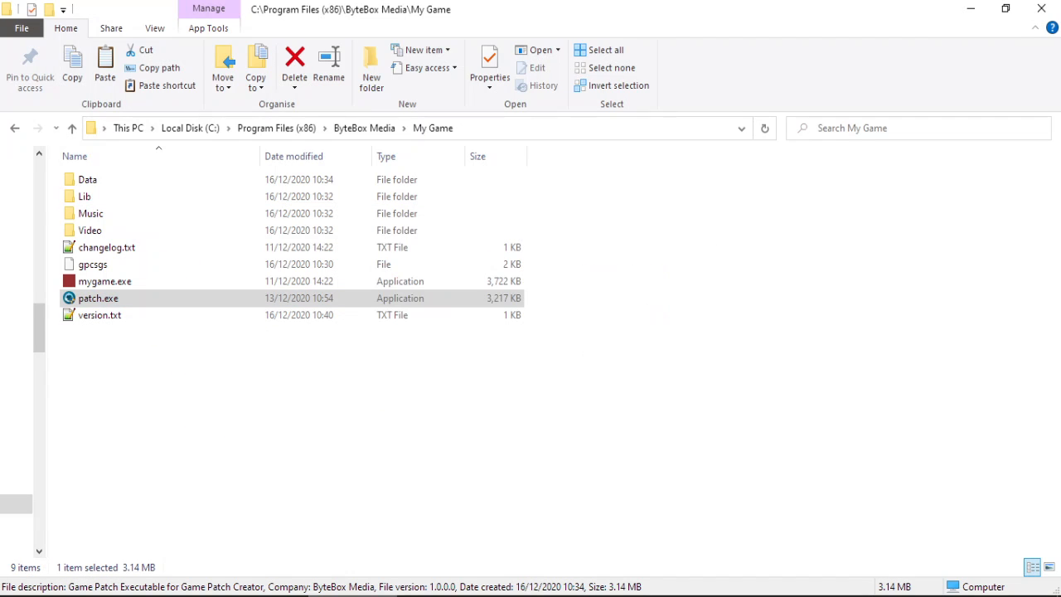
left_click(255, 595)
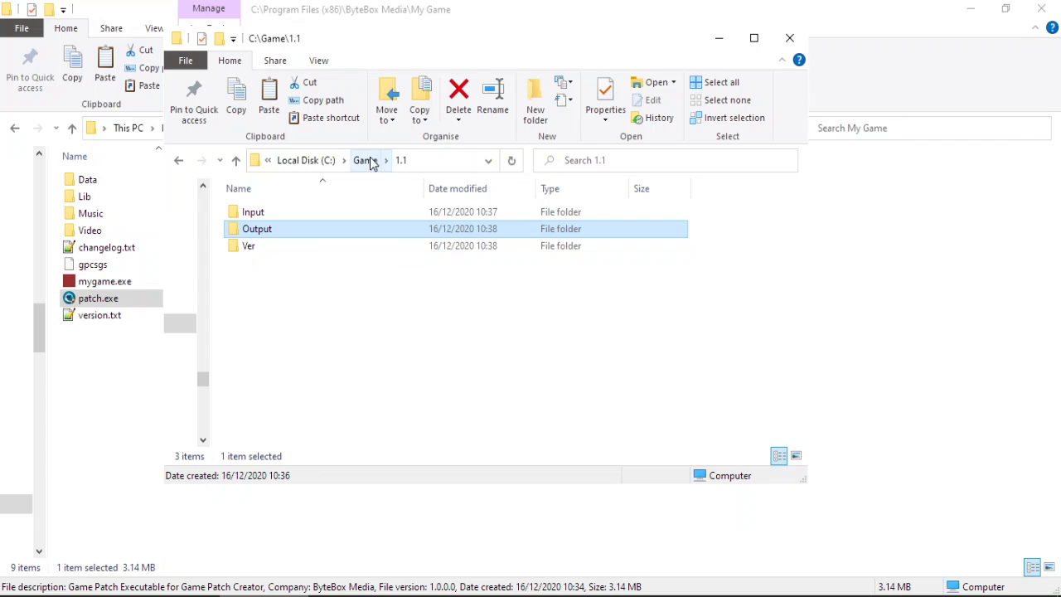
left_click(718, 38)
Open %appdata%\GPCPro-Builds\My Test Game and select the built patch.exe.
left_click(17, 595)
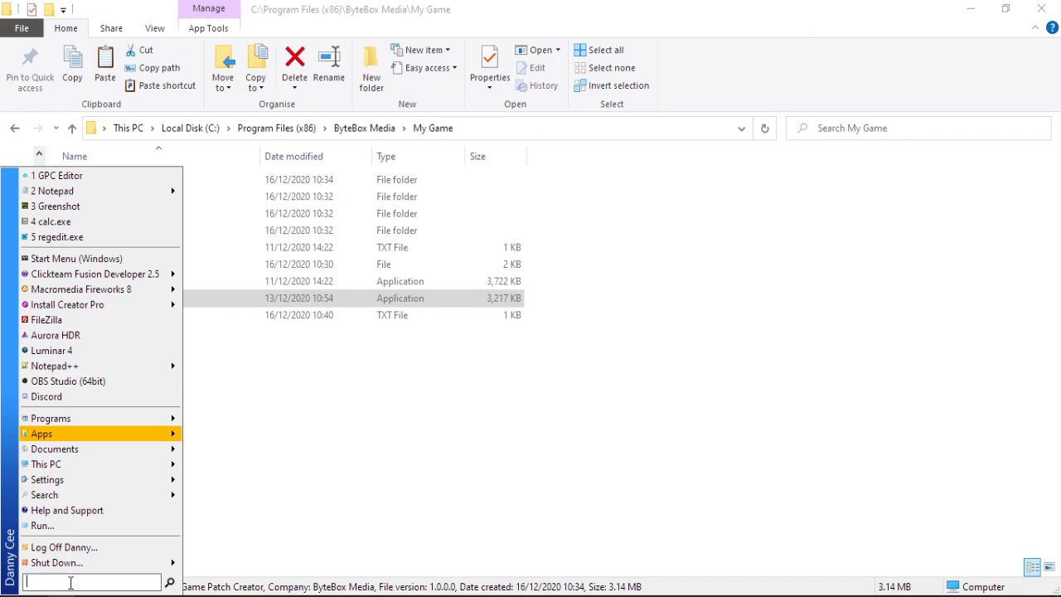
type("%d")
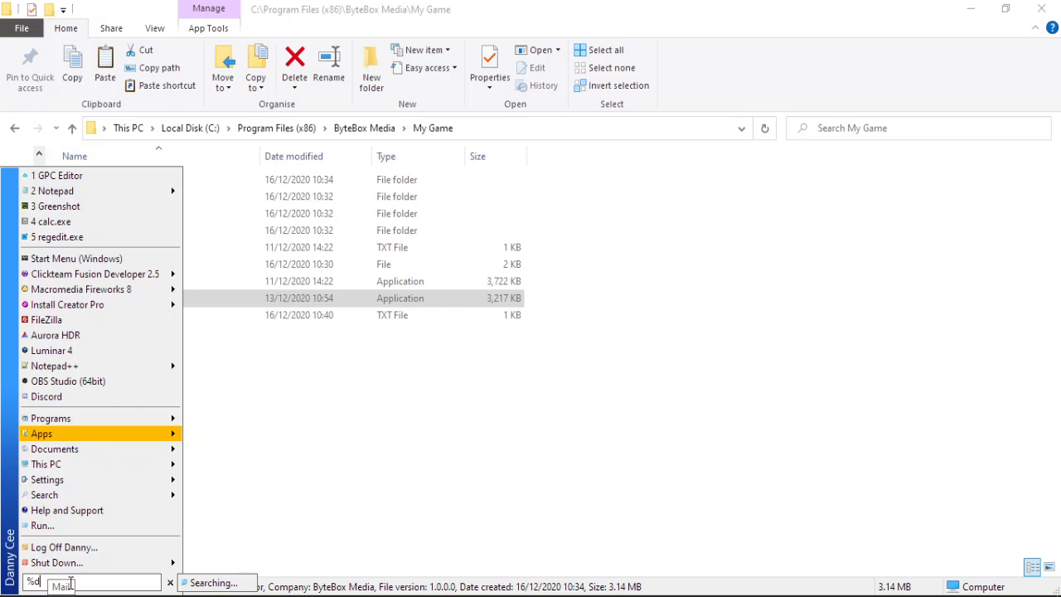
type("ppdata%")
key("Return")
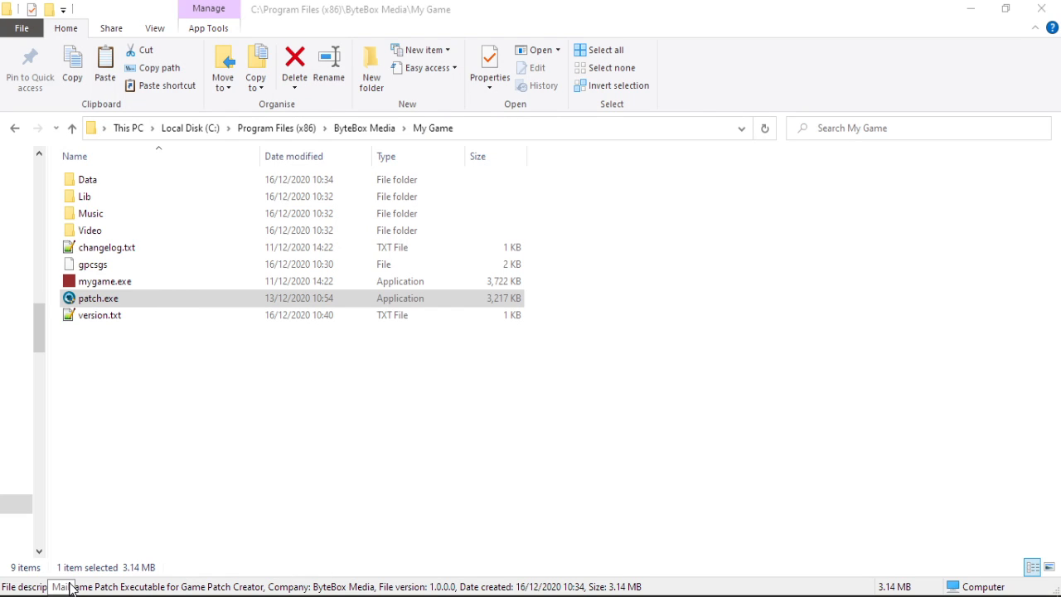
type("gpcp")
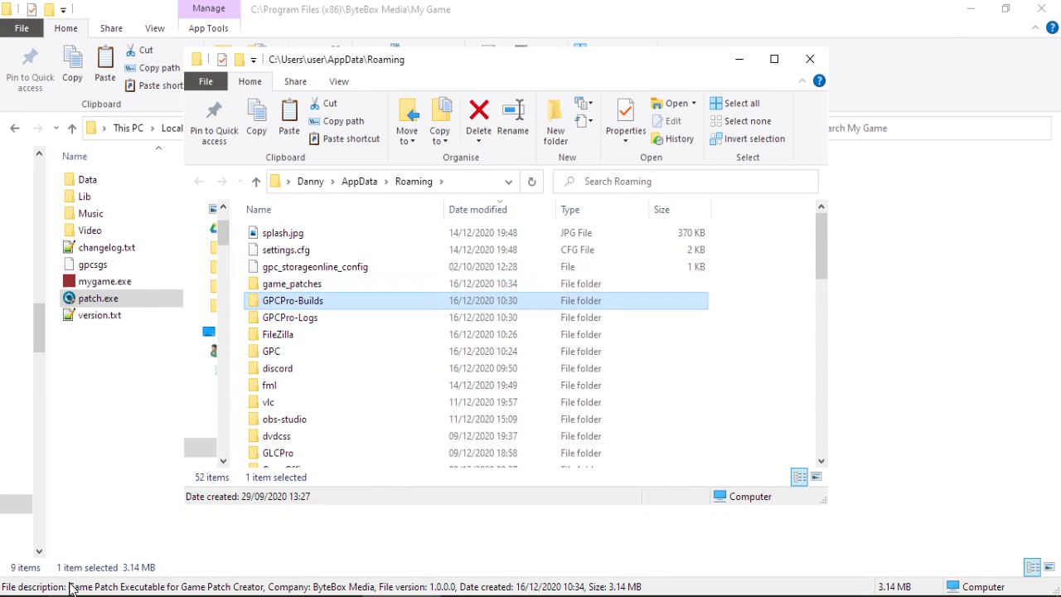
key("Return")
key("d")
key("Down")
key("Down")
key("Down")
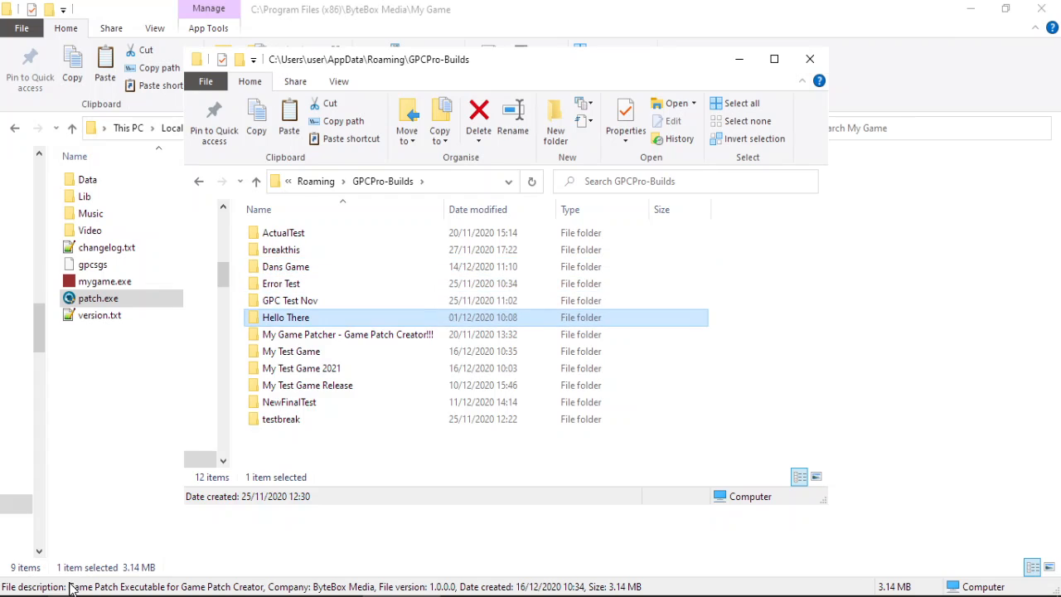
key("Up")
key("Up")
key("Up")
key("Up")
key("Down")
key("Down")
key("Down")
key("Down")
key("Down")
key("Down")
key("Down")
key("Up")
key("Return")
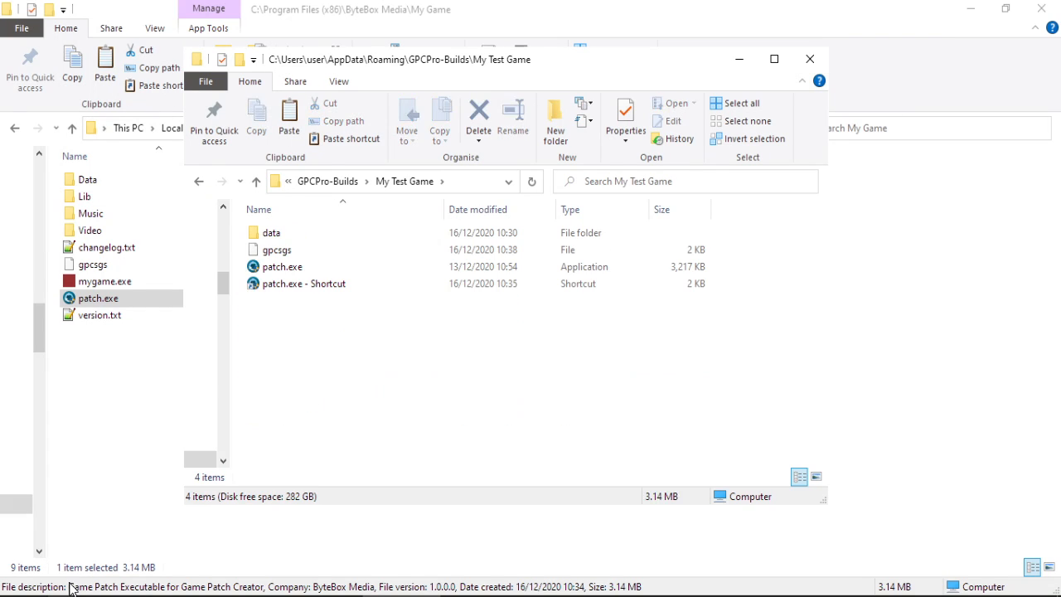
key("Down")
key("Down")
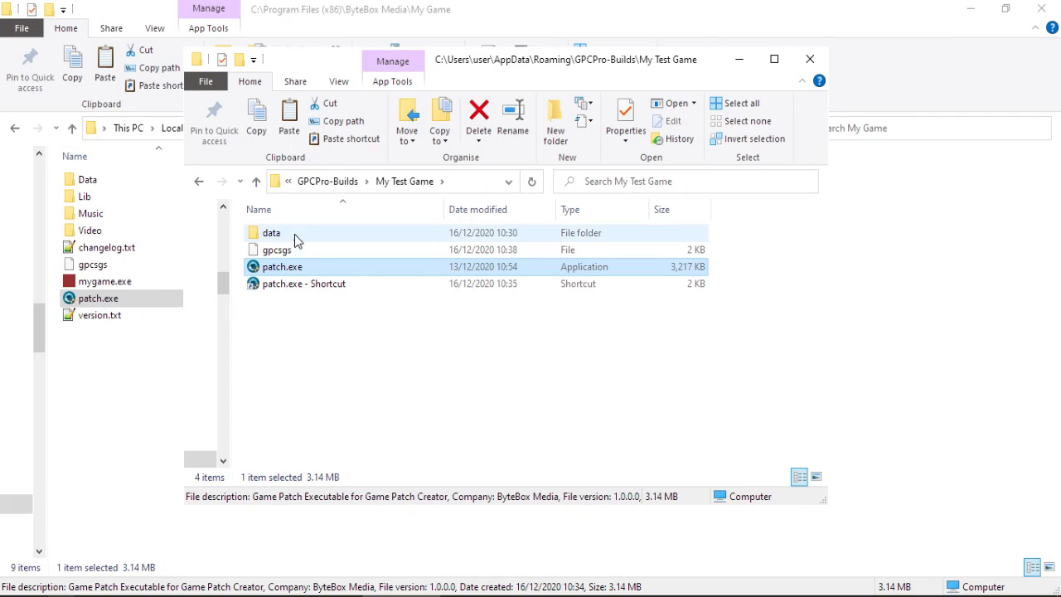
Append '/Y1' to the target of the patch.exe shortcut in its properties.
left_click(293, 290)
right_click(292, 288)
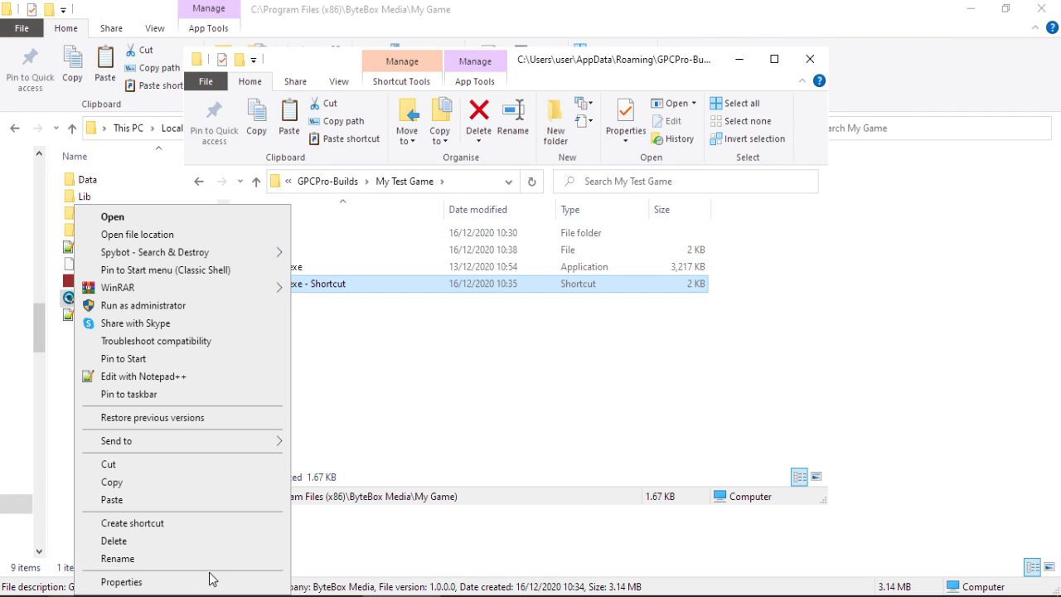
left_click(212, 578)
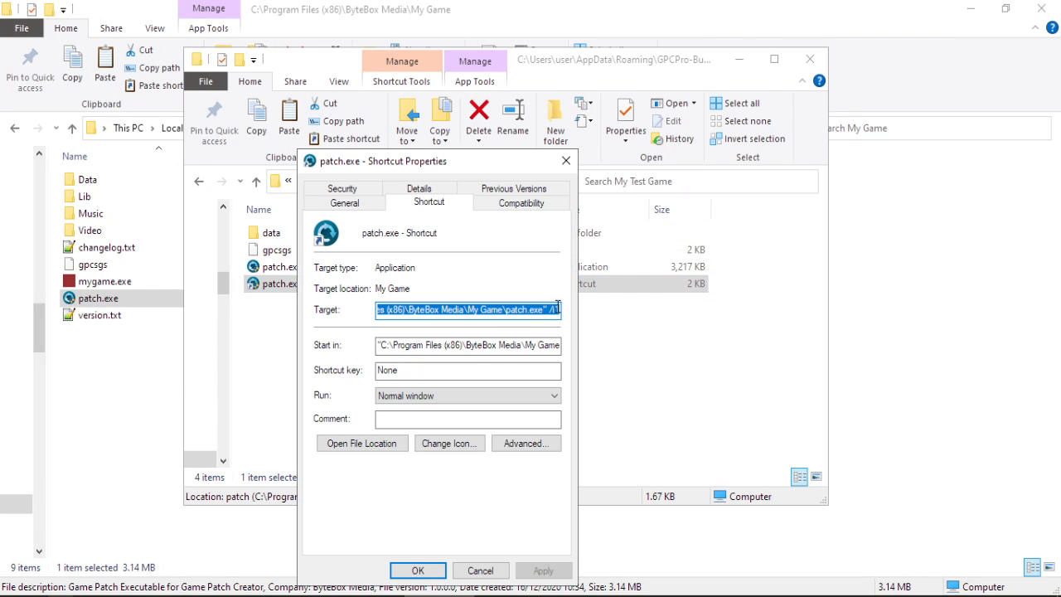
left_click(556, 306)
type("/Y1")
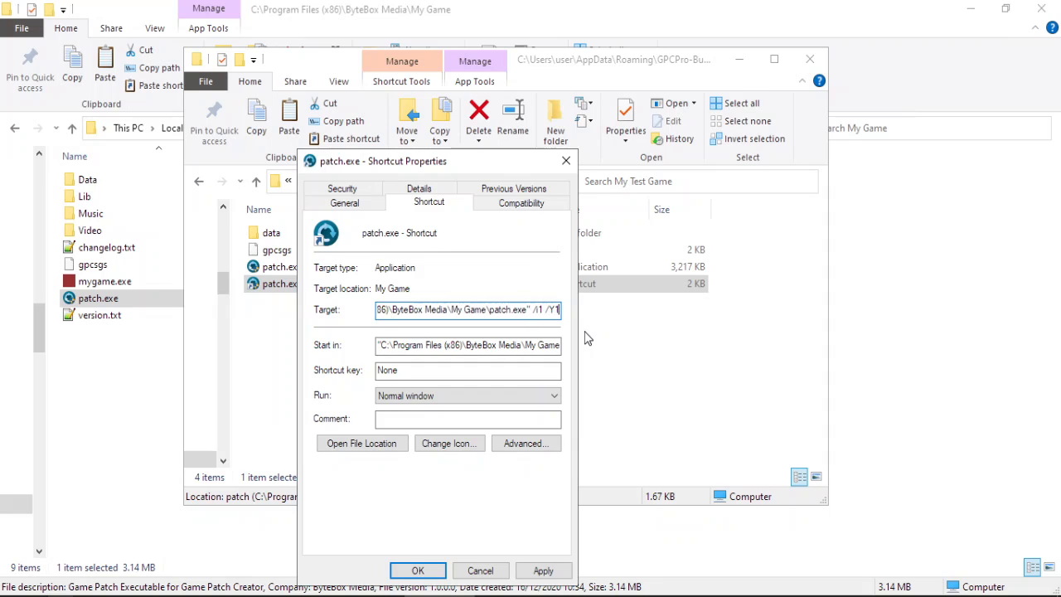
key("Return")
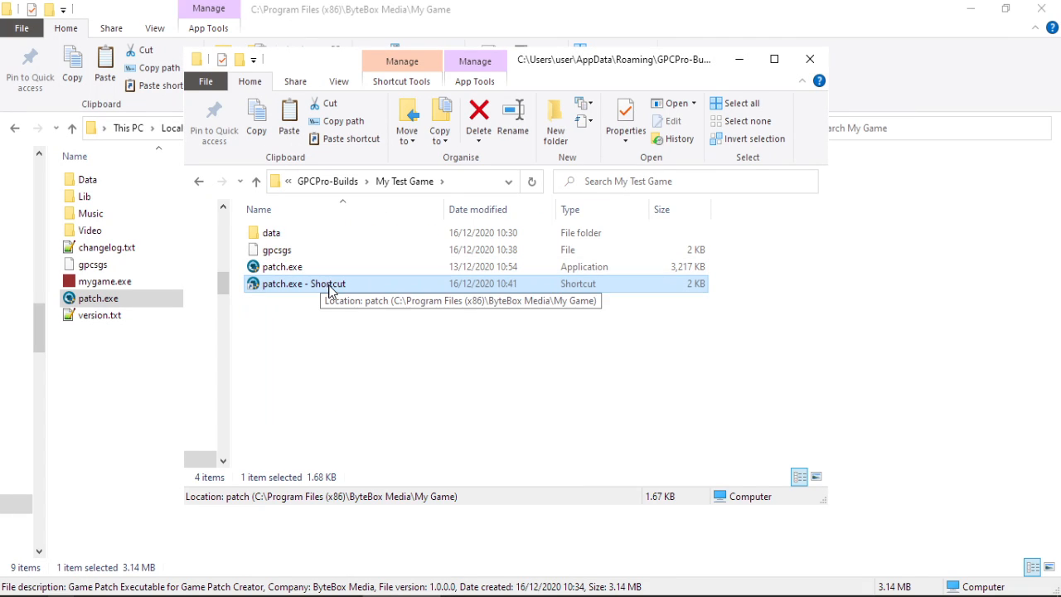
Launch patch.exe via the shortcut, approve UAC, and minimise the builds folder window.
double_click(330, 286)
left_click(488, 461)
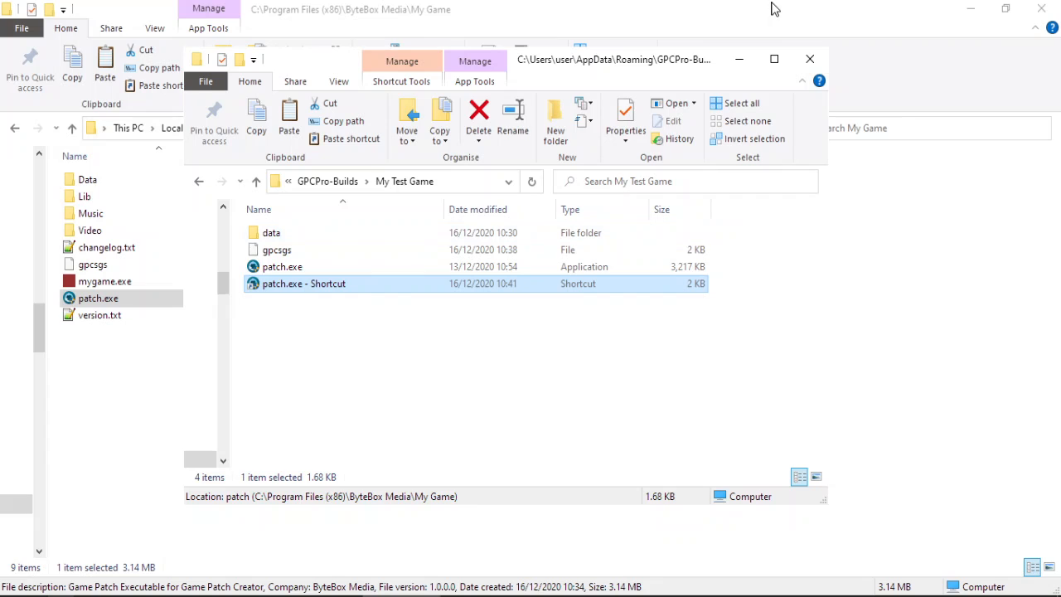
left_click(742, 59)
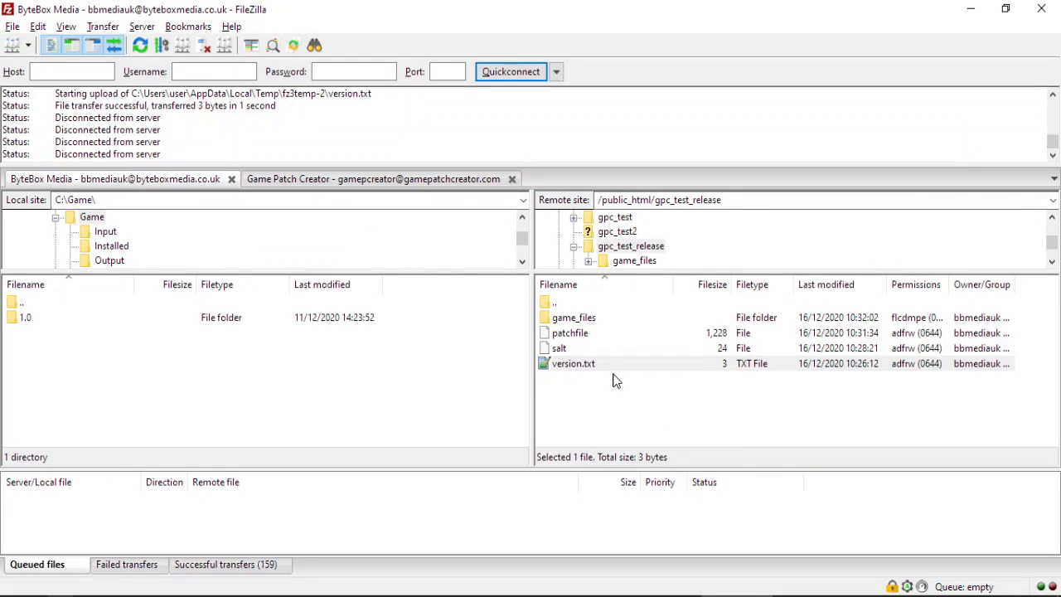
Upload patchfile from C:\Game\1.1\Ver to the server's gpc_test_release folder.
left_click(613, 379)
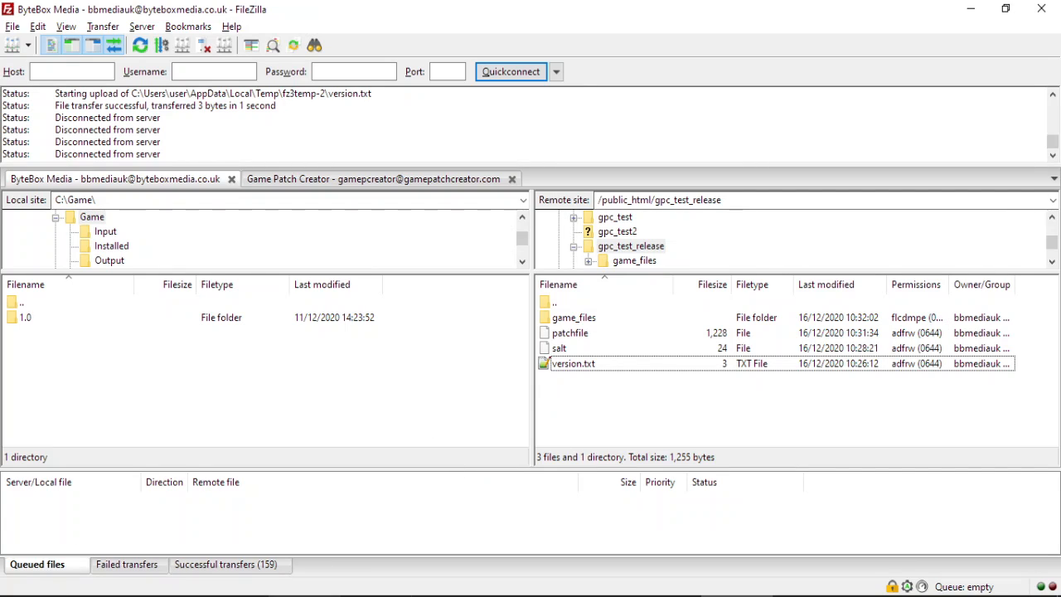
left_click(233, 596)
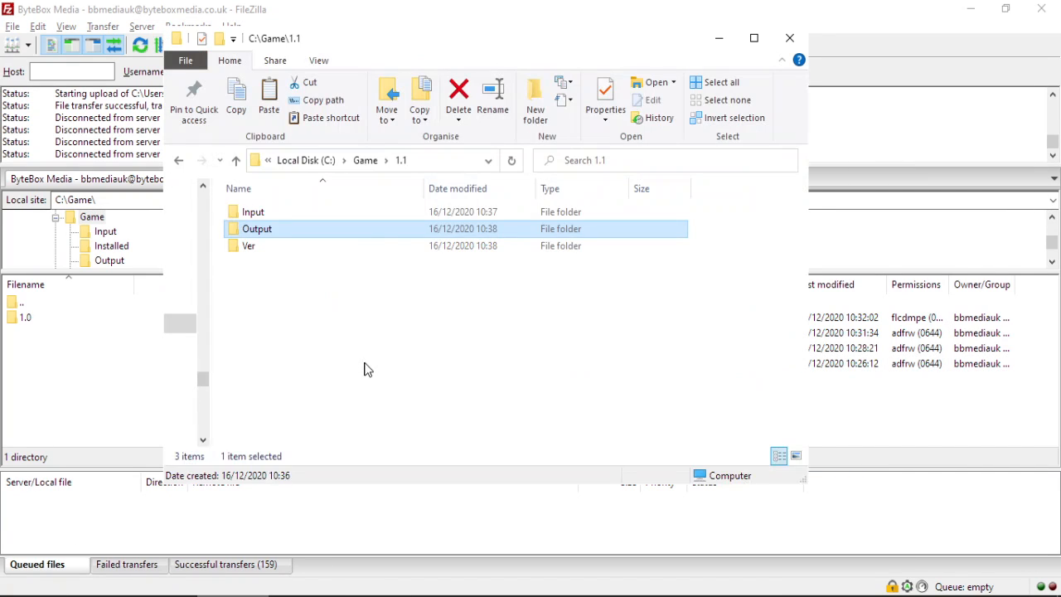
double_click(268, 246)
left_click_drag(268, 213, 949, 402)
Refresh FileZilla's server listing, then minimise FileZilla and close the Ver window.
left_click(848, 71)
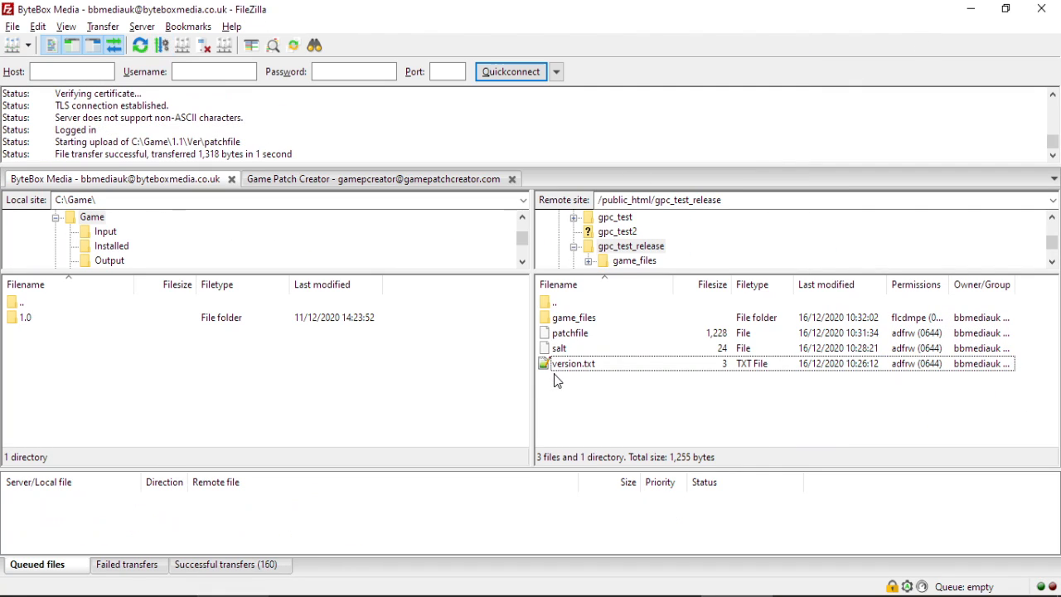
right_click(611, 421)
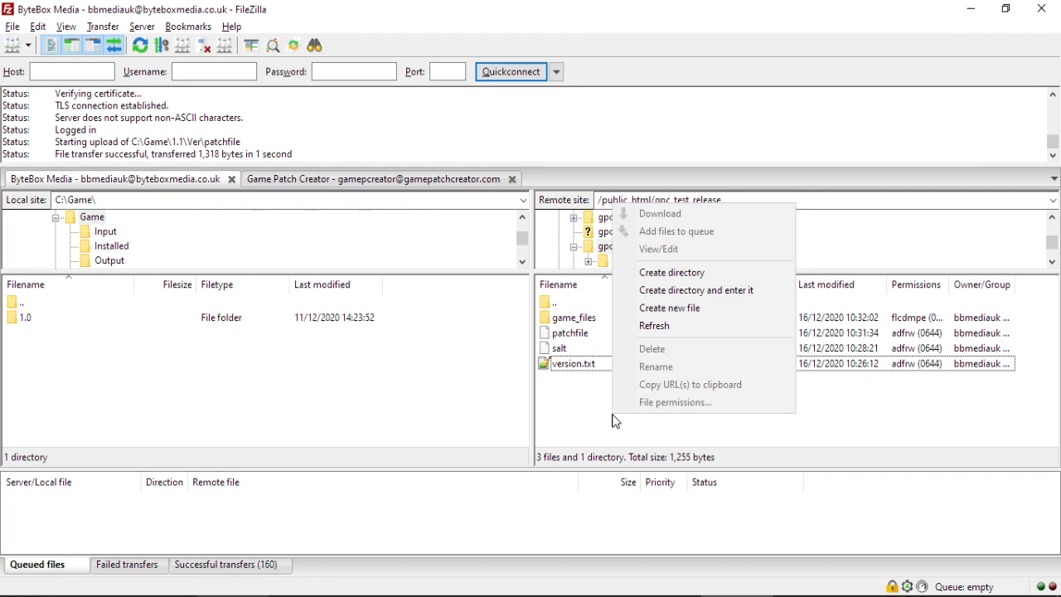
left_click(670, 326)
left_click(970, 9)
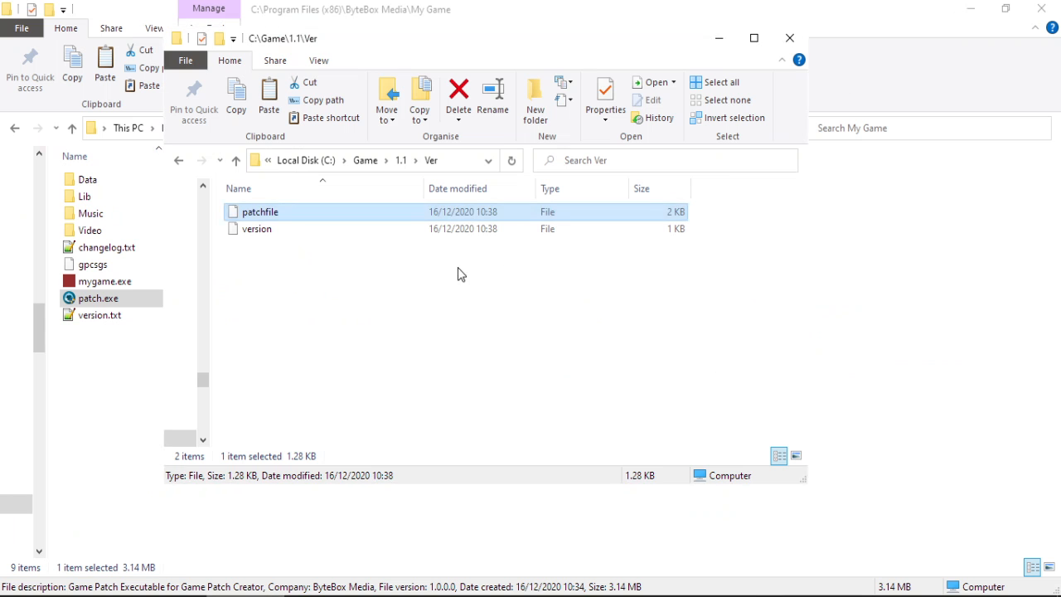
left_click(718, 37)
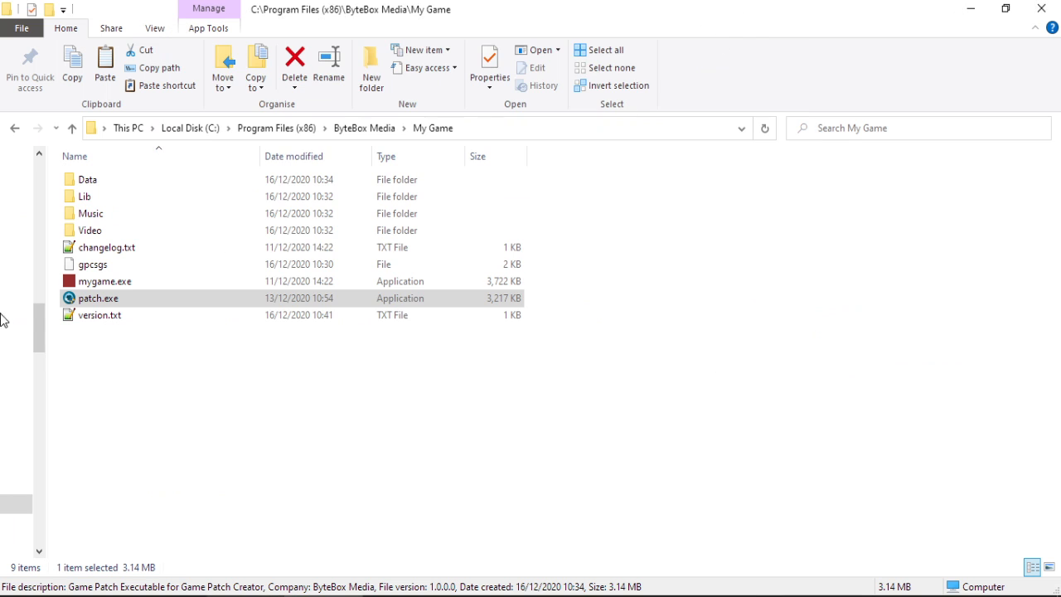
Edit the installed version.txt from 1.1 to 1.0 and save it with Notepad++ running as Administrator.
left_click(105, 323)
double_click(105, 324)
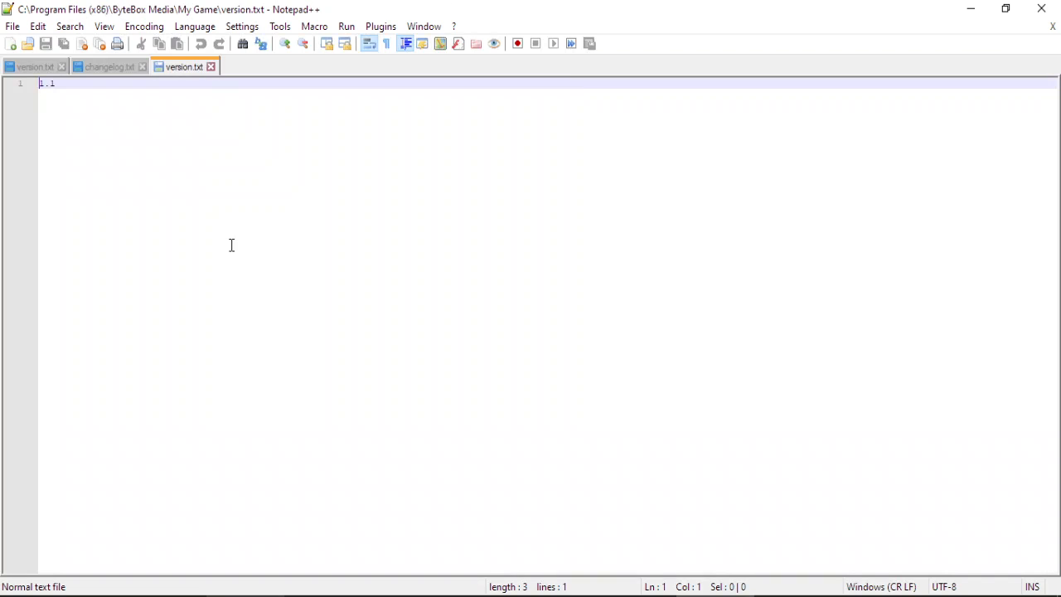
key("BackSpace")
type("0")
key("ctrl+s")
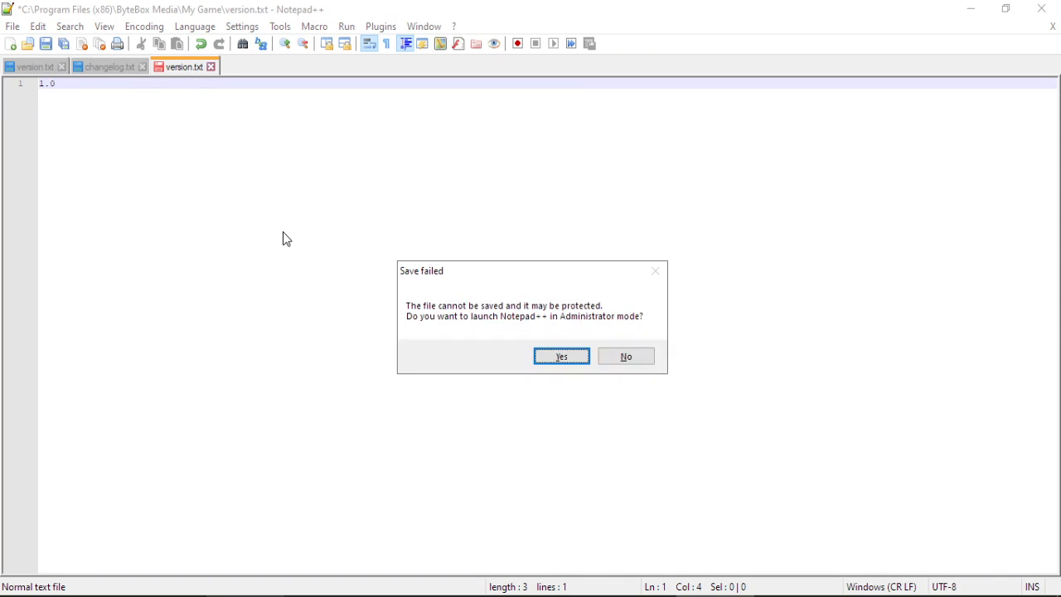
key("Return")
left_click(482, 400)
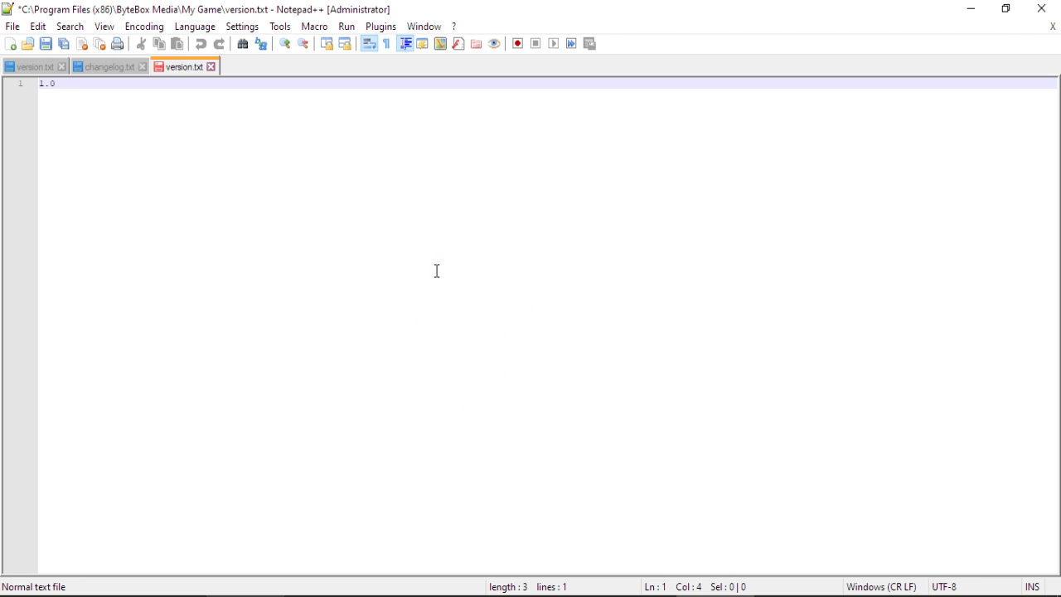
key("ctrl+s")
Run patch.exe with administrator approval to apply the update.
left_click(985, 9)
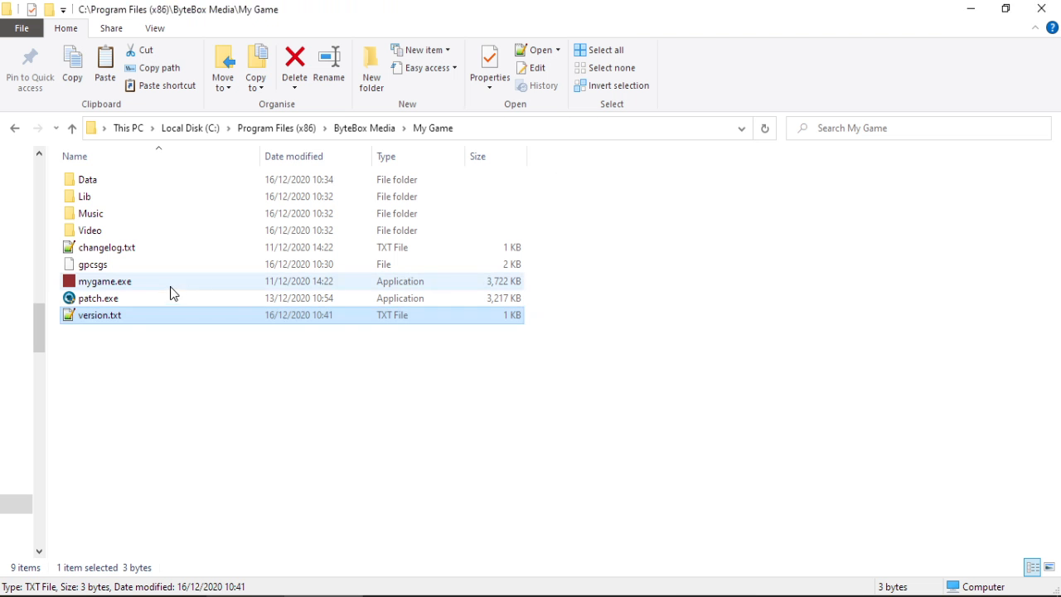
double_click(95, 298)
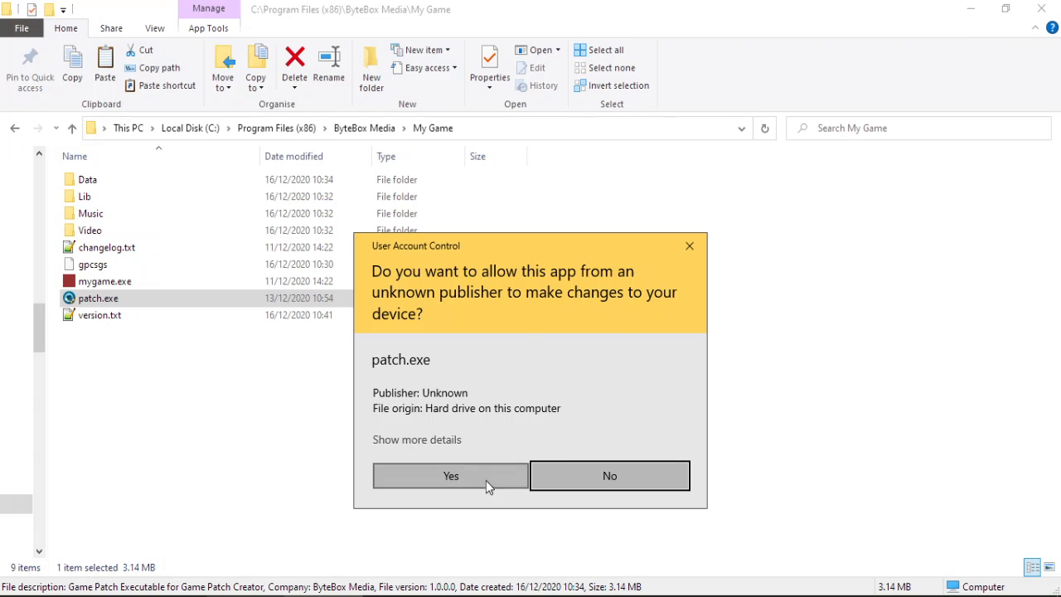
left_click(486, 480)
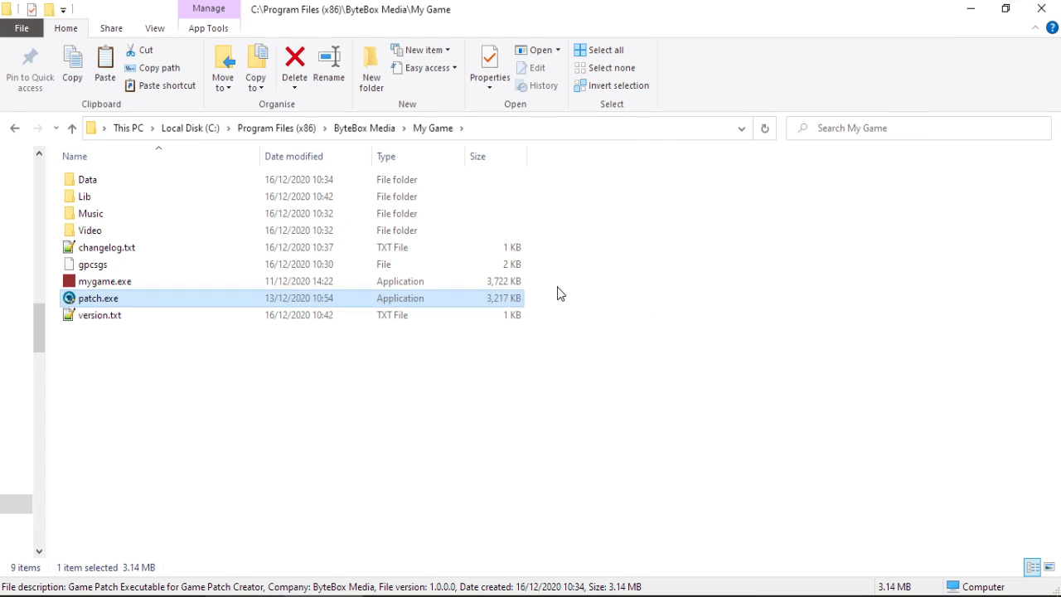
Confirm version.txt reloads as 1.1 and changelog.txt ends with the new test update line.
double_click(115, 317)
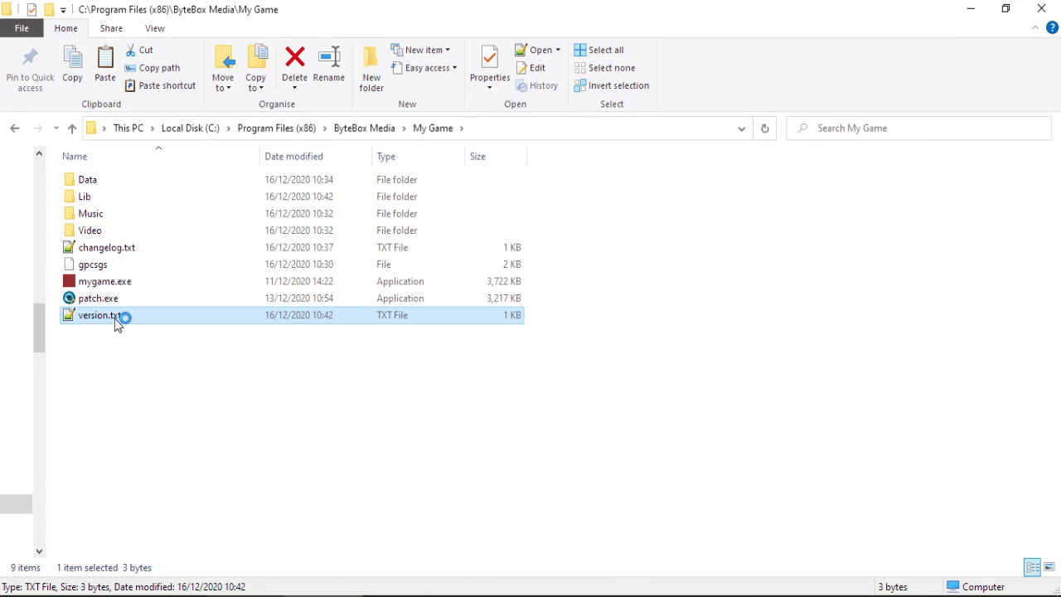
left_click(590, 367)
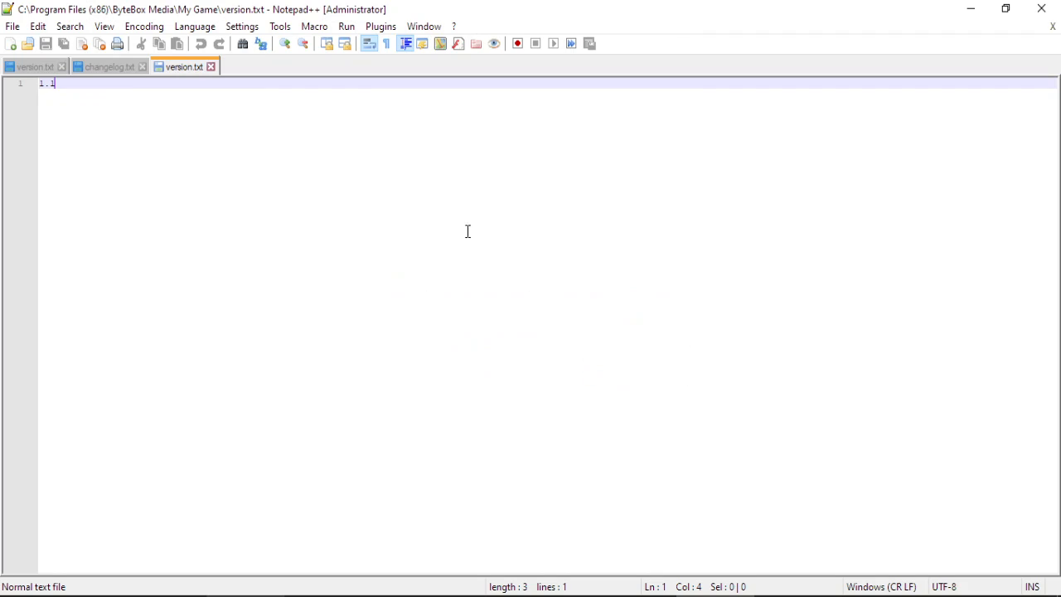
left_click(982, 8)
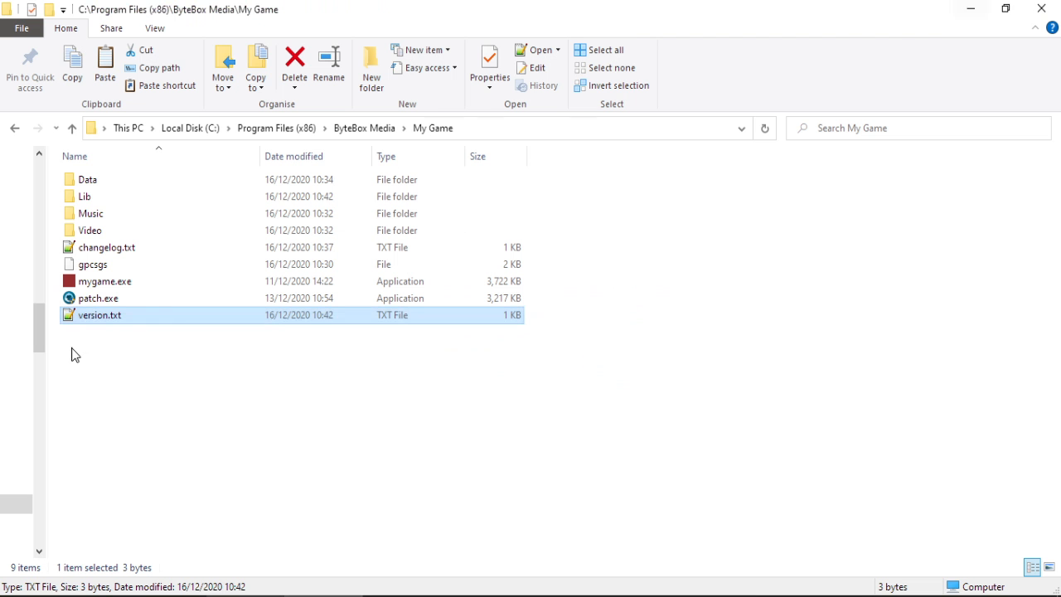
double_click(136, 253)
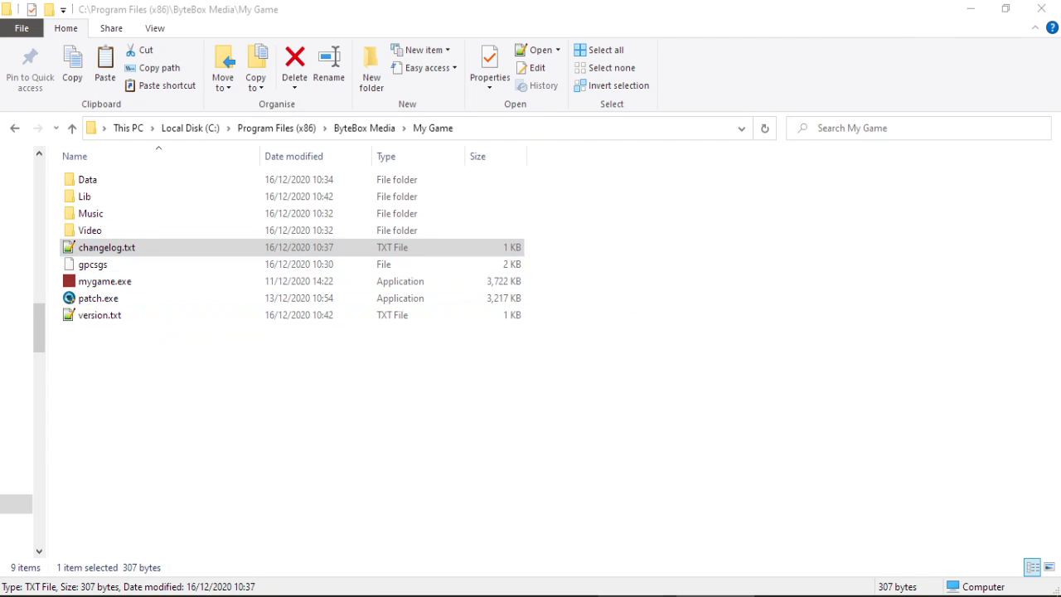
left_click_drag(212, 276, 3, 267)
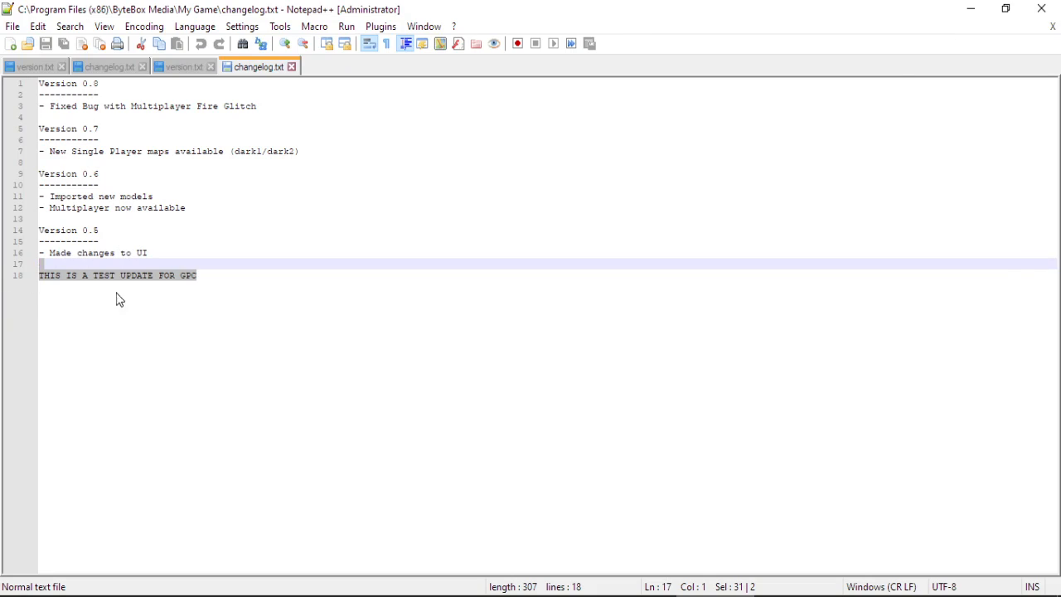
left_click(1043, 9)
double_click(127, 199)
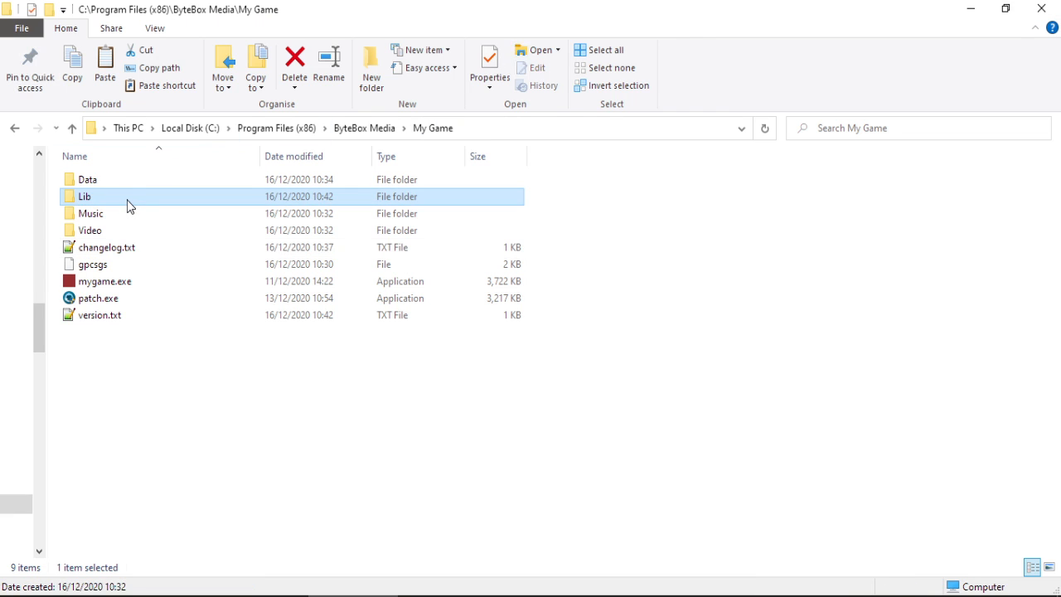
left_click(128, 199)
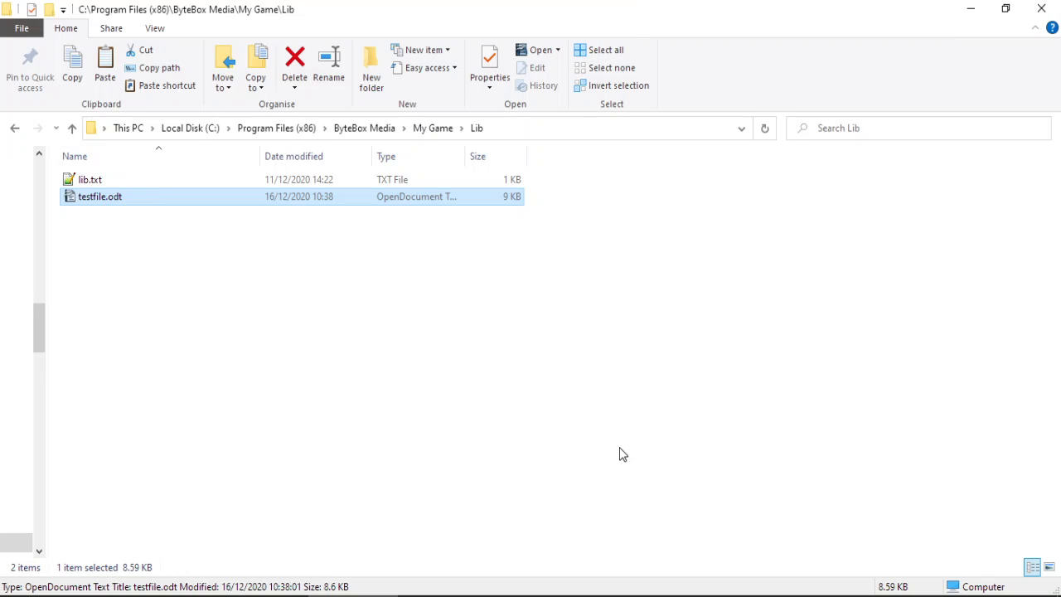
left_click(530, 376)
left_click(431, 131)
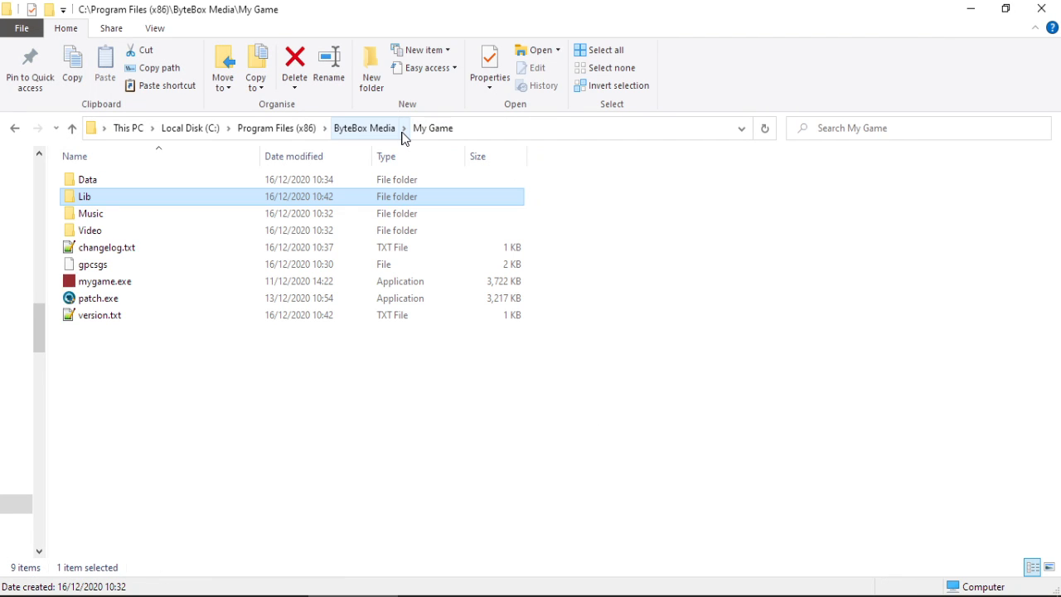
left_click(537, 428)
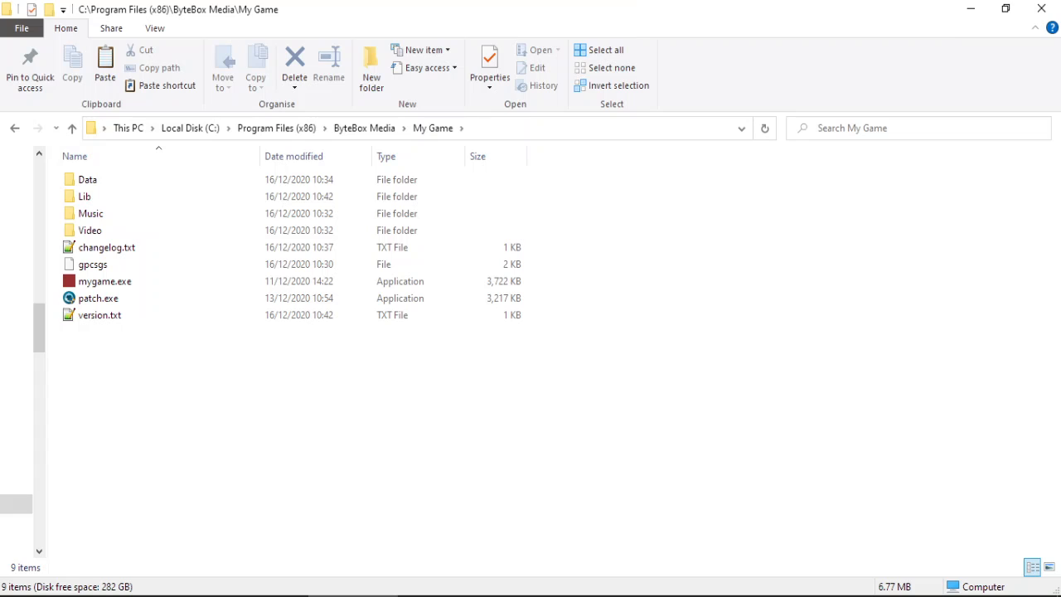
Start a Notepad checklist with '- Open GPC' and enlarge the window.
key("super")
type("notepad")
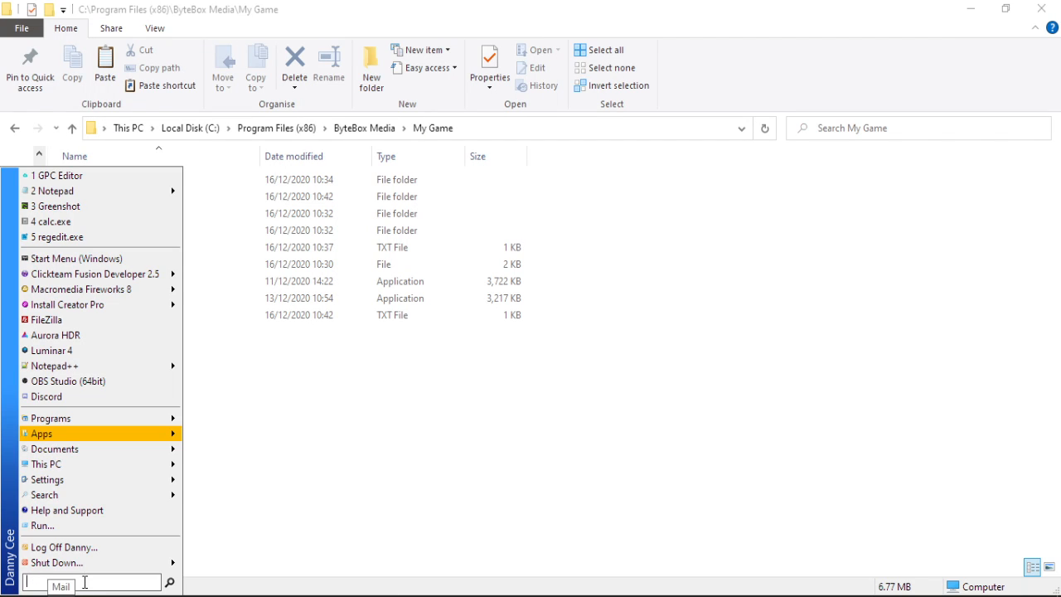
key("Down")
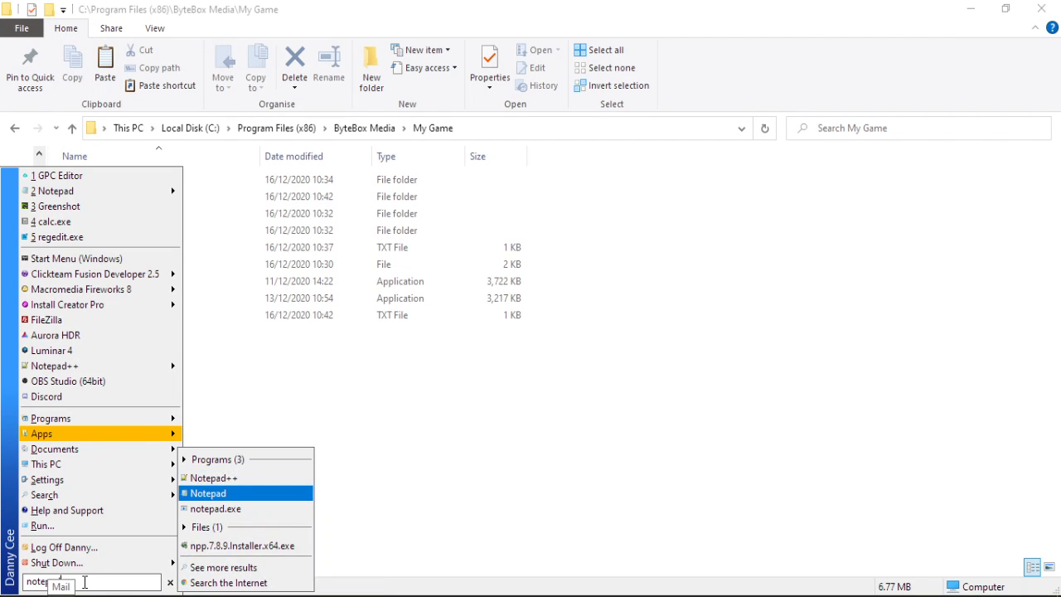
key("Return")
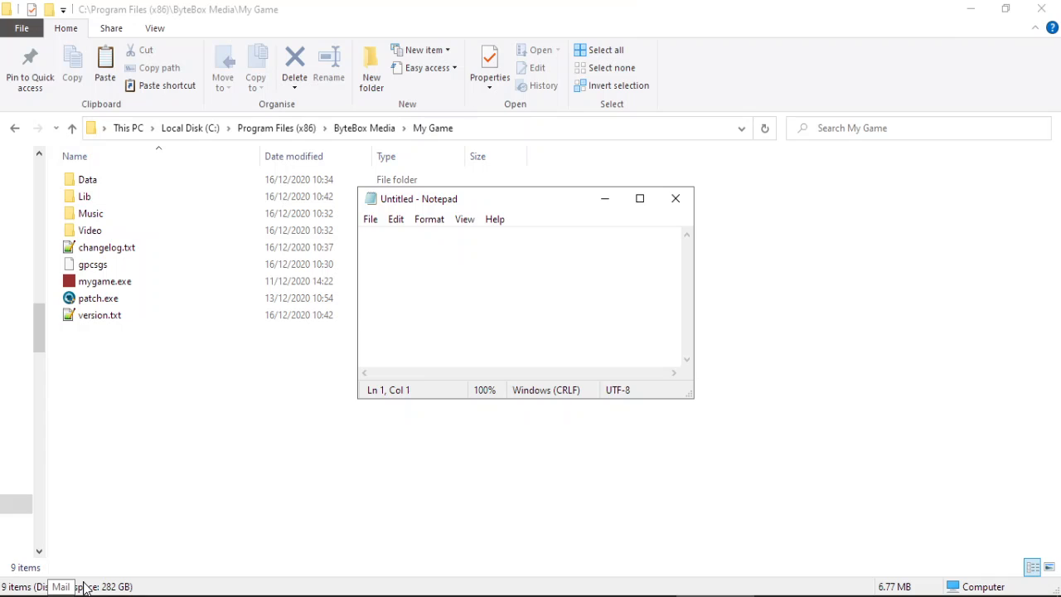
type("- Open GPC")
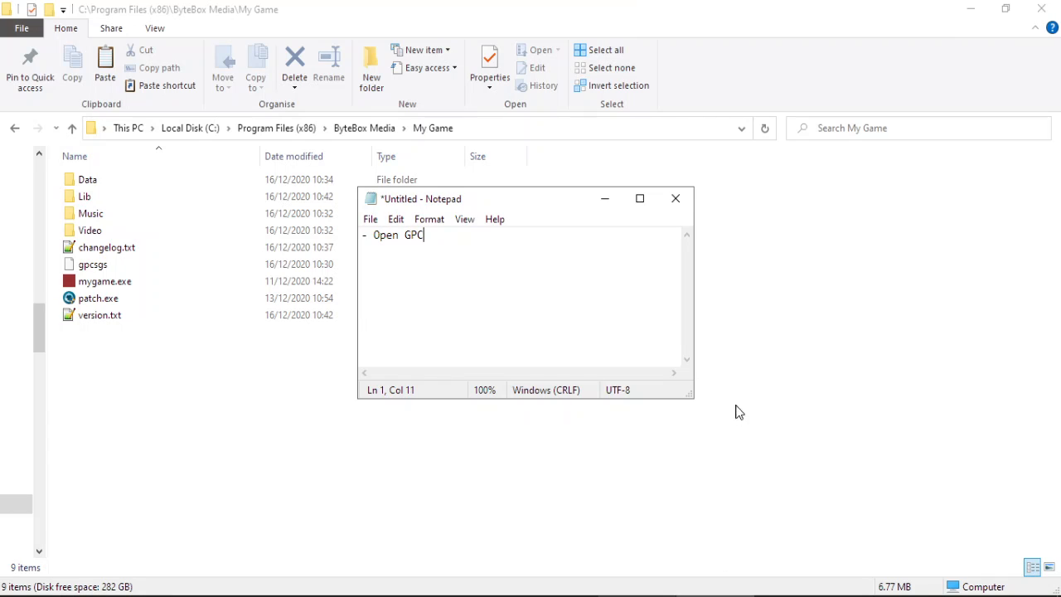
left_click_drag(691, 394, 936, 443)
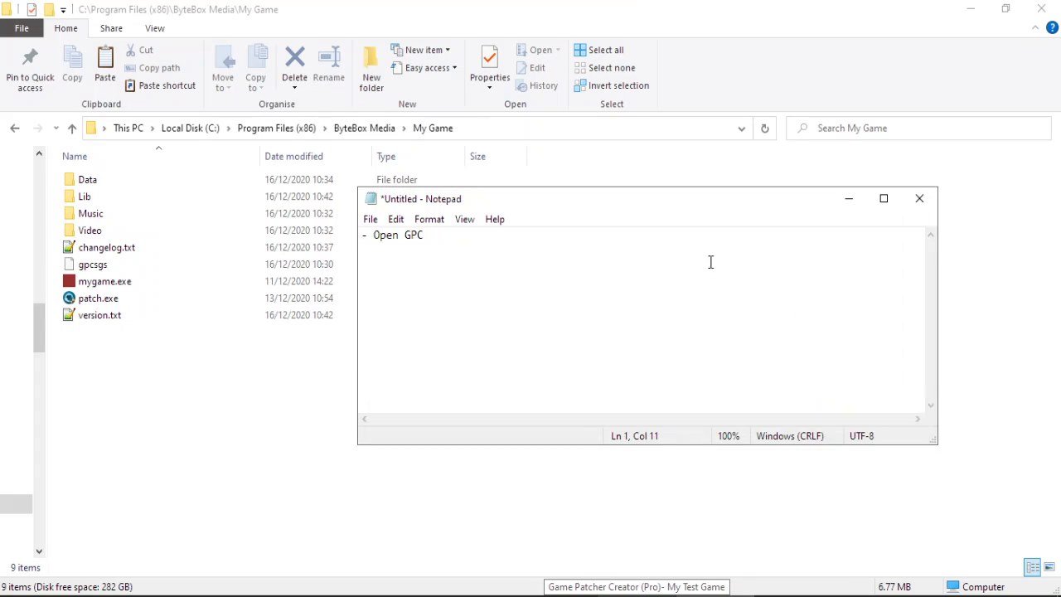
left_click_drag(677, 205, 523, 209)
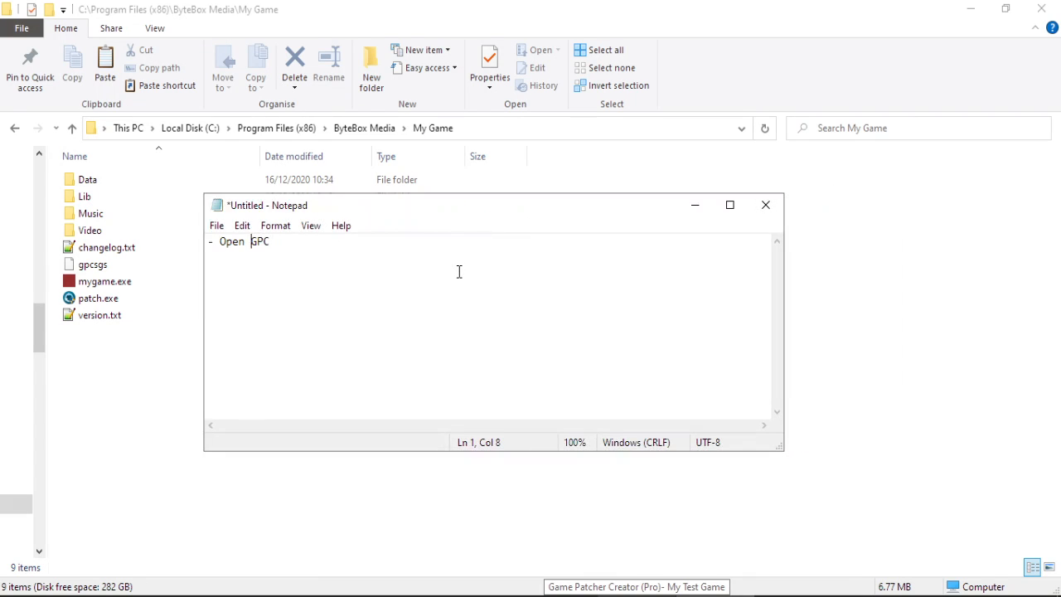
Add a 'Prepare patch folder' step with Input Folder, Output Folder and Ver sub-items.
key("Return")
type("- ")
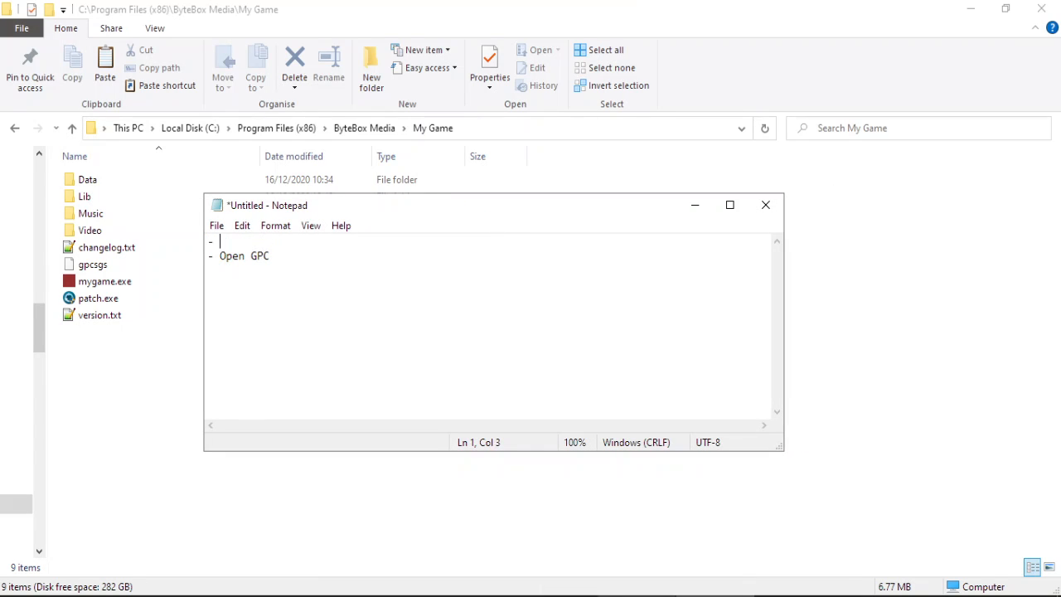
type("Prepare patch folder (Game")
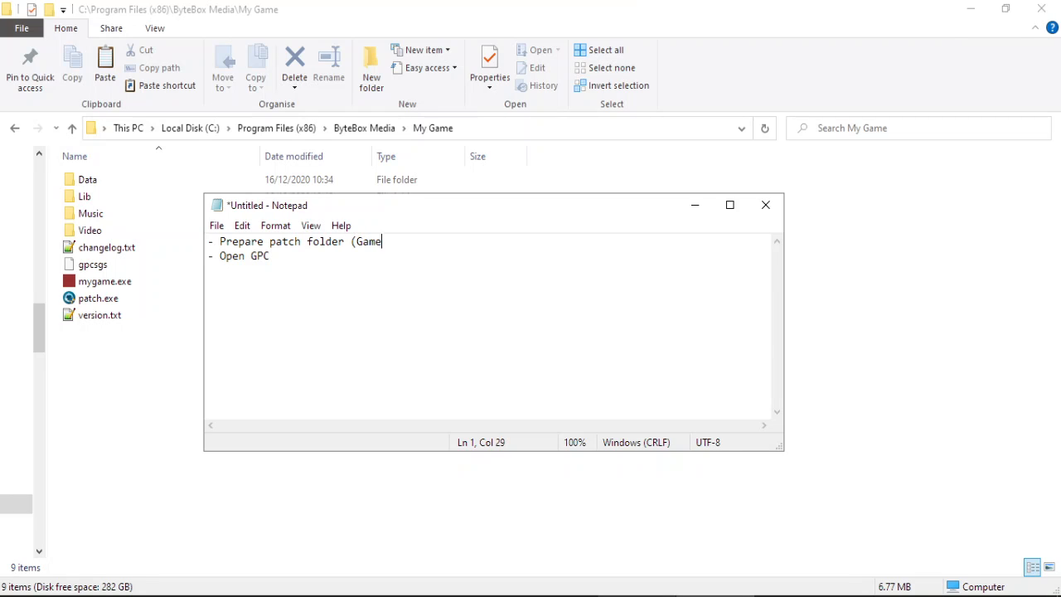
type("\\Version Number\\Inpu")
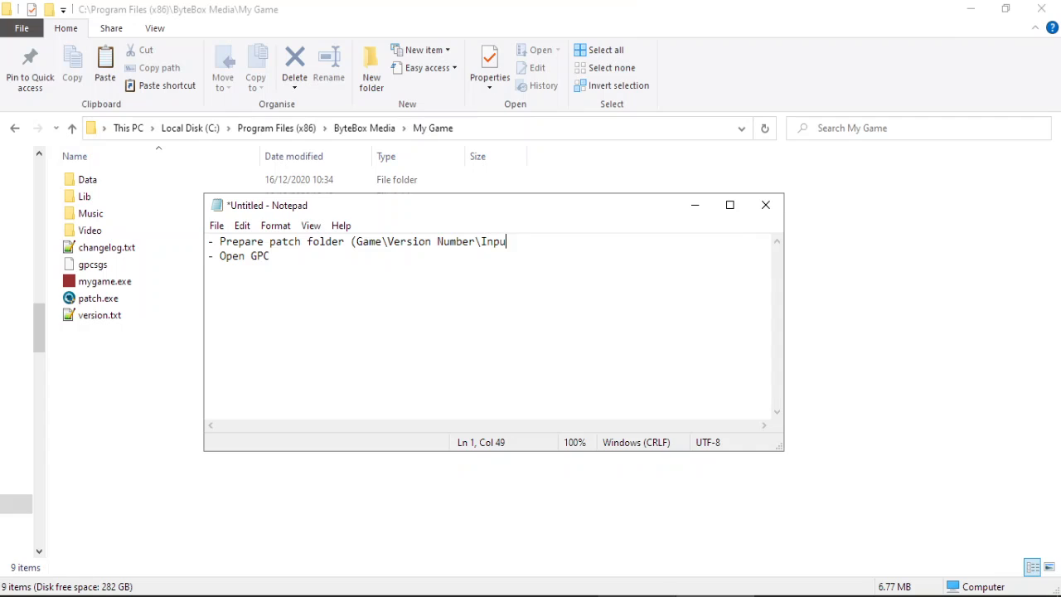
key("BackSpace")
key("BackSpace")
key("BackSpace")
key("Return")
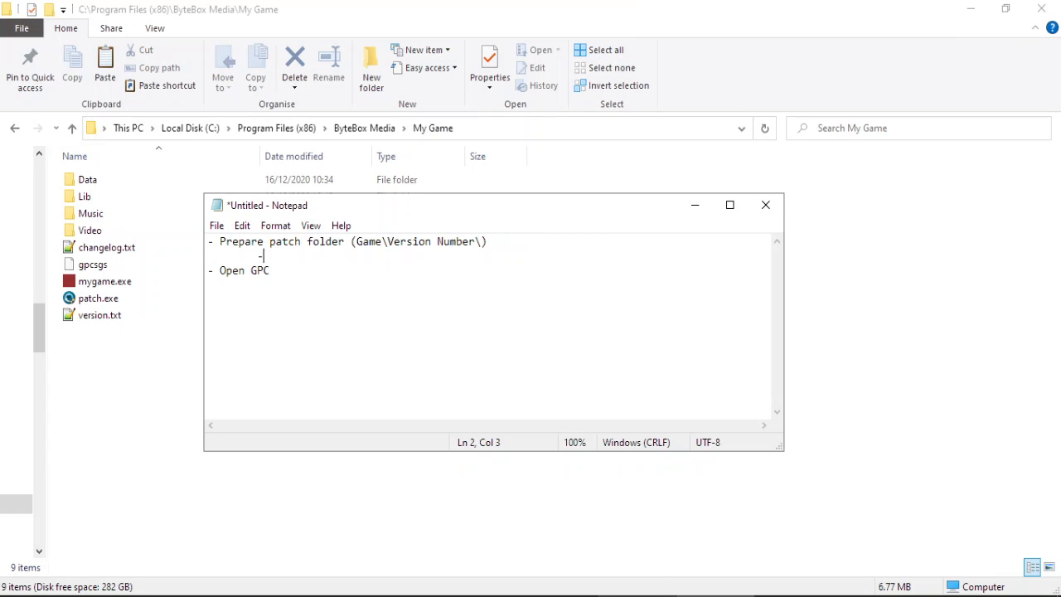
type("- Input Folder")
key("Return")
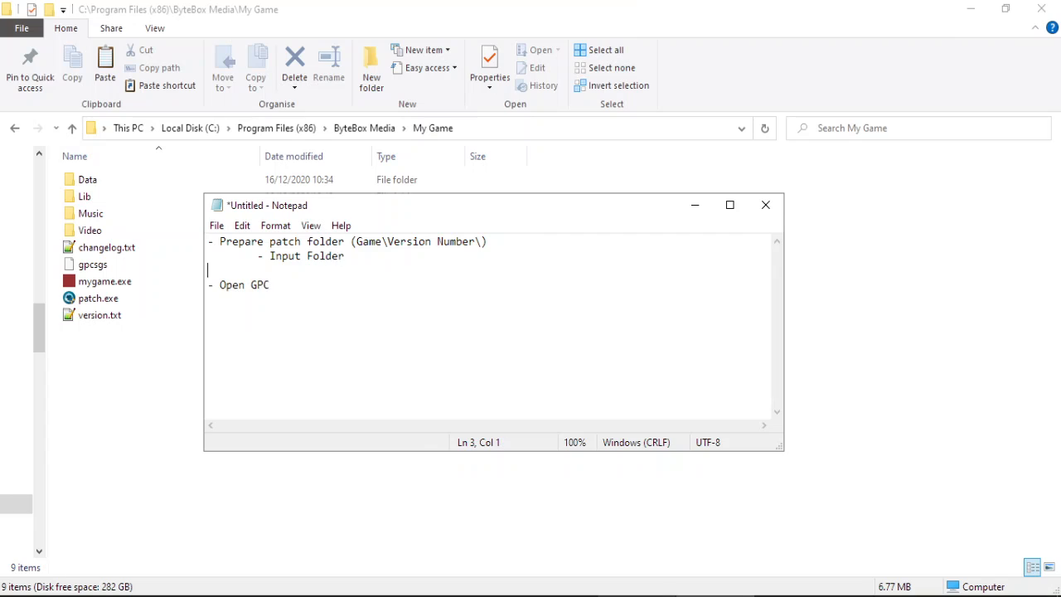
type("- Output Folder")
key("Return")
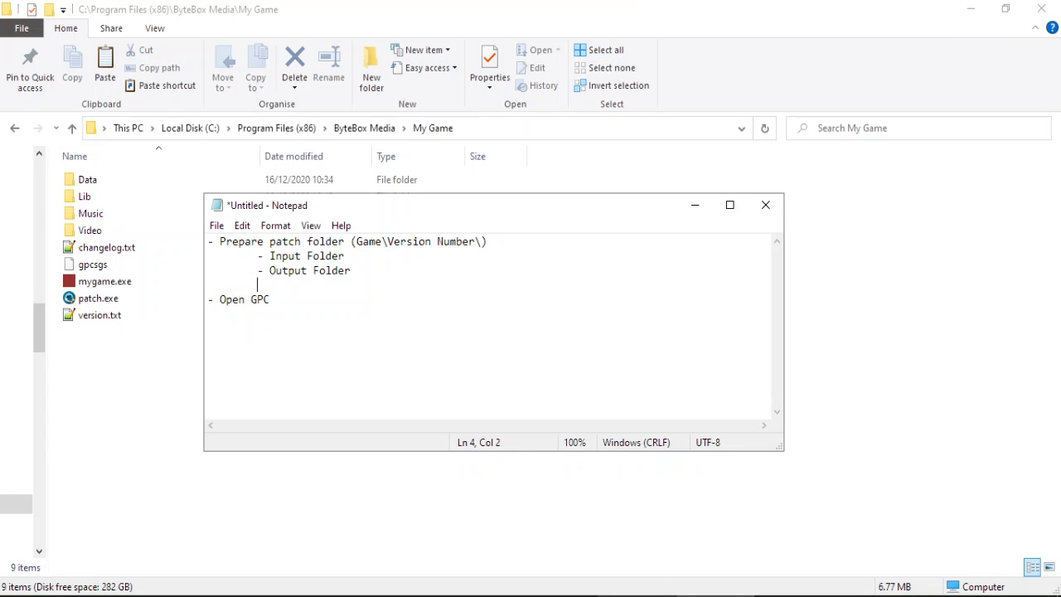
type("- Ver")
key("Return")
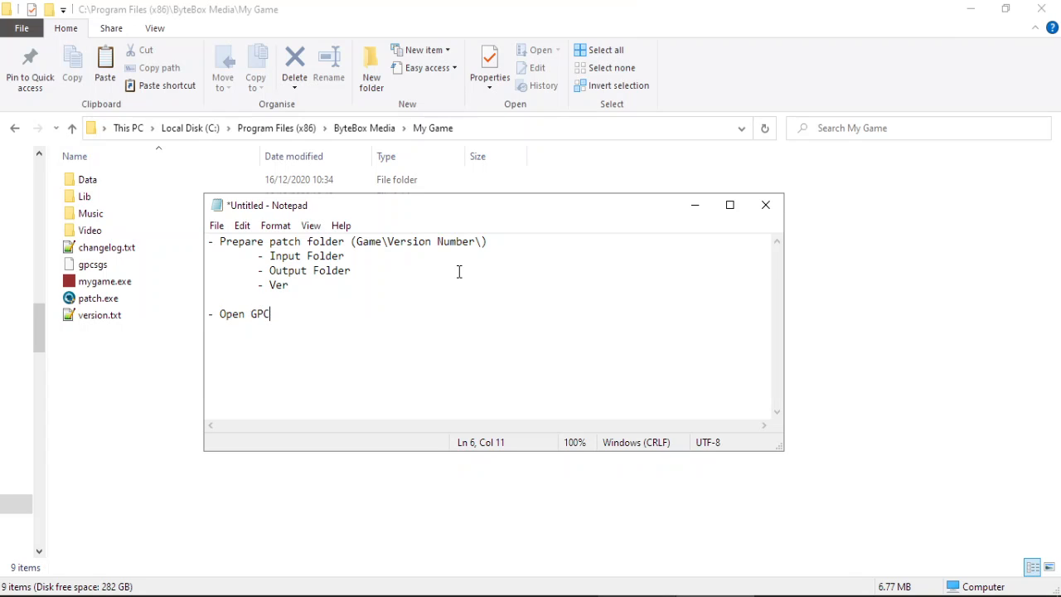
Add the Build New Patch steps: select new folders, specify patch number, Build Patch.
key("Return")
type("- Cli")
key("BackSpace")
key("BackSpace")
key("BackSpace")
type("Build New Patch - ")
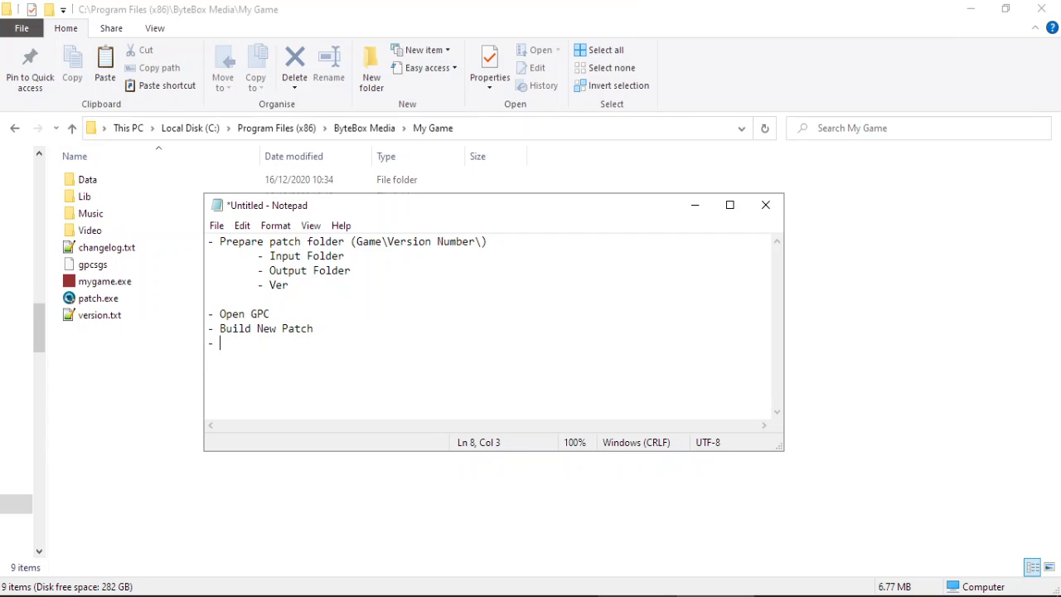
type("Select new folde")
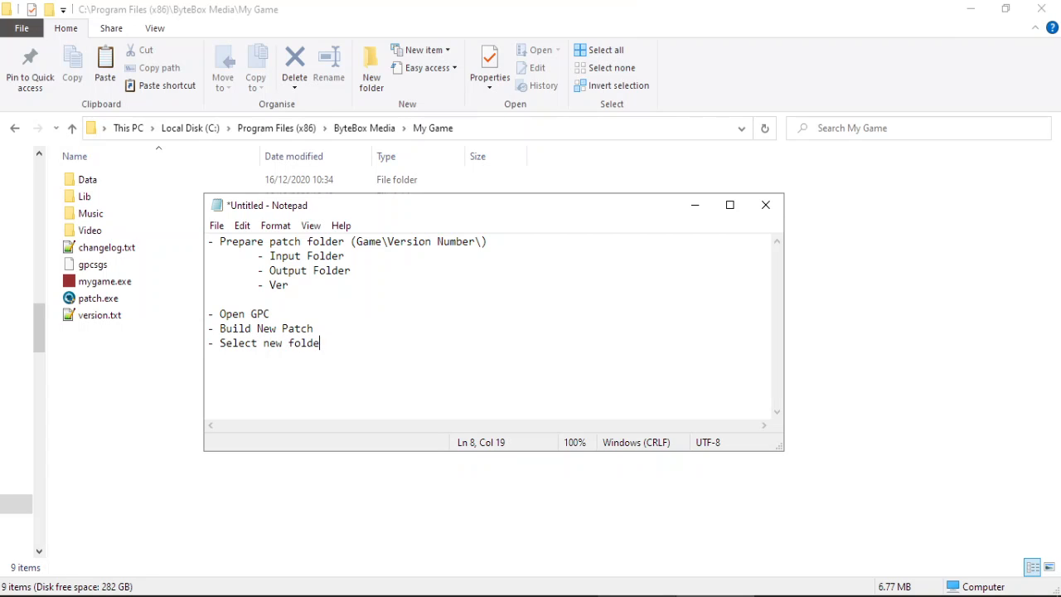
type("rs - Specify patch number")
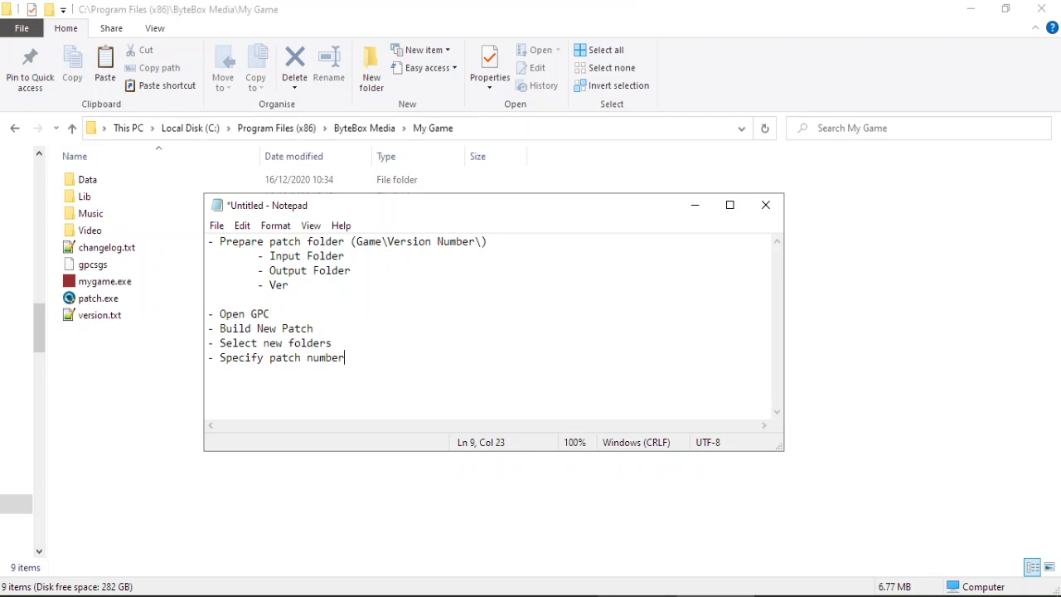
type(" - Build Patch")
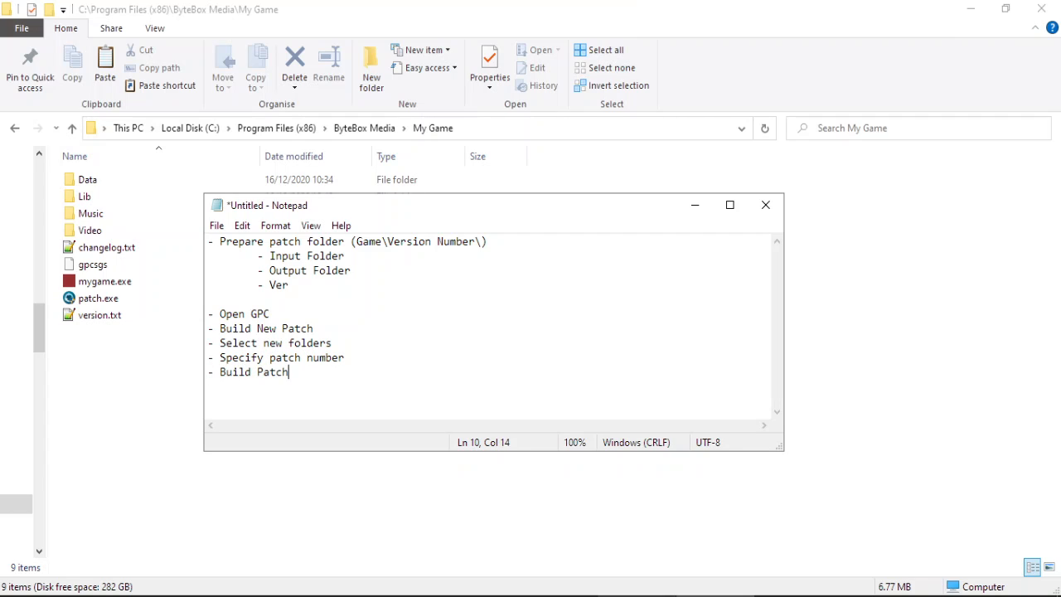
Add the upload, overwrite Patch File list and Change Remote Version number steps, resizing the window.
key("Return")
type("- Upload the modified files")
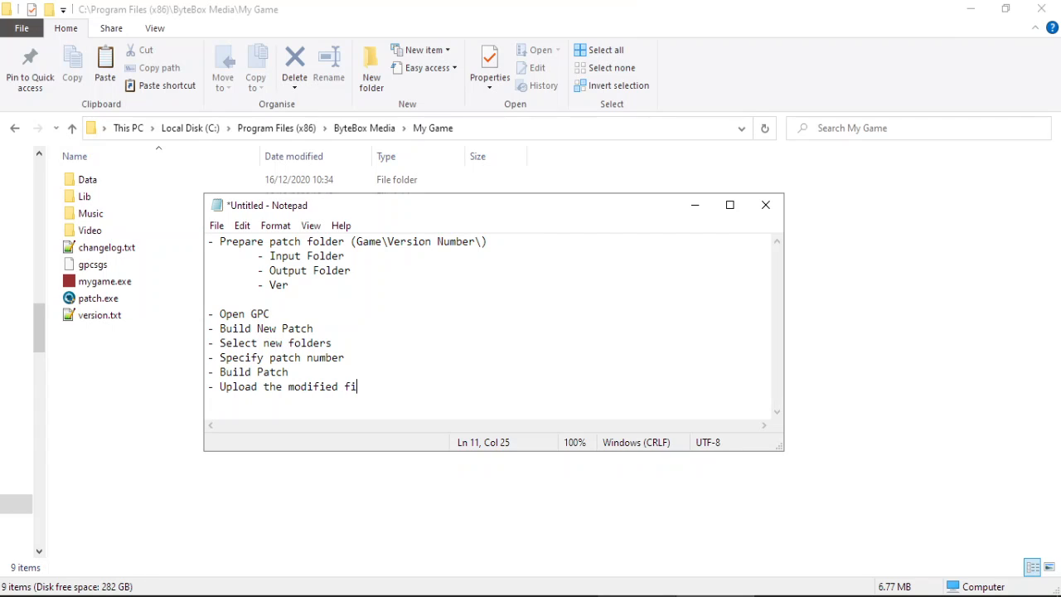
key("Return")
type("- Upload and Overwrite ")
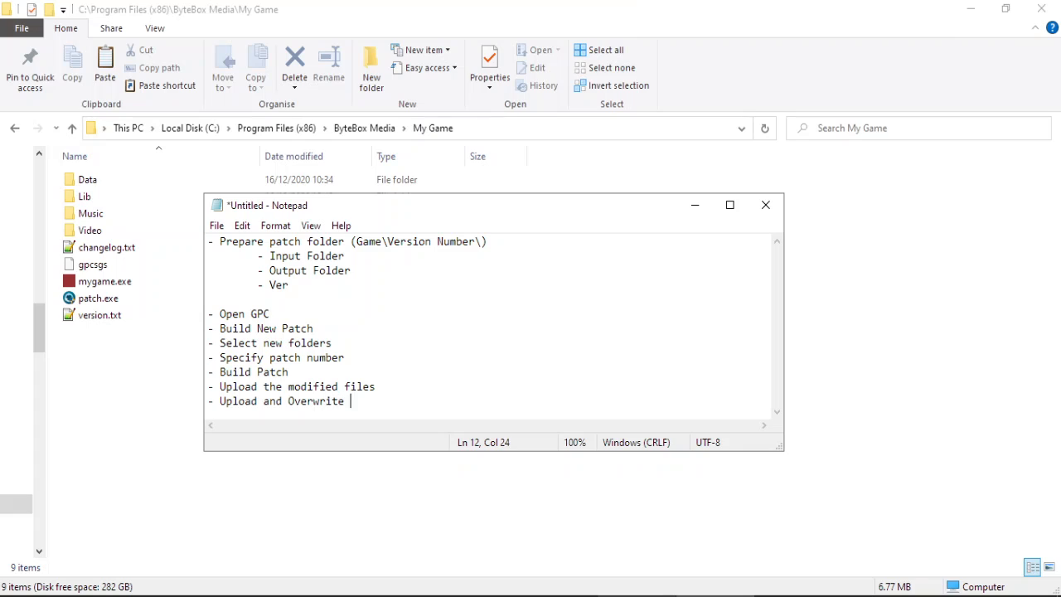
type("the Patch File list")
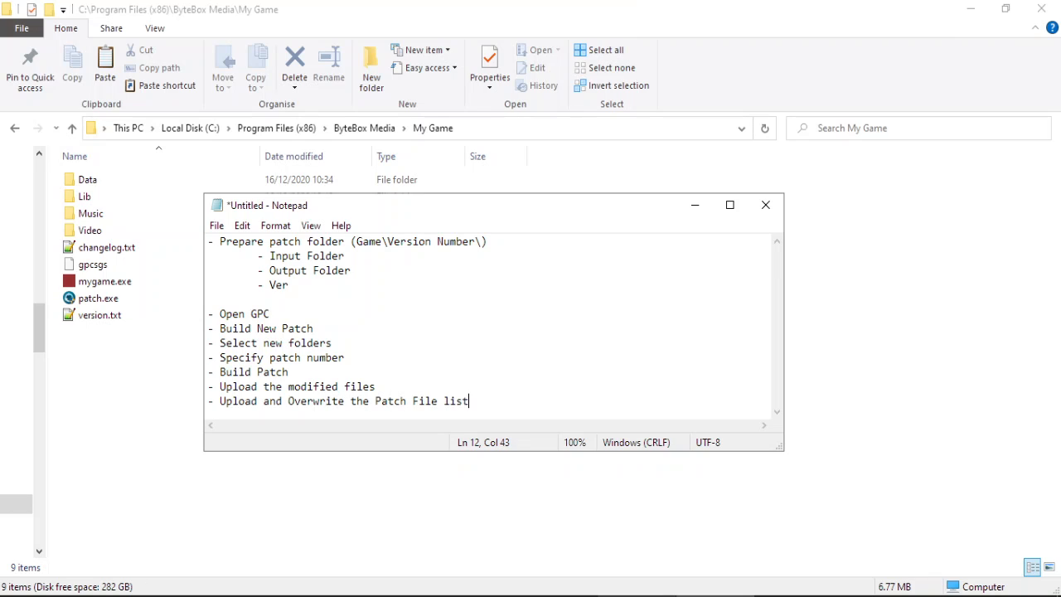
key("Return")
type("- Change")
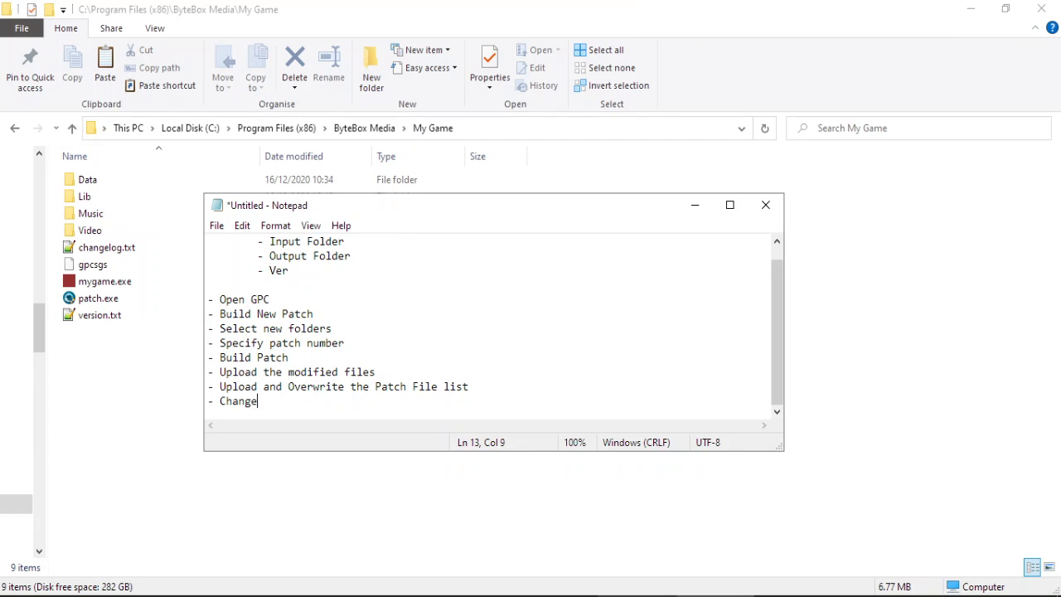
type(" Remote Versio")
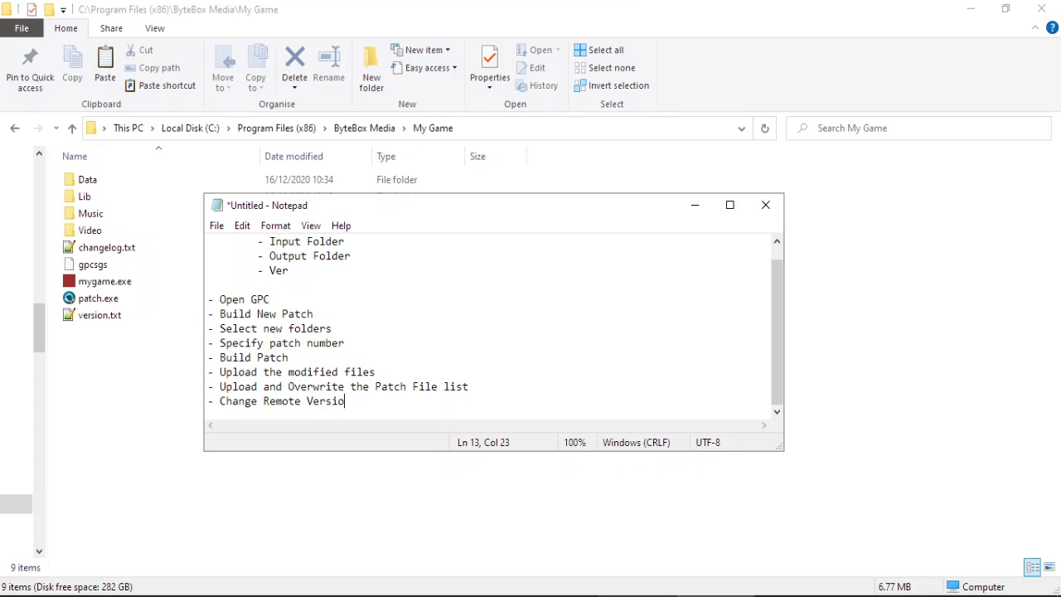
type("n number")
left_click_drag(609, 203, 651, 83)
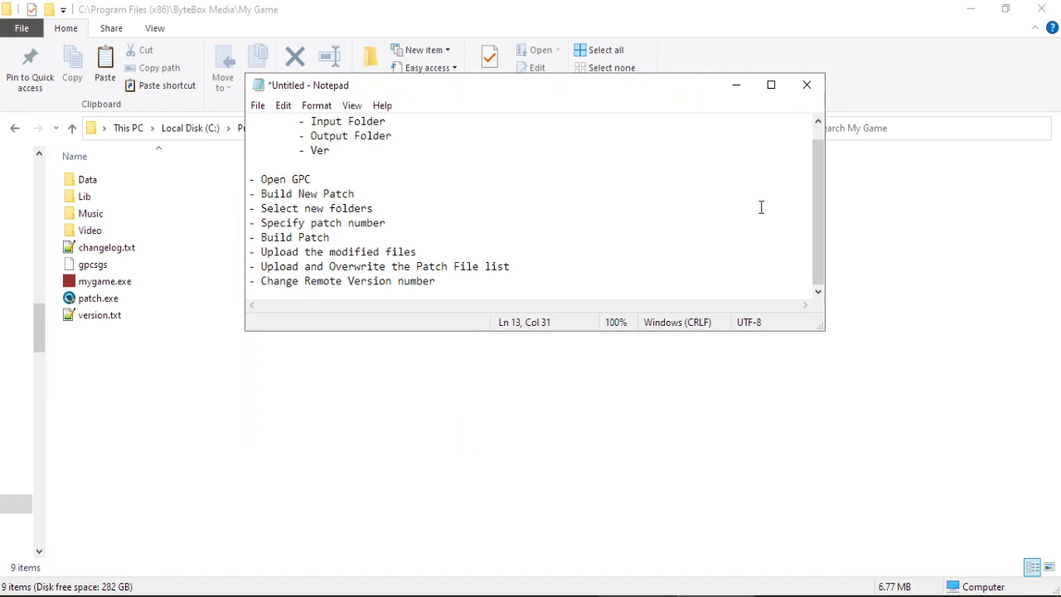
left_click_drag(823, 329, 830, 473)
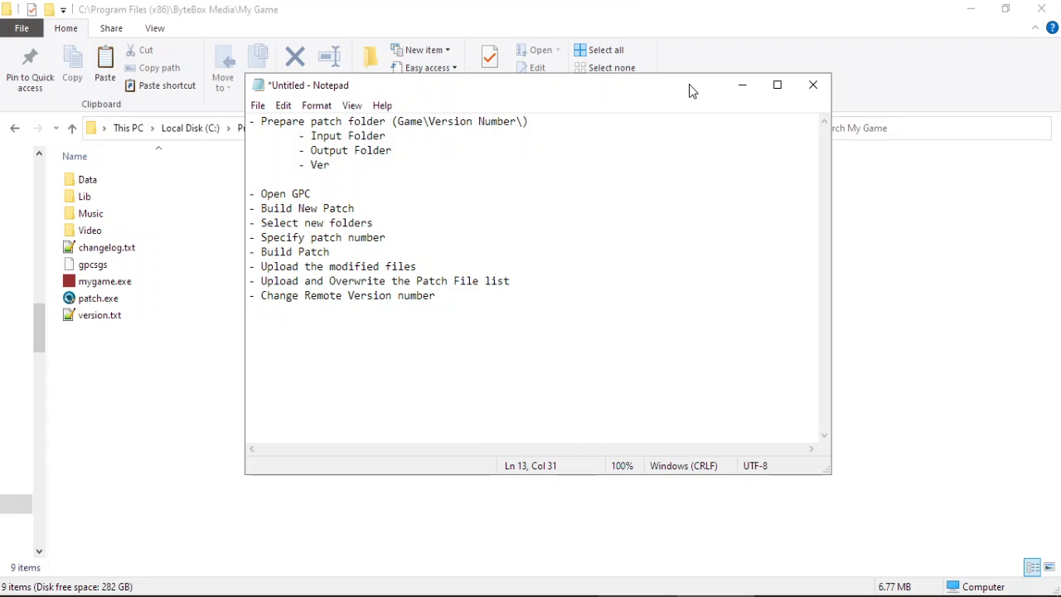
left_click_drag(692, 90, 685, 153)
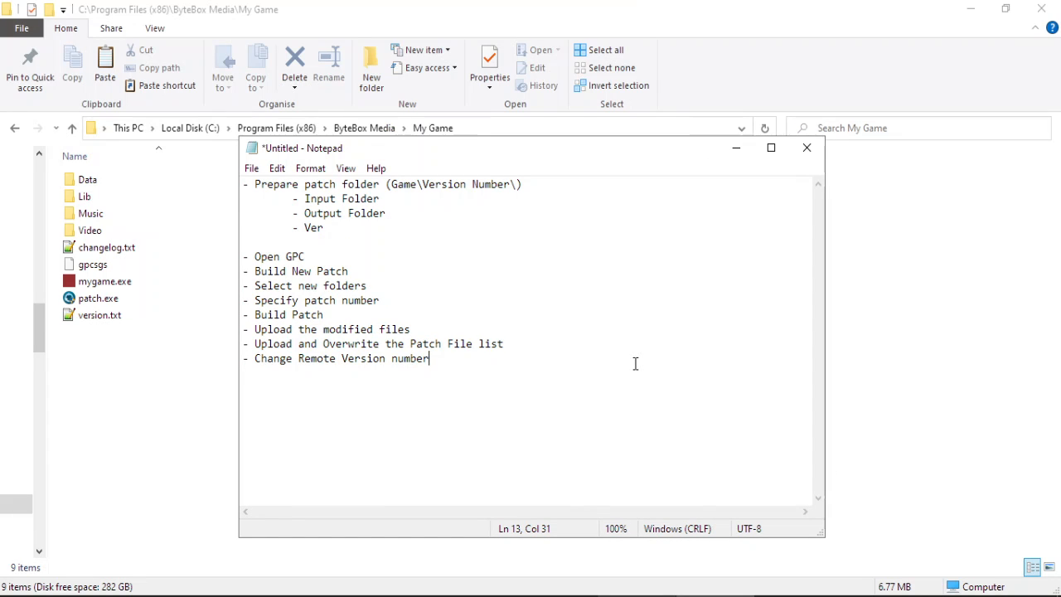
Select all six game files and folders in the 1.1 Input folder.
left_click(472, 7)
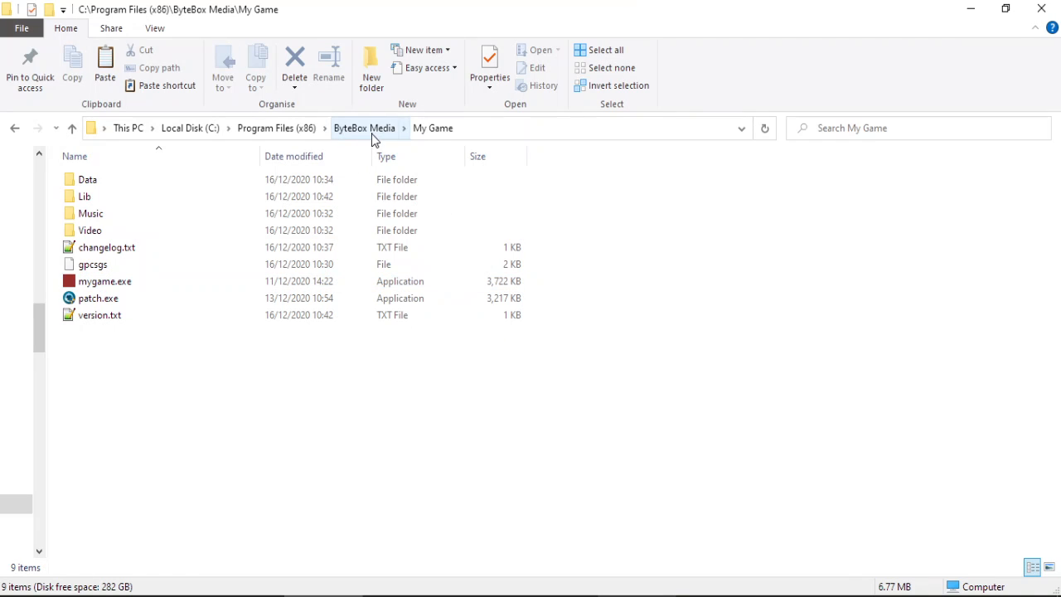
left_click(245, 595)
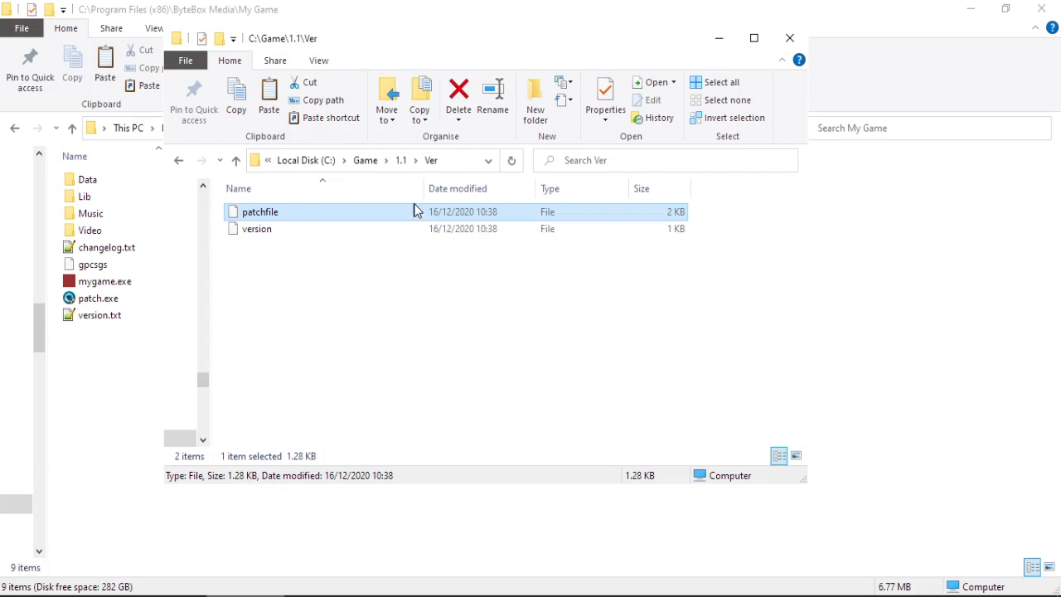
left_click(399, 160)
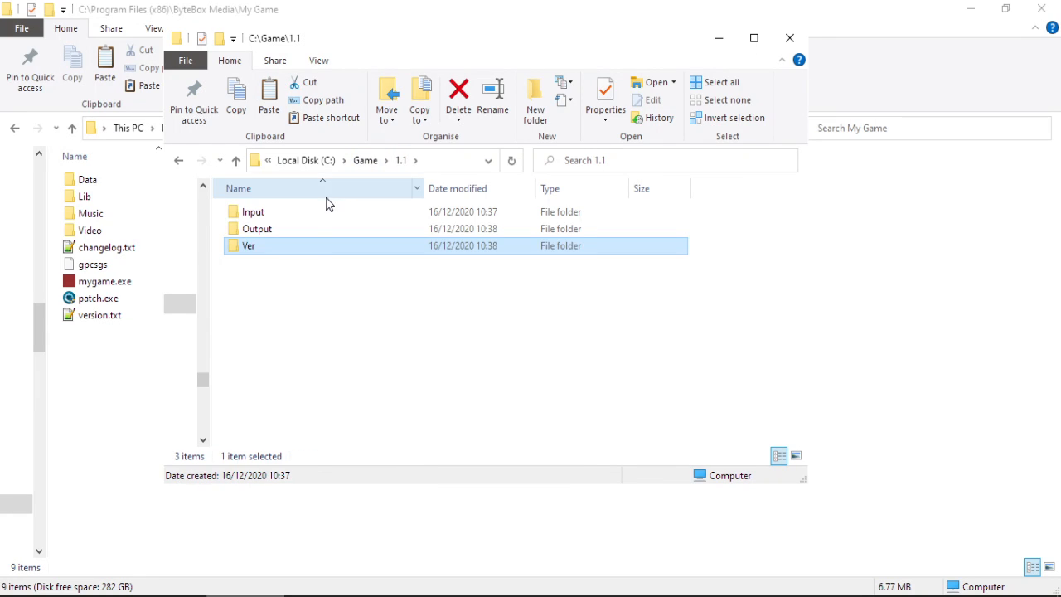
double_click(308, 214)
left_click_drag(283, 316, 243, 217)
left_click(246, 214, "shift")
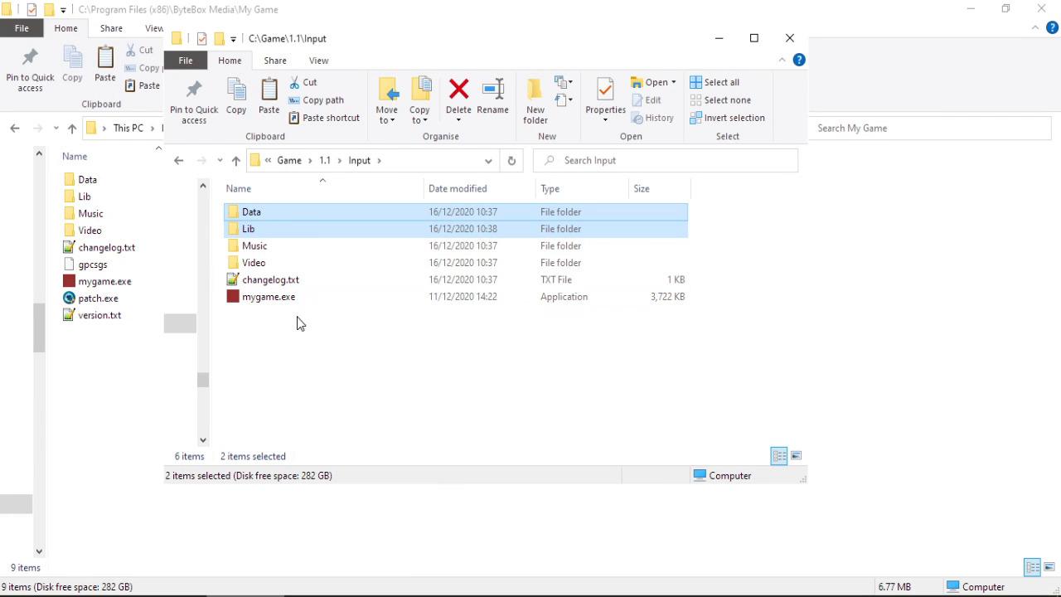
left_click_drag(297, 321, 249, 204)
Create C:\Game\1.2 with an Input subfolder and paste the game files into it.
left_click(324, 163)
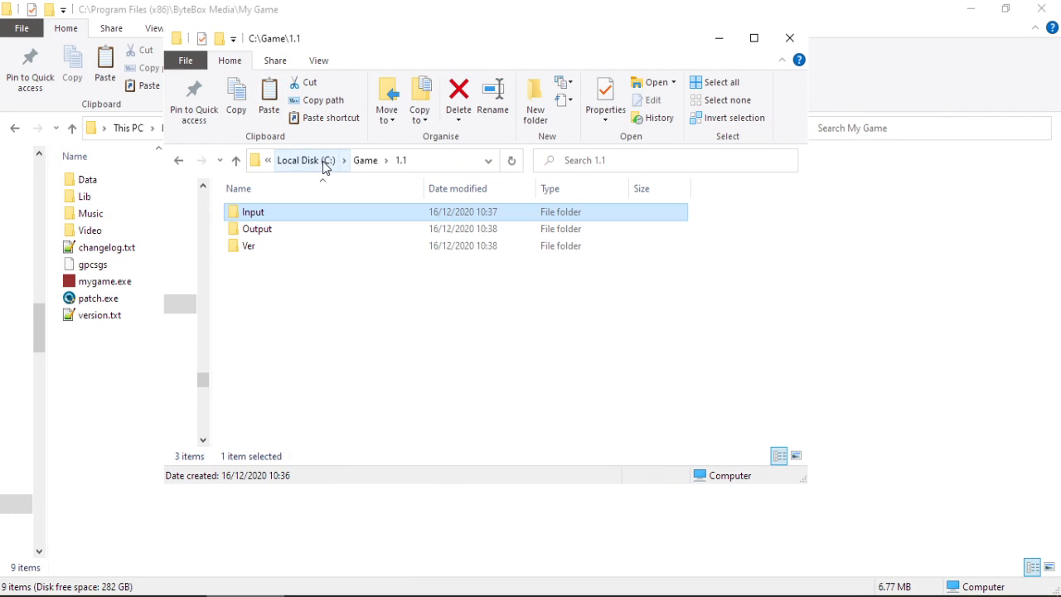
left_click(367, 162)
right_click(317, 313)
type("w")
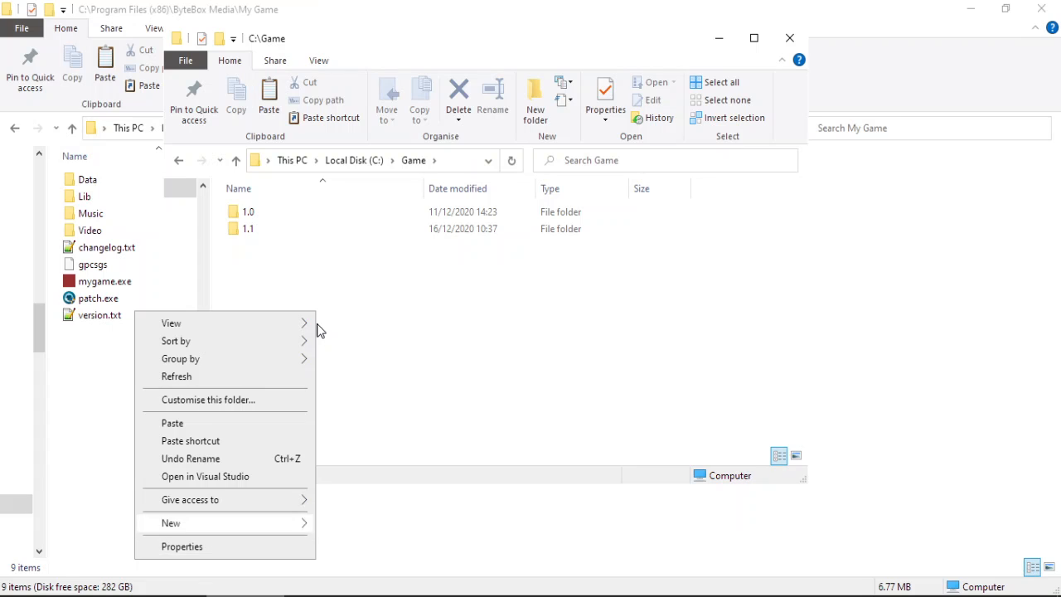
type("f")
type("1.2")
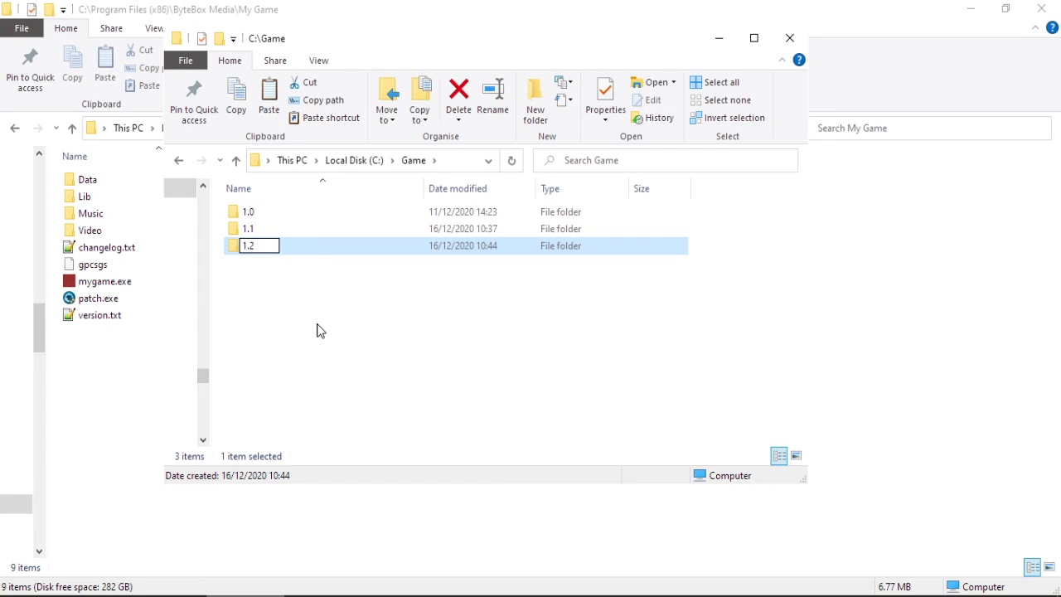
key("Return")
key("Return")
right_click(316, 330)
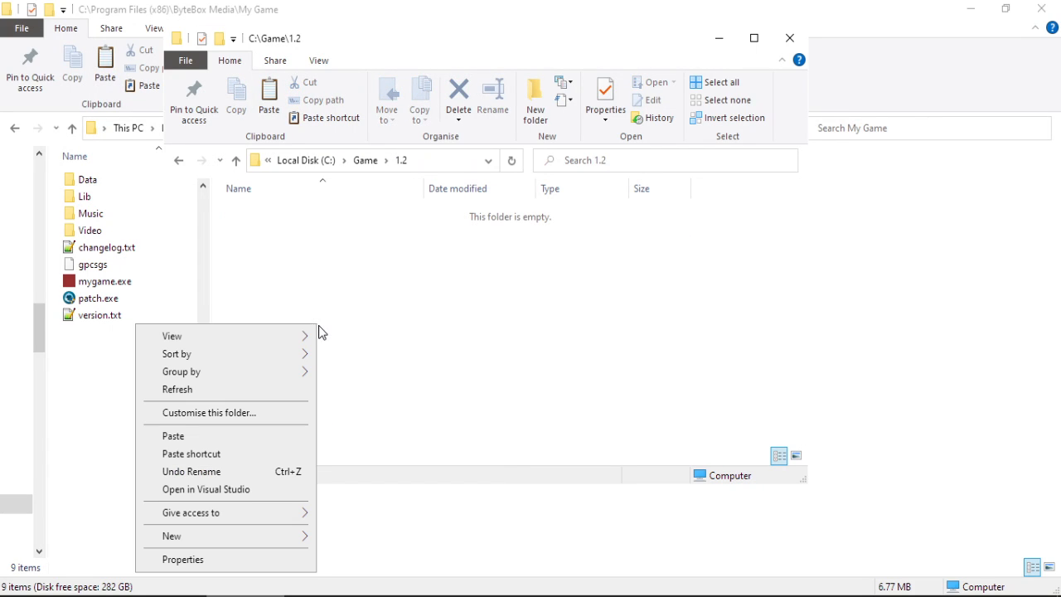
key("w")
type("folder")
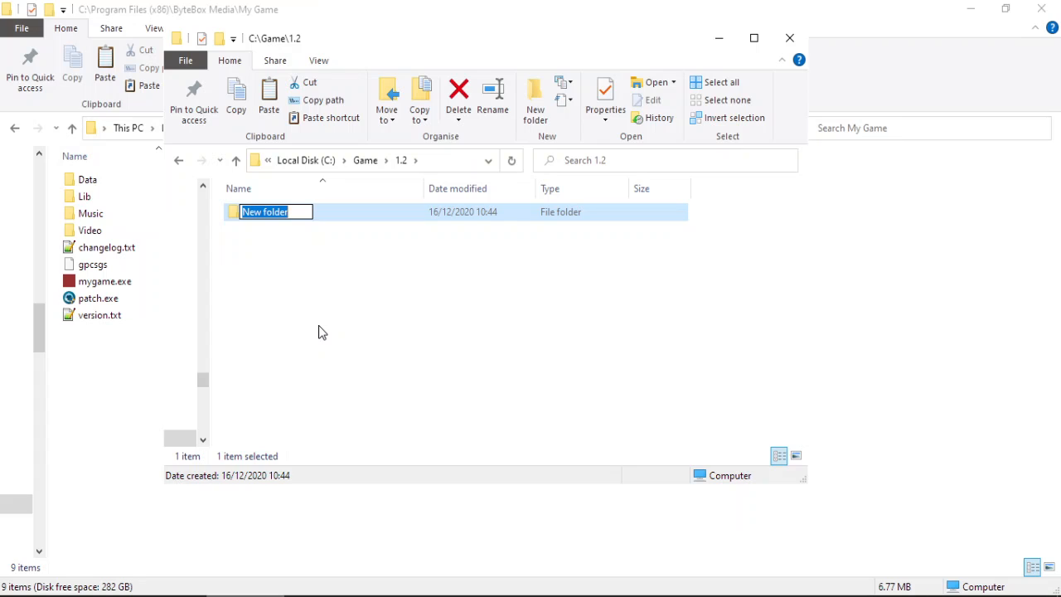
type("Input")
key("Return")
key("Return")
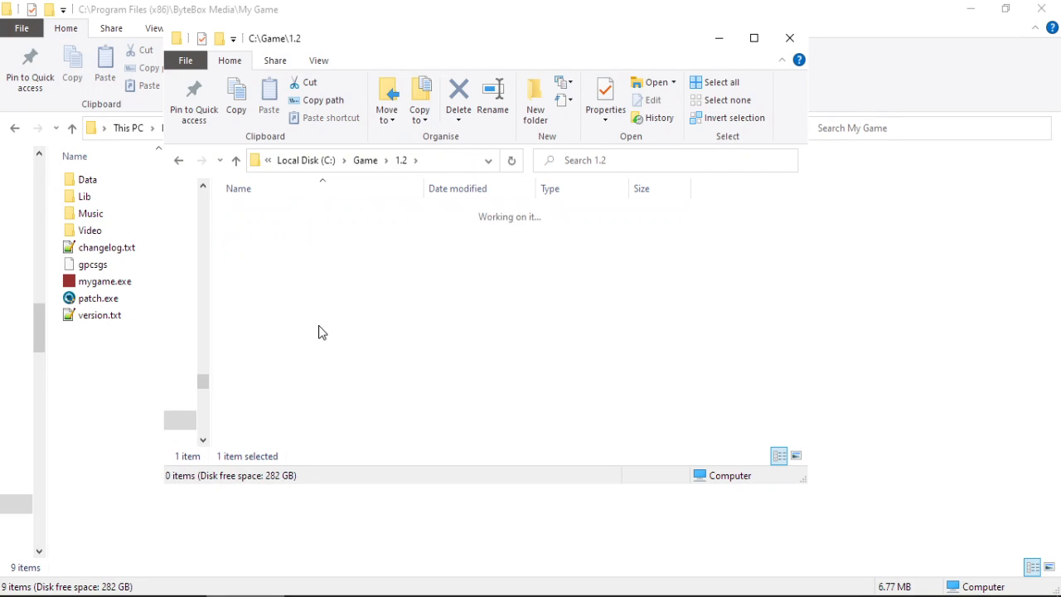
key("ctrl+v")
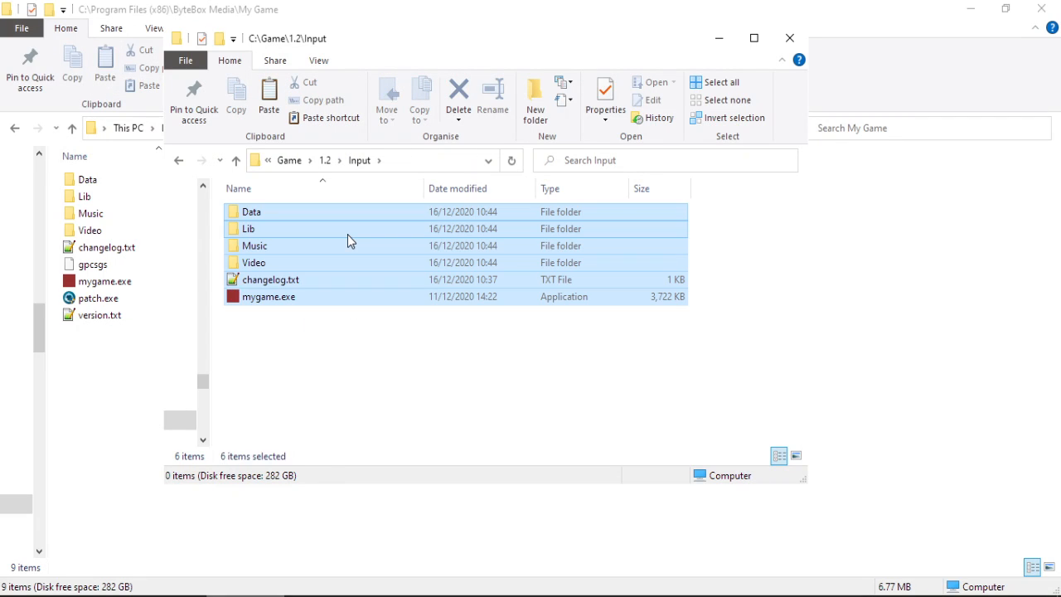
Add Output and Ver folders inside C:\Game\1.2.
left_click(324, 160)
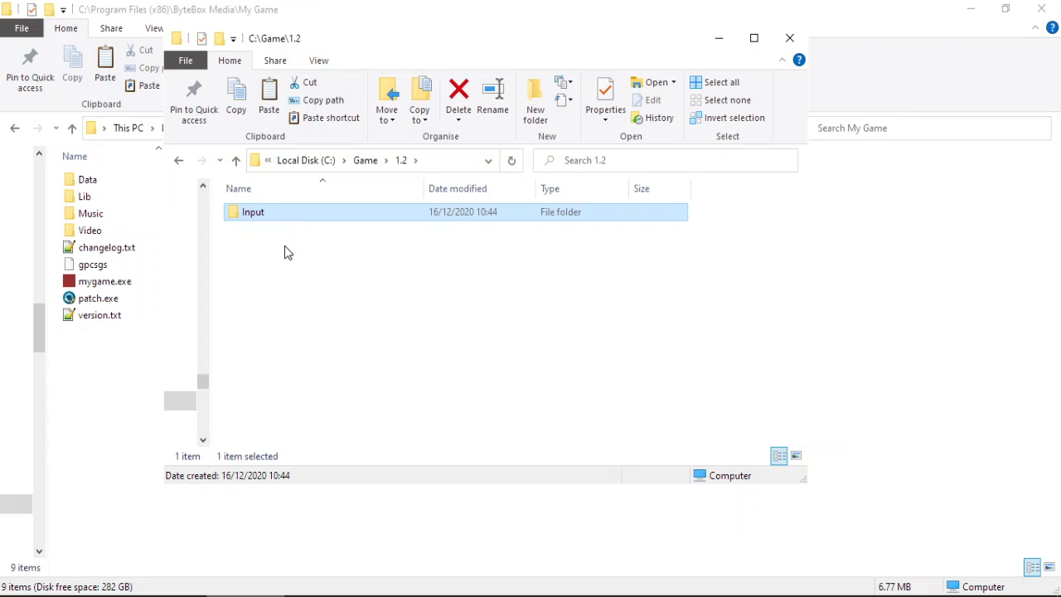
right_click(284, 251)
type("wfOutp")
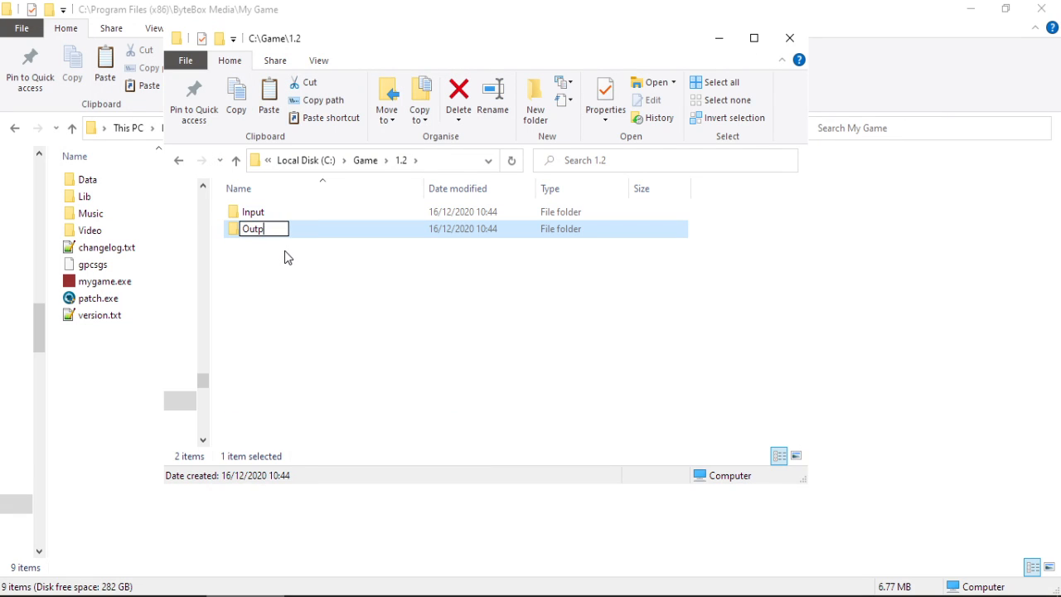
key("Return")
right_click(285, 250)
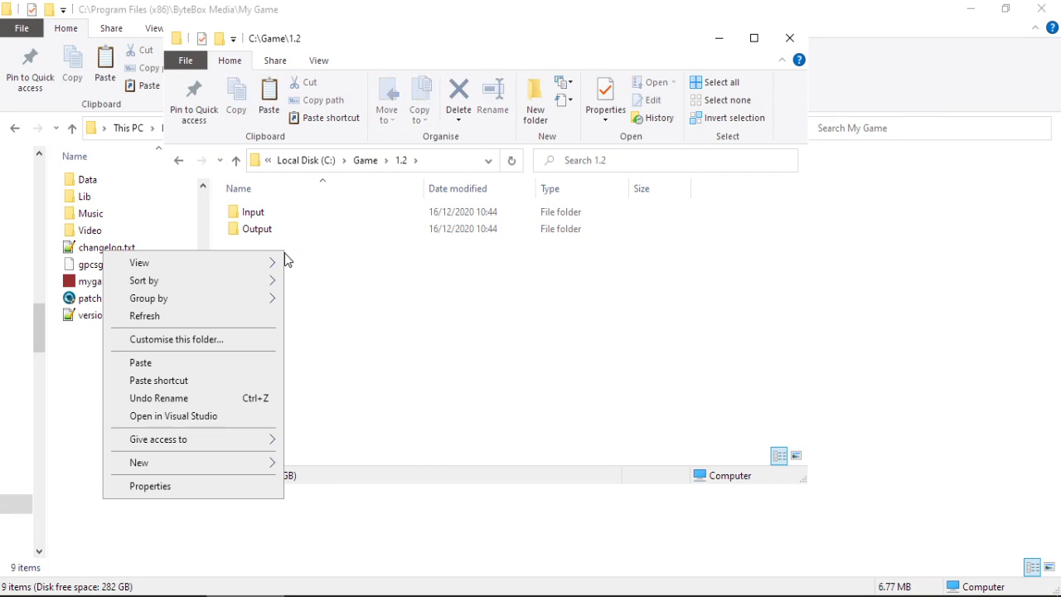
type("wfVe")
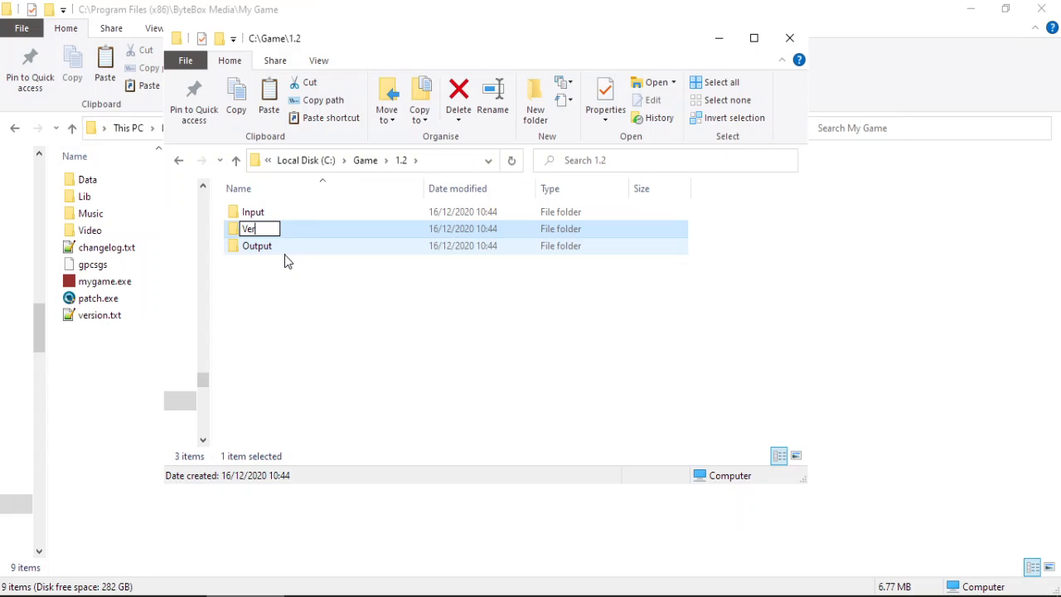
key("Return")
Open the 1.2 Input Video folder and duplicate intro.wmv.
left_click(349, 220)
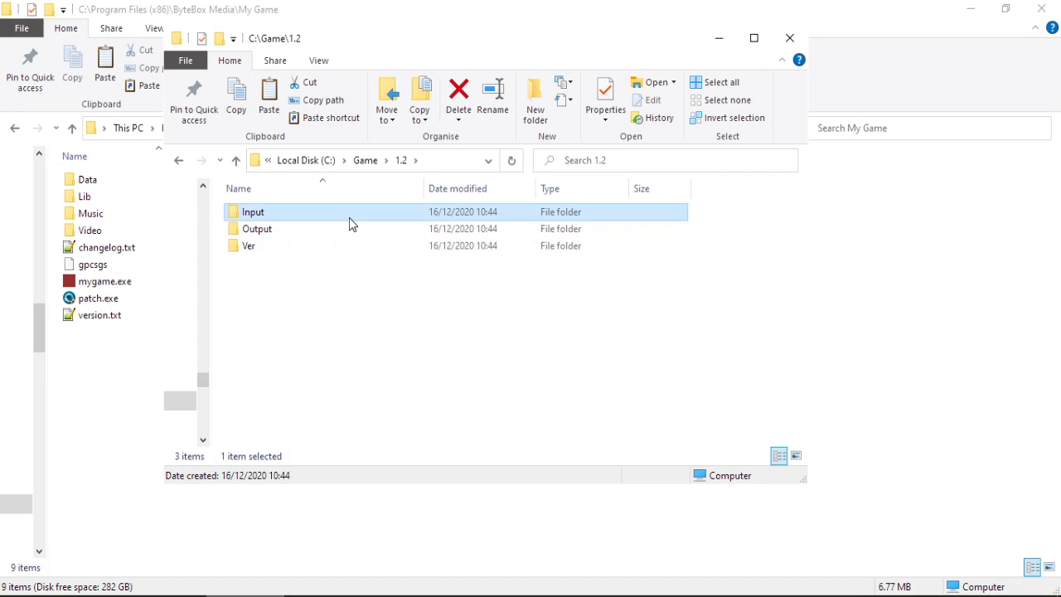
double_click(349, 220)
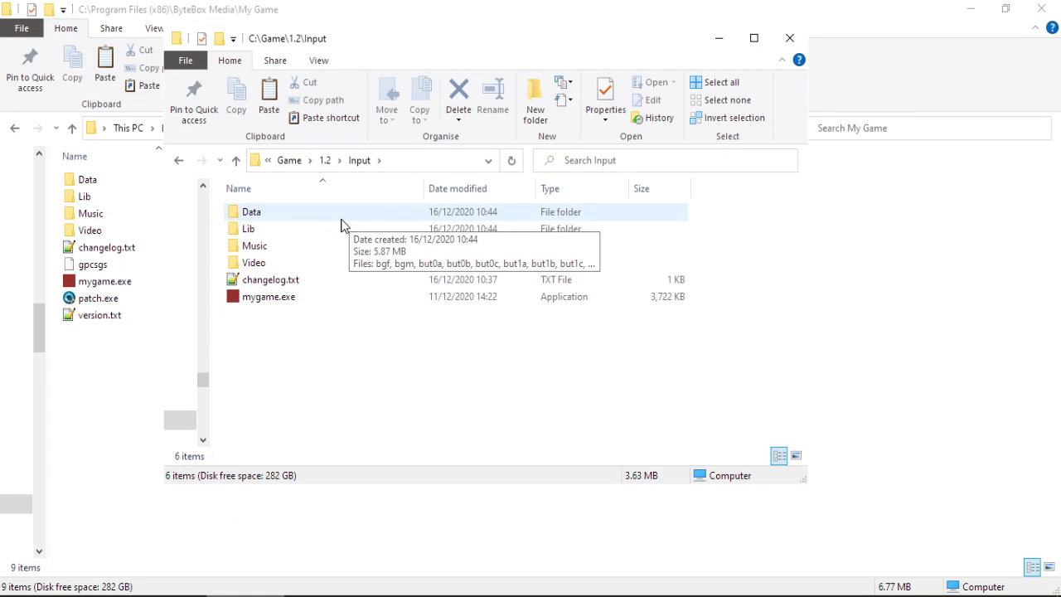
double_click(296, 215)
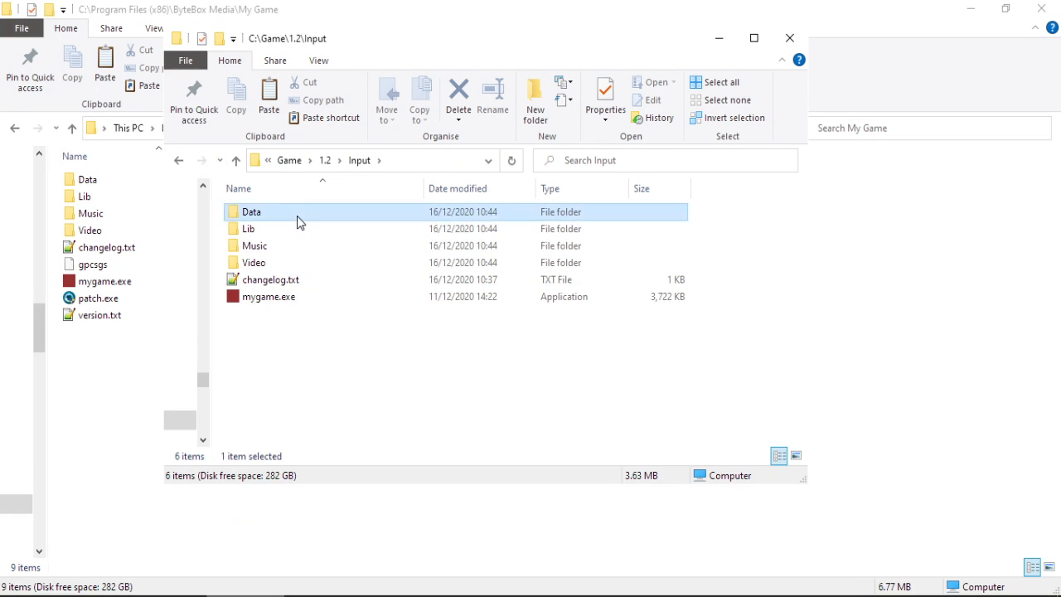
left_click(359, 159)
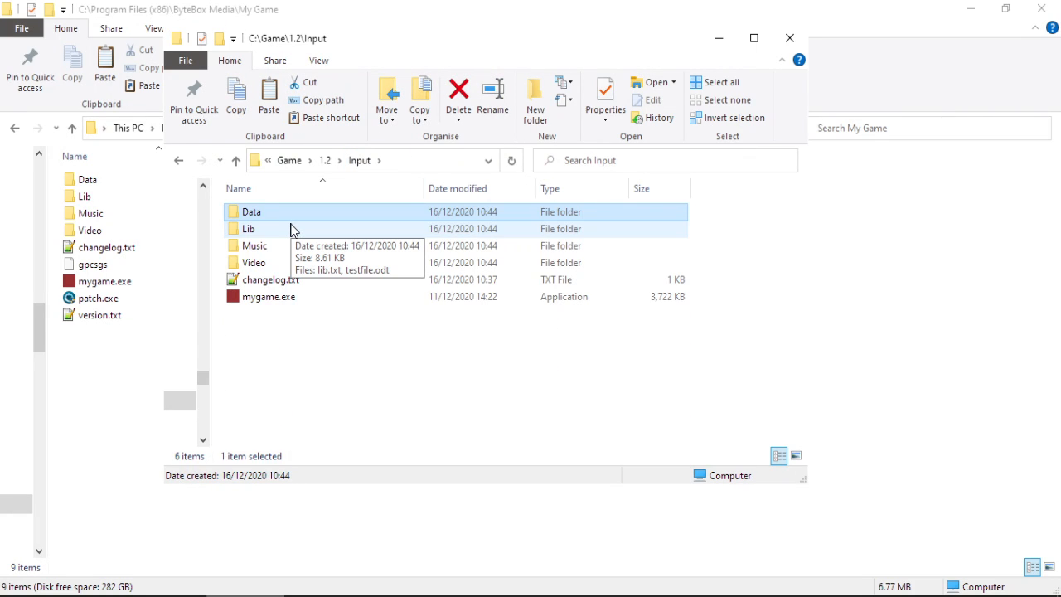
double_click(270, 264)
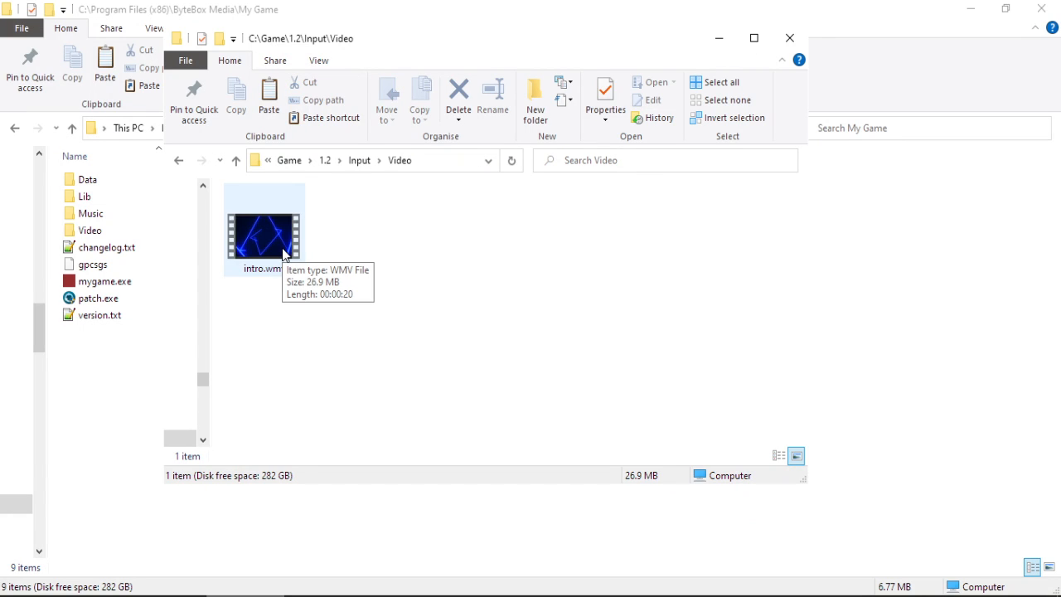
left_click(284, 254)
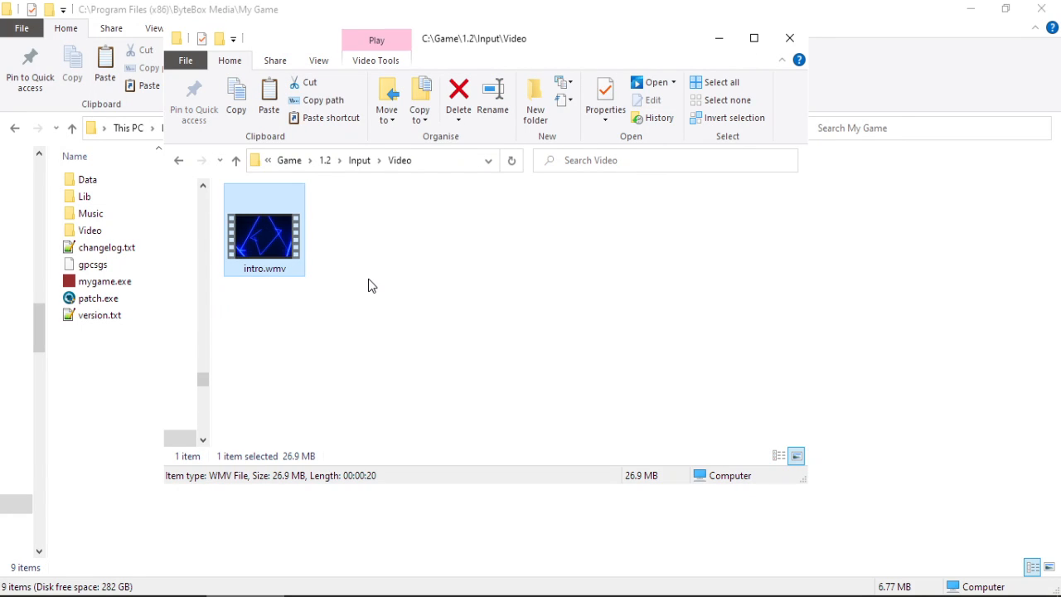
key("ctrl+c")
key("ctrl+v")
key("ctrl+v")
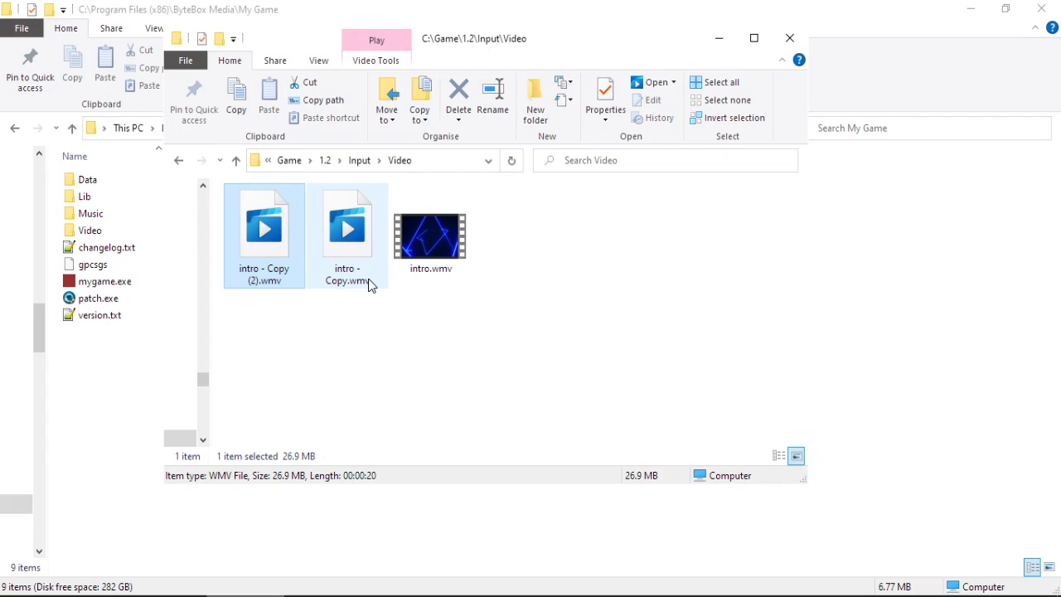
Rename the copies to introcopy2.wmv and introcopy3.wmv and return to Input.
key("F2")
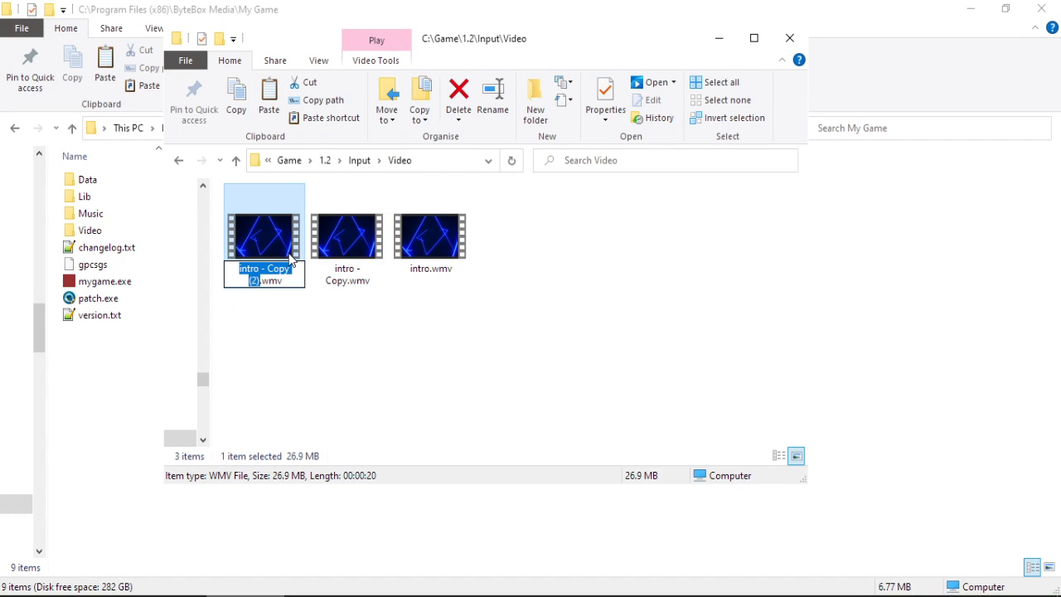
type("introcopy2")
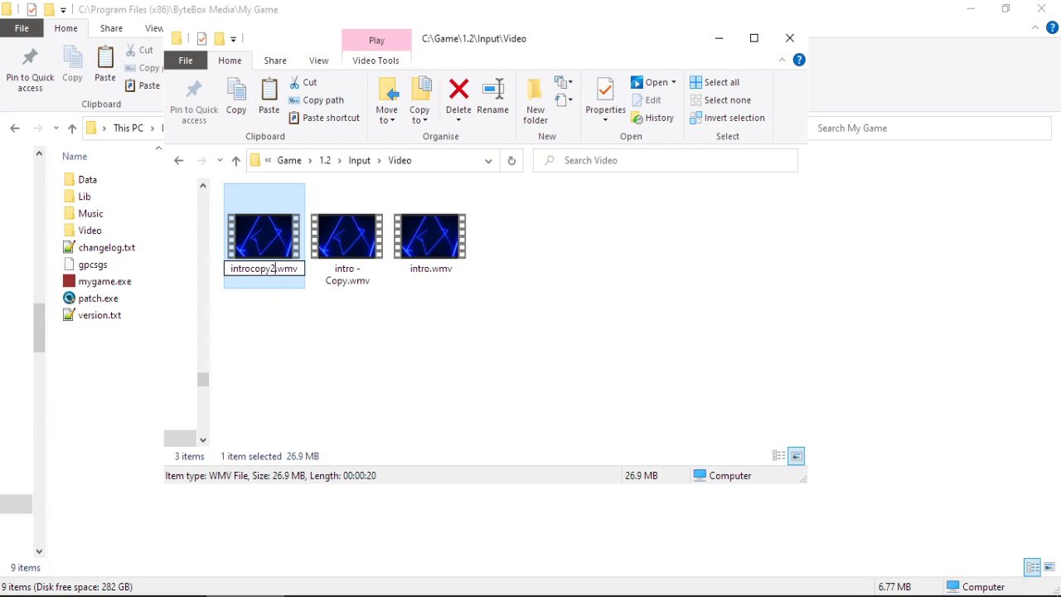
key("Return")
left_click(289, 253)
key("F2")
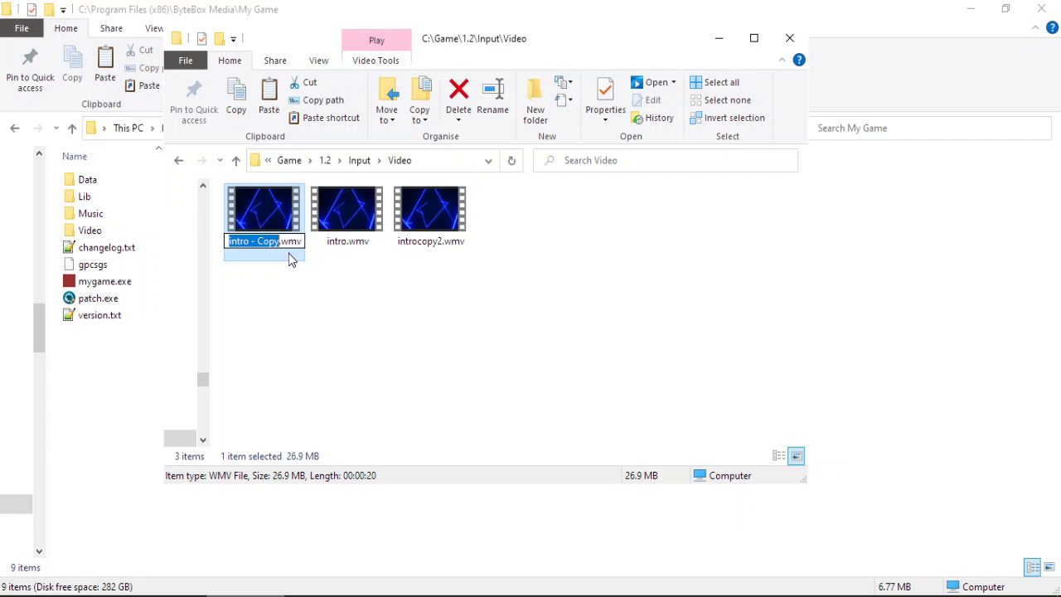
type("introcopy3")
key("Return")
left_click_drag(354, 281, 434, 224)
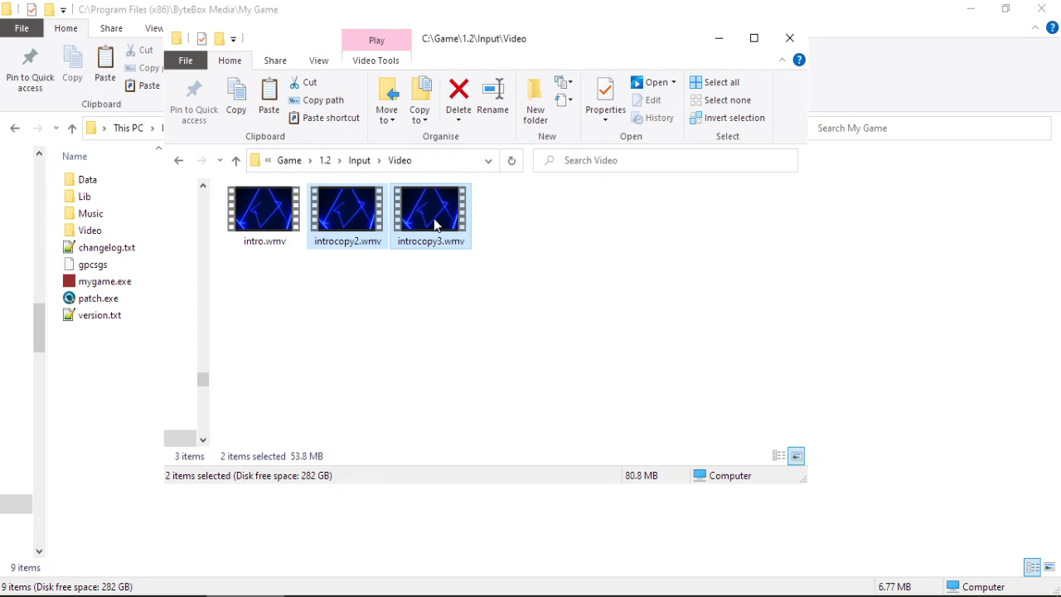
left_click(360, 161)
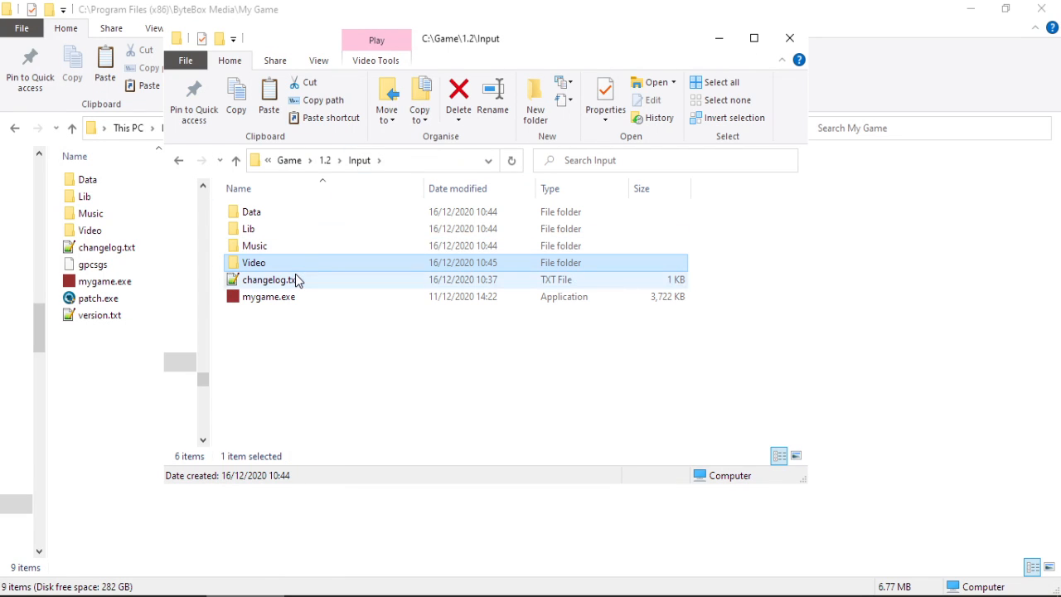
double_click(299, 280)
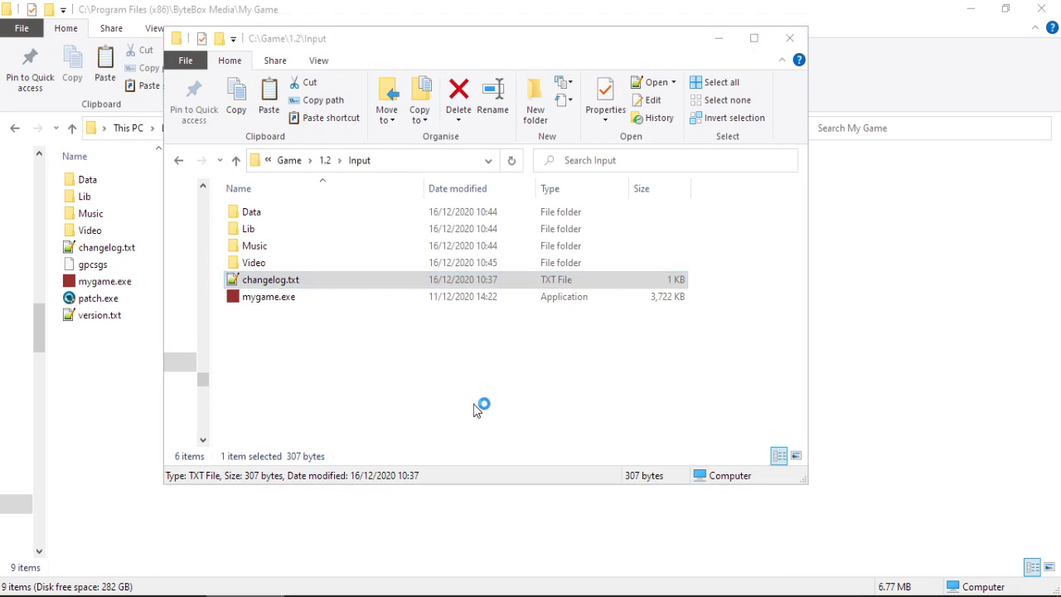
Append a 'THIS IS NOW' line to the 1.2 changelog.txt and save it.
left_click(558, 373)
key("Return")
key("Return")
type("THI")
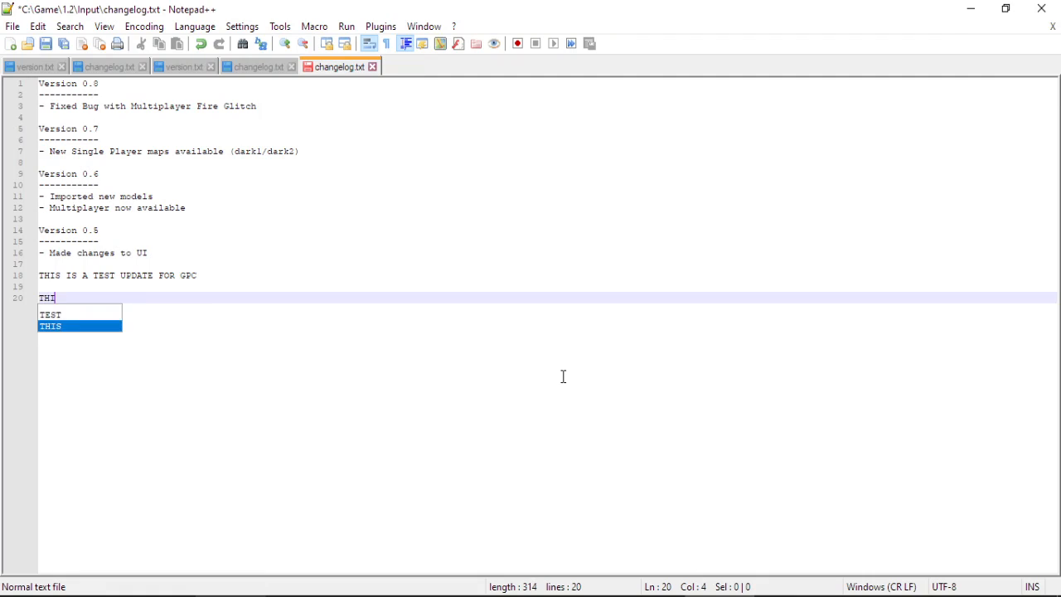
type("S IS NOW 1.3")
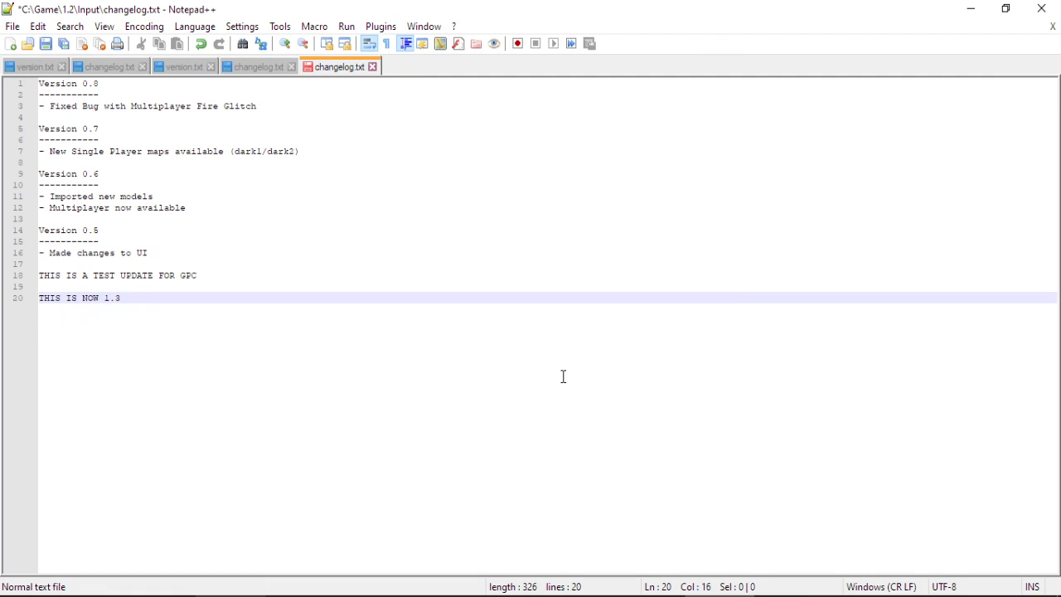
key("ctrl+s")
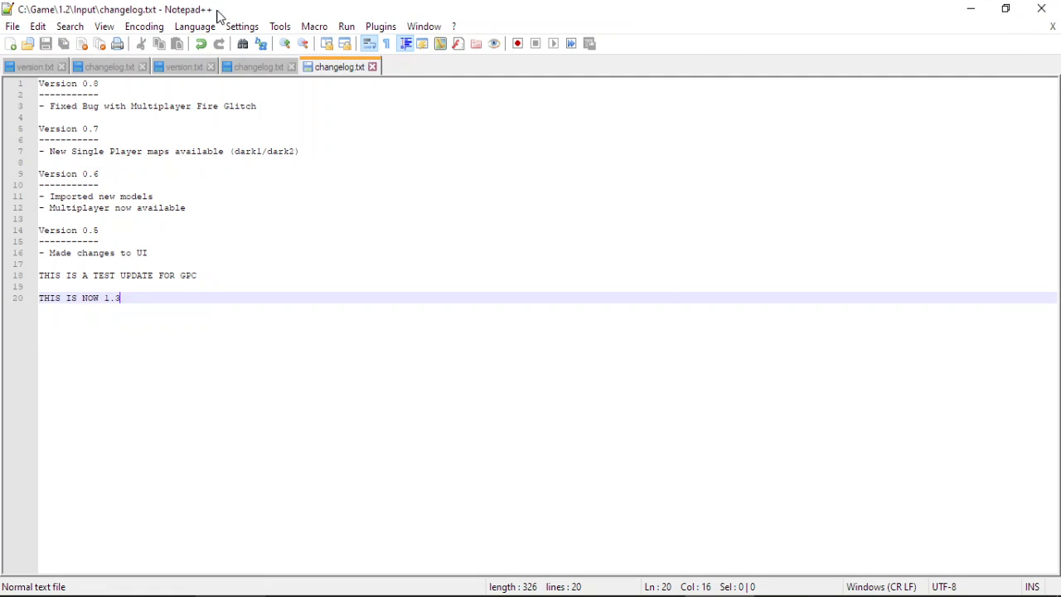
left_click(12, 26)
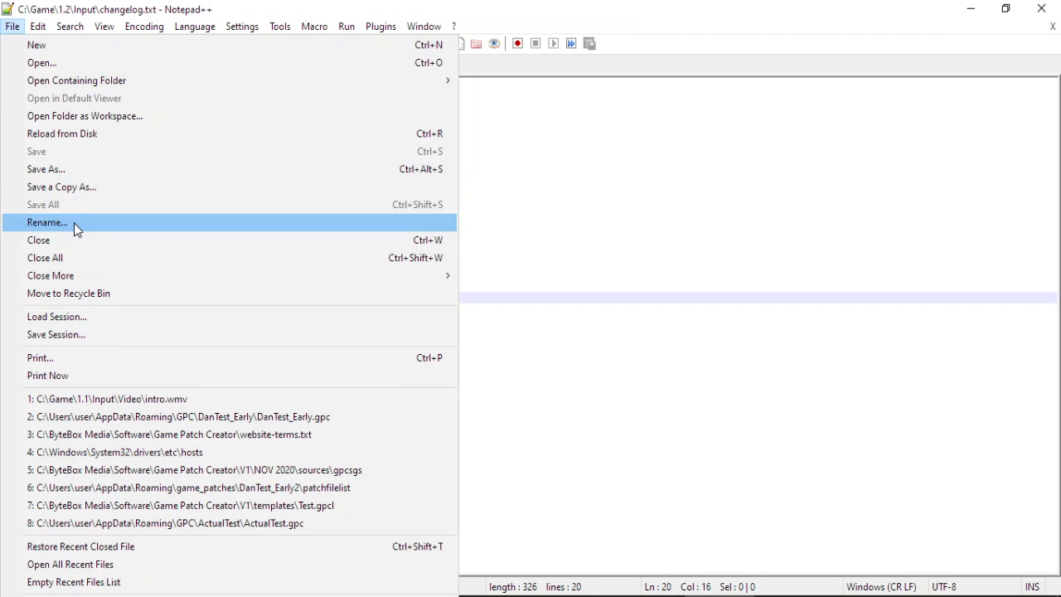
left_click(75, 257)
left_click(1042, 8)
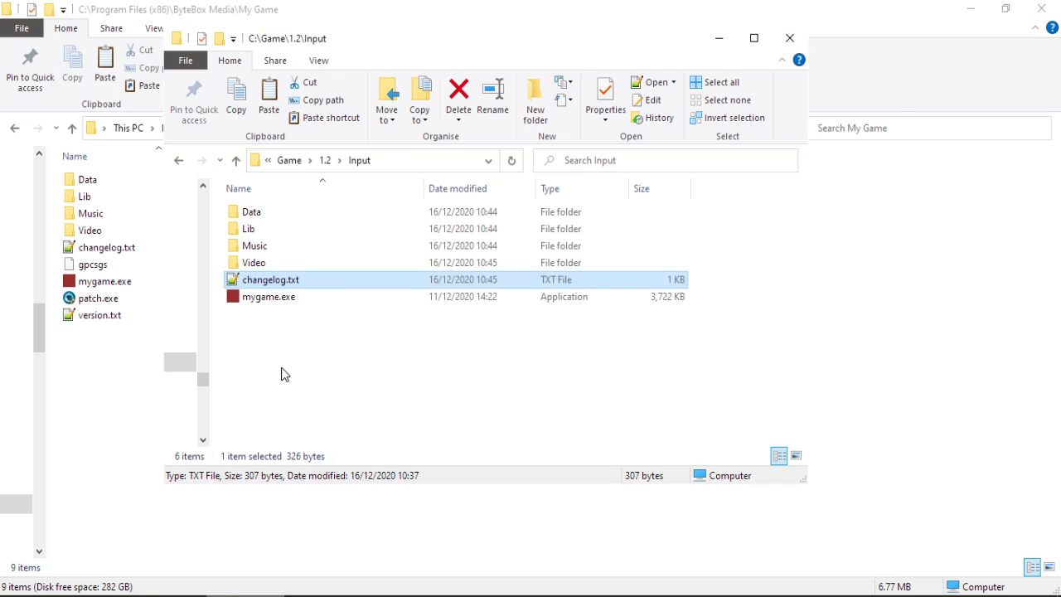
left_click(719, 42)
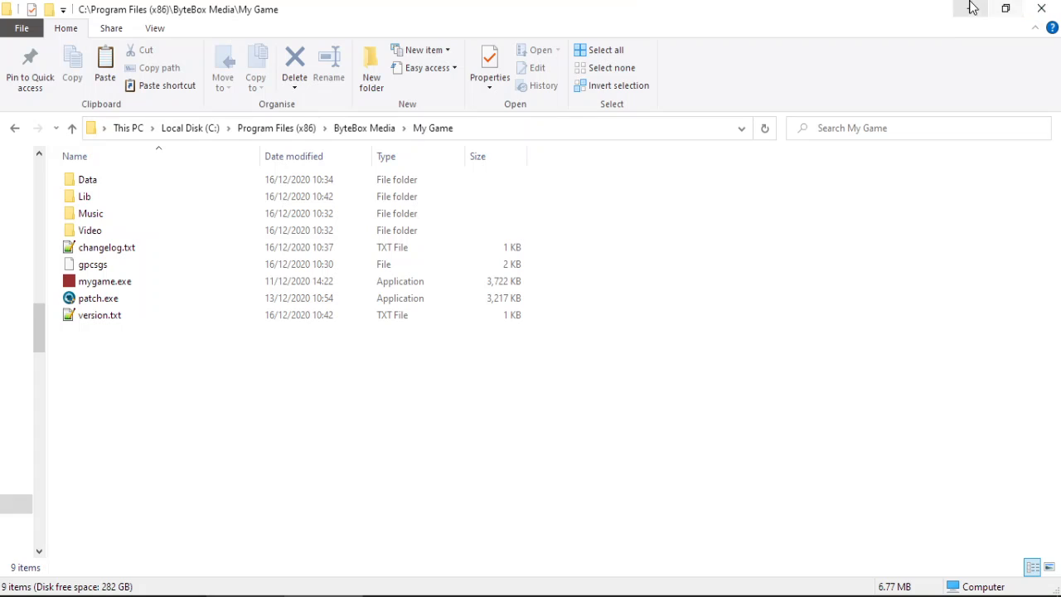
left_click(972, 8)
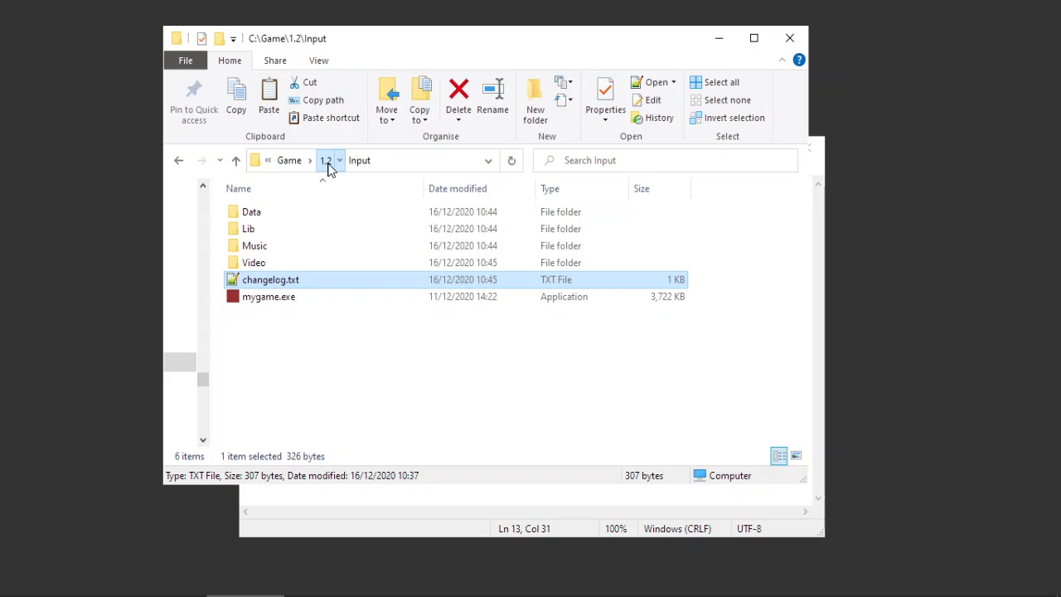
Reopen the changelog, correct the version number to 1.2, and save it.
left_click(331, 163)
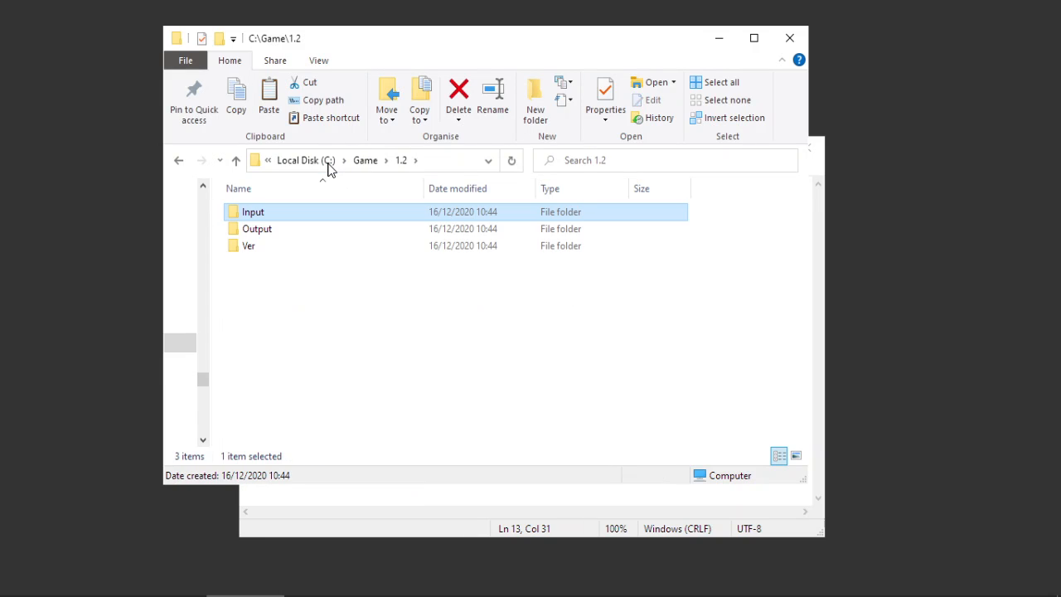
double_click(284, 217)
double_click(282, 280)
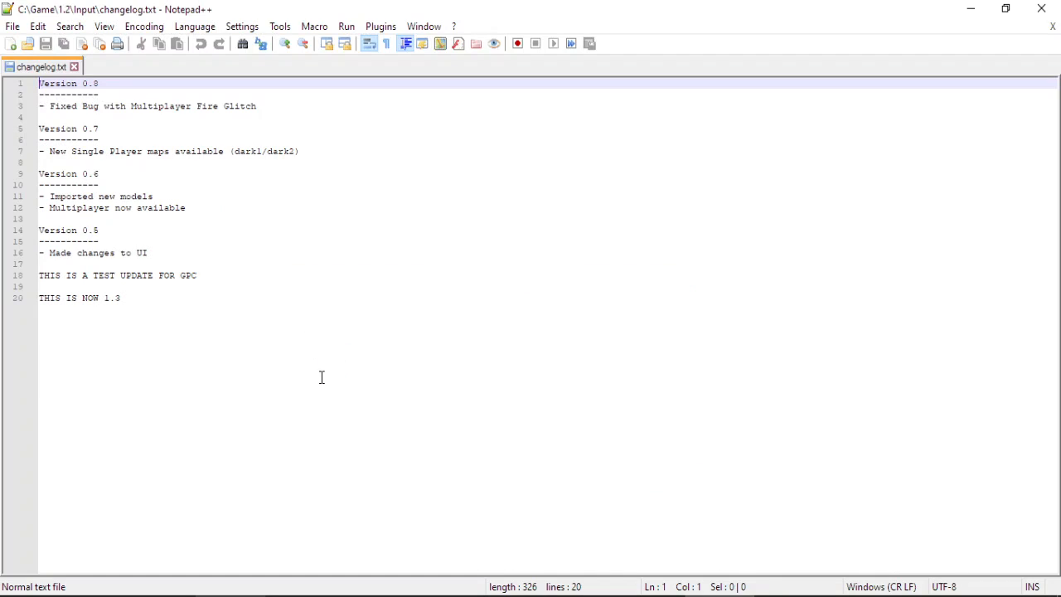
key("BackSpace")
type("2")
key("ctrl+s")
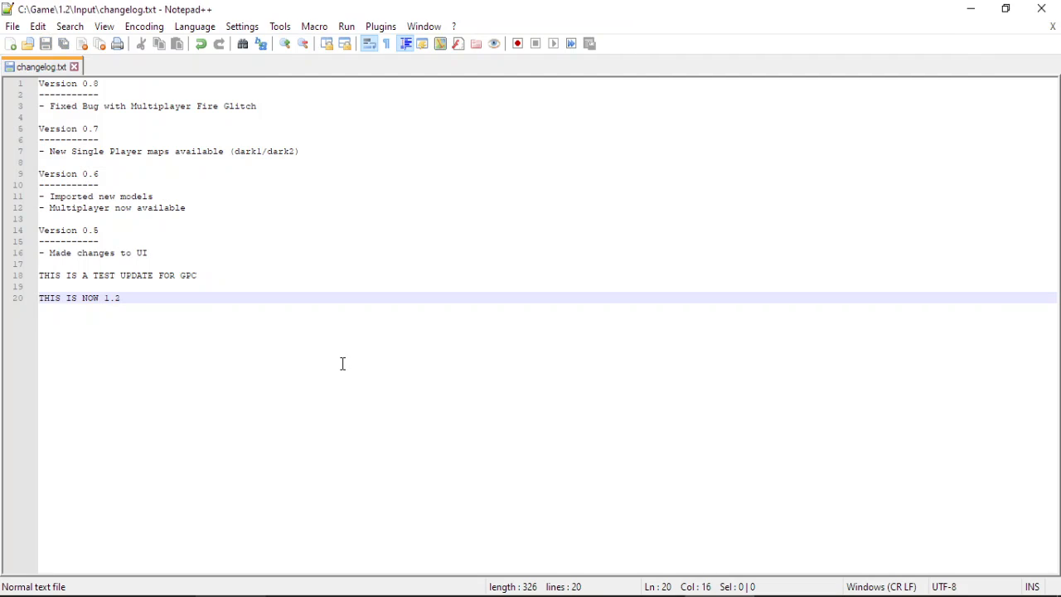
left_click(1041, 8)
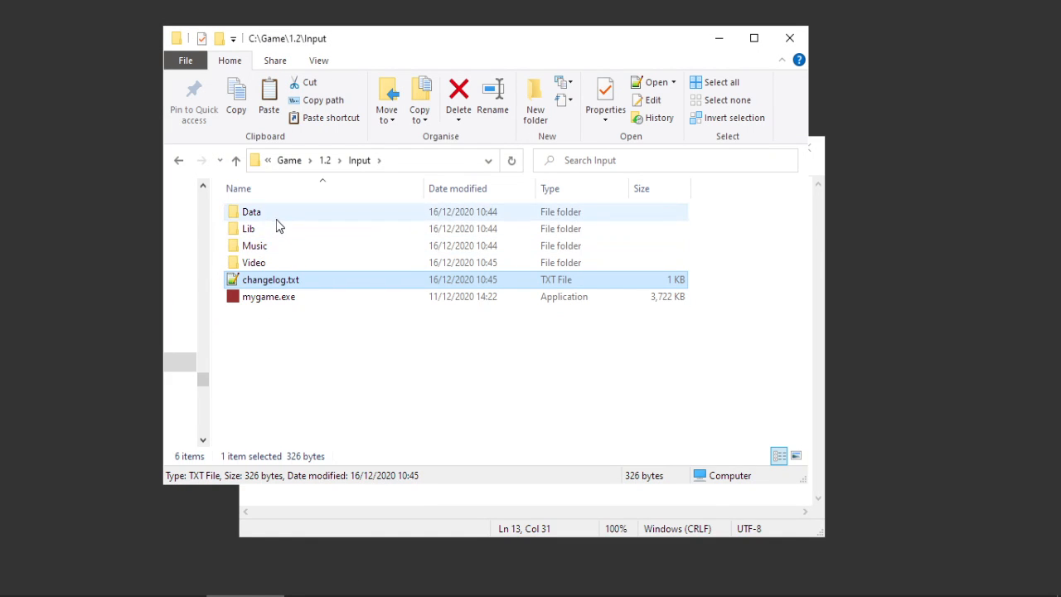
double_click(267, 263)
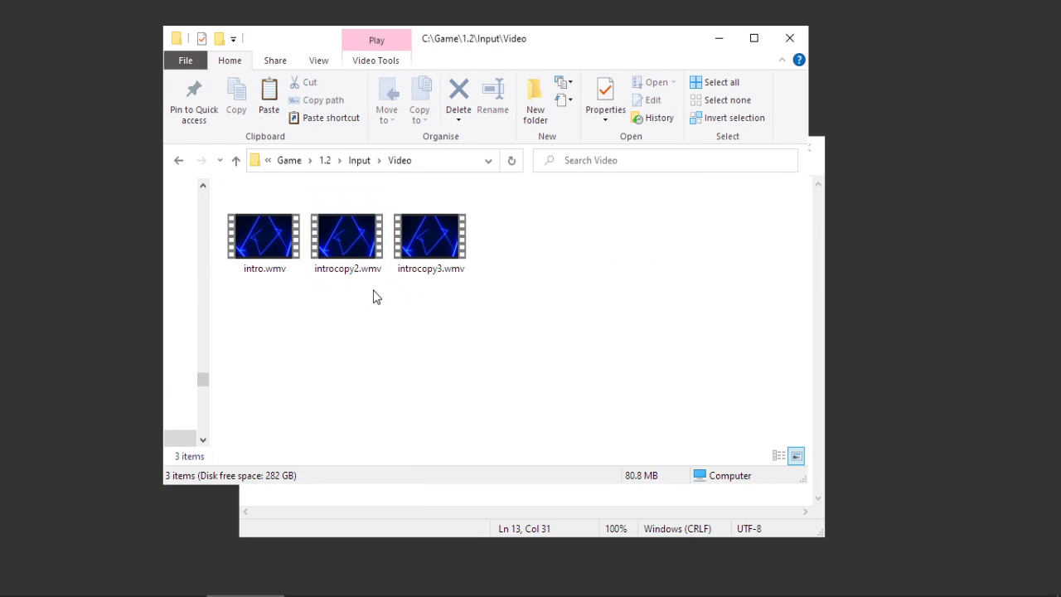
left_click_drag(373, 290, 454, 231)
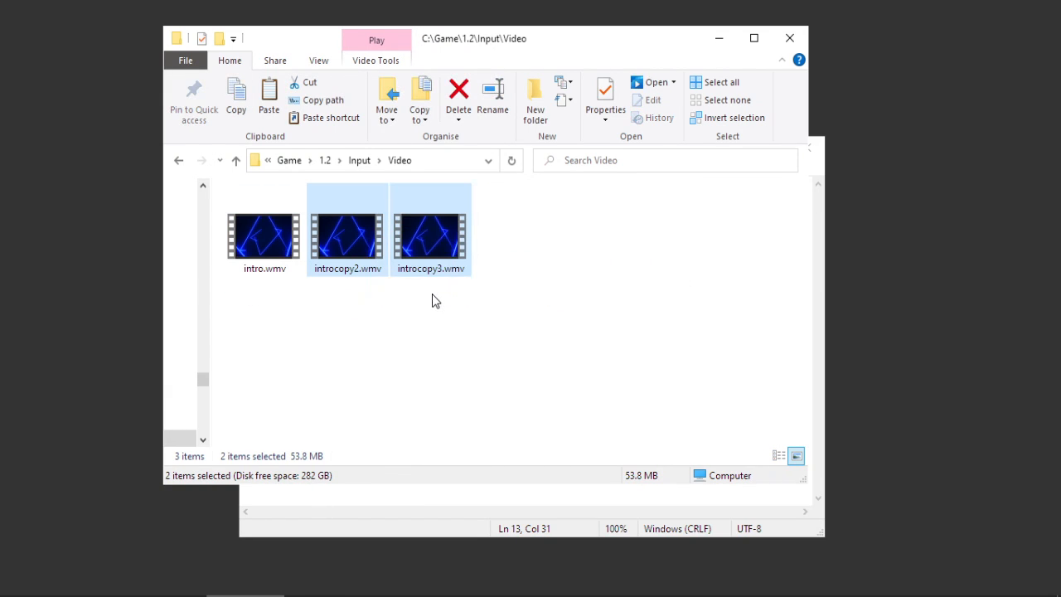
left_click(377, 319)
left_click_drag(276, 290, 469, 224)
left_click(402, 373)
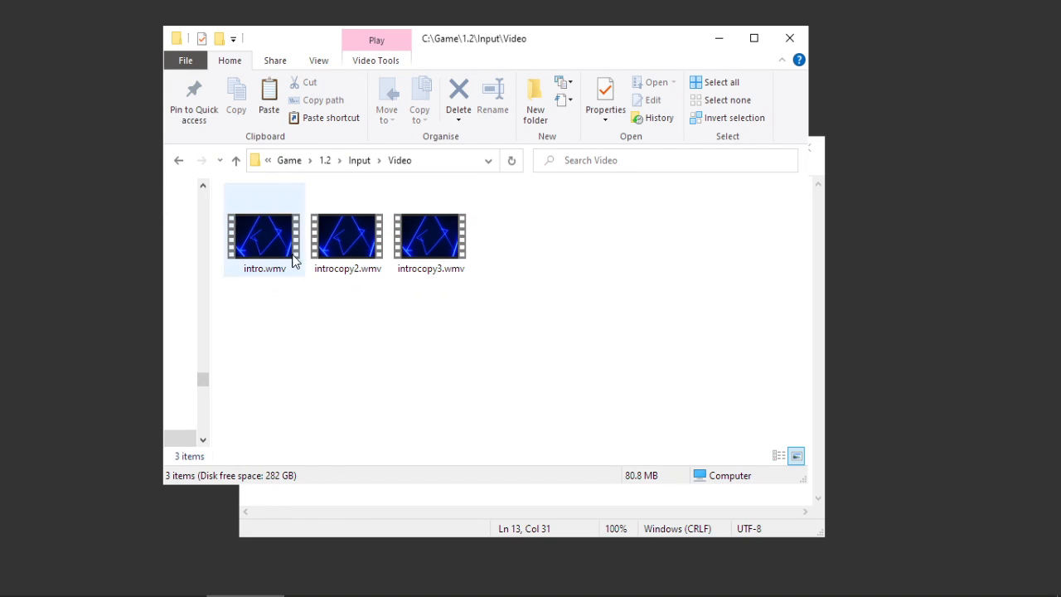
left_click(265, 241)
left_click(353, 242)
left_click(437, 239)
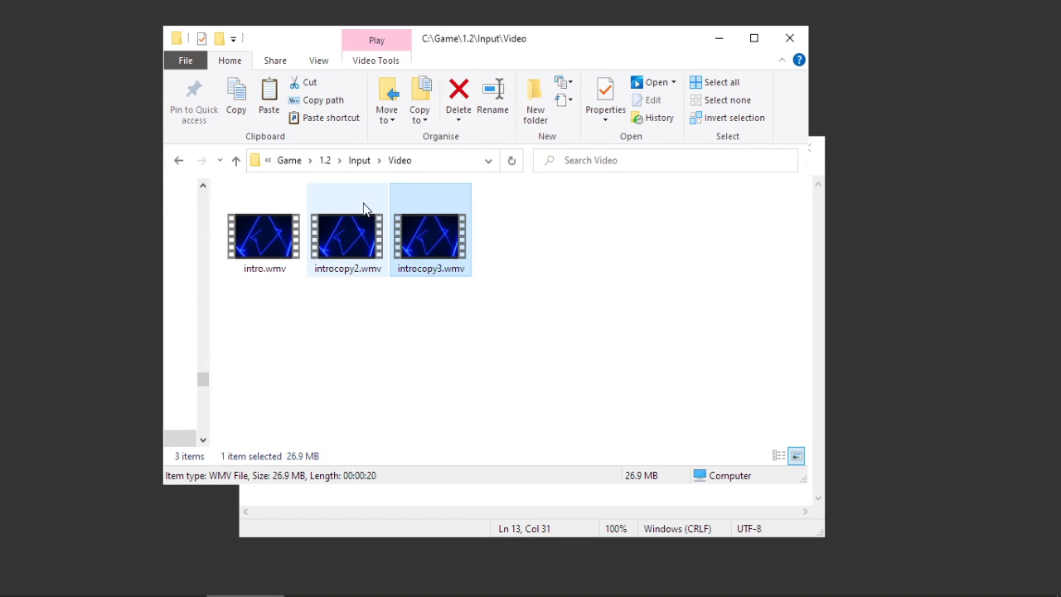
left_click(358, 162)
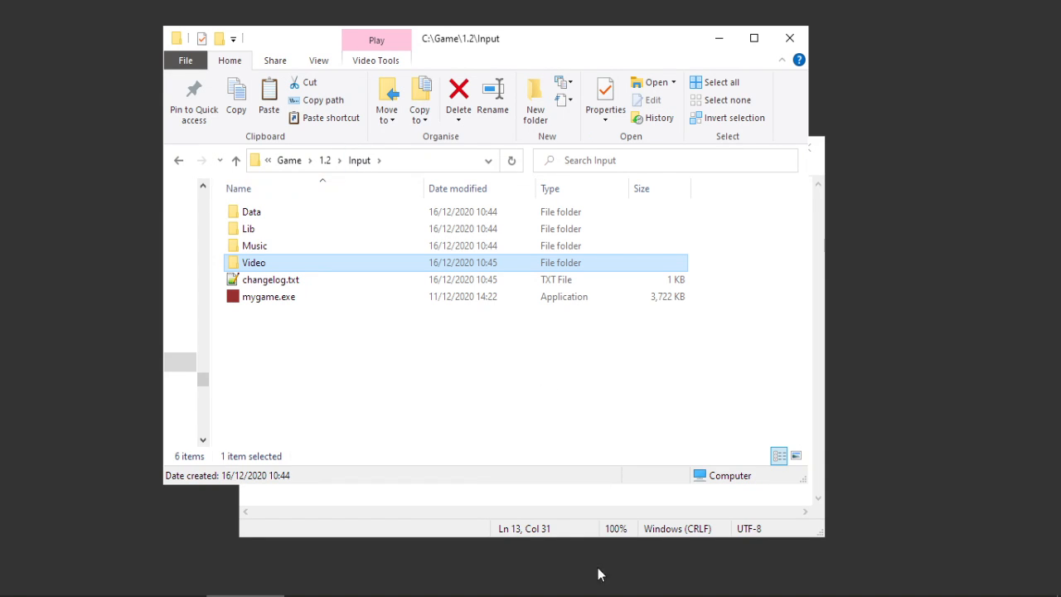
left_click(719, 38)
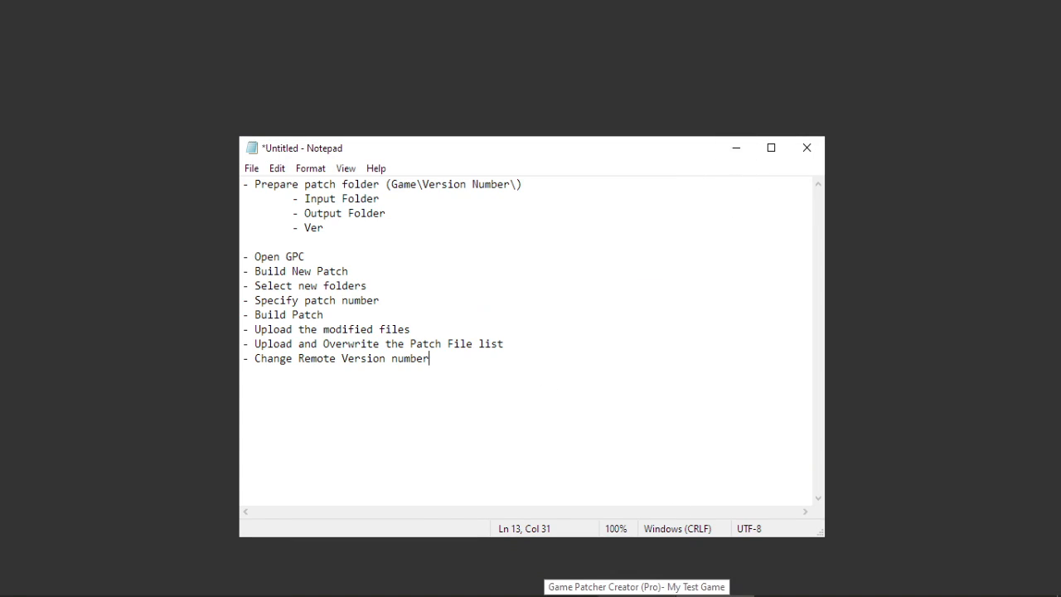
Start Build All with C:\Game\1.2\Input as input and C:\Game\1.2\Output as output.
left_click(637, 595)
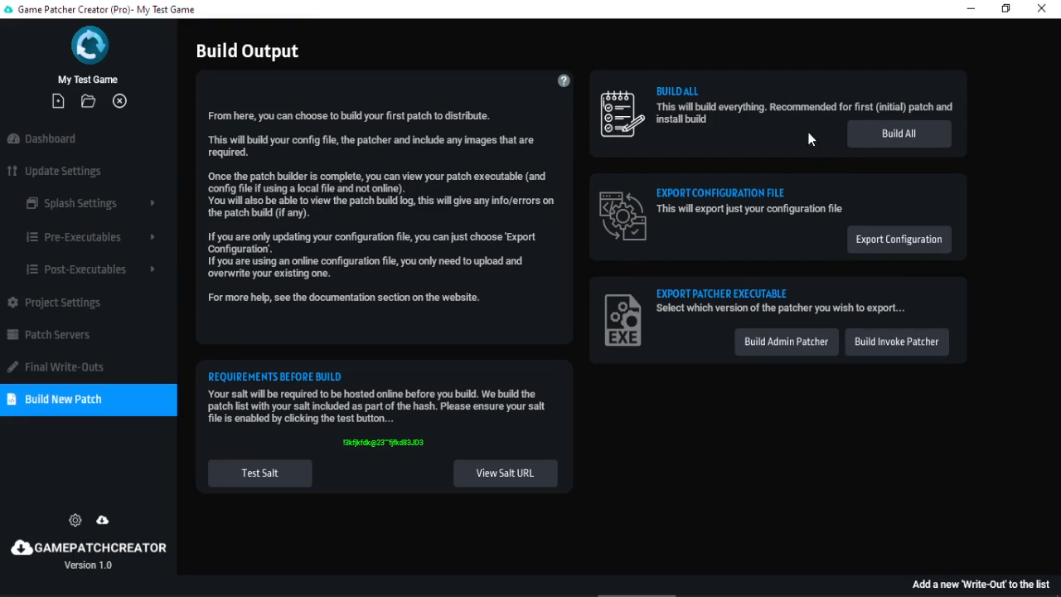
left_click(912, 141)
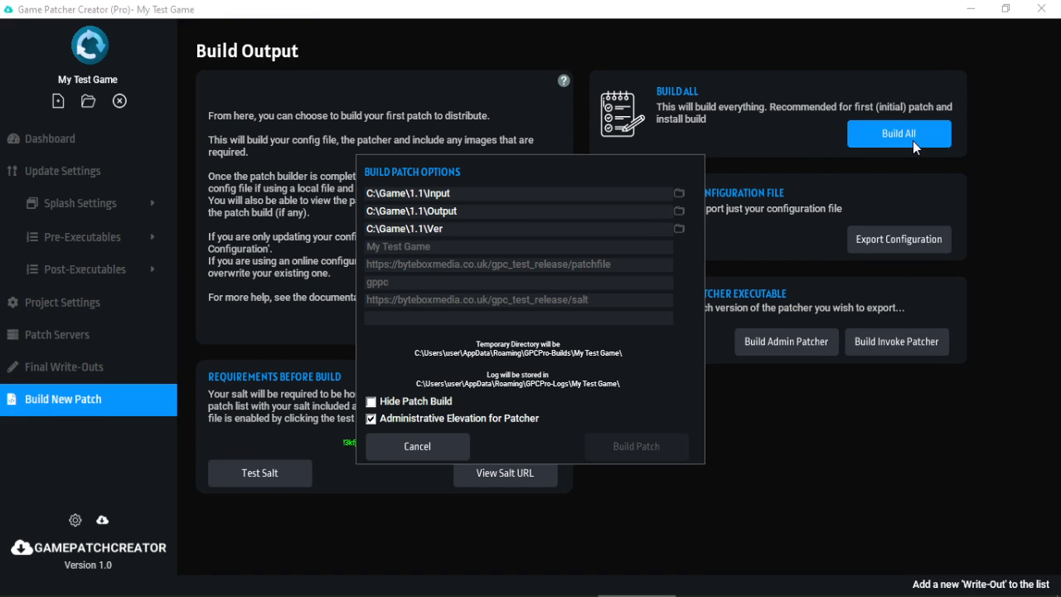
left_click(679, 196)
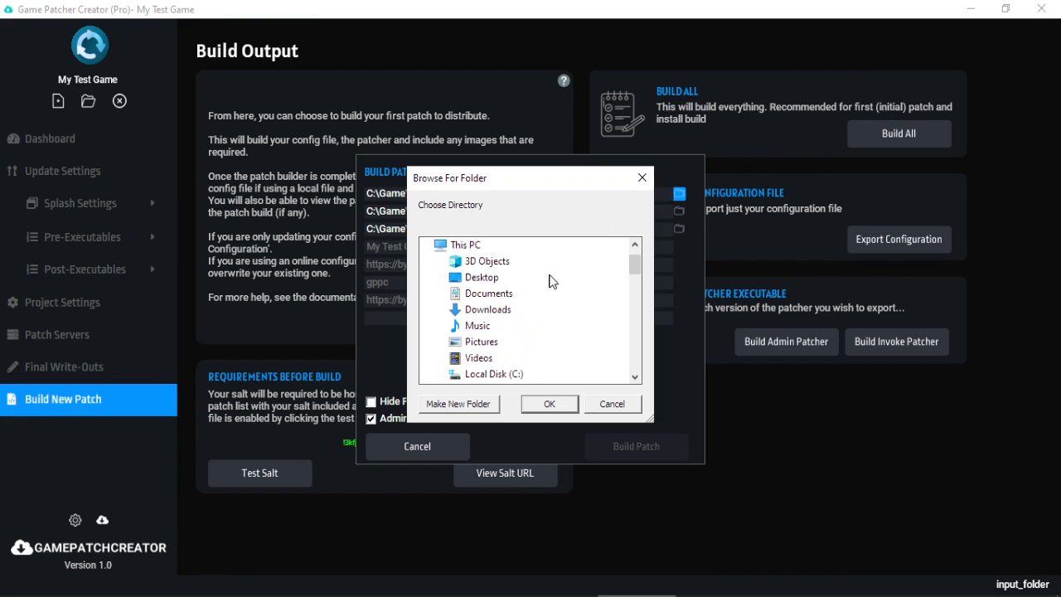
scroll(539, 277, "down", 8)
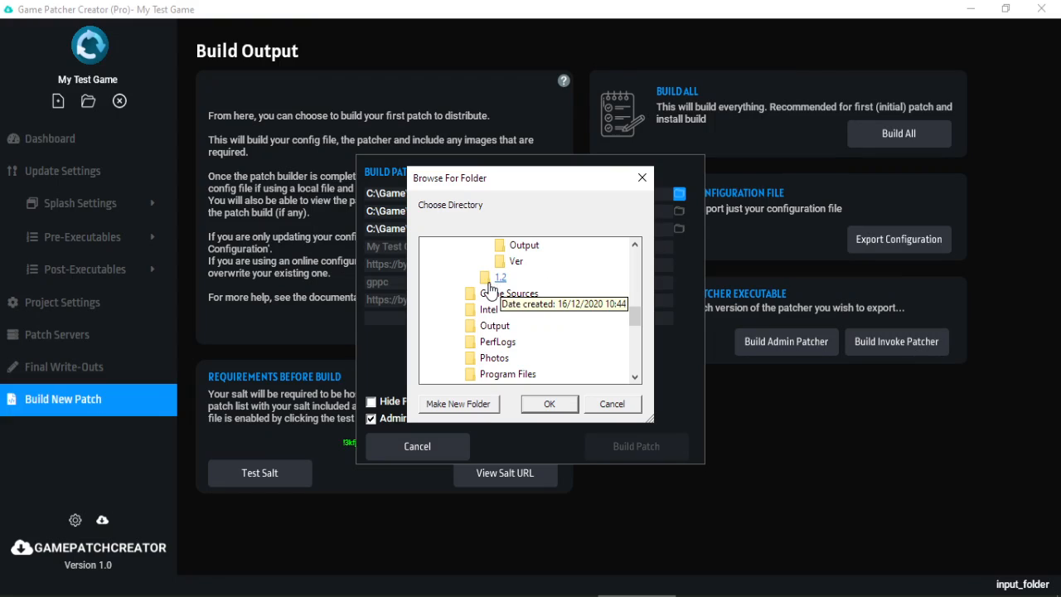
left_click(502, 277)
left_click(522, 294)
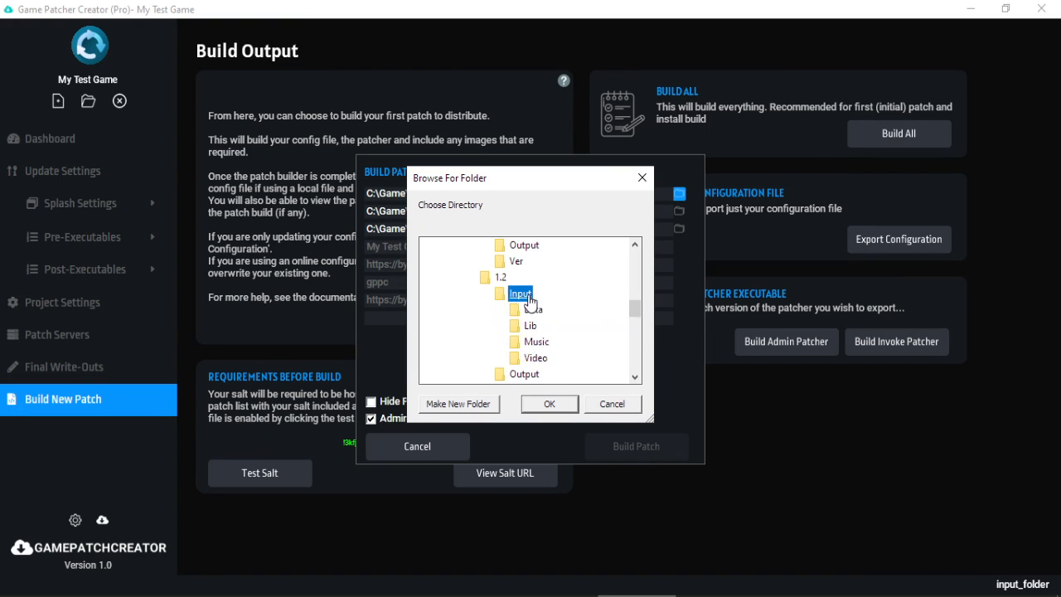
left_click(553, 403)
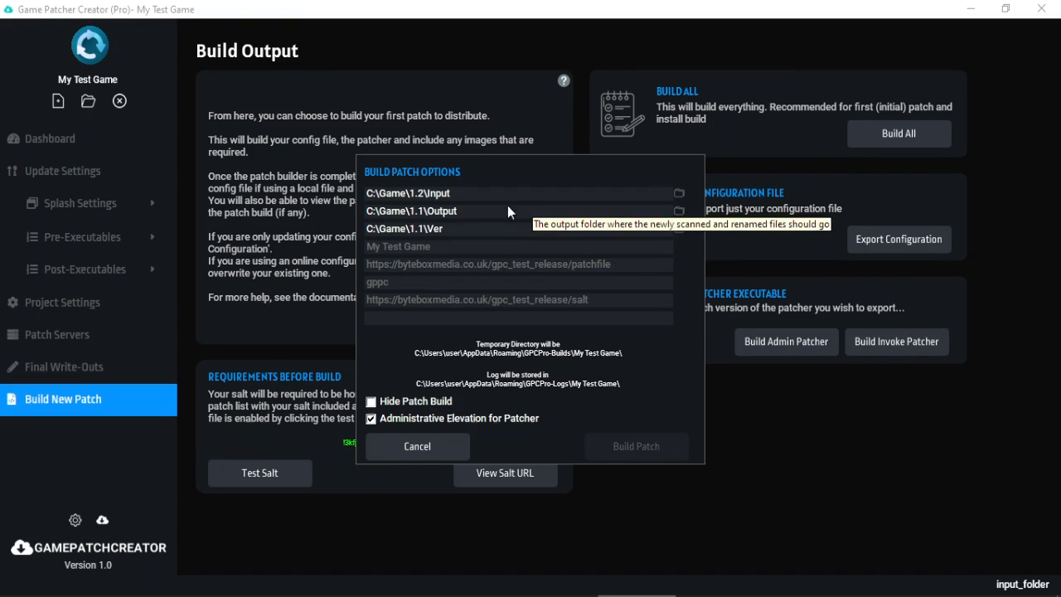
left_click(679, 210)
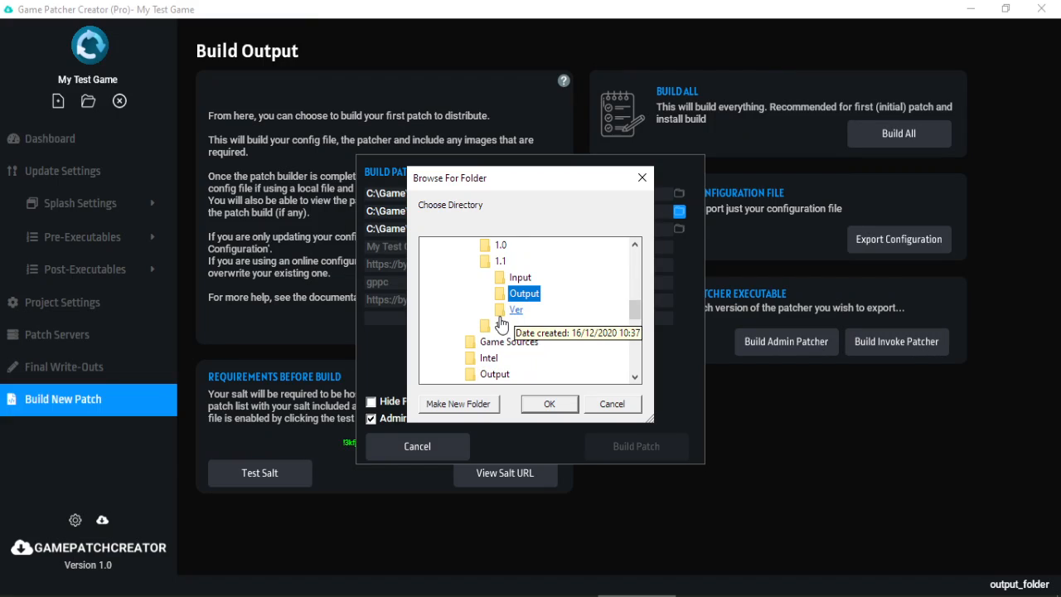
left_click(518, 329)
left_click(524, 319)
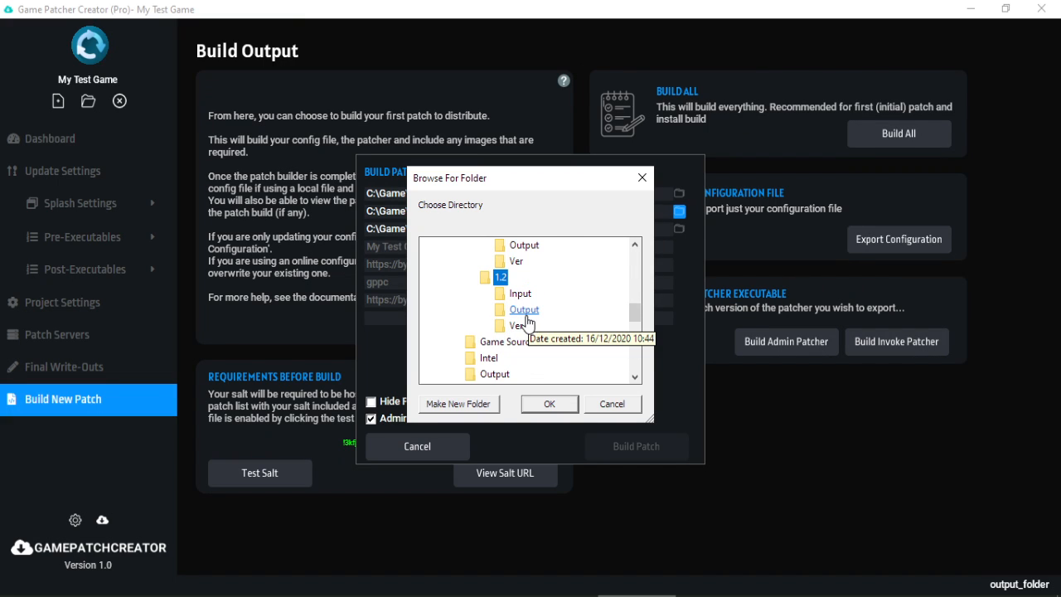
left_click(548, 403)
Set the Ver folder to C:\Game\1.2\Ver, enter version 1.2 and build the patch.
left_click(679, 226)
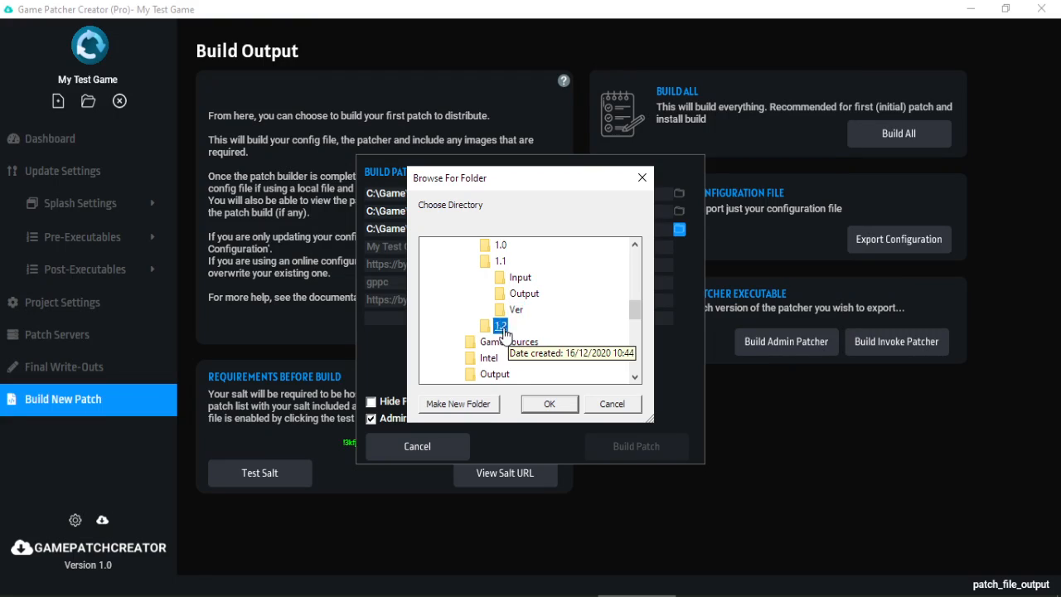
left_click(500, 325)
left_click(515, 325)
left_click(547, 410)
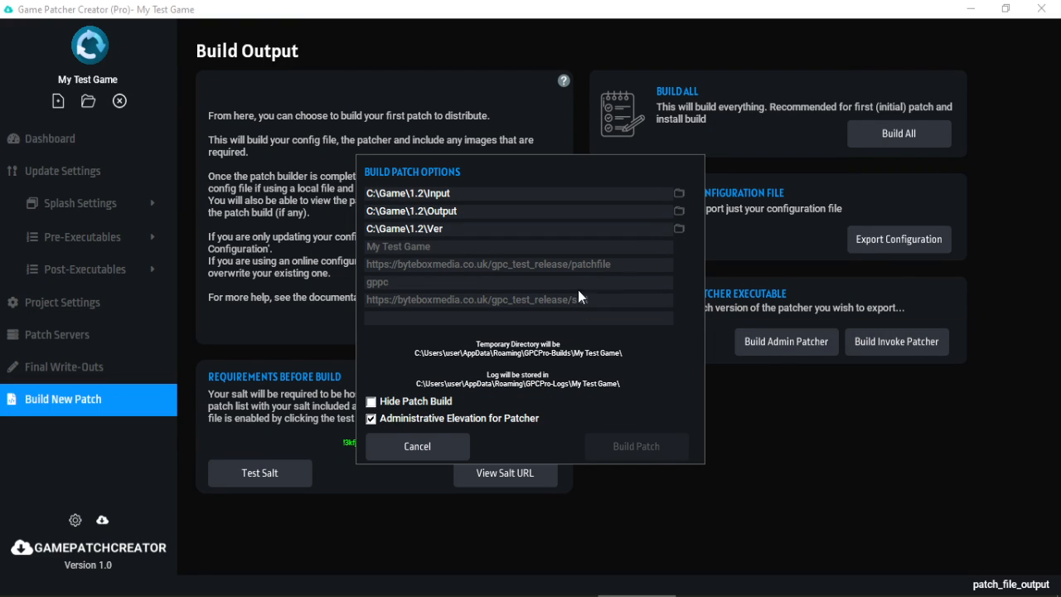
type("1.2")
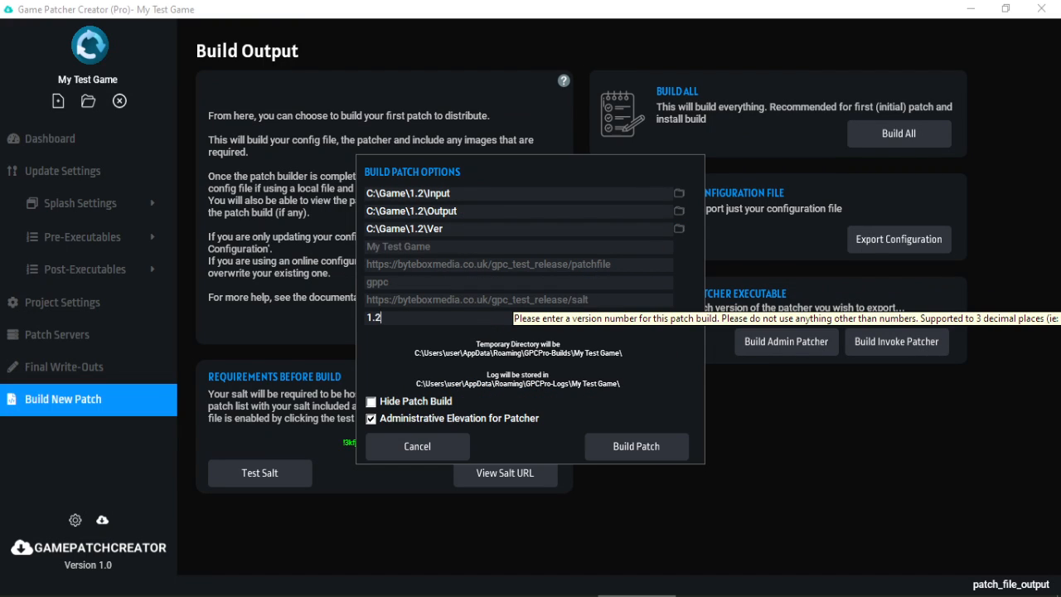
key("Return")
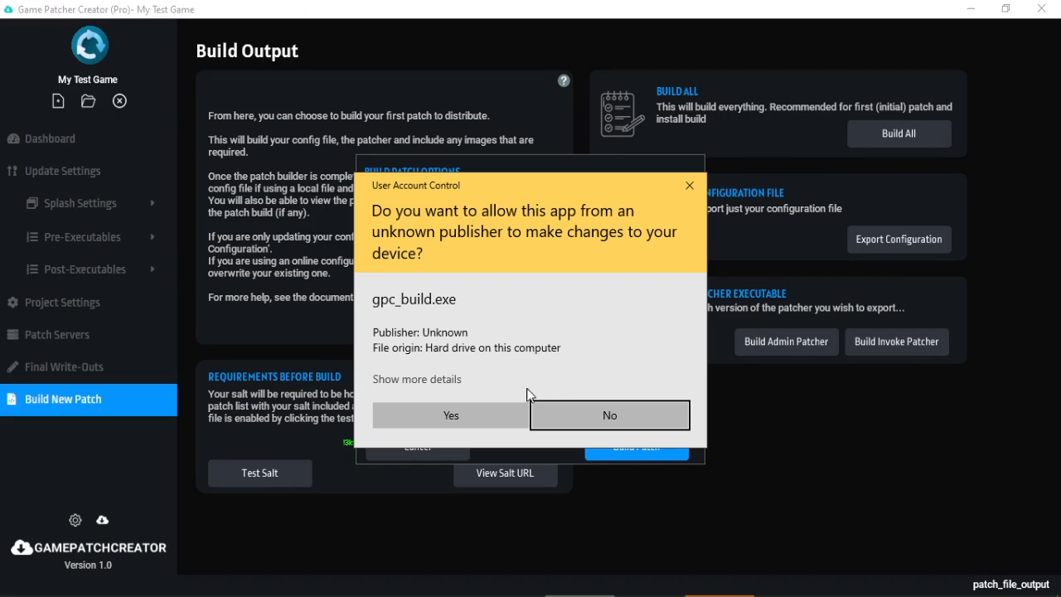
left_click(497, 420)
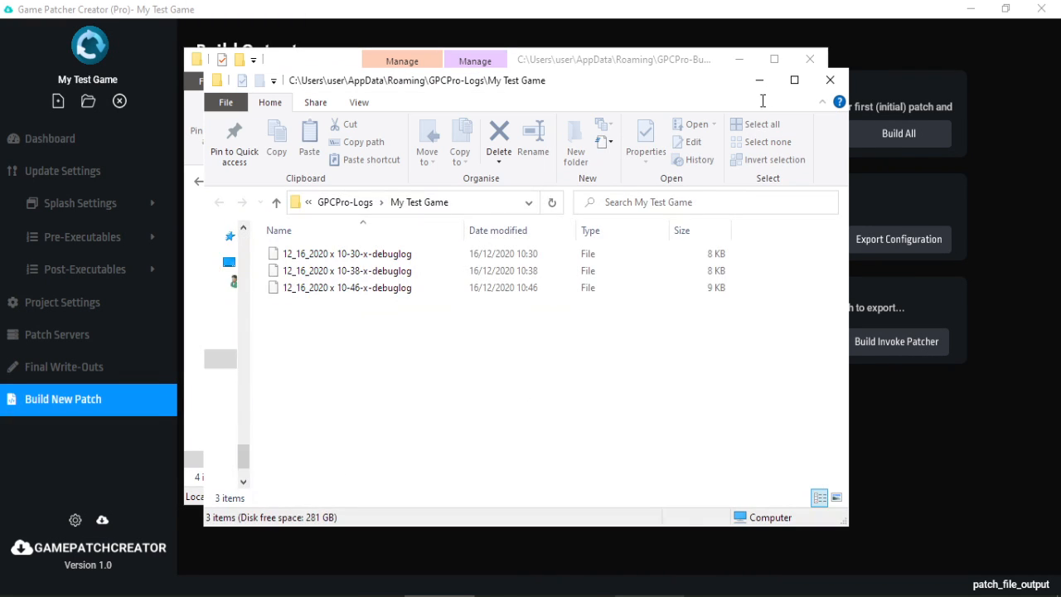
left_click(829, 80)
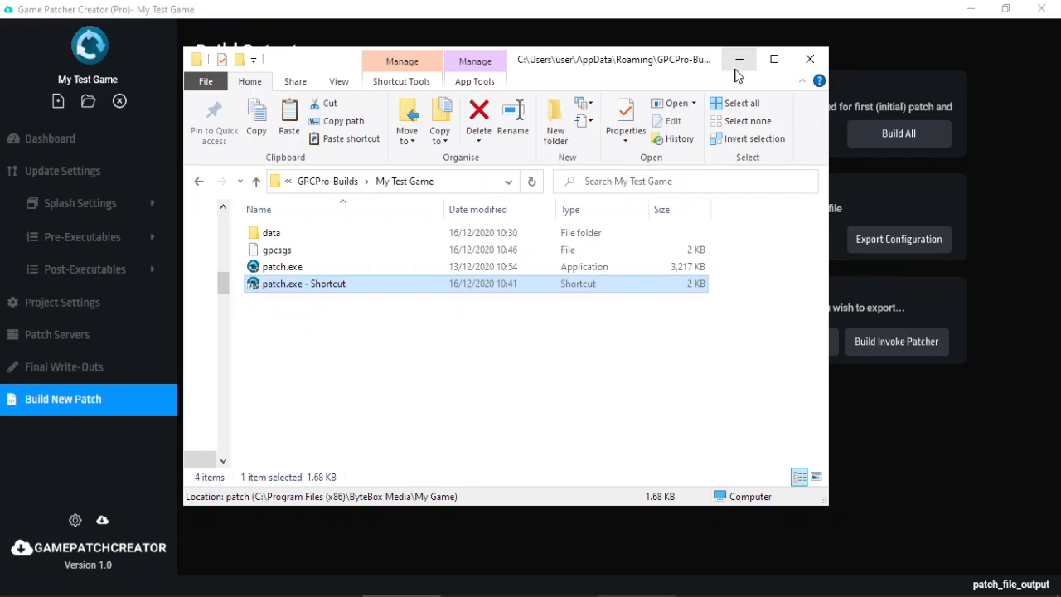
left_click(739, 59)
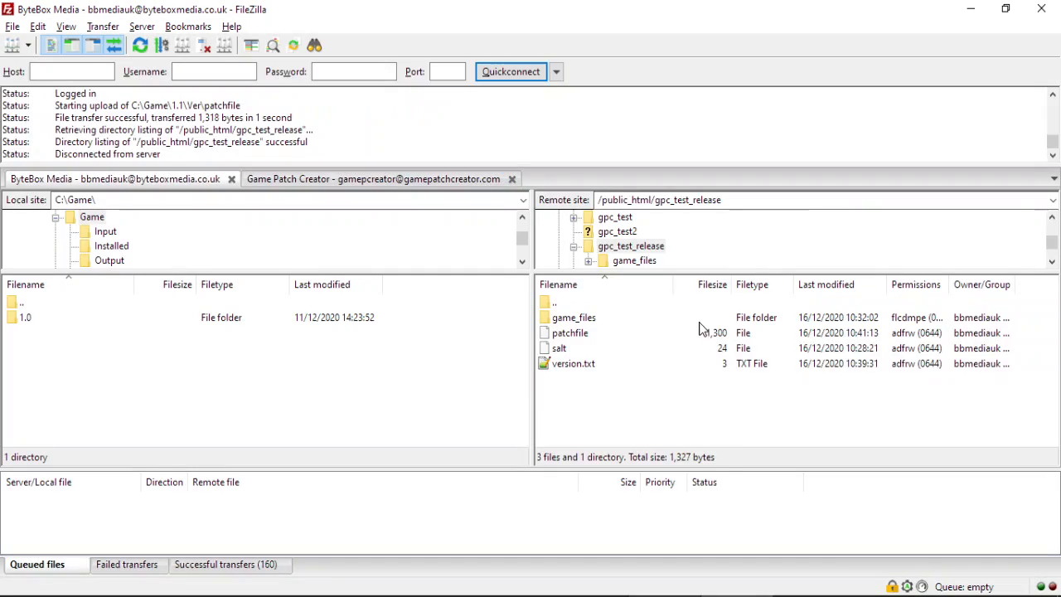
Drag everything in C:\Game\1.2\Output into FileZilla's remote game_files folder to upload it.
double_click(593, 318)
left_click(234, 595)
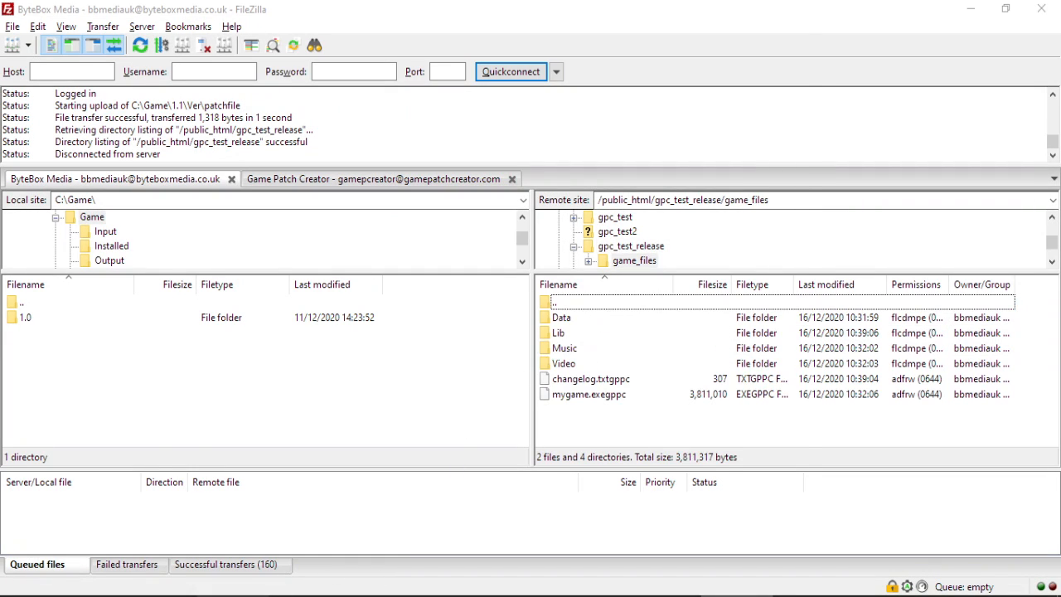
left_click(326, 164)
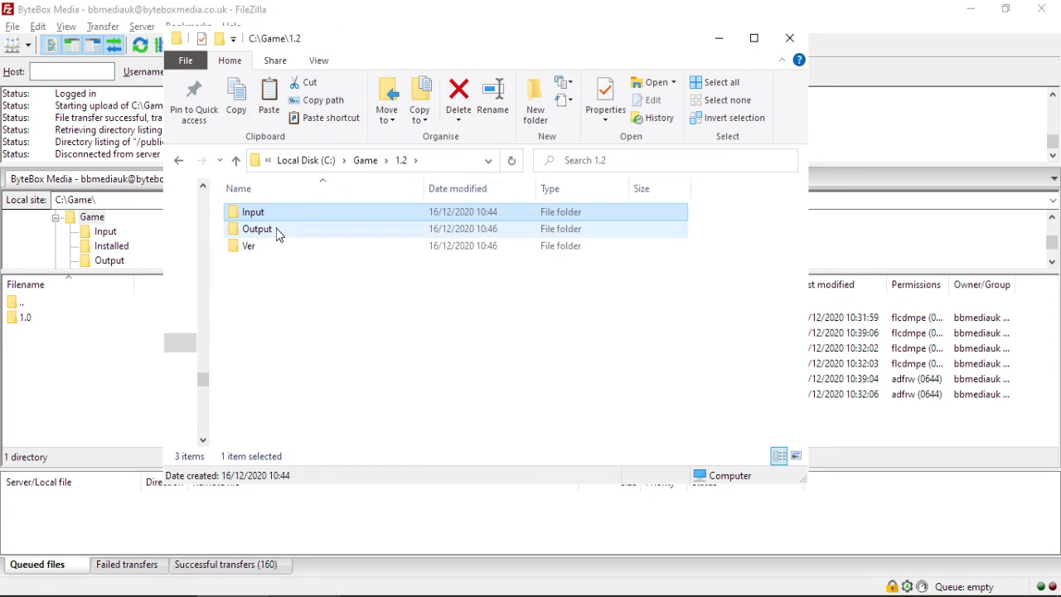
double_click(277, 231)
left_click_drag(272, 343, 859, 352)
left_click(853, 33)
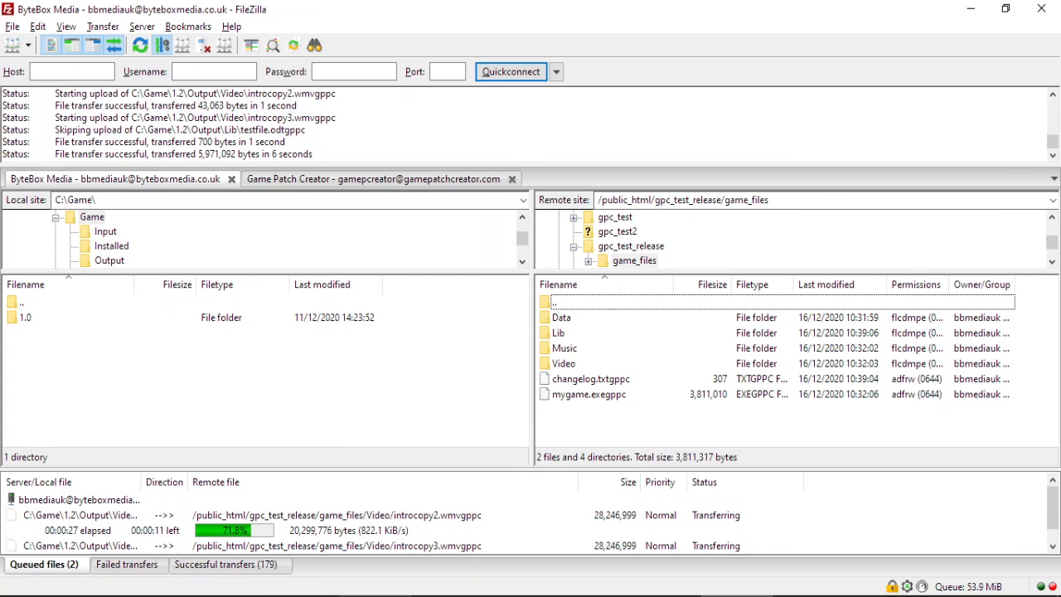
left_click(375, 595)
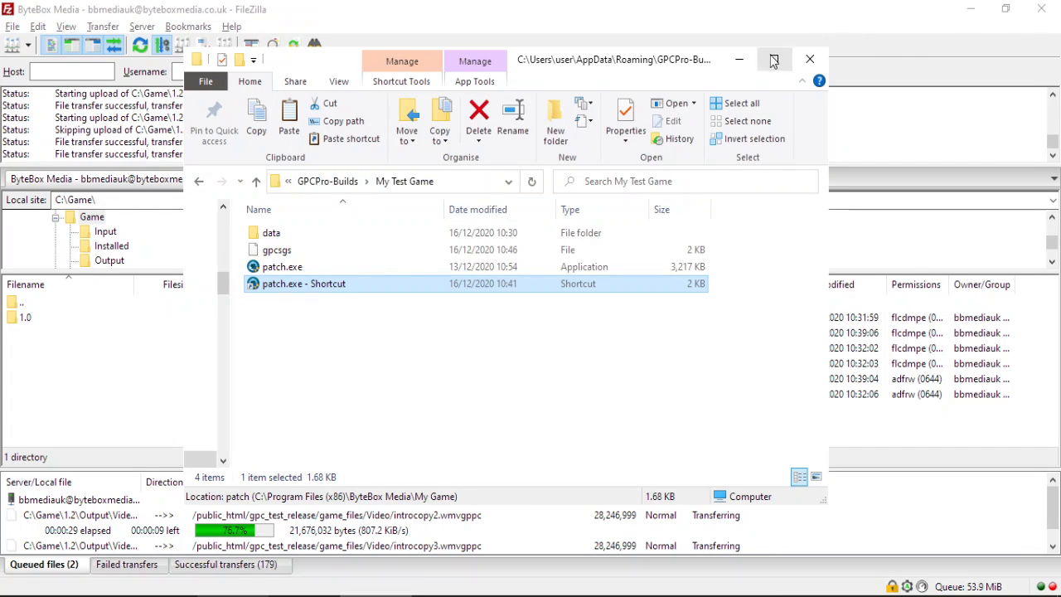
Open the My Test Game folder under %appdata%\game_patches in File Explorer.
left_click(738, 59)
left_click(18, 595)
left_click(55, 580)
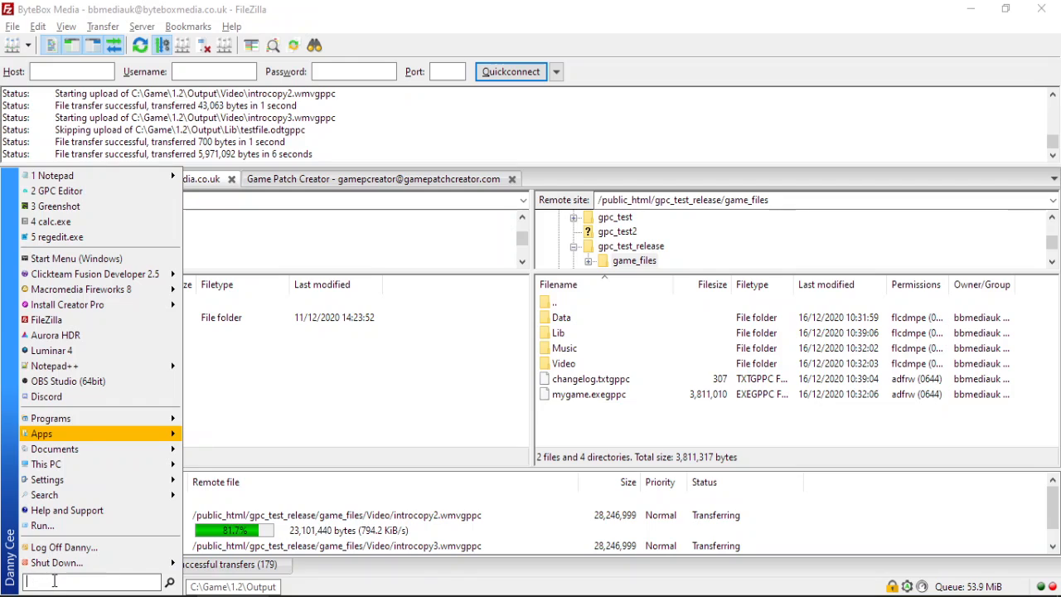
type("%appdata%")
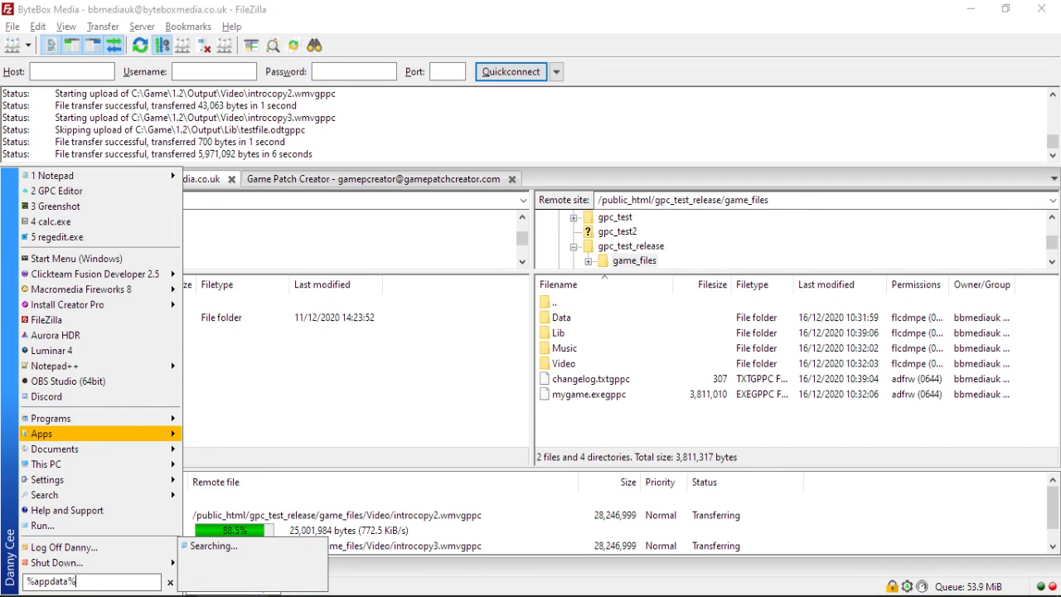
key("Return")
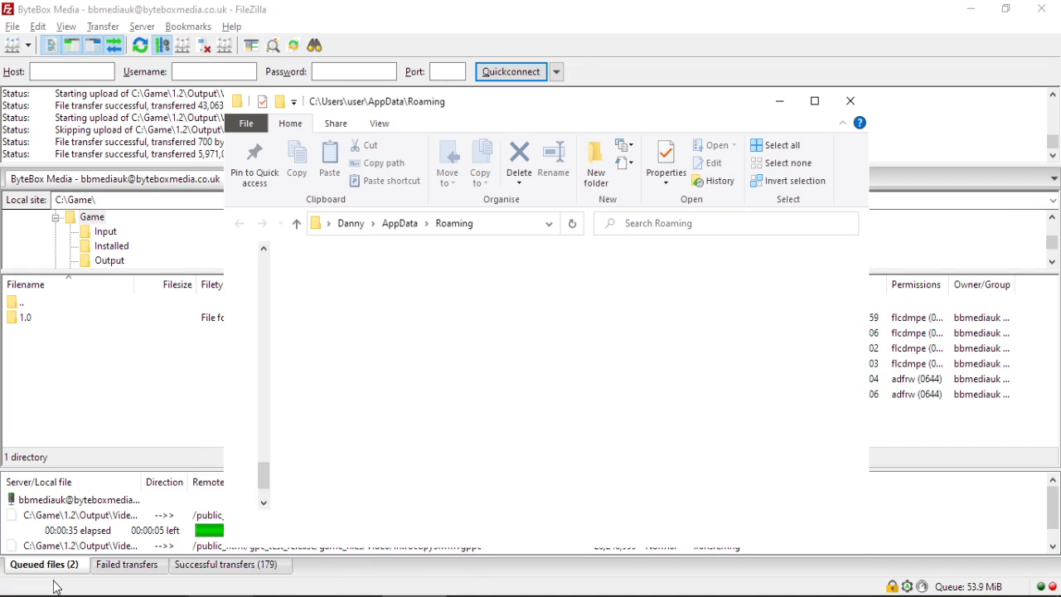
key("g")
key("g")
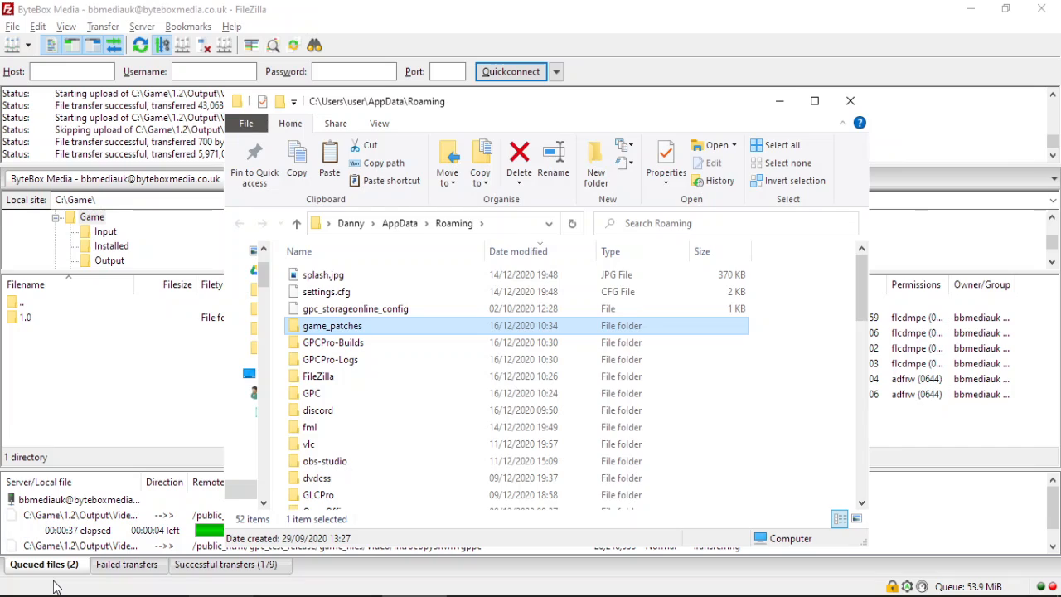
key("Return")
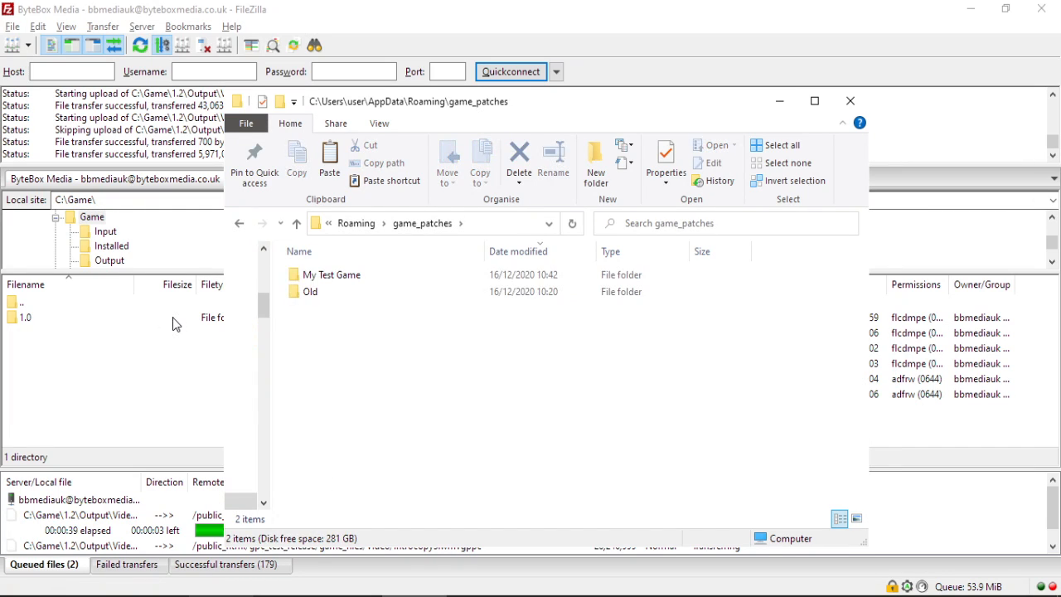
double_click(332, 277)
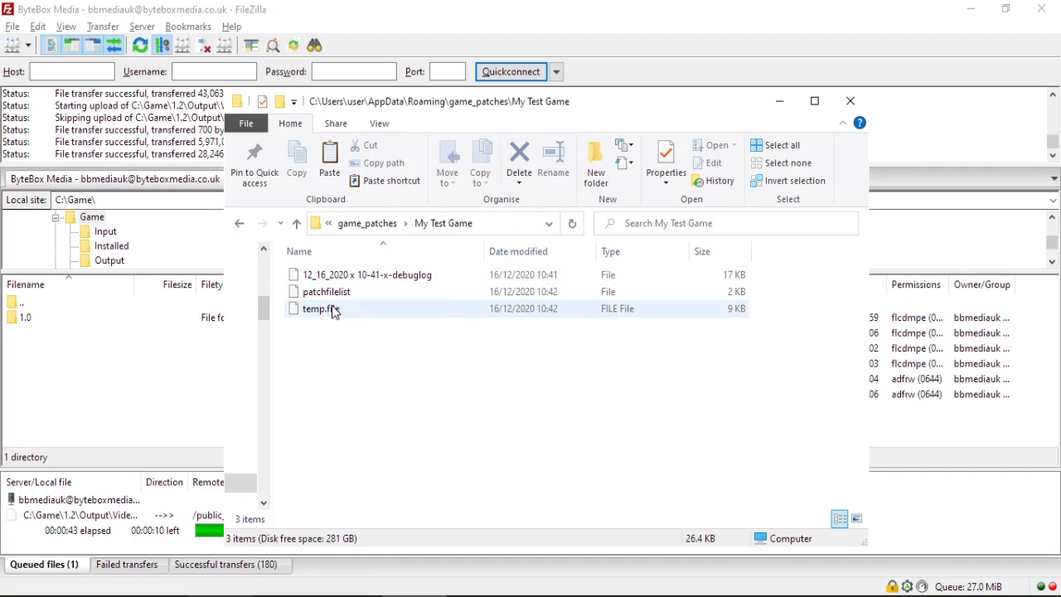
Read through the patcher debug log in Notepad++, then minimize Notepad++.
right_click(404, 280)
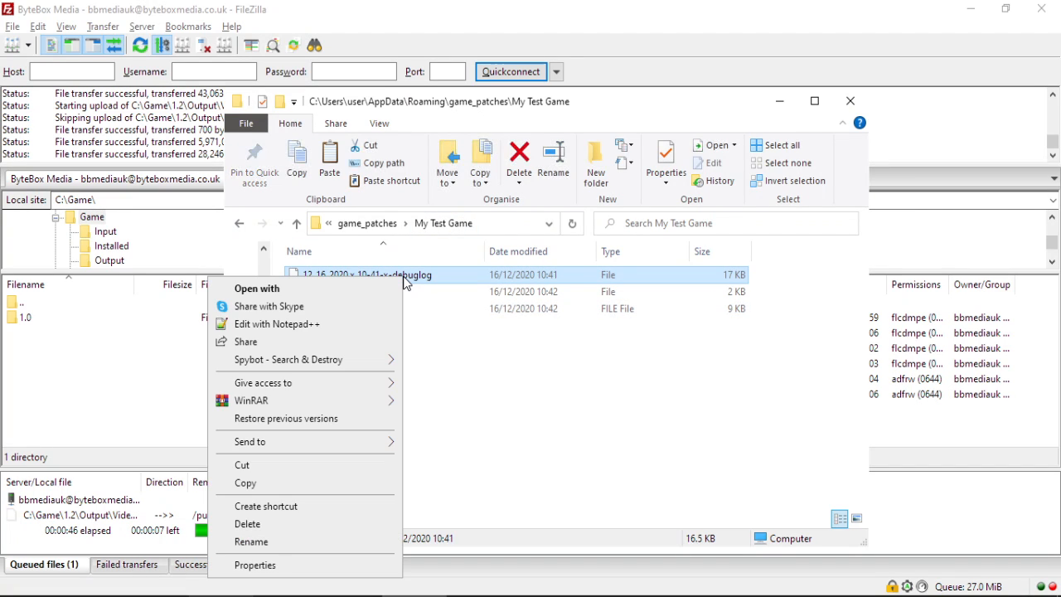
left_click(373, 324)
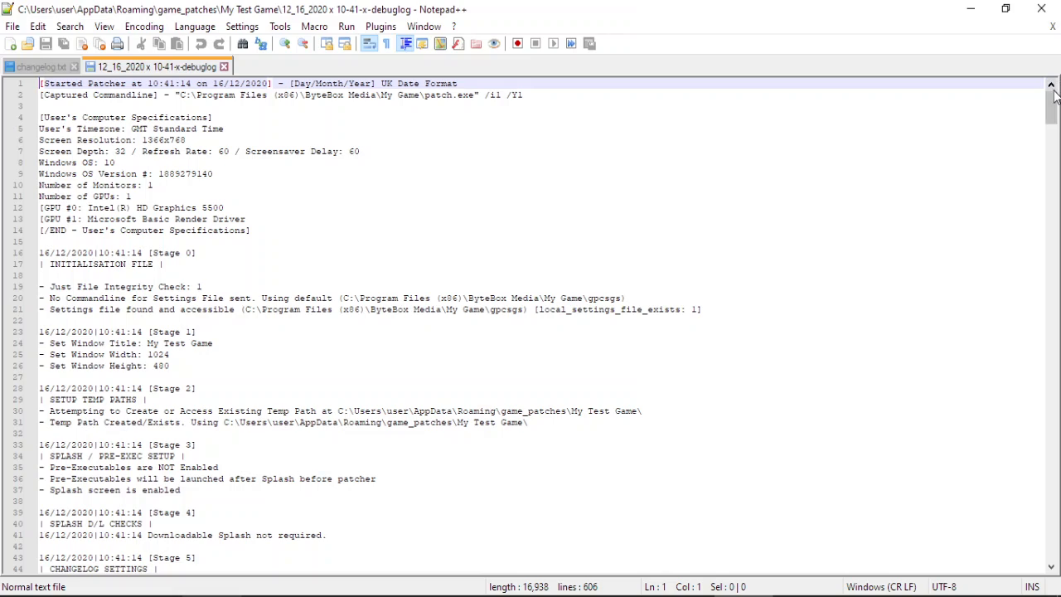
left_click_drag(1050, 99, 1057, 547)
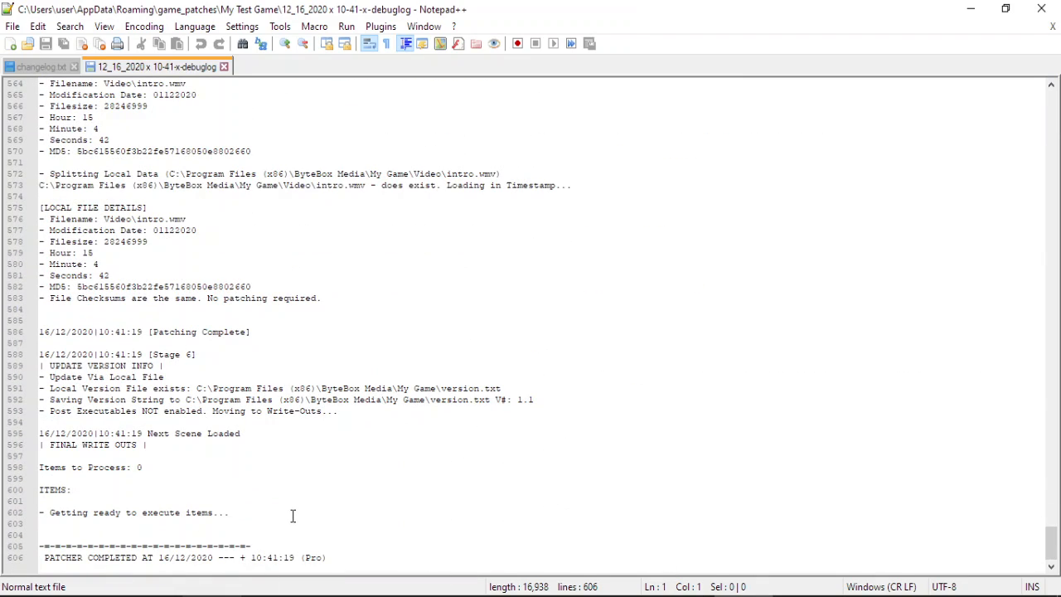
scroll(292, 515, "up", 11)
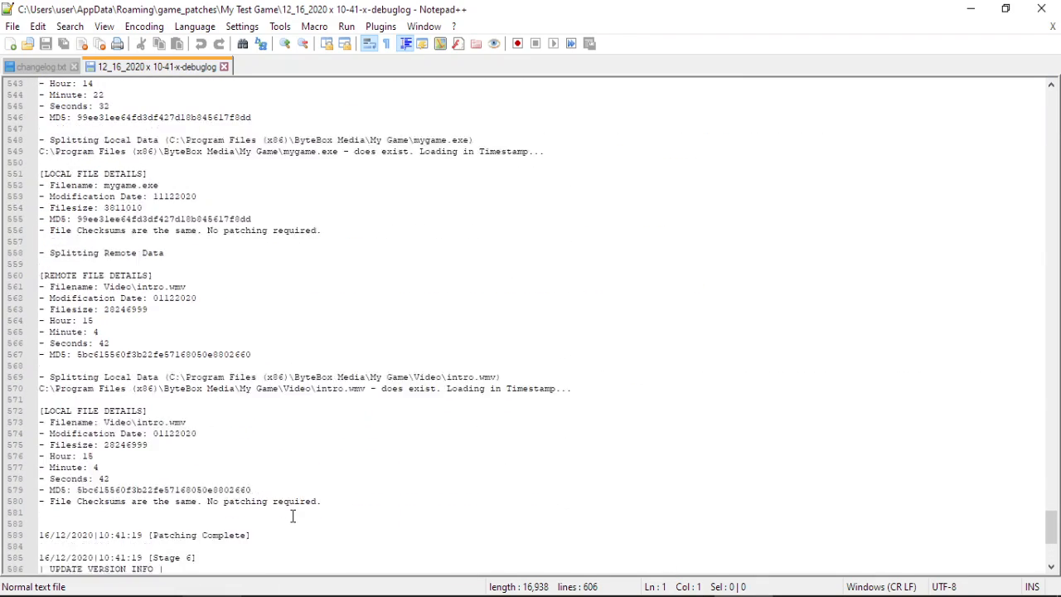
left_click(970, 8)
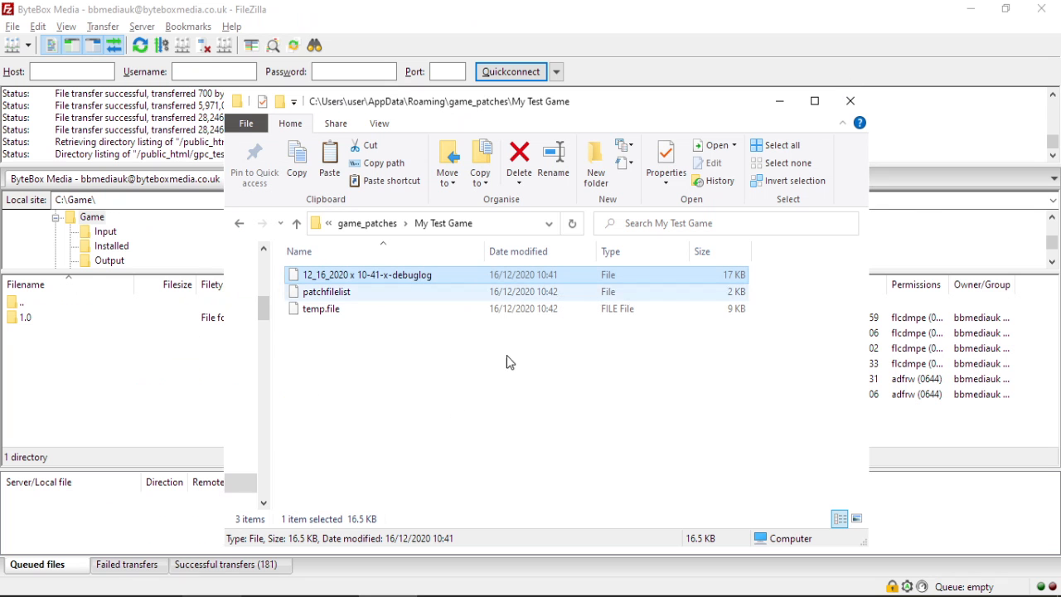
Check the Target command in the patch.exe shortcut's Properties, then minimize the Explorer window.
left_click(271, 596)
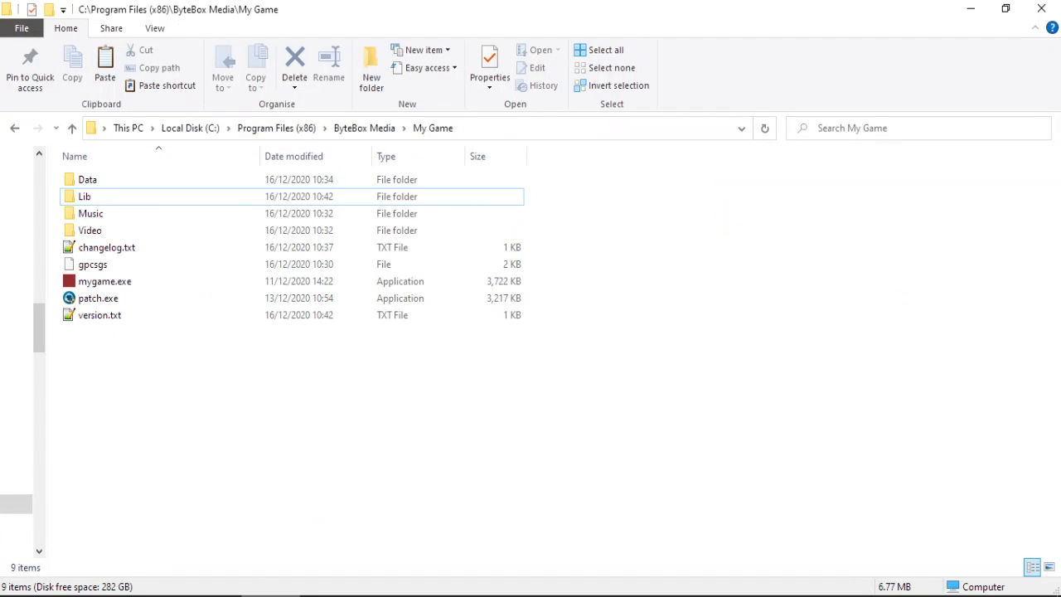
left_click(271, 596)
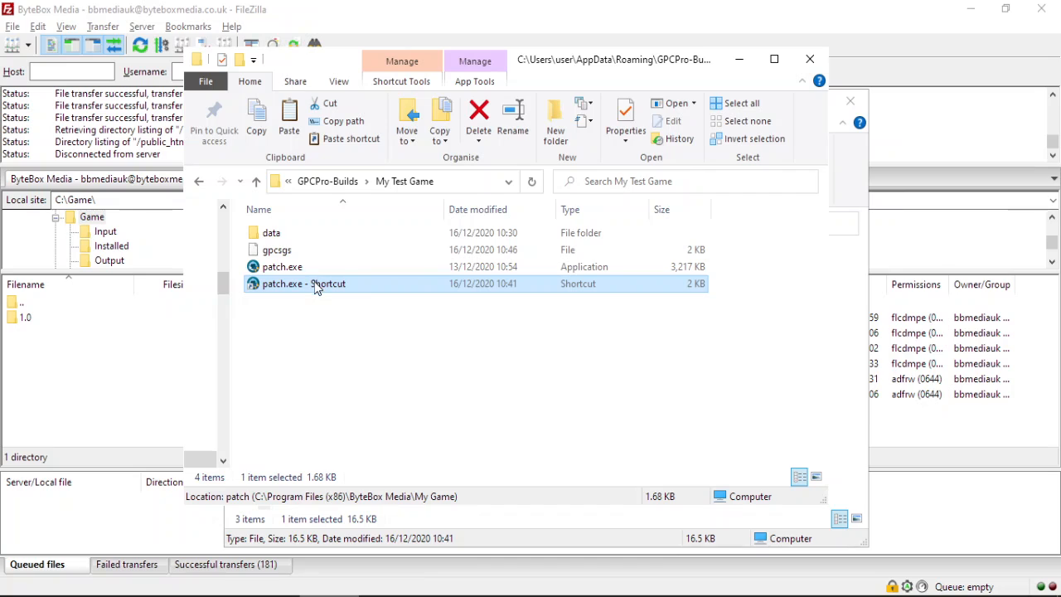
right_click(315, 285)
left_click(277, 581)
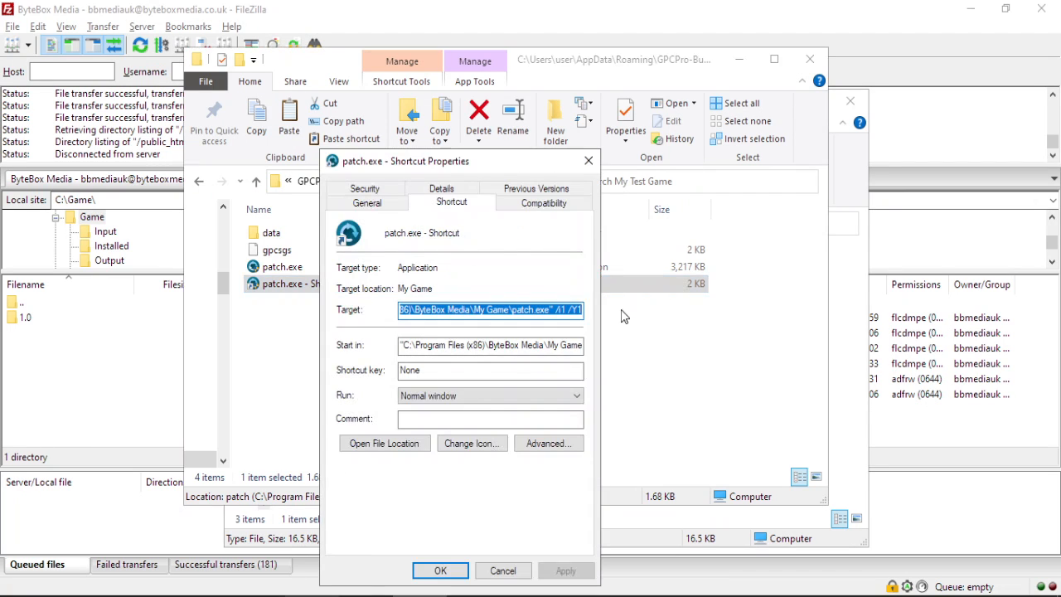
left_click(571, 310)
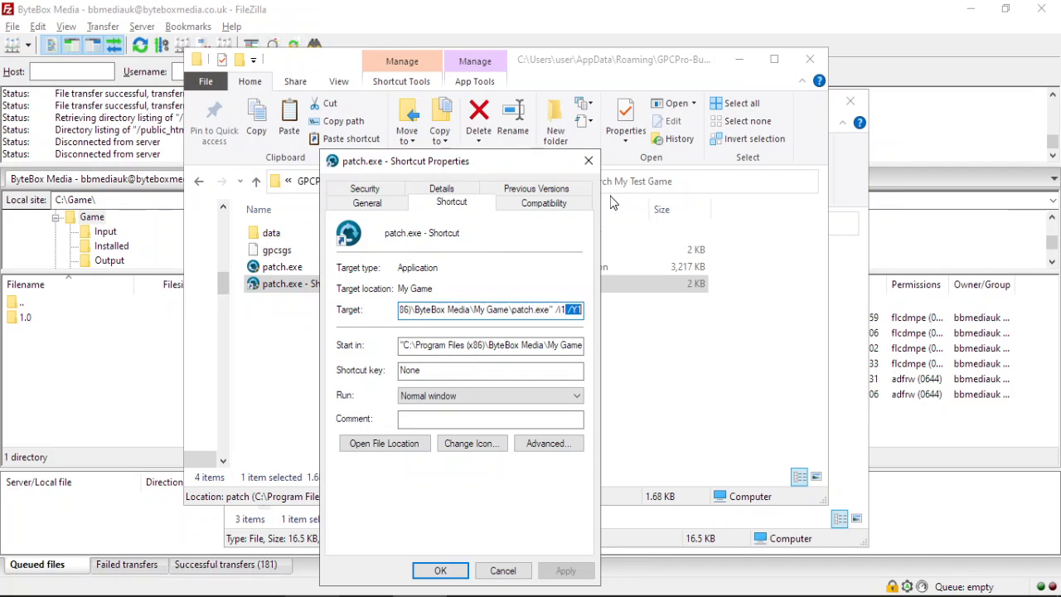
left_click(588, 160)
left_click(739, 60)
Mark the 'Upload the modified files' step in the Notepad patch checklist.
left_click(777, 97)
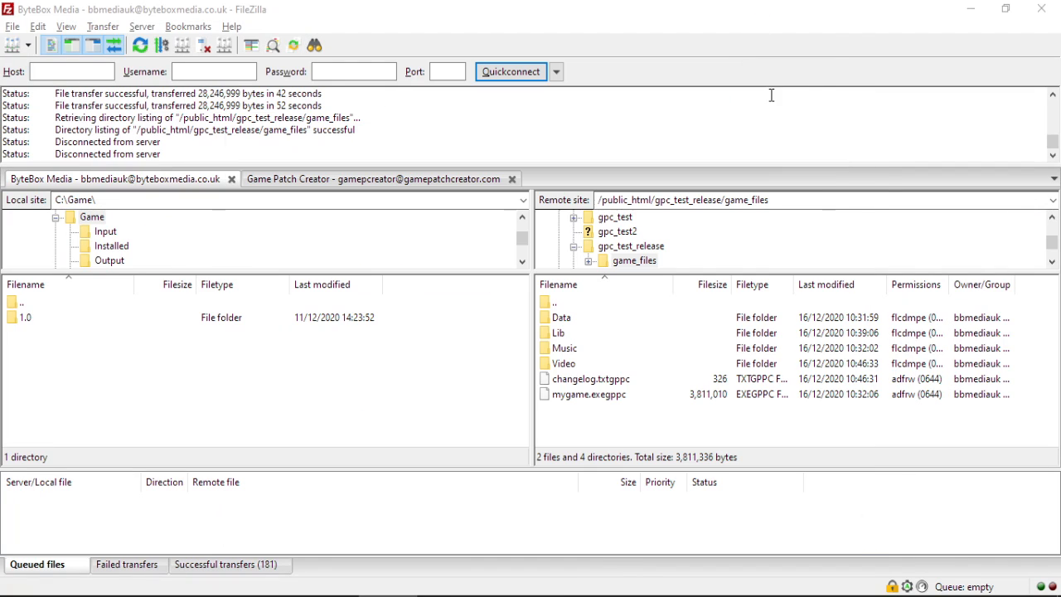
left_click(625, 594)
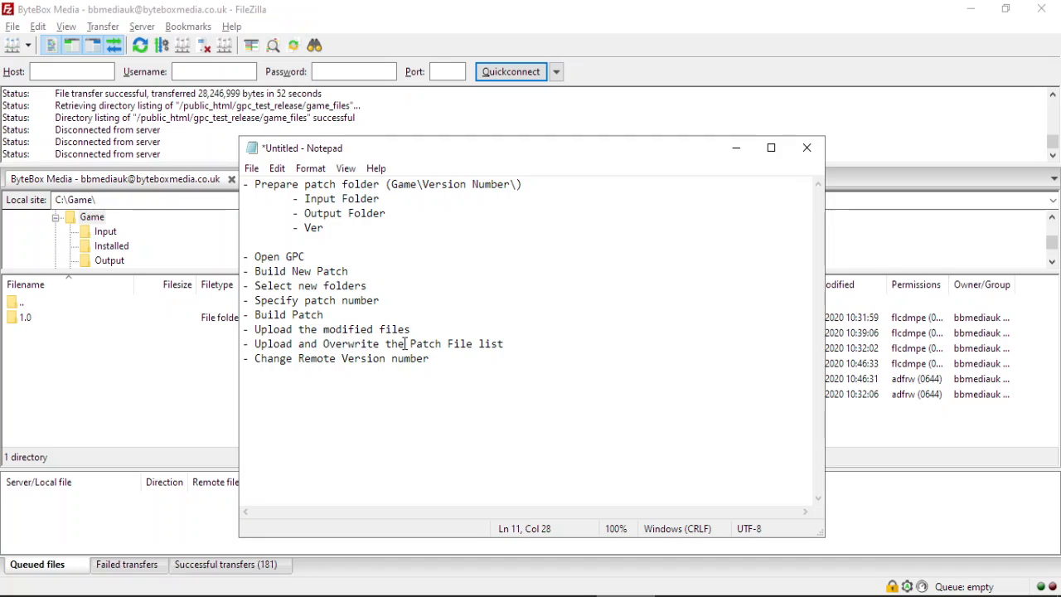
left_click_drag(420, 332, 206, 329)
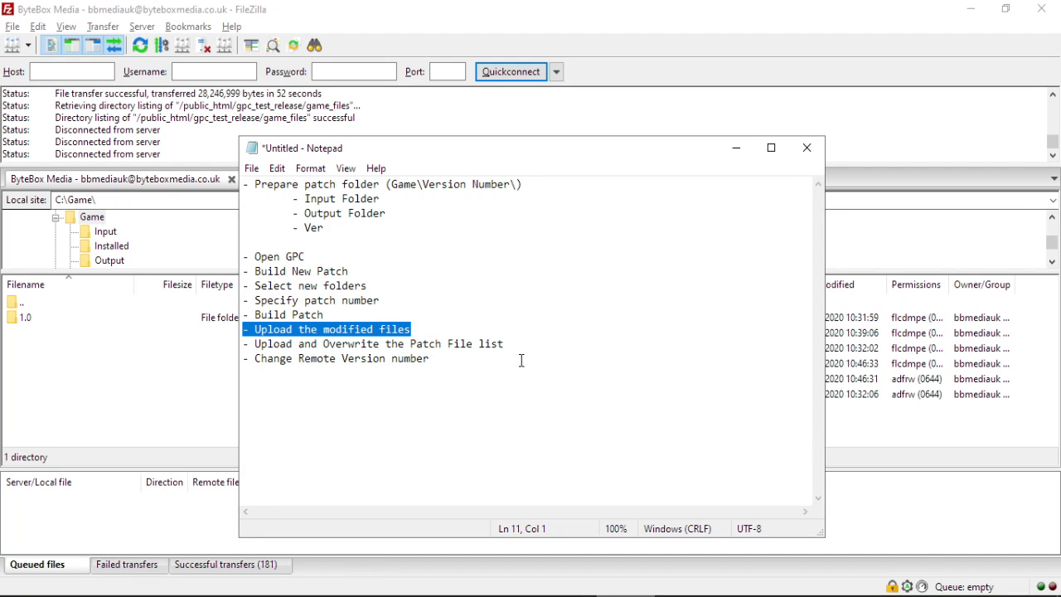
left_click(633, 8)
Upload patchfile from C:\Game\1.2\Ver into the server's gpc_test_release folder.
double_click(590, 304)
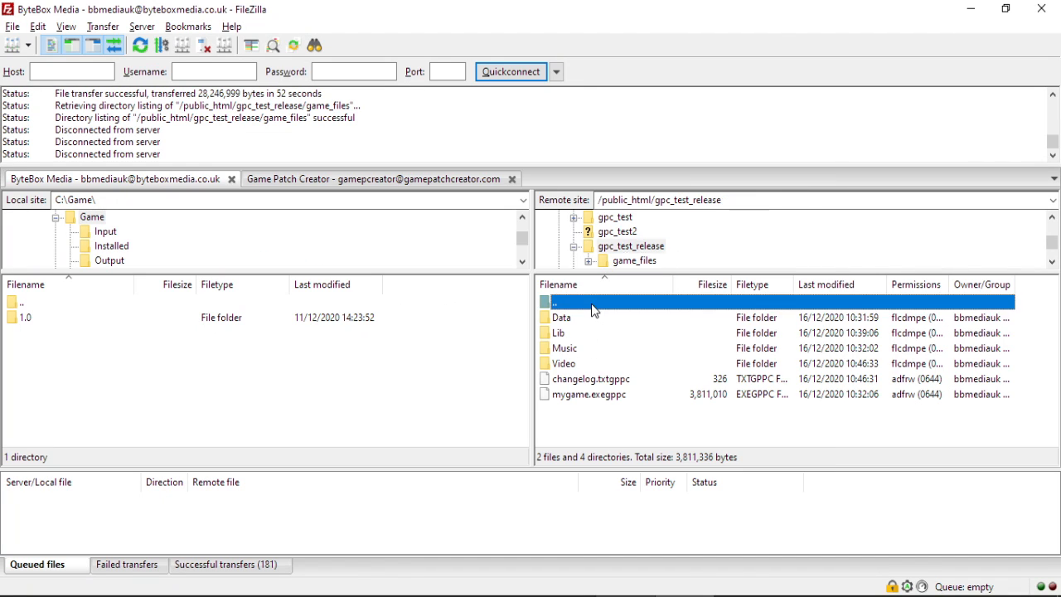
key("alt+Tab")
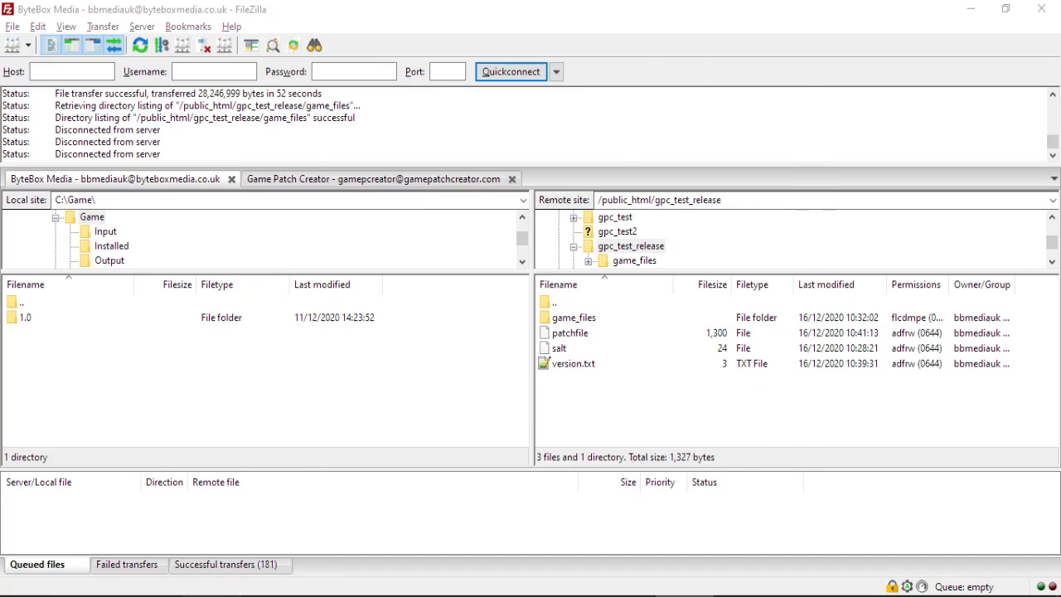
left_click(328, 162)
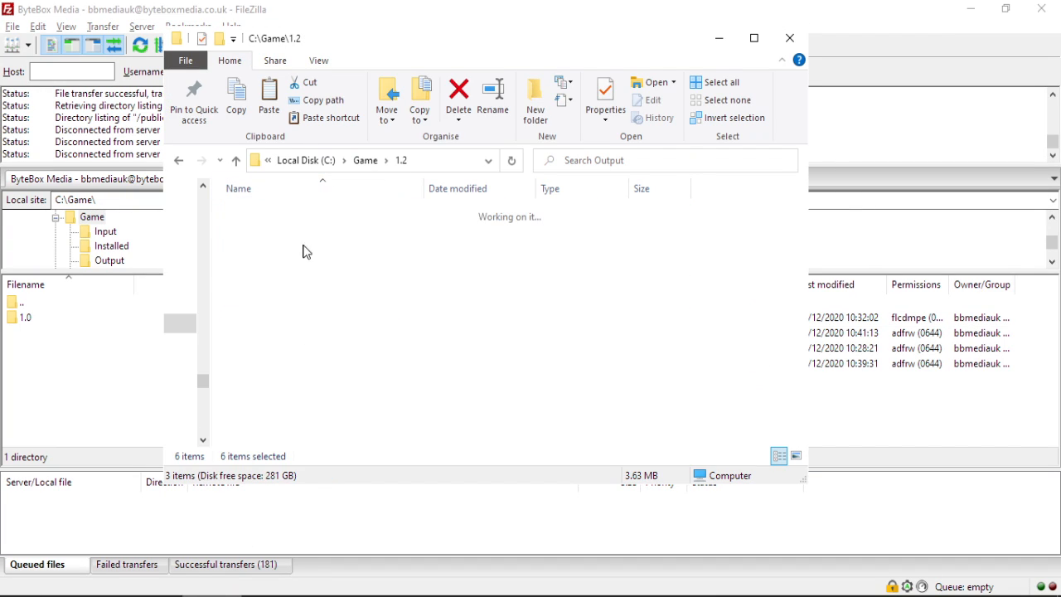
left_click(258, 250)
double_click(258, 250)
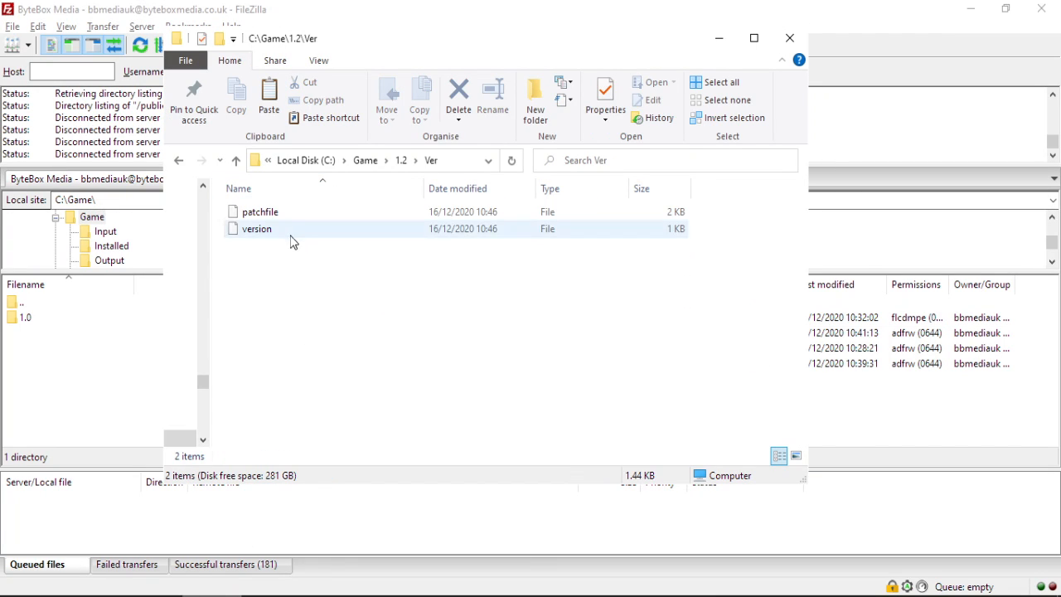
left_click_drag(272, 214, 895, 429)
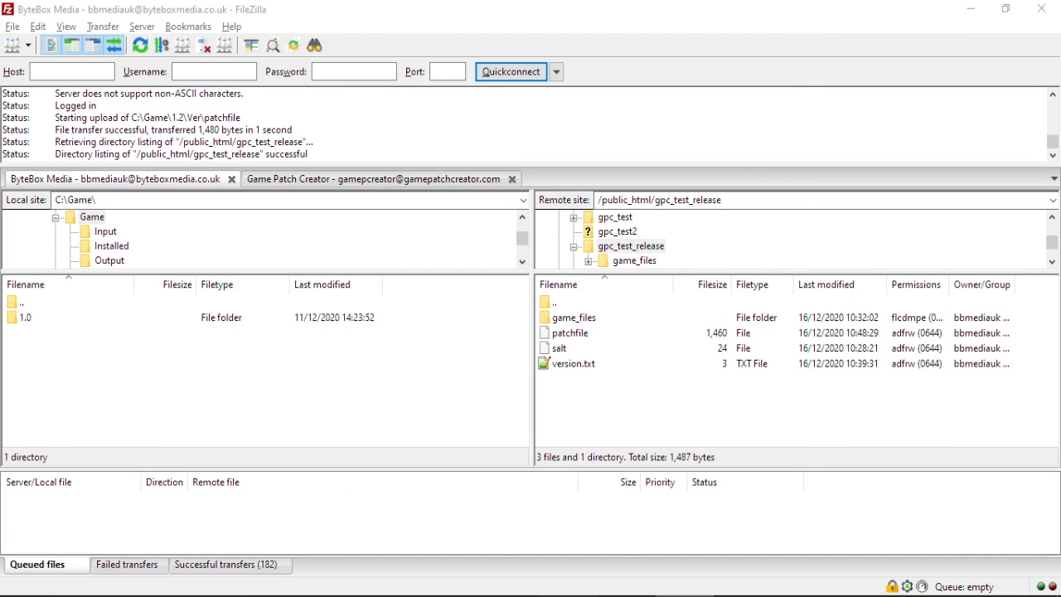
Advance the checklist to 'Change Remote Version number' and move FileZilla up to public_html.
left_click(625, 596)
left_click(467, 374)
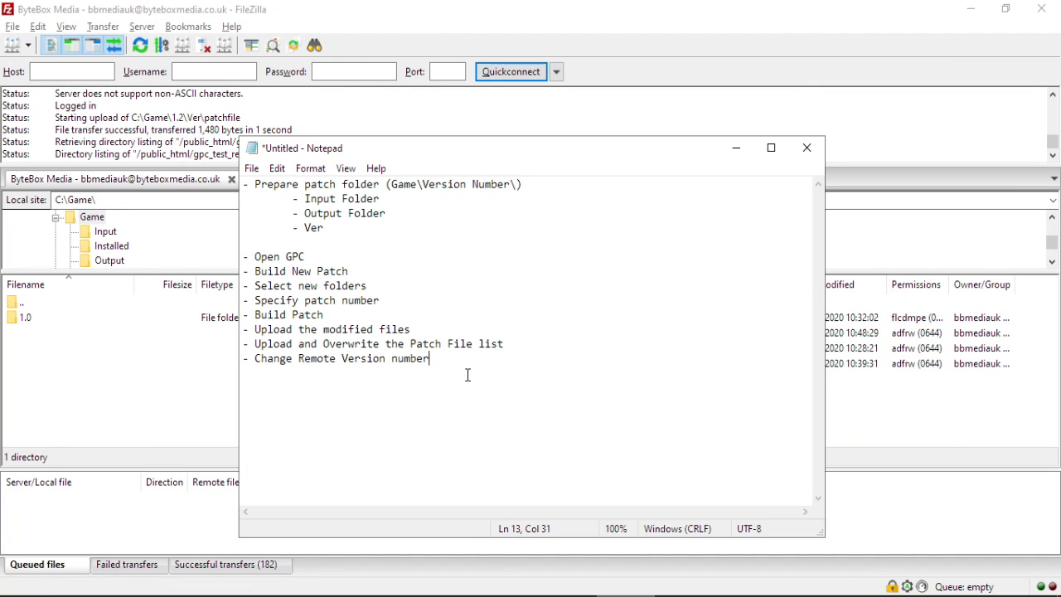
left_click(699, 7)
double_click(570, 305)
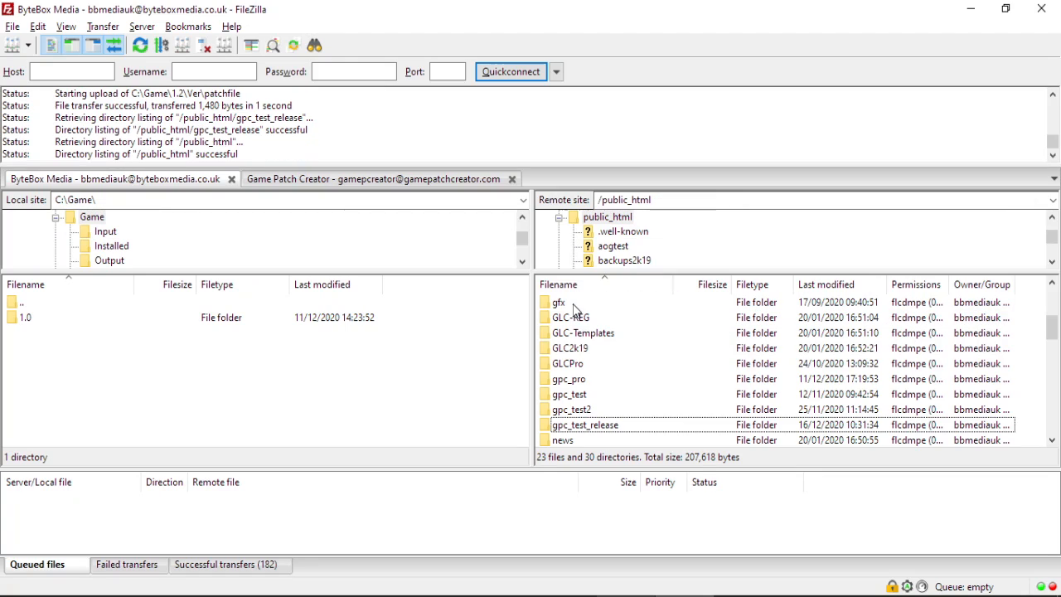
Edit gpc_test_release/version.txt on the server from 1.1 to 1.2 and upload it back.
double_click(592, 425)
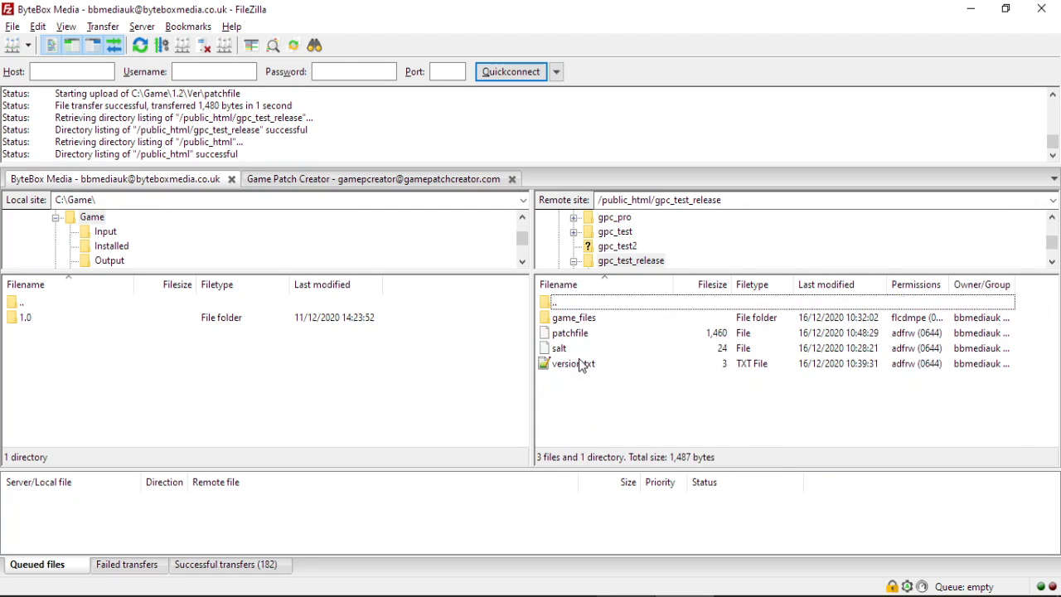
right_click(582, 363)
left_click(621, 407)
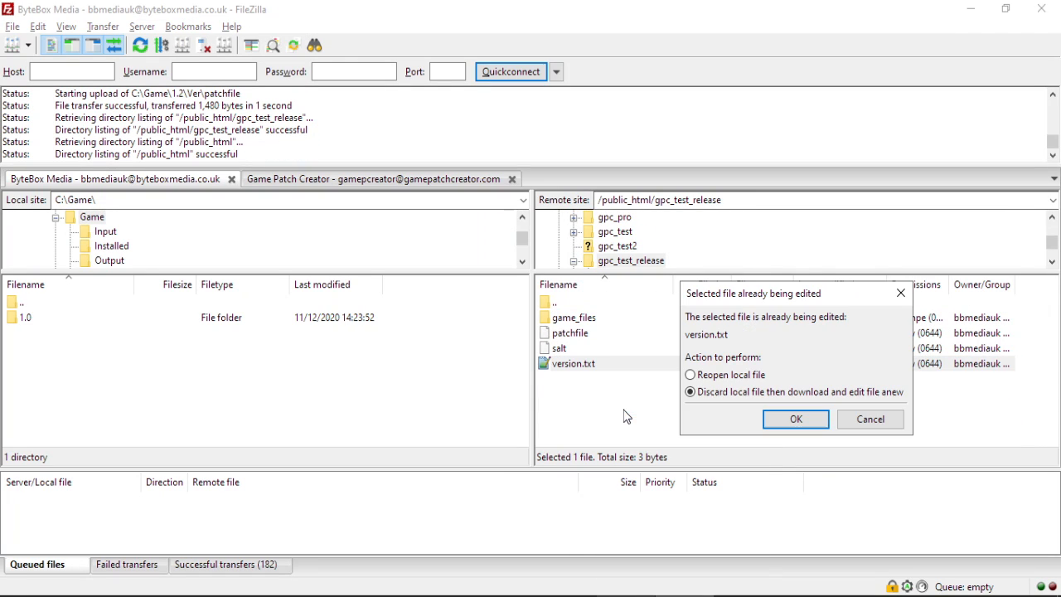
left_click(792, 420)
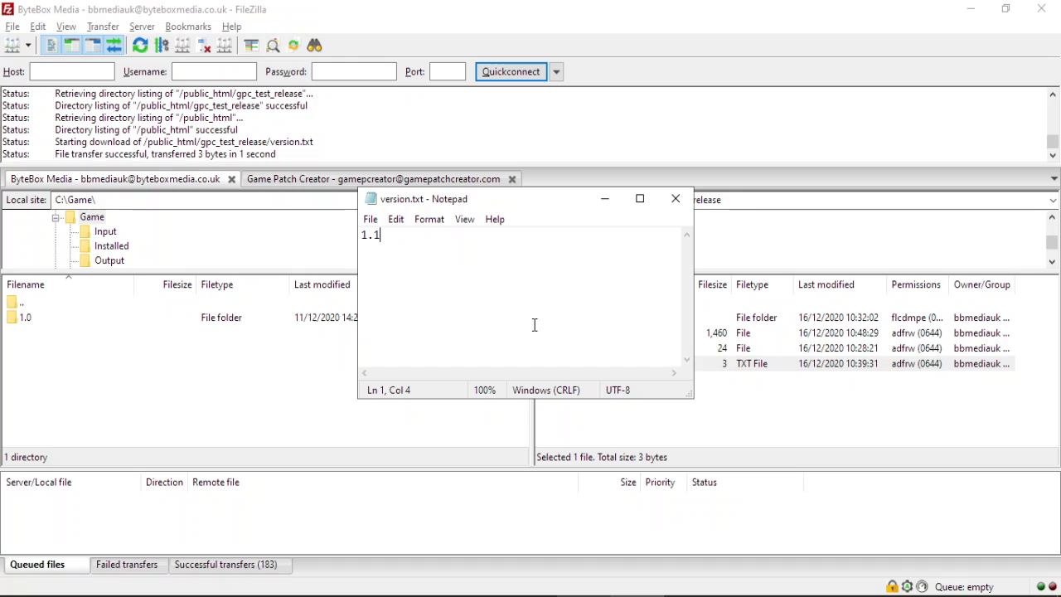
key("BackSpace")
type("2")
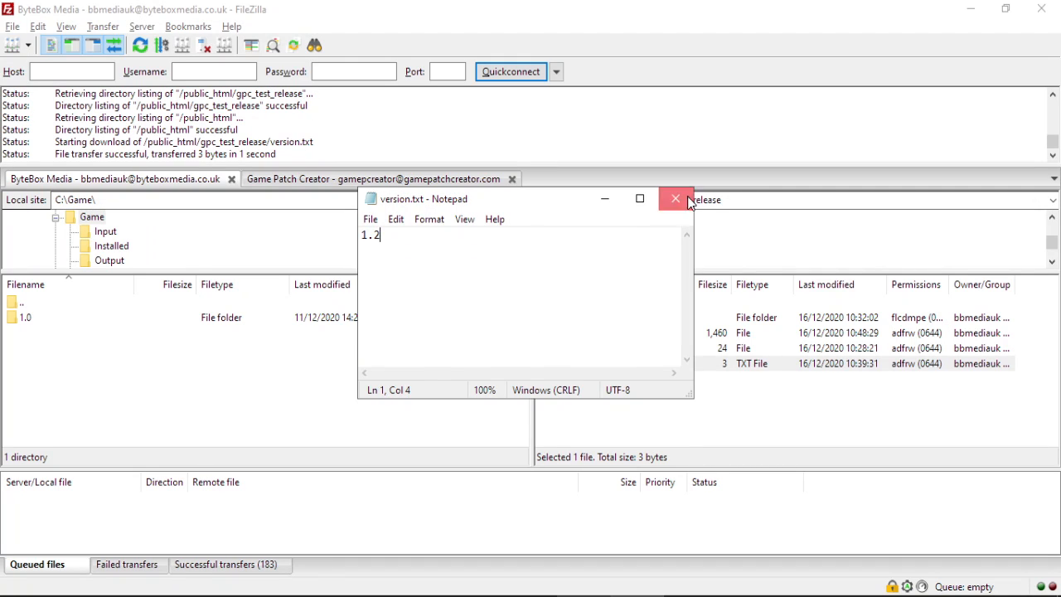
left_click(675, 198)
left_click(523, 370)
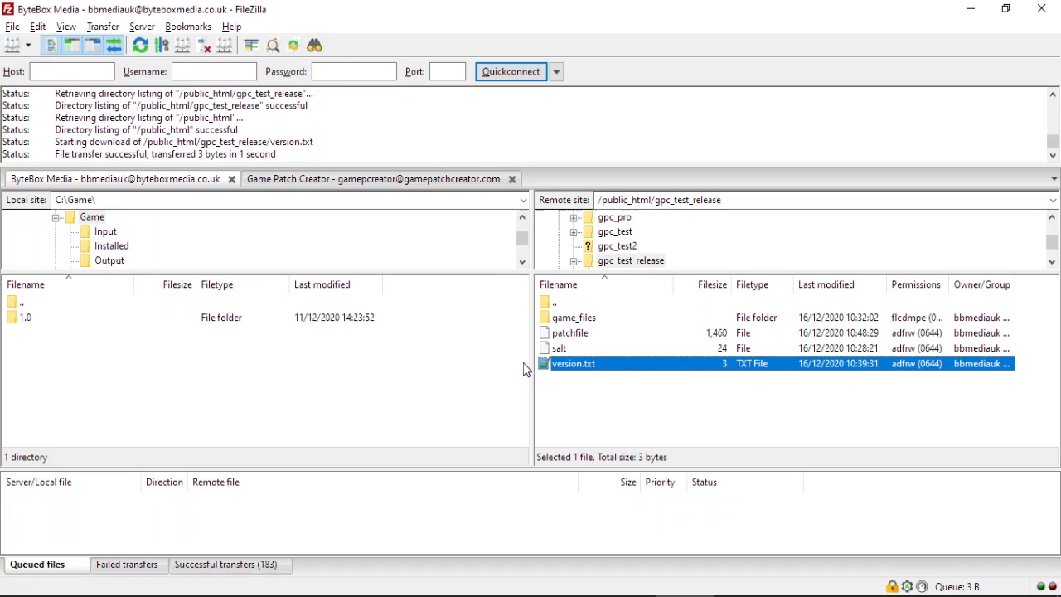
left_click(686, 549)
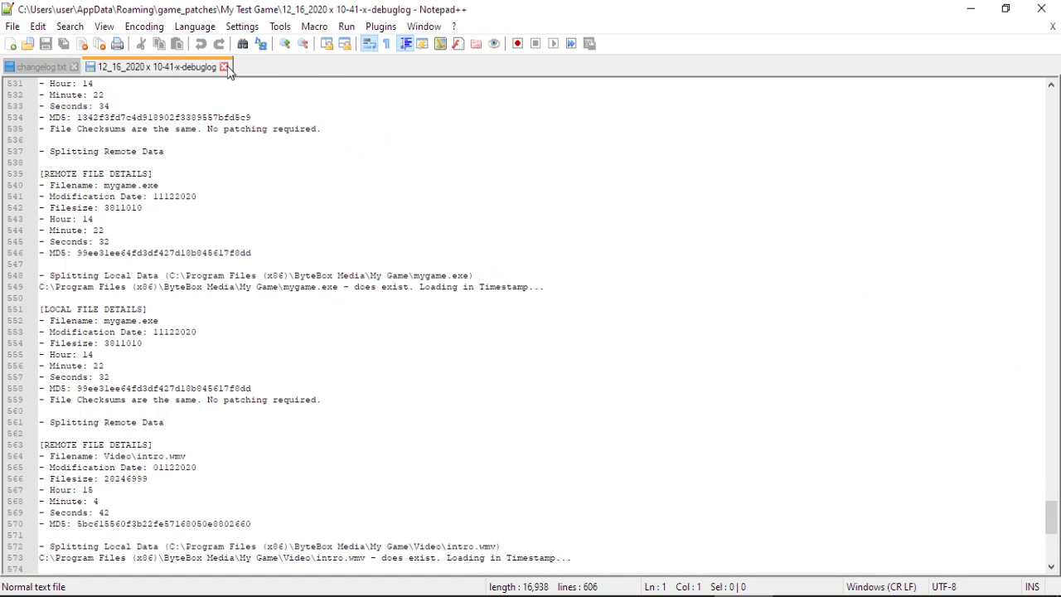
Close the debug log and changelog.txt tabs and exit Notepad++.
left_click(223, 66)
left_click(74, 66)
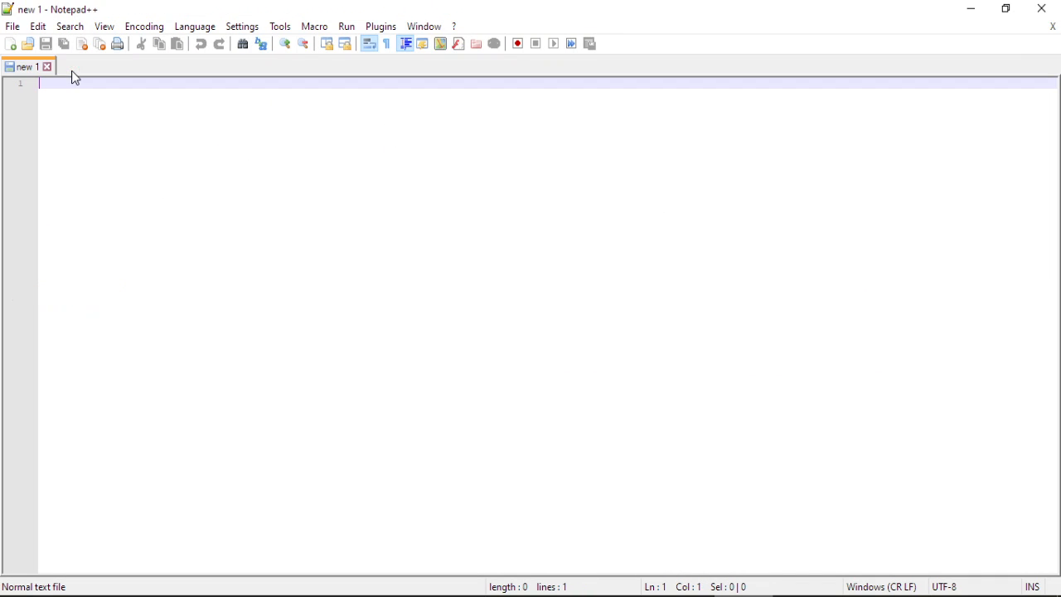
left_click(1041, 9)
Minimize FileZilla, the Notepad checklist and Explorer, showing the My Game and My Test Game folders.
left_click(983, 8)
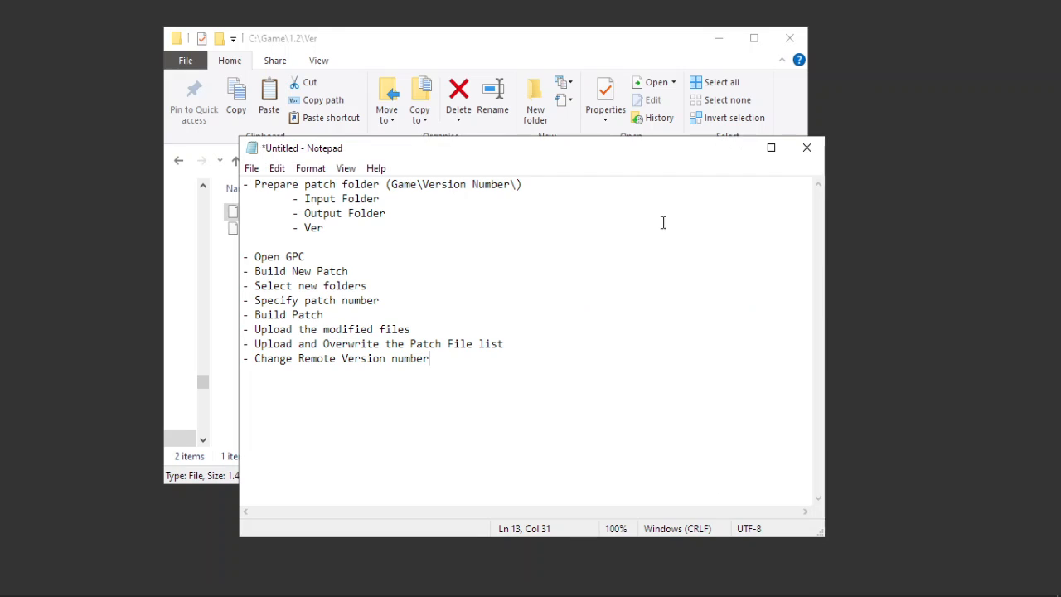
left_click(736, 150)
left_click(719, 41)
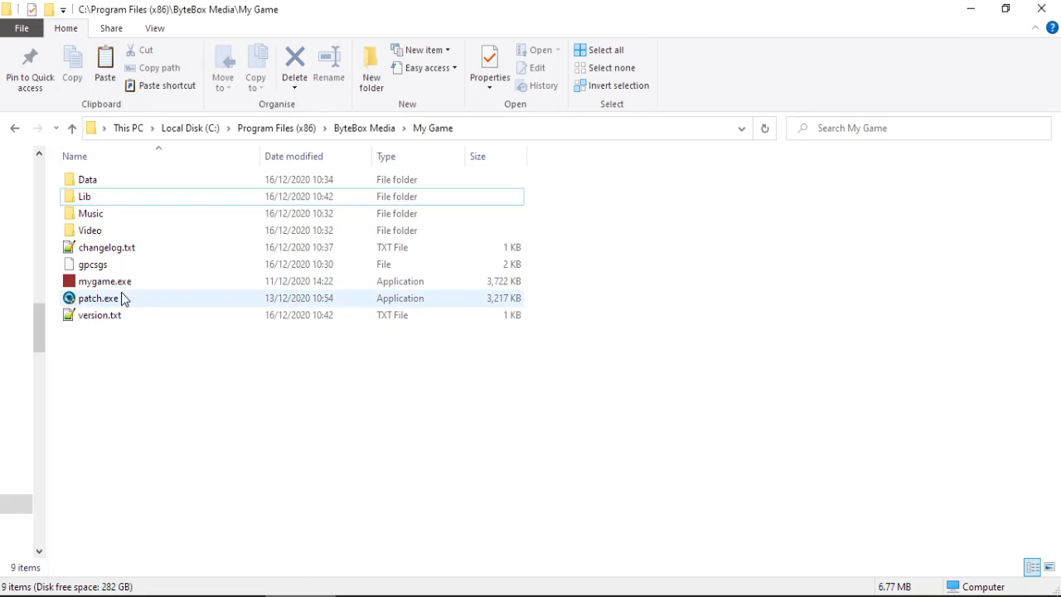
left_click(117, 300)
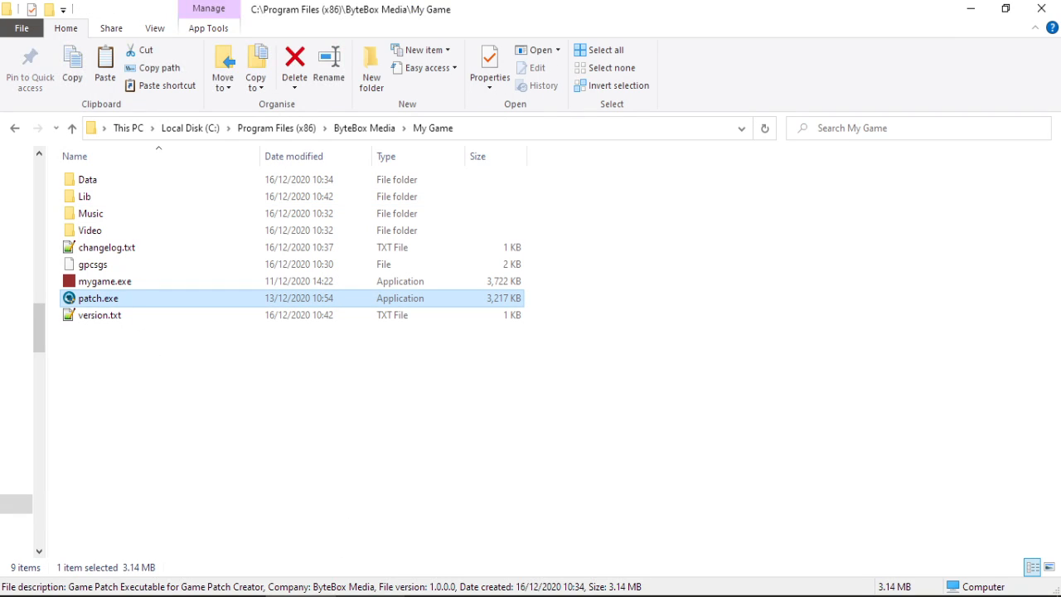
left_click(381, 595)
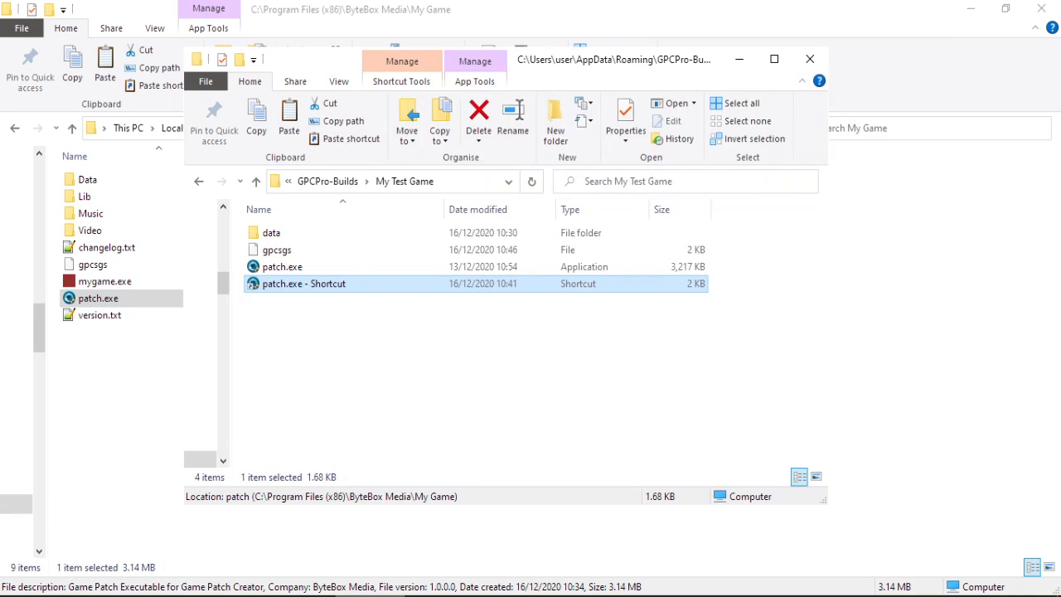
Run patch.exe via its shortcut, then check the installed version.txt and changelog.txt.
double_click(334, 282)
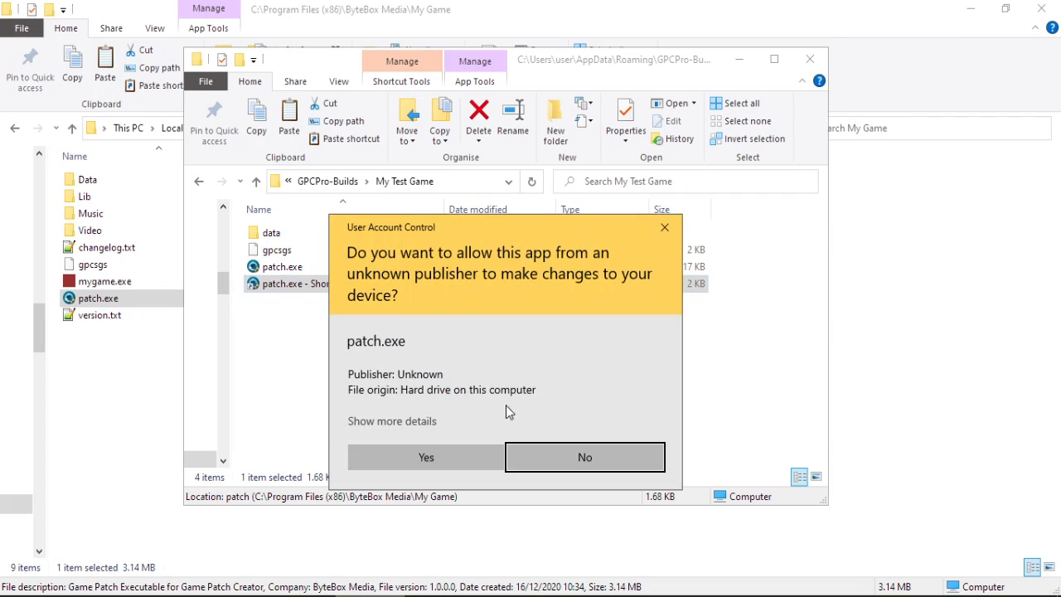
left_click(467, 457)
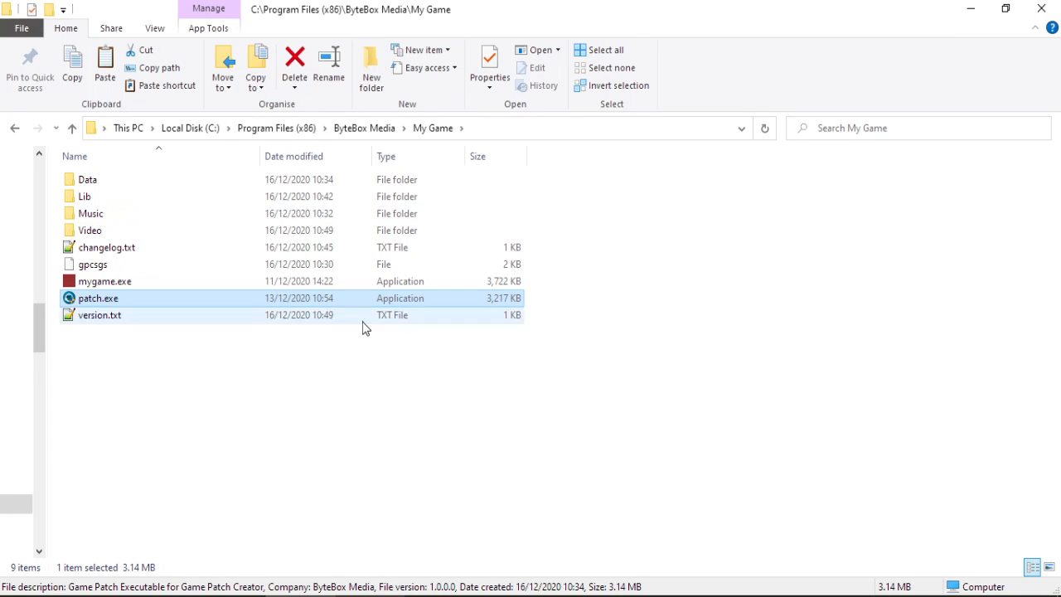
double_click(110, 316)
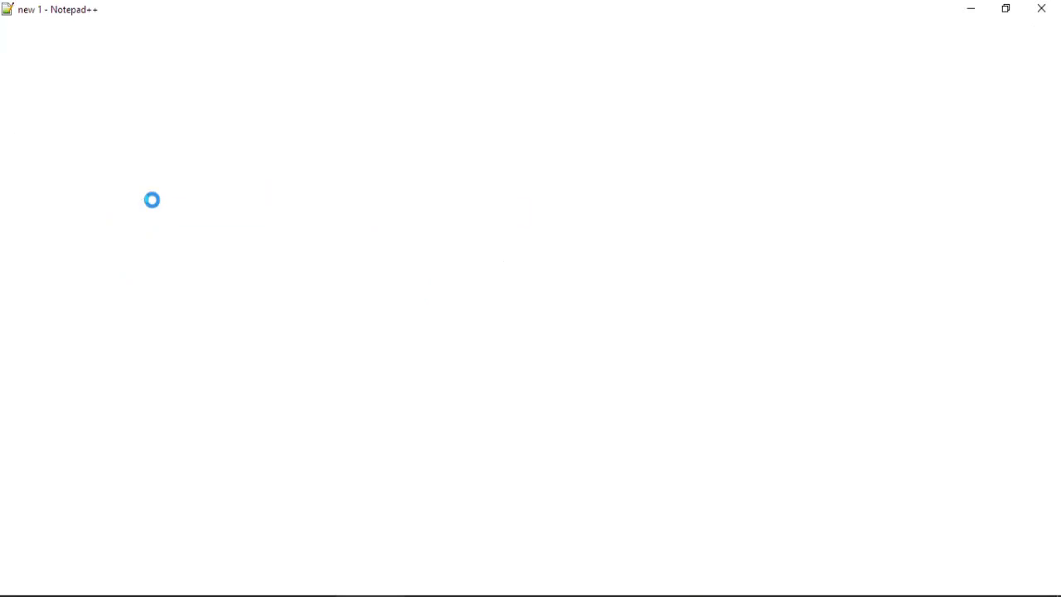
left_click(1040, 9)
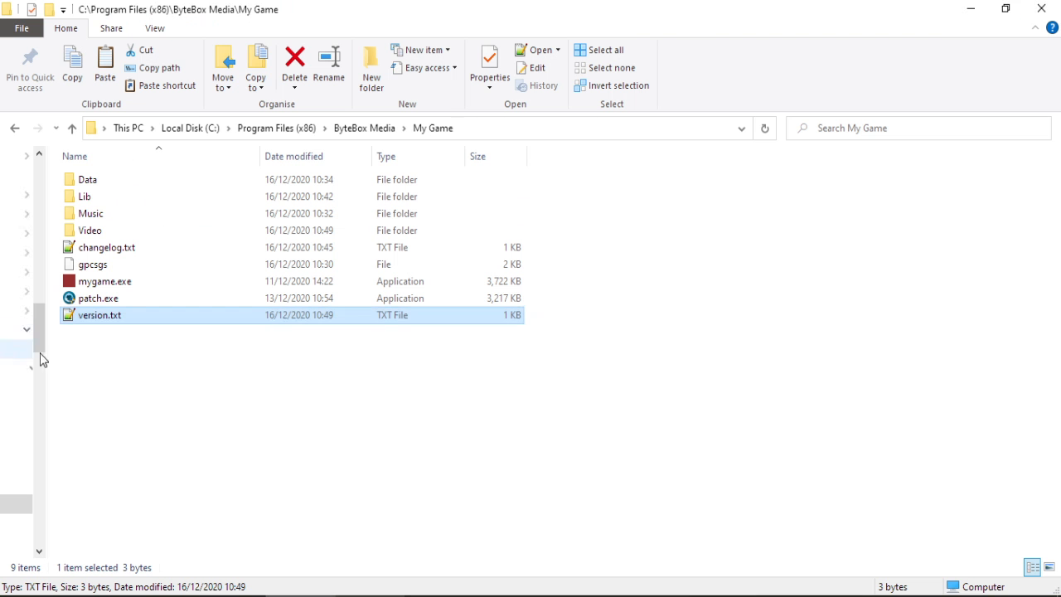
left_click(125, 250)
double_click(126, 251)
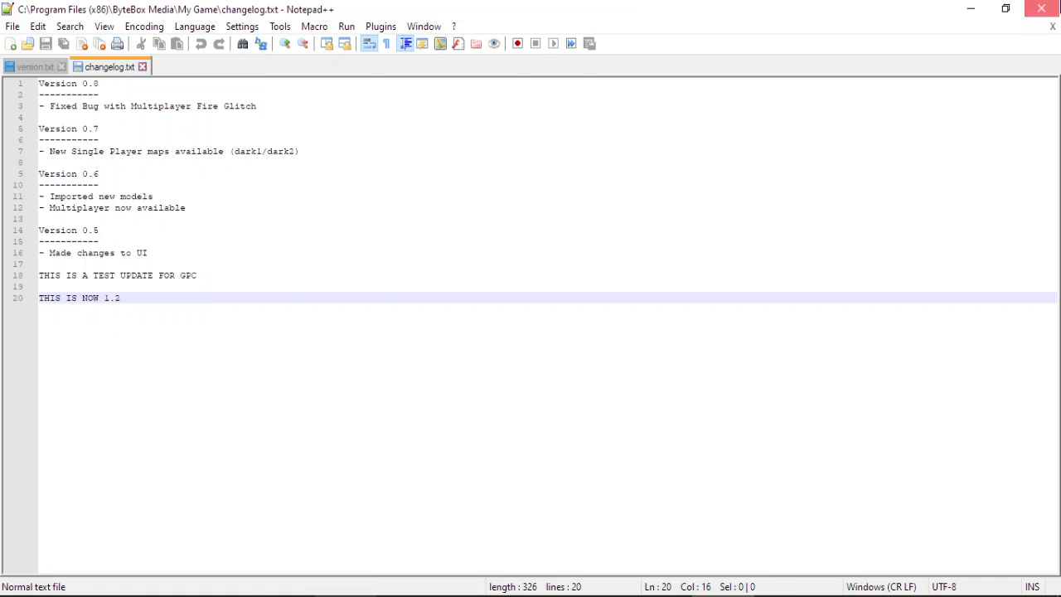
left_click(1041, 8)
Inspect introcopy2.wmv and introcopy3.wmv in the Video folder, then minimize Explorer.
double_click(113, 229)
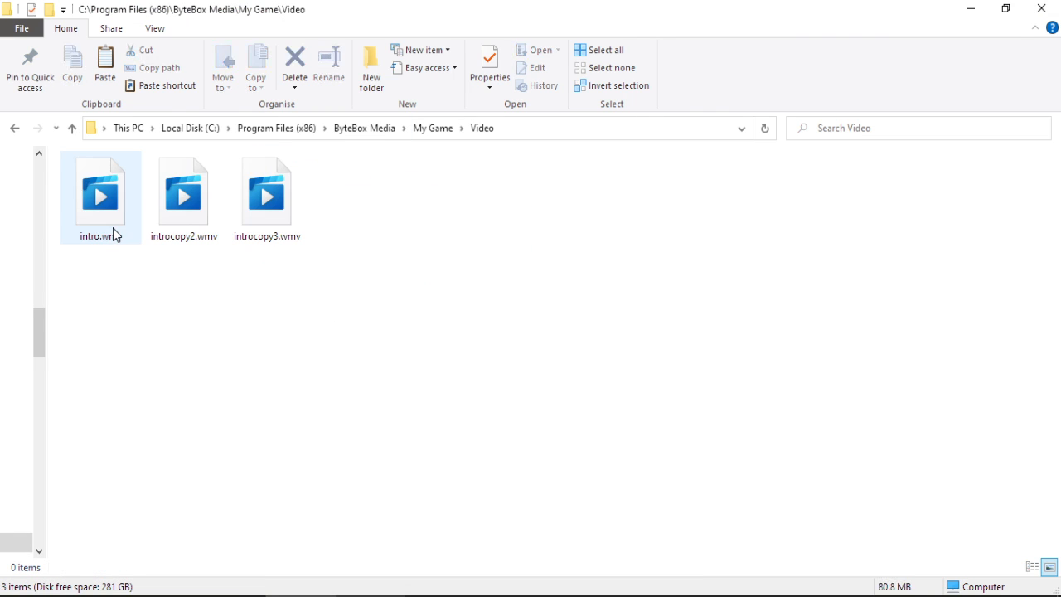
left_click_drag(174, 279, 376, 268)
left_click(432, 130)
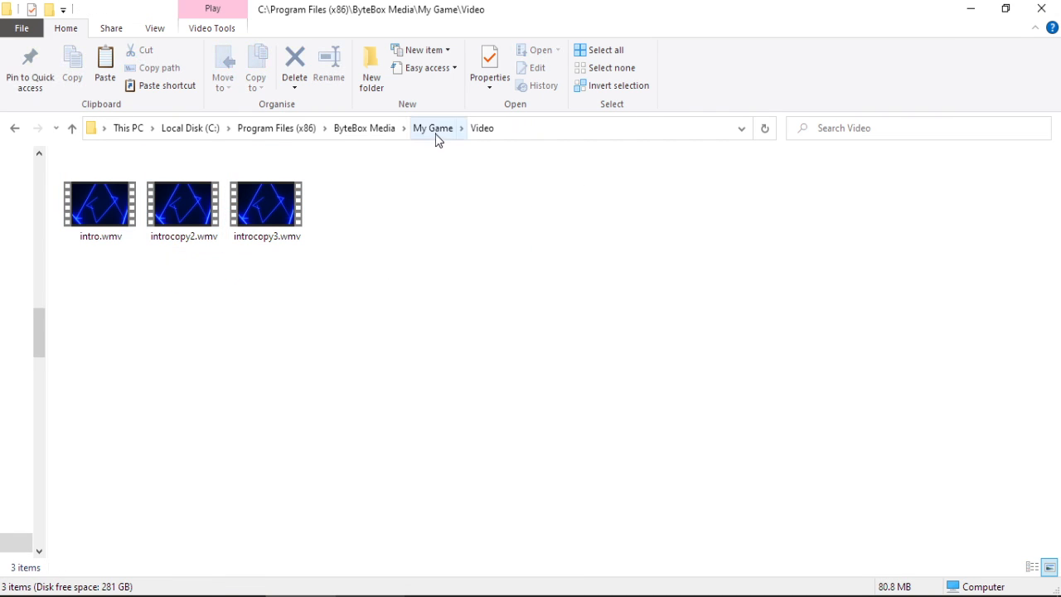
left_click(961, 5)
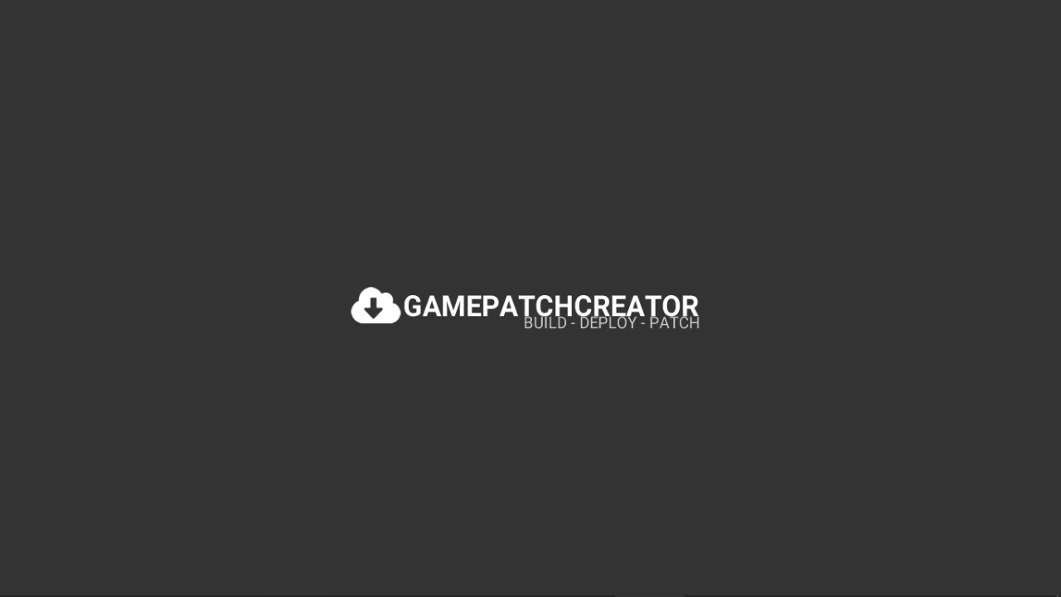
left_click(650, 596)
left_click(978, 7)
left_click(720, 596)
left_click_drag(409, 235, 150, 185)
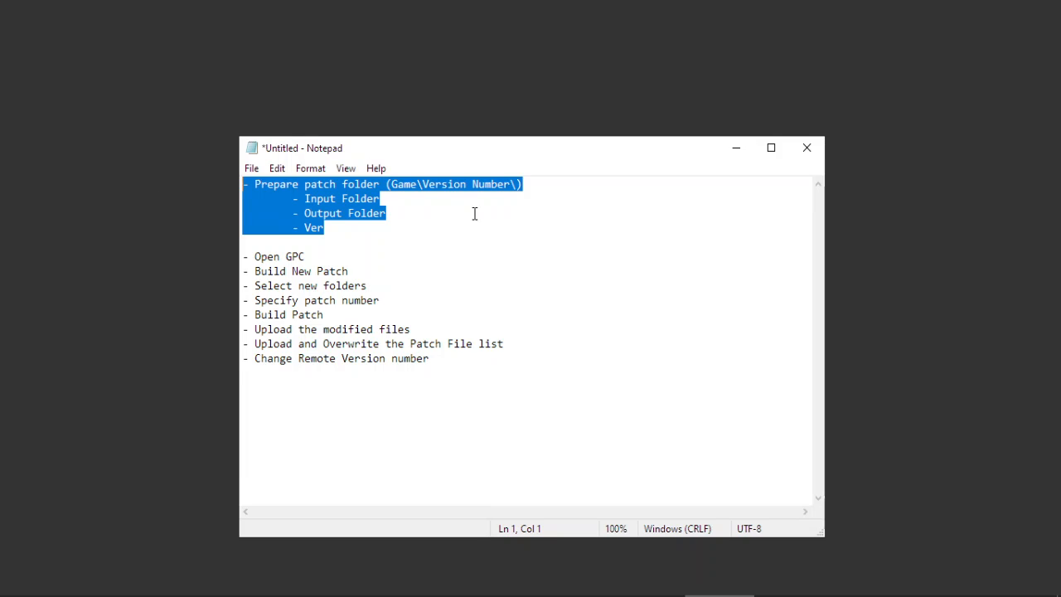
left_click_drag(394, 199, 304, 199)
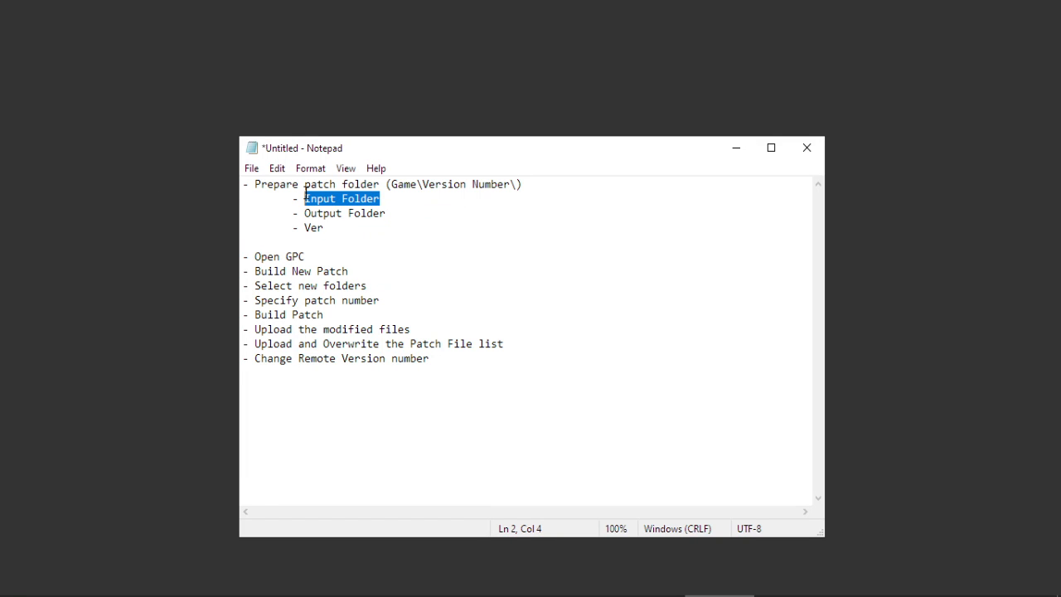
left_click_drag(395, 213, 303, 224)
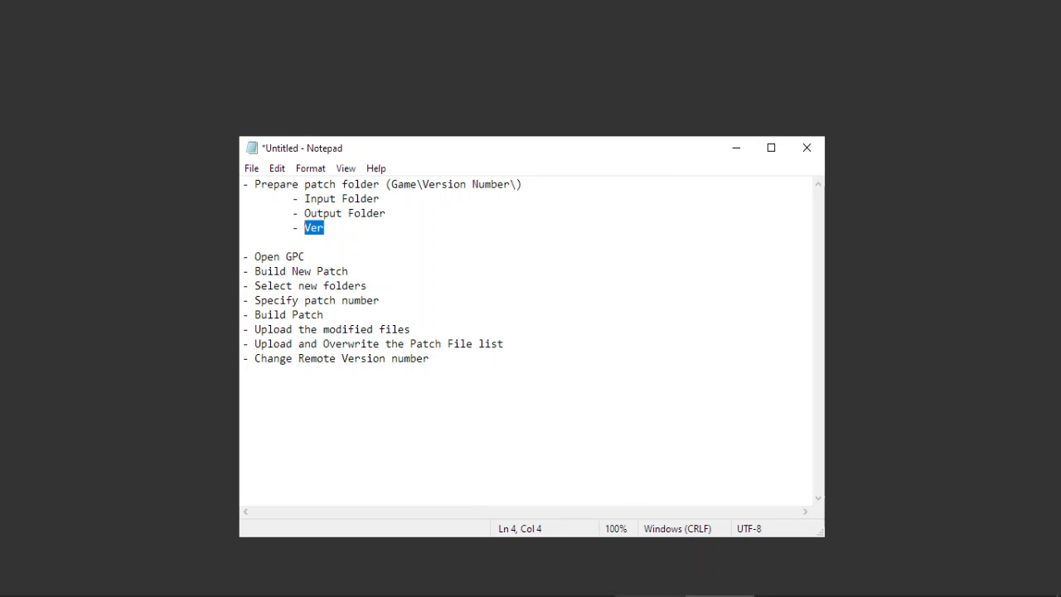
left_click(400, 291)
left_click_drag(401, 291, 227, 282)
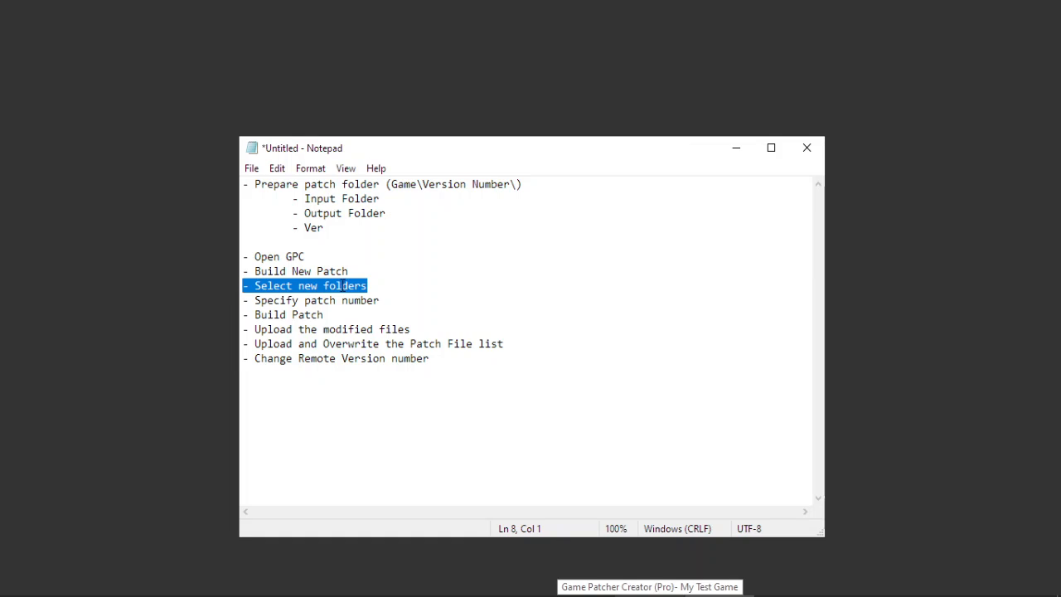
left_click_drag(394, 297, 232, 289)
left_click_drag(360, 318, 224, 313)
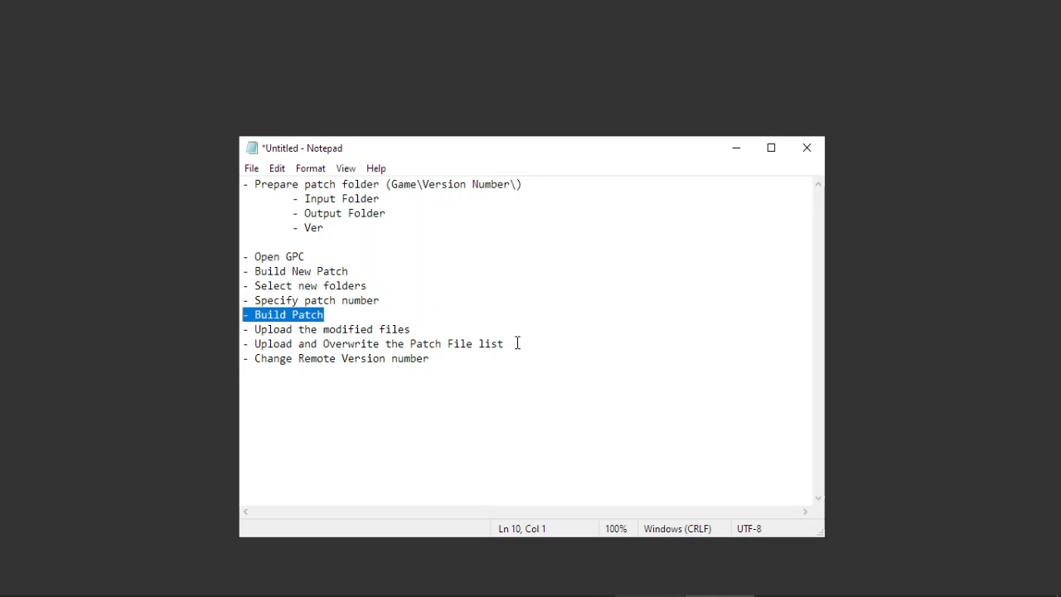
left_click(736, 147)
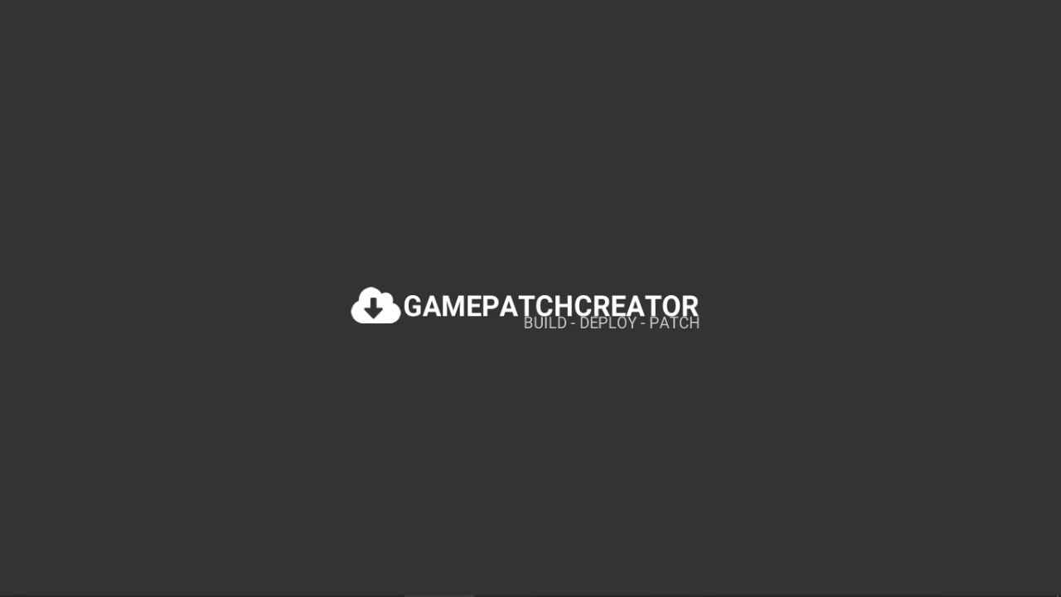
Open the 10-41 debug log in Notepad++ and review its Stage 1 version check.
left_click(439, 595)
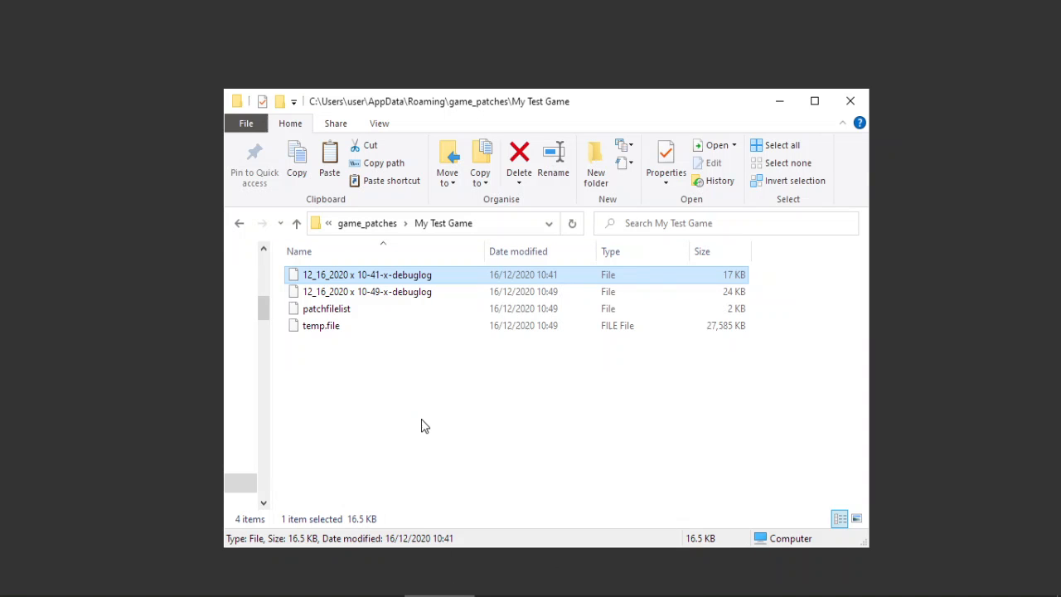
right_click(430, 280)
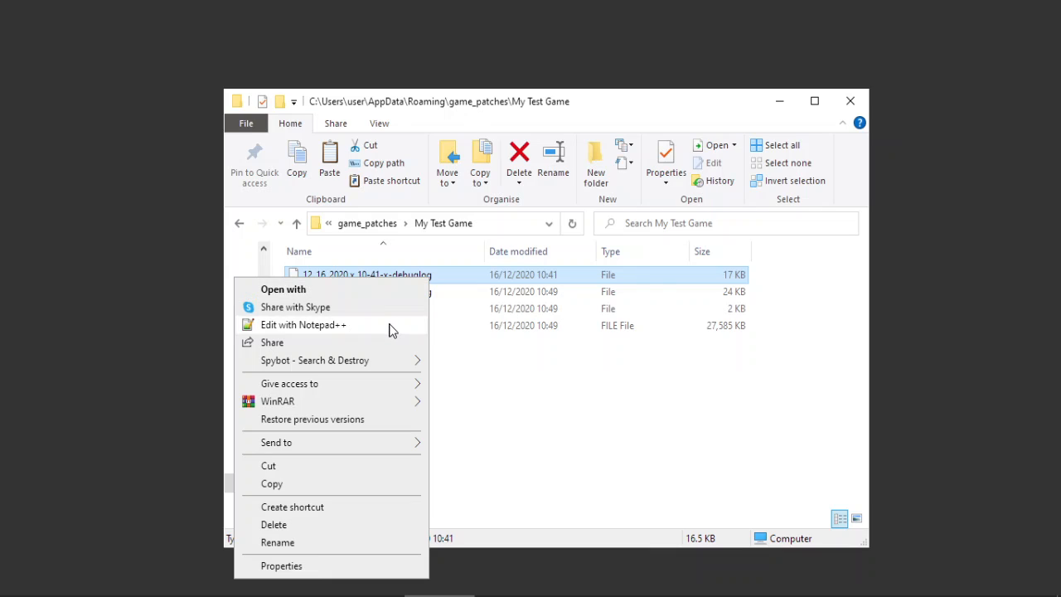
left_click(389, 326)
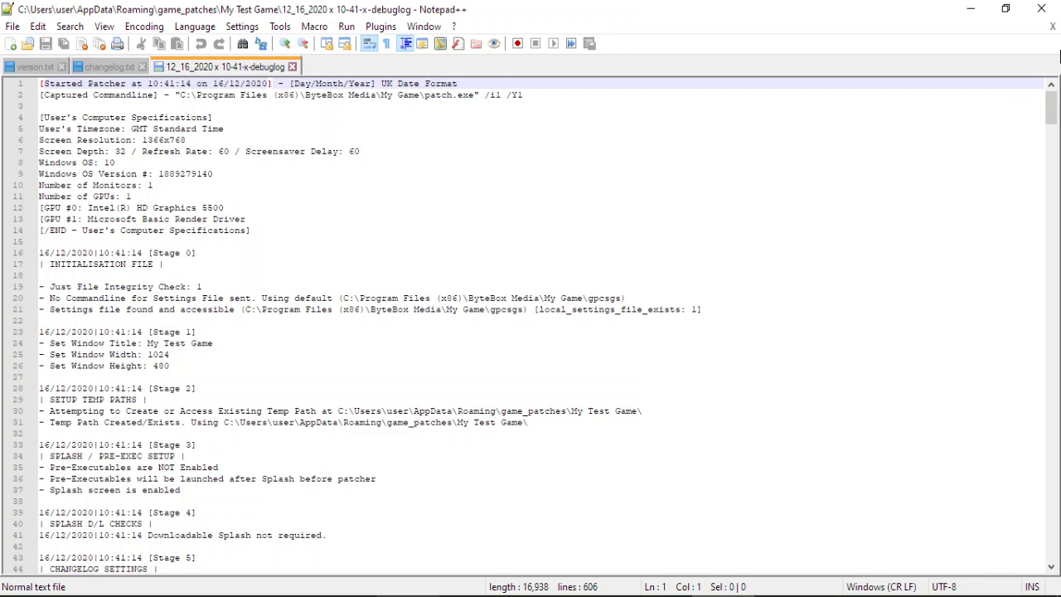
left_click_drag(1051, 108, 1055, 173)
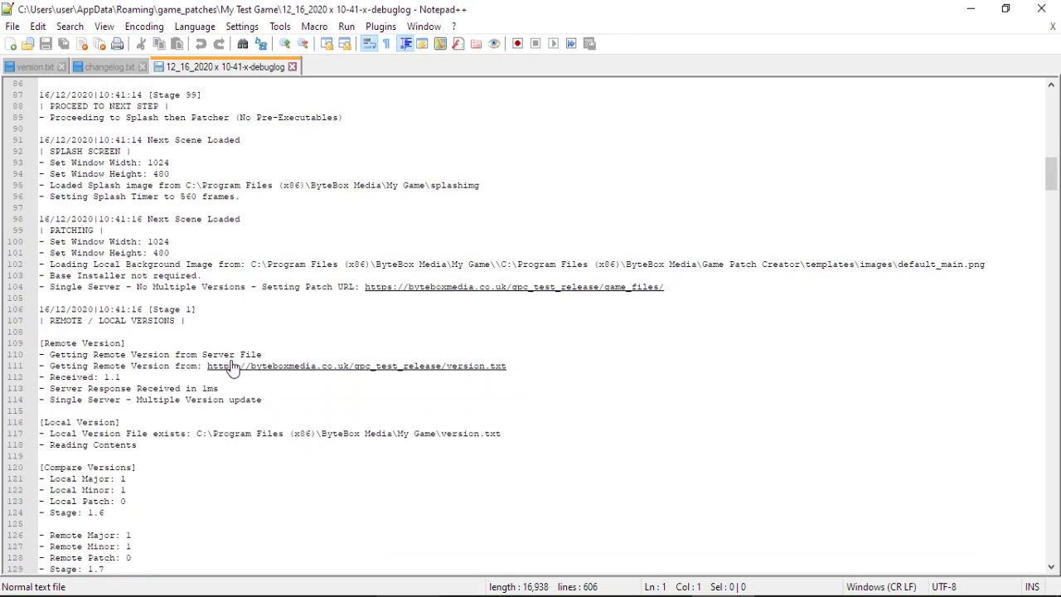
left_click(201, 311)
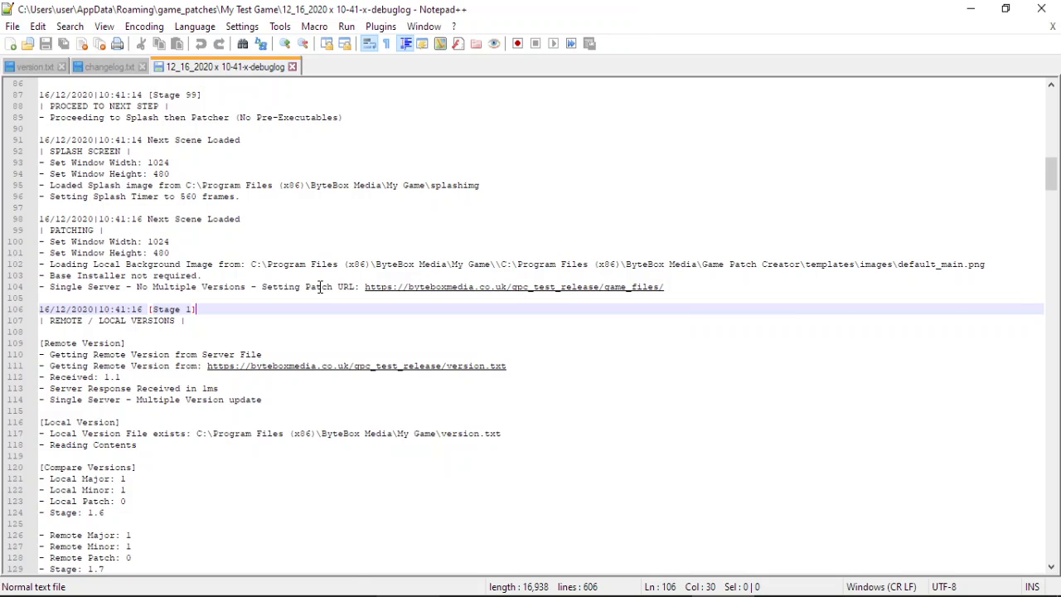
scroll(320, 287, "down", 4)
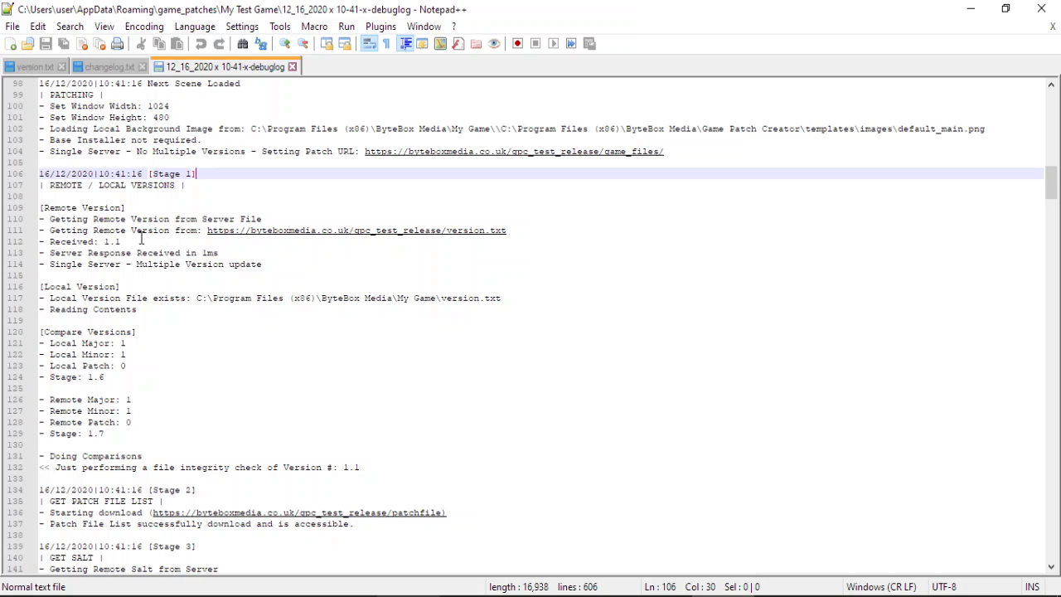
left_click(978, 9)
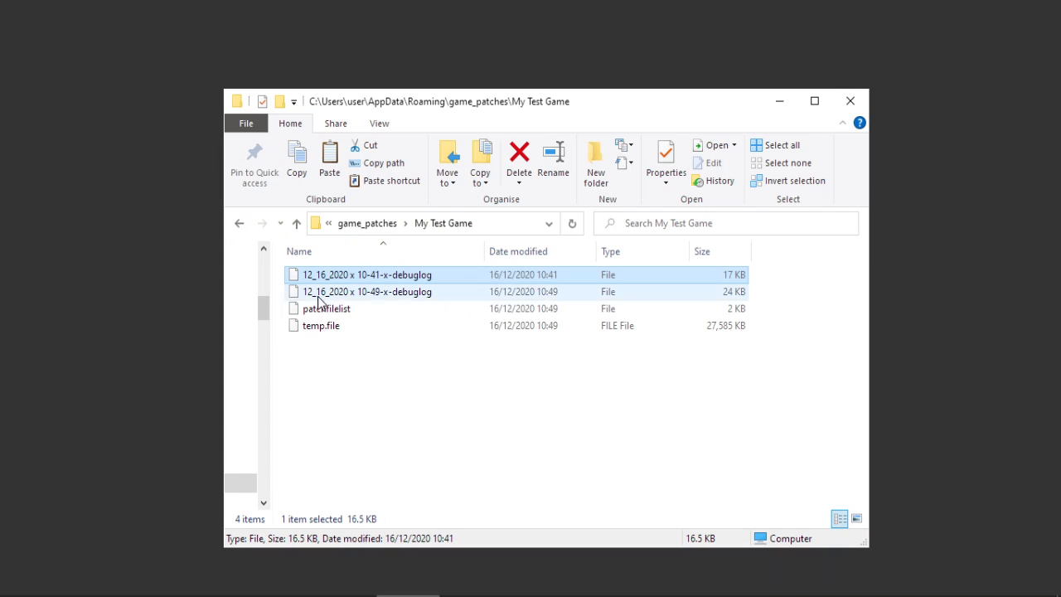
Sort logs by date modified, open the 10-49 debug log, and close the other tabs.
left_click(544, 252)
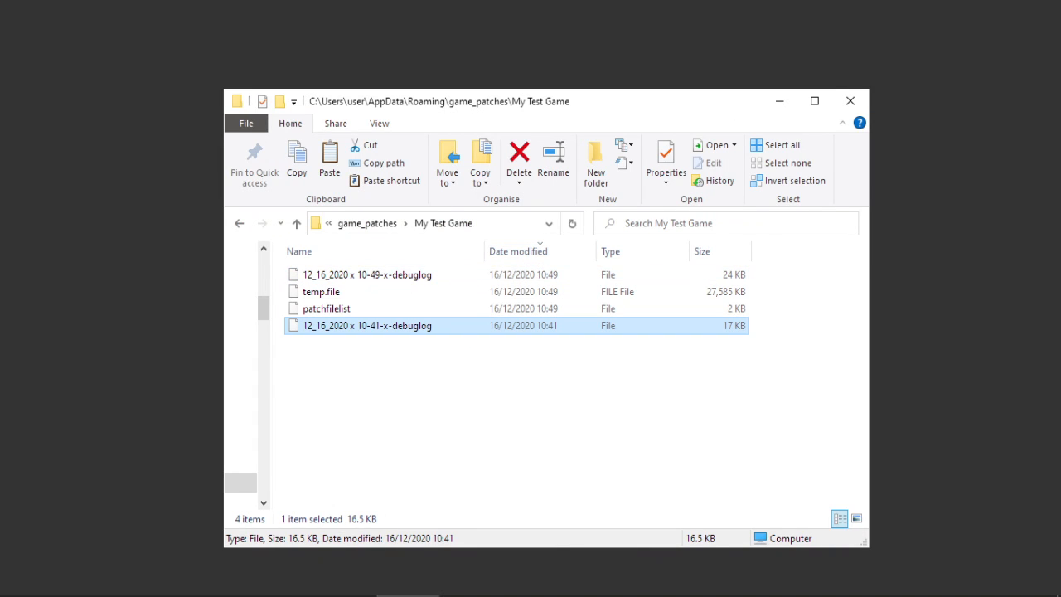
left_click(723, 596)
left_click(394, 279)
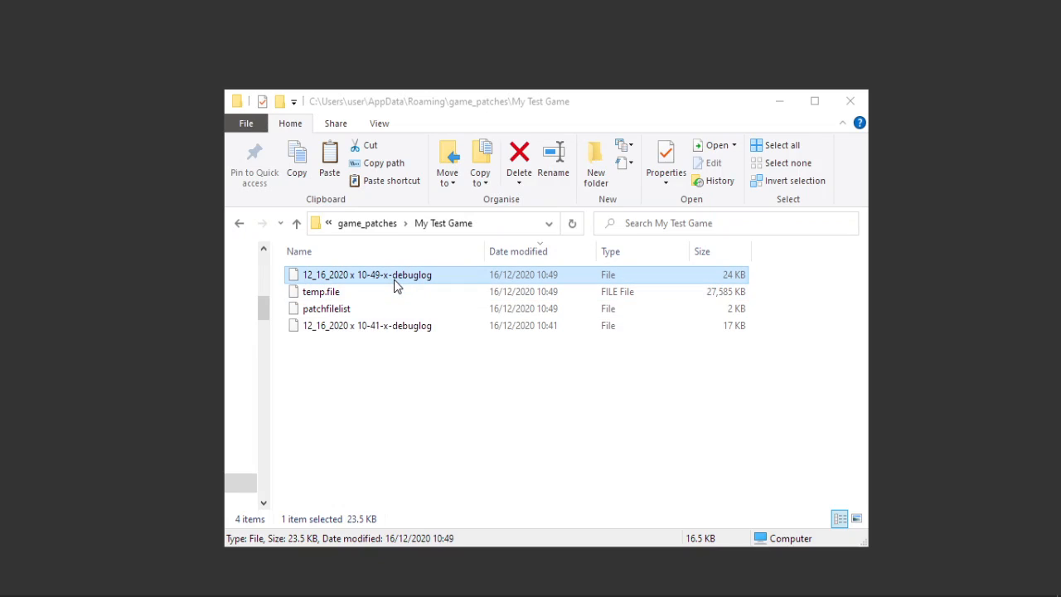
right_click(394, 280)
left_click(362, 328)
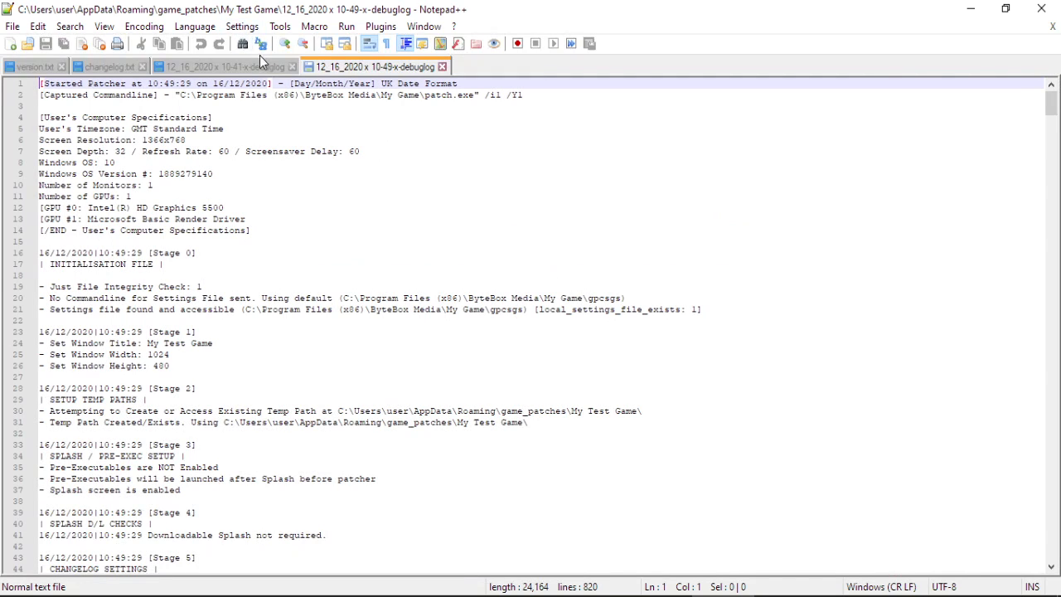
left_click(292, 66)
left_click(143, 66)
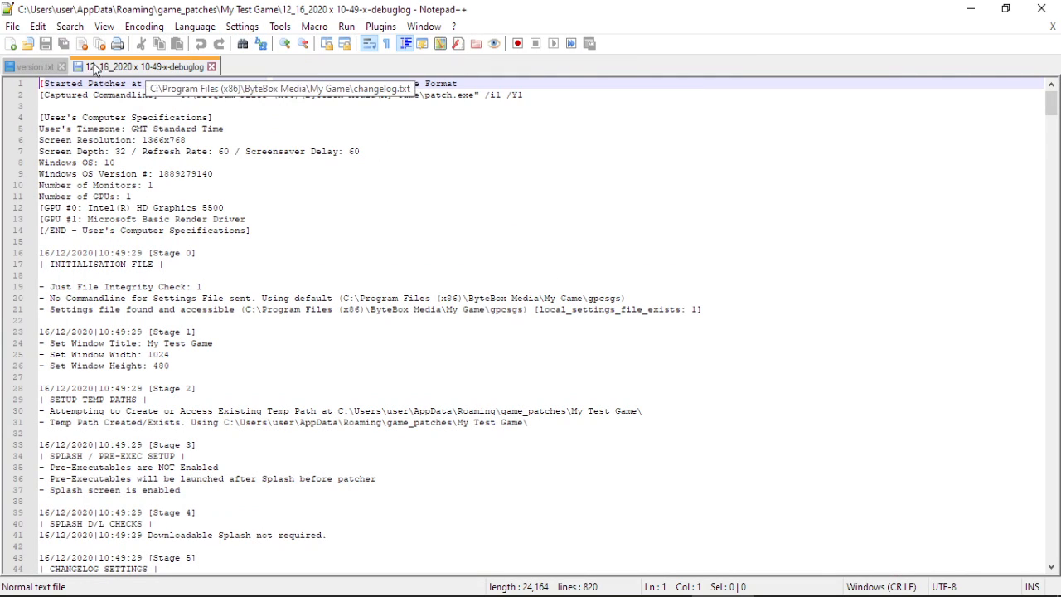
left_click(60, 66)
Find the received remote version 1.2 and the local major, minor, patch values in the log.
left_click(1053, 188)
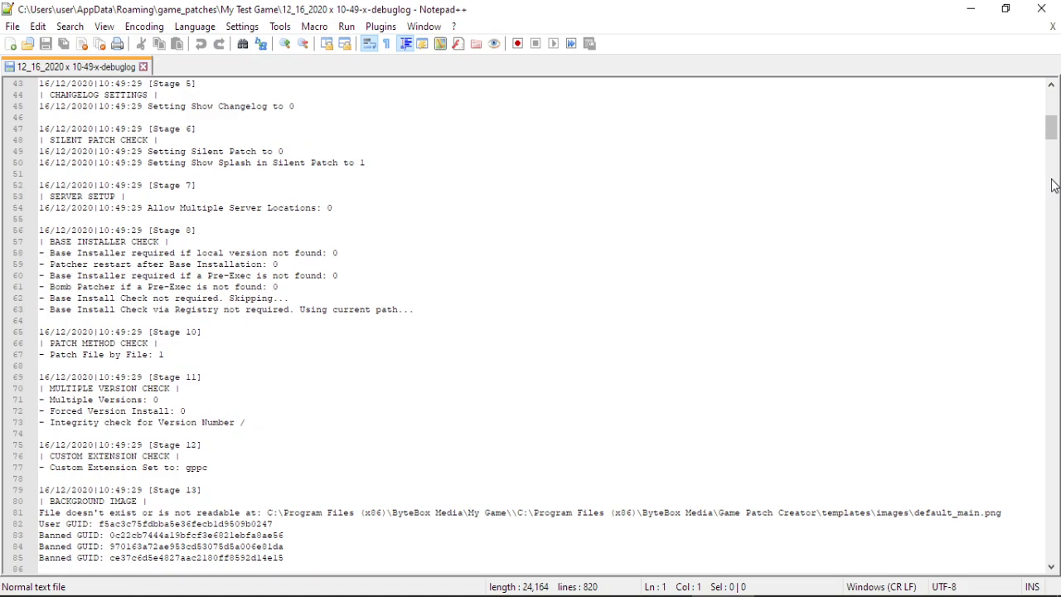
scroll(1053, 127, "down", 11)
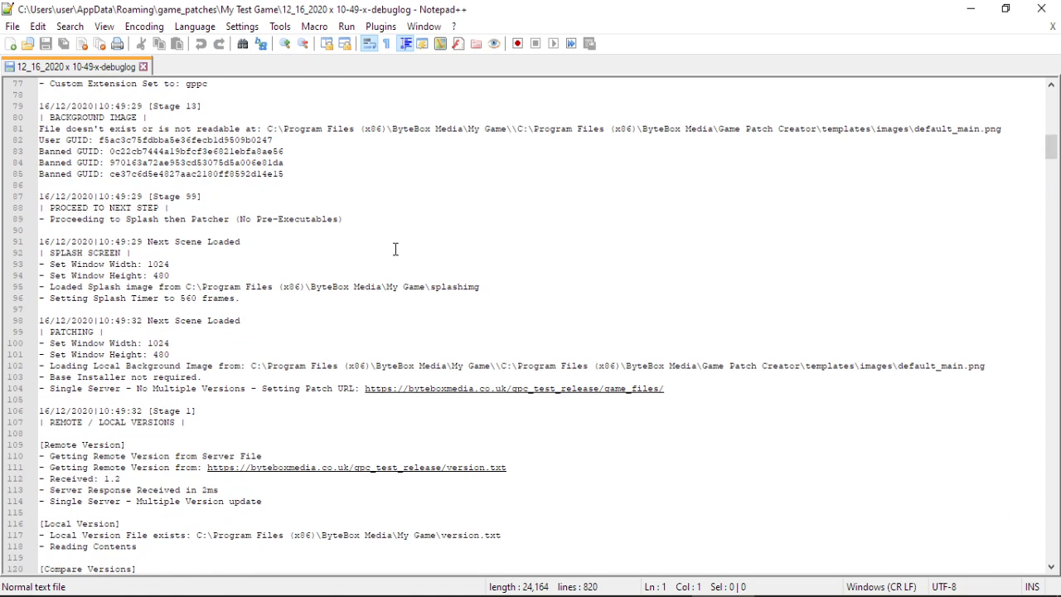
scroll(372, 264, "down", 7)
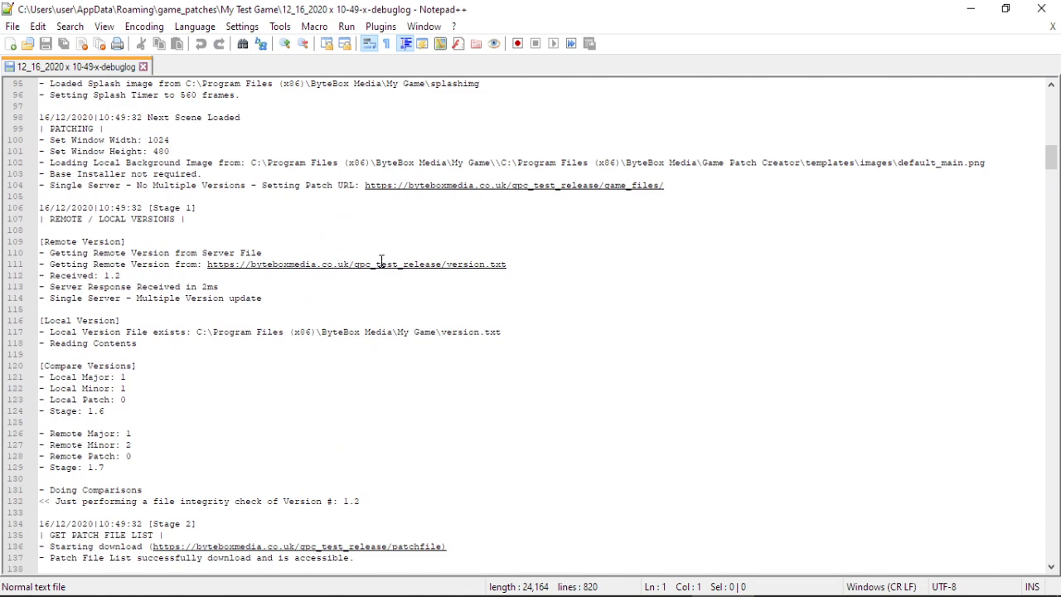
left_click(144, 233)
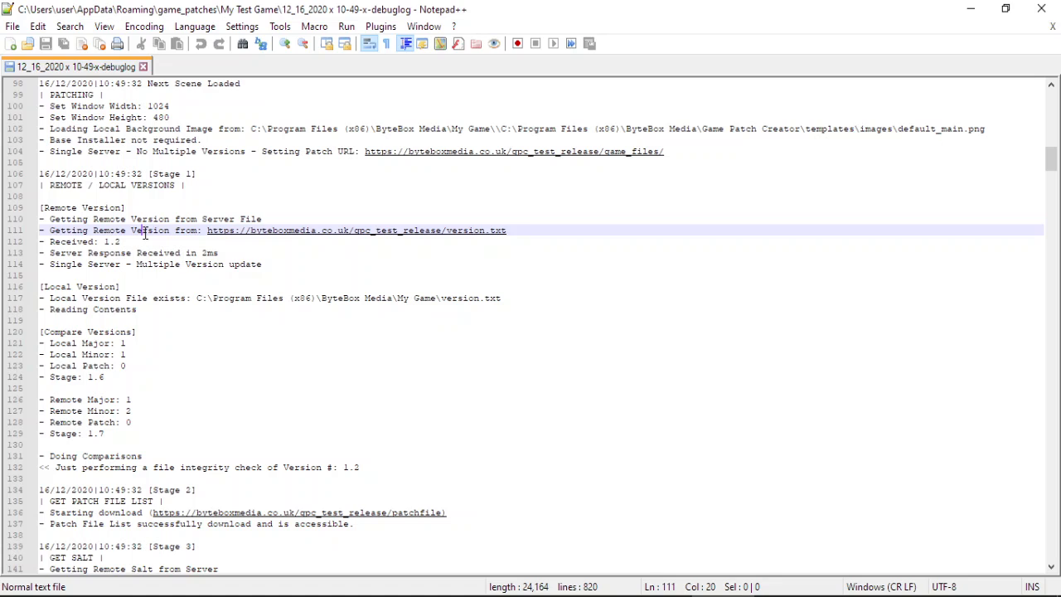
left_click(141, 242)
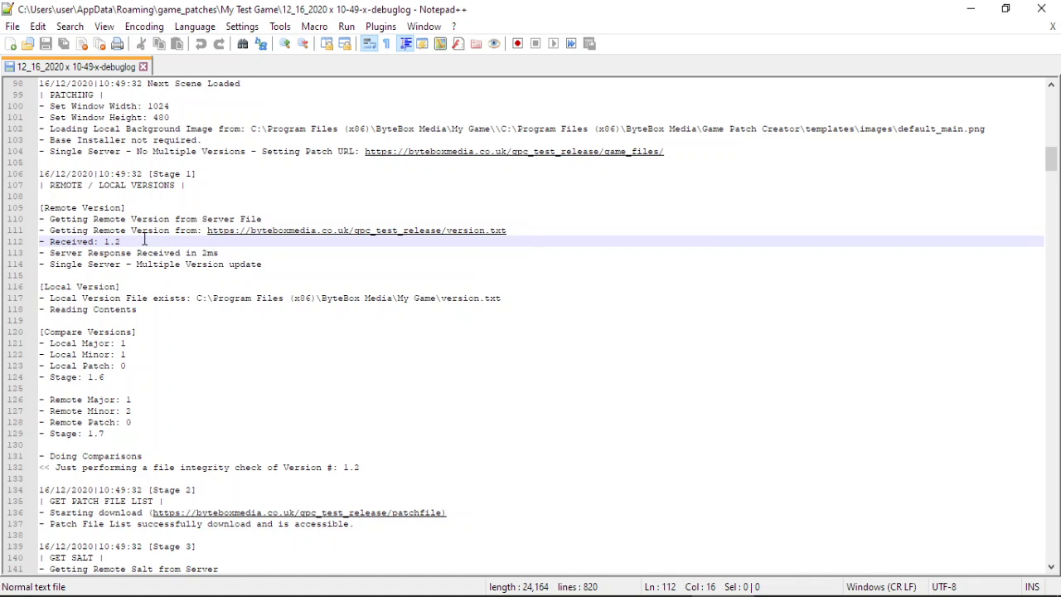
scroll(215, 315, "down", 2)
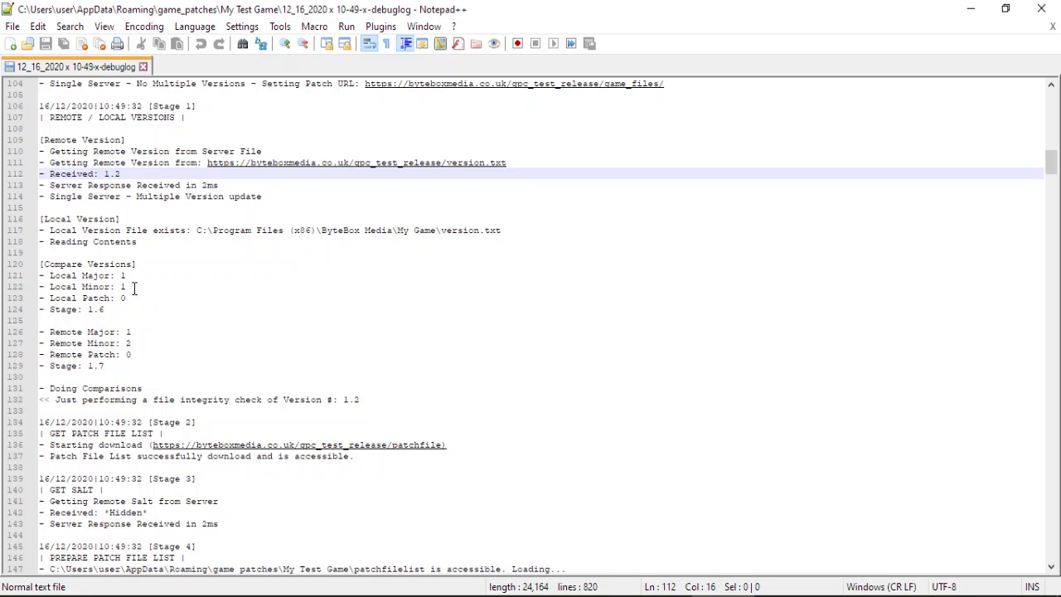
left_click_drag(142, 295, 6, 275)
left_click(147, 297)
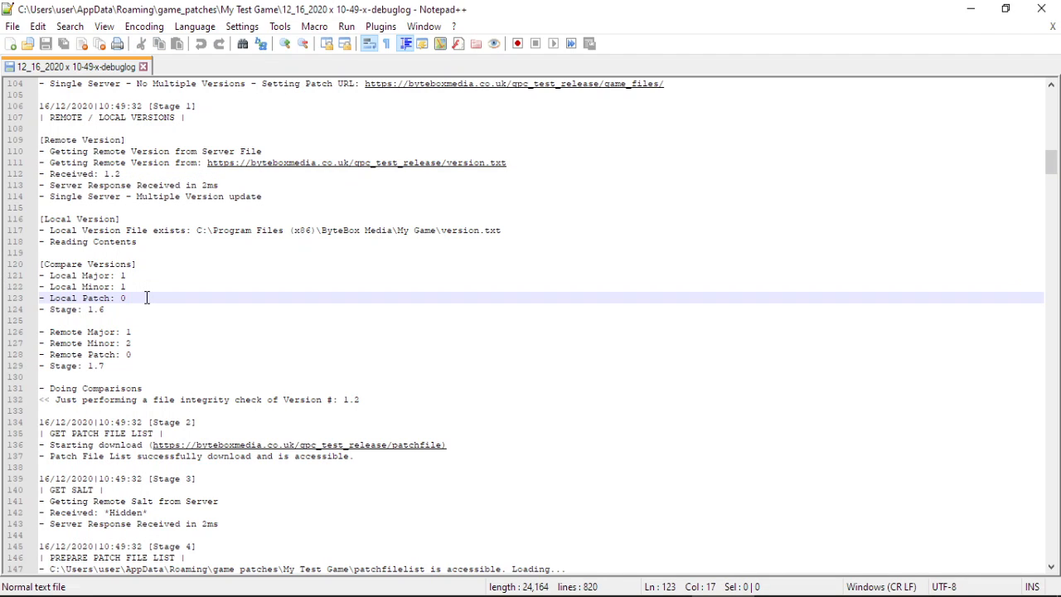
scroll(177, 314, "down", 2)
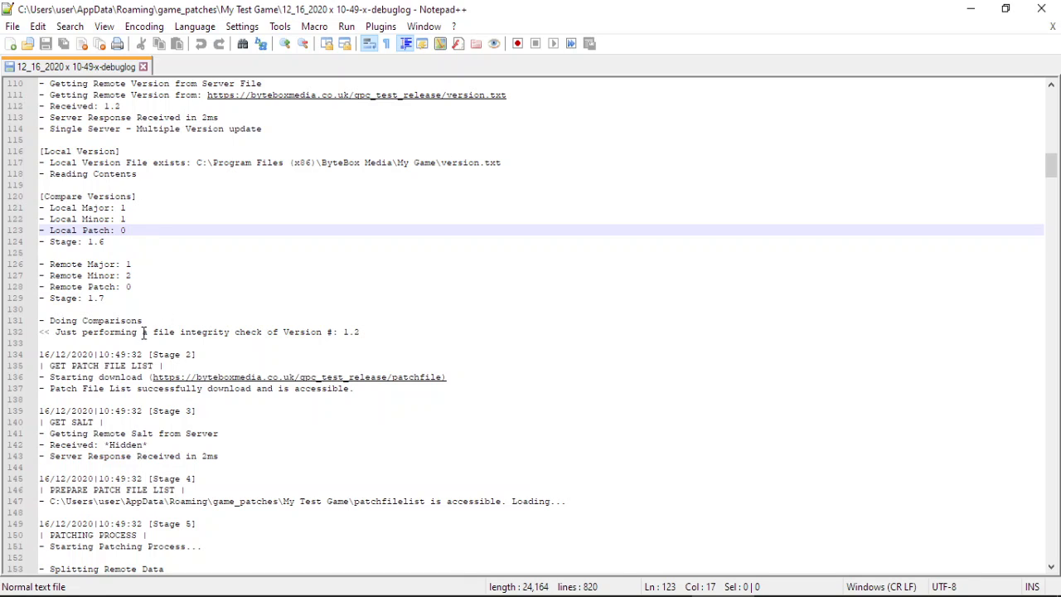
scroll(324, 332, "down", 2)
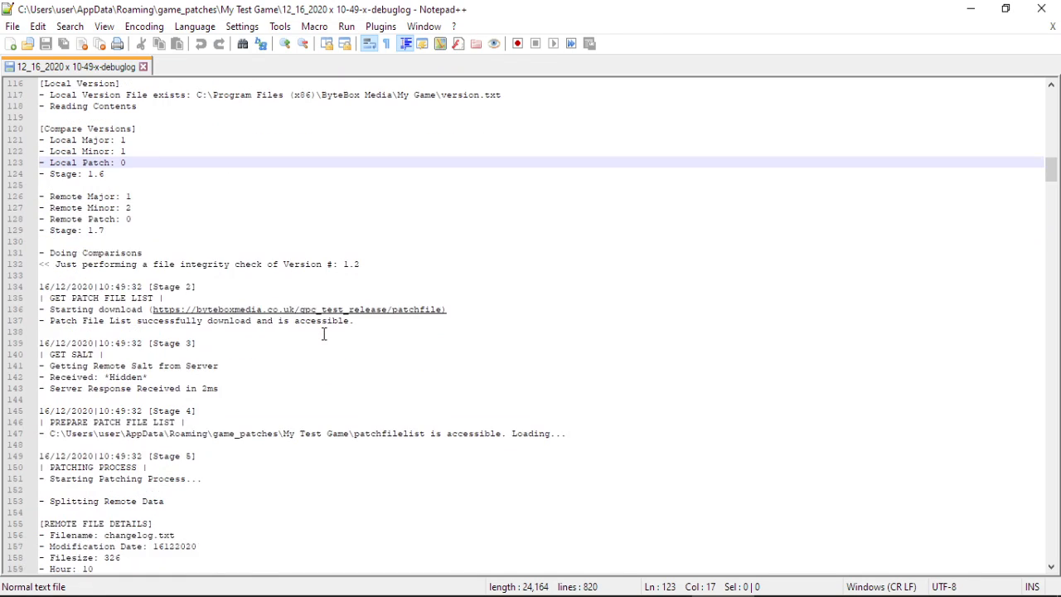
scroll(324, 332, "down", 3)
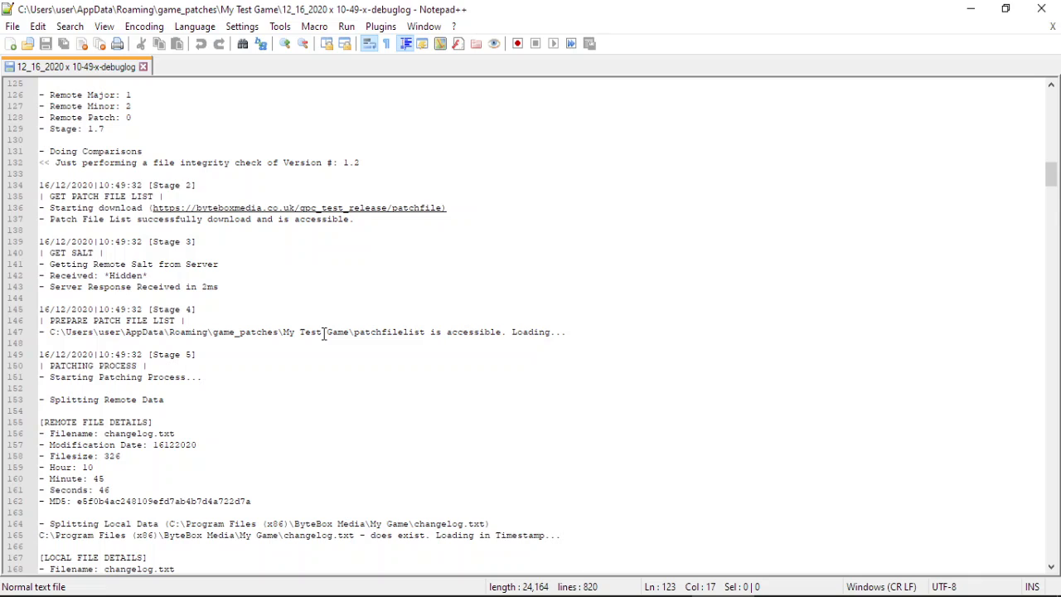
scroll(324, 332, "down", 5)
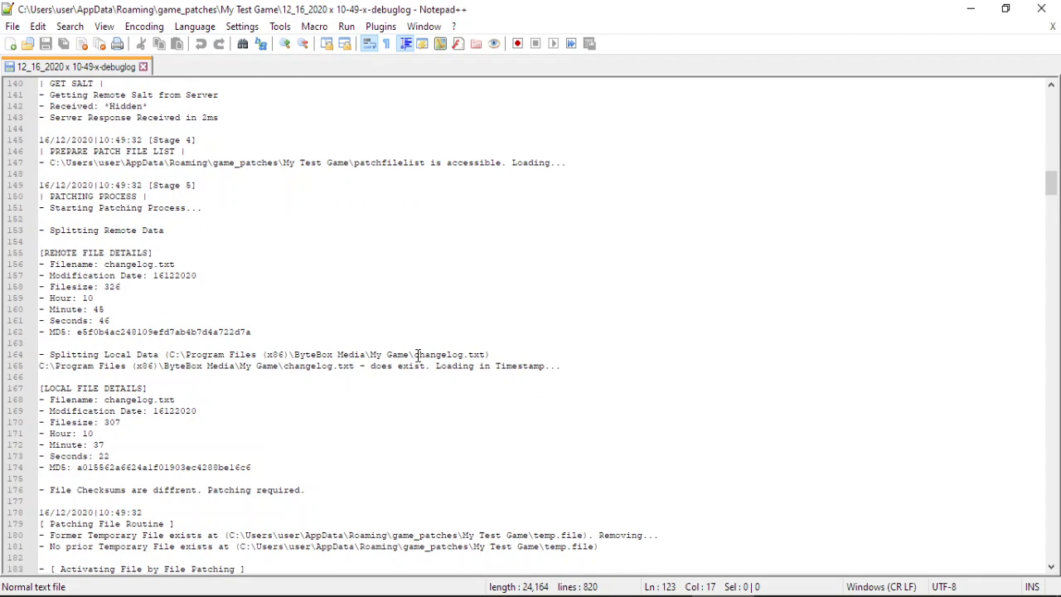
scroll(443, 334, "down", 5)
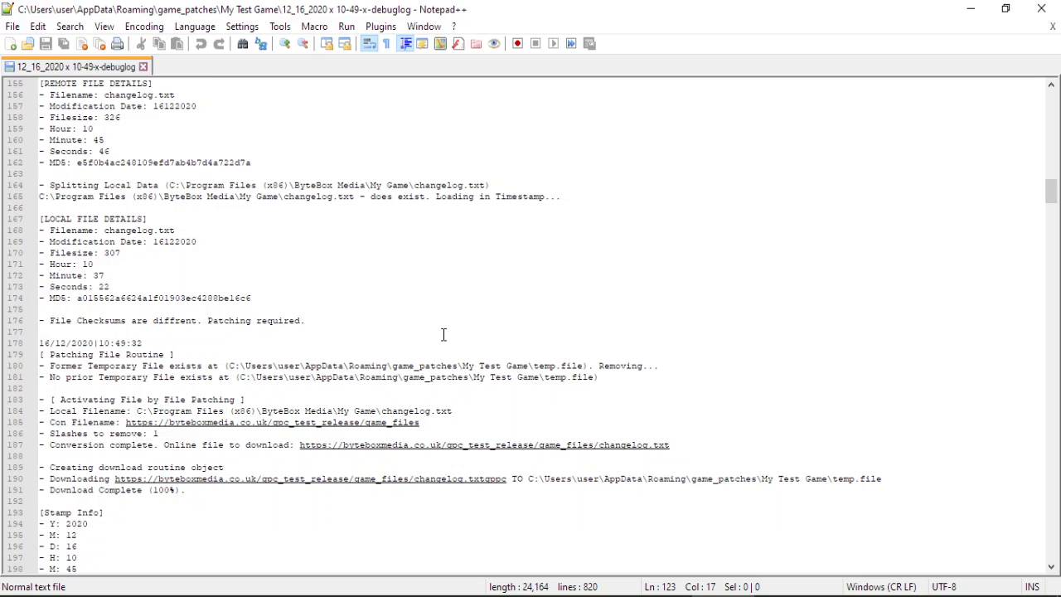
left_click_drag(1051, 192, 1051, 447)
Scroll down through the 10-49 debug log toward its end.
scroll(657, 421, "down", 11)
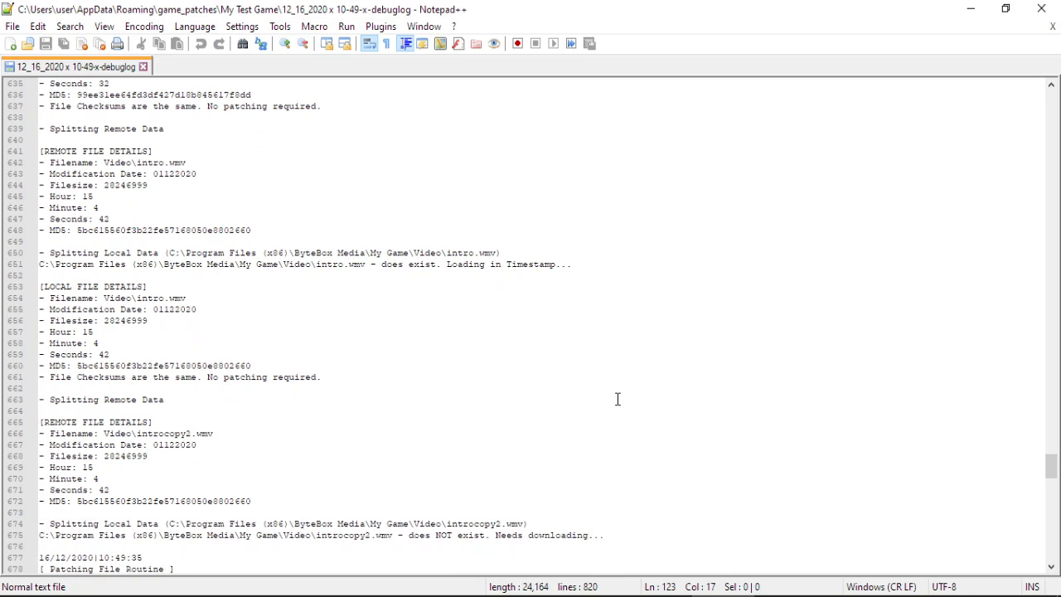
scroll(617, 398, "down", 5)
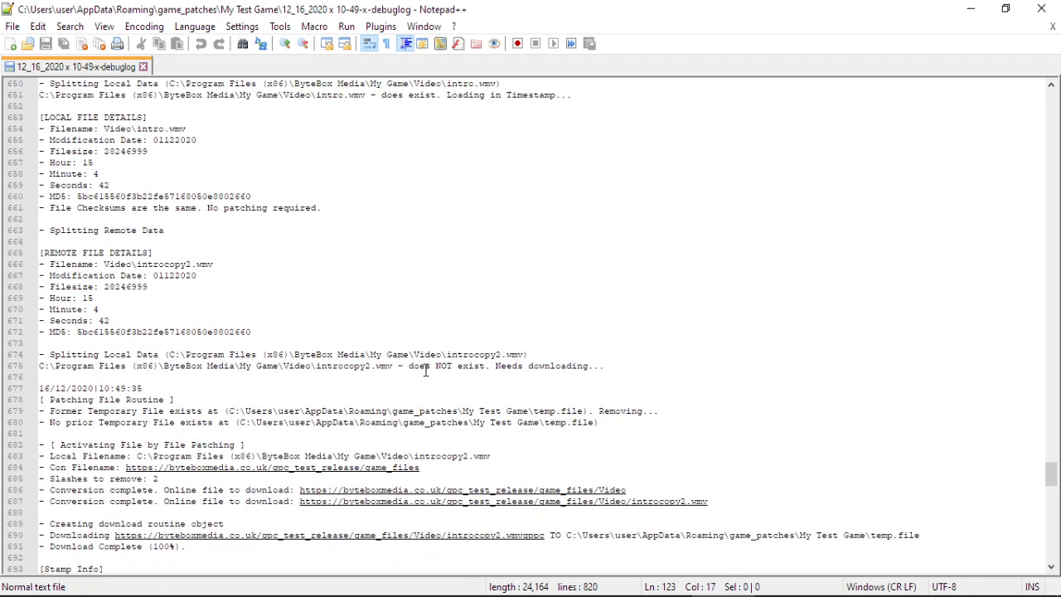
scroll(425, 371, "down", 1)
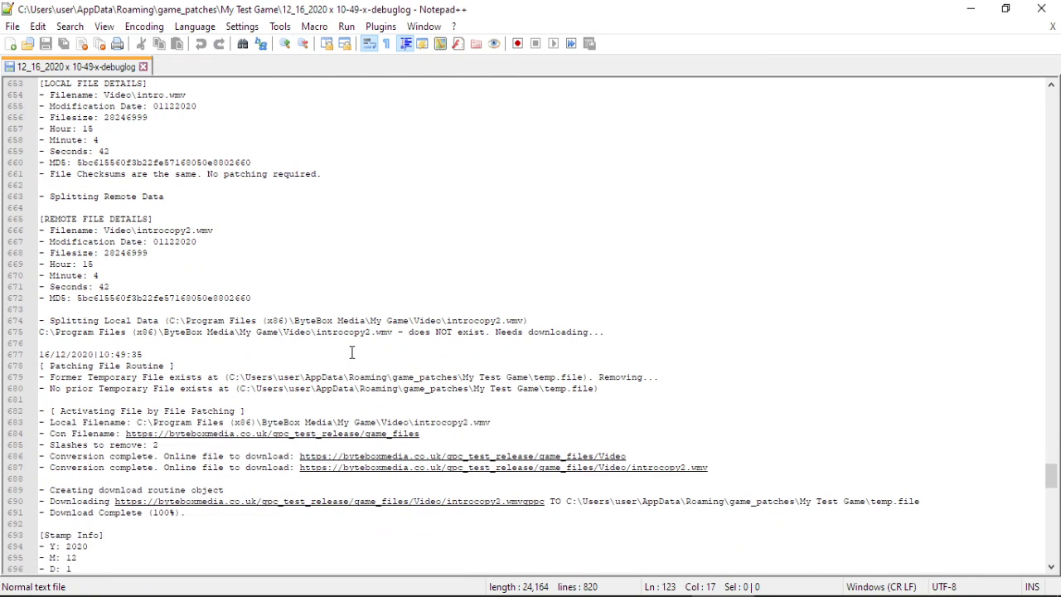
scroll(290, 347, "down", 1)
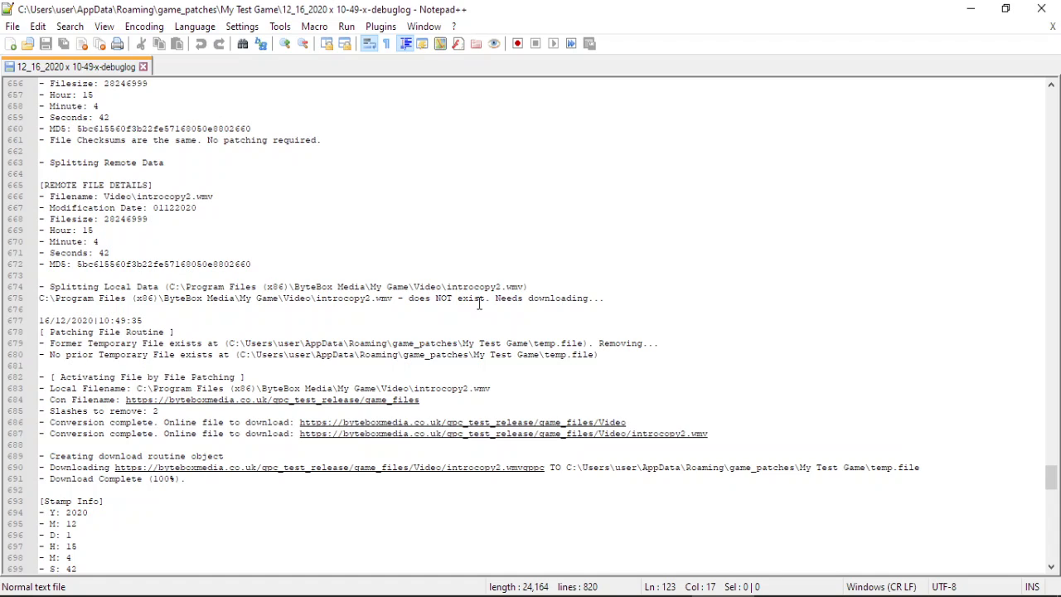
scroll(478, 304, "down", 2)
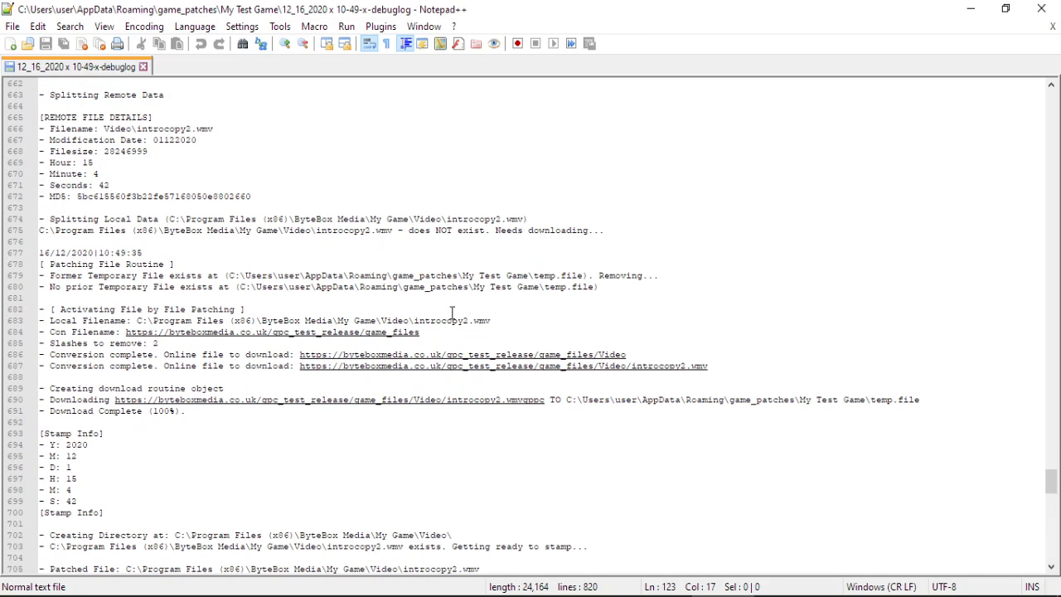
scroll(447, 329, "down", 1)
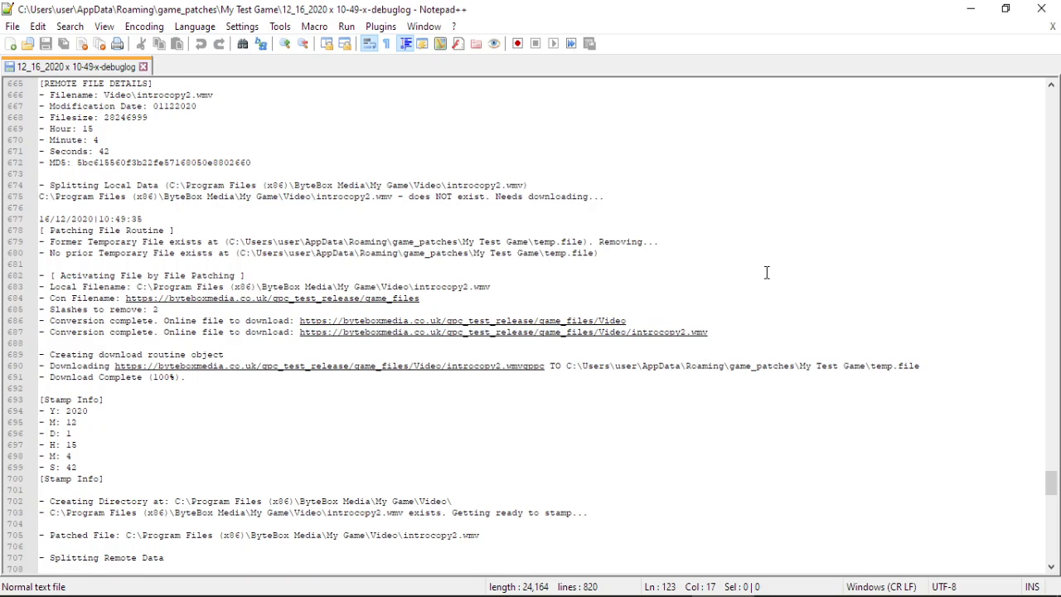
scroll(514, 336, "down", 1)
scroll(460, 341, "down", 2)
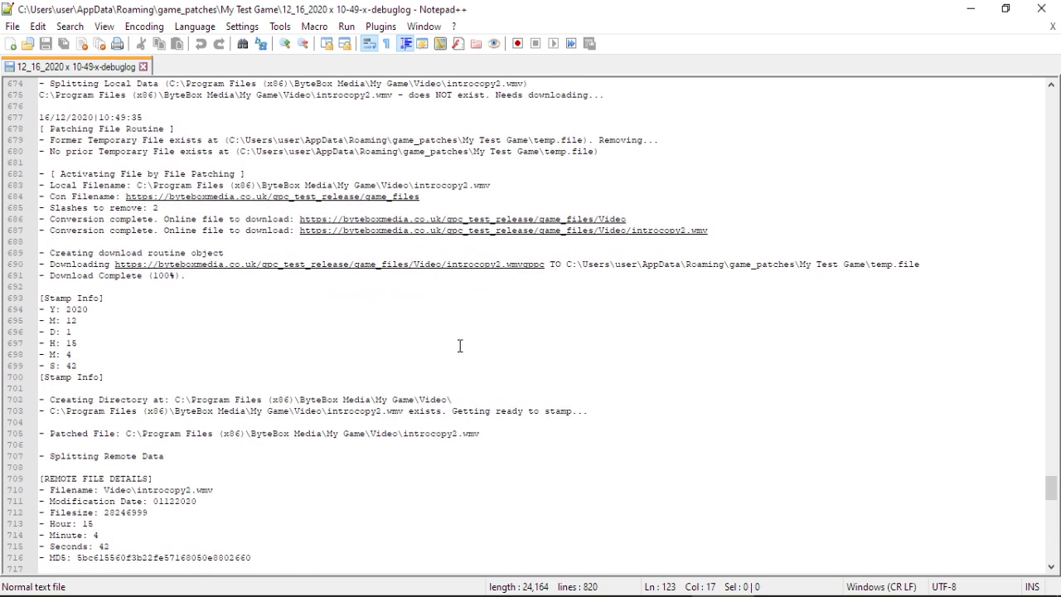
scroll(466, 447, "down", 8)
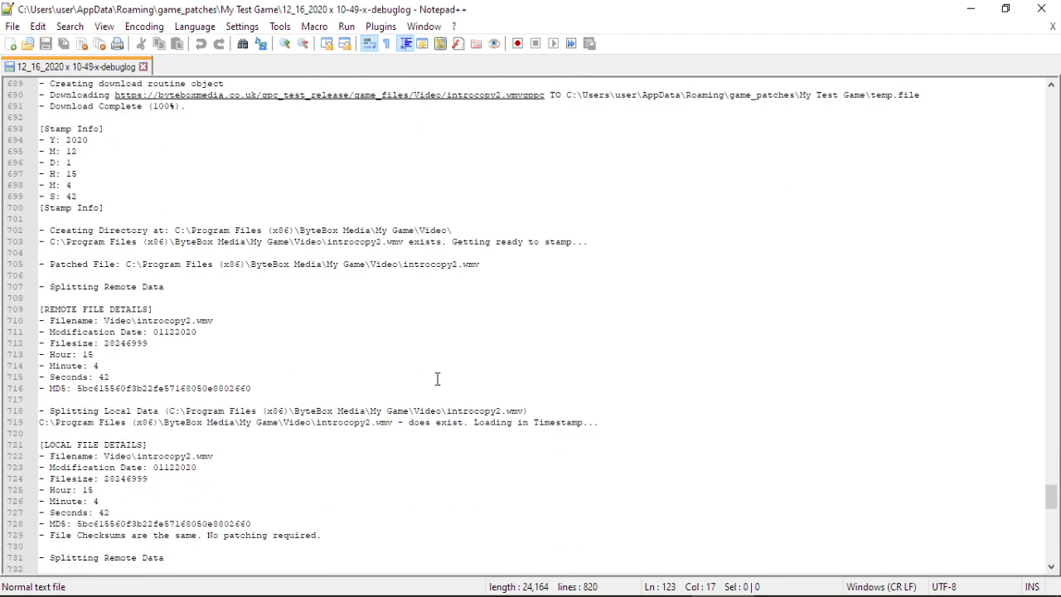
scroll(437, 378, "down", 1)
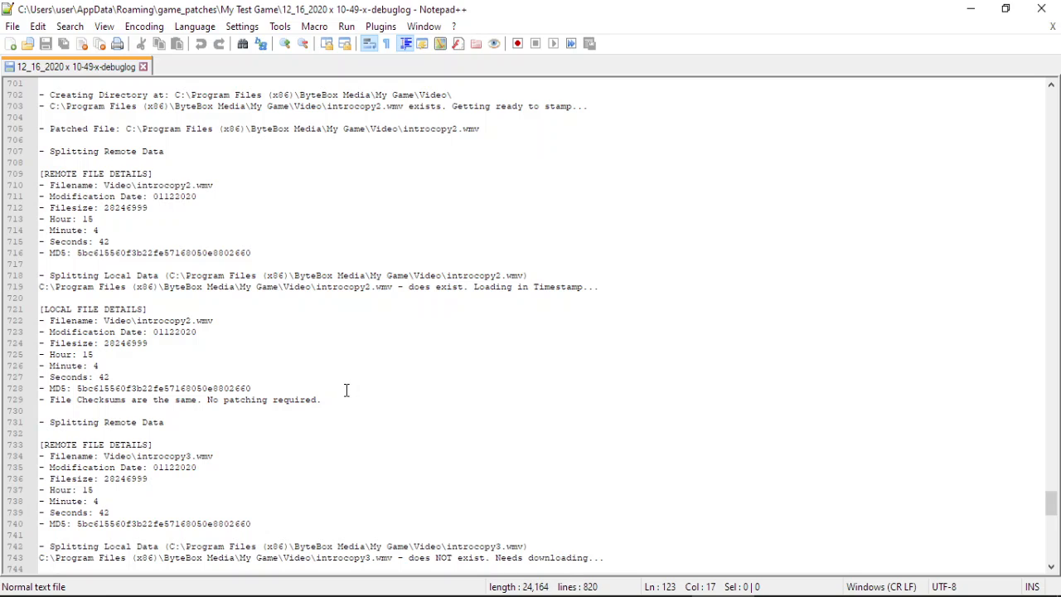
left_click_drag(346, 399, 39, 399)
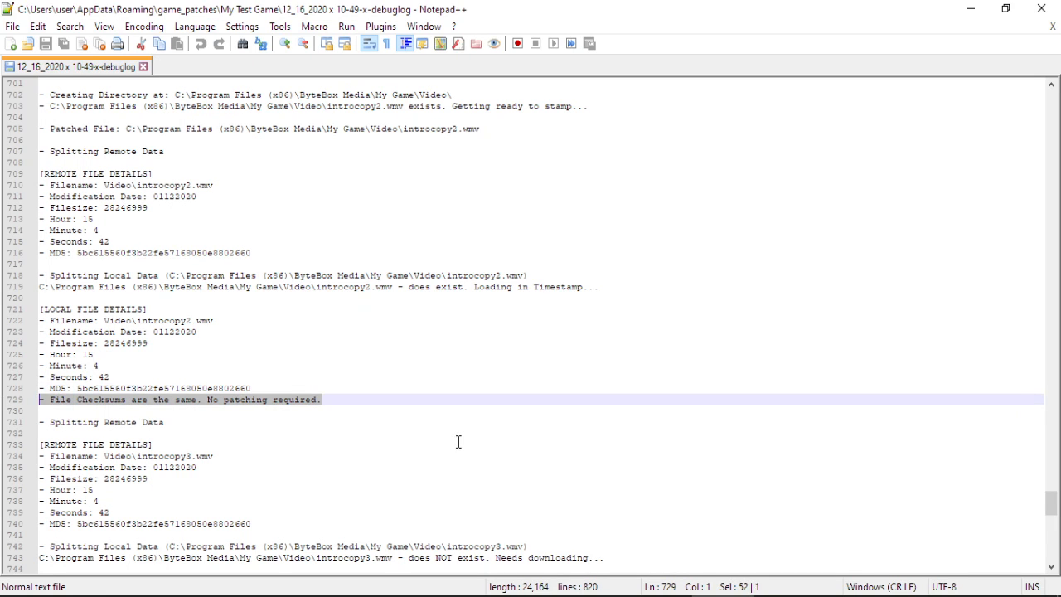
scroll(469, 368, "down", 5)
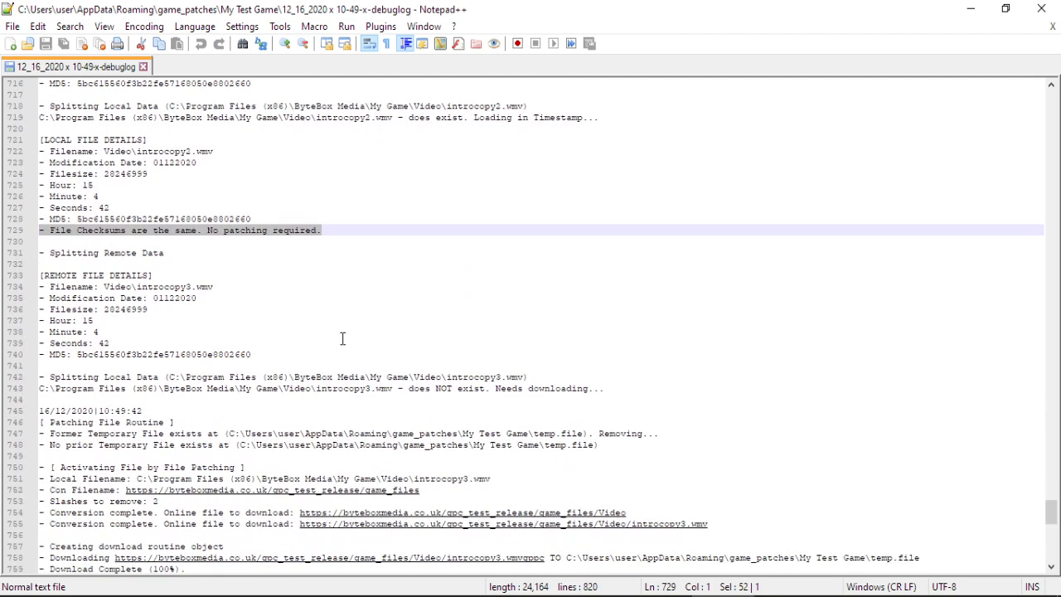
scroll(342, 338, "down", 1)
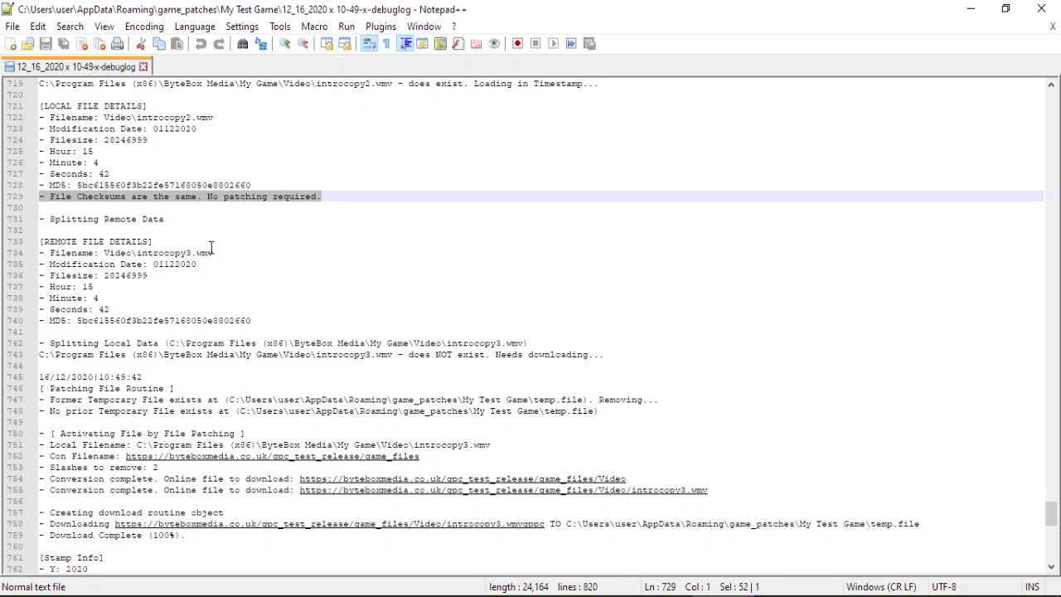
scroll(381, 290, "down", 1)
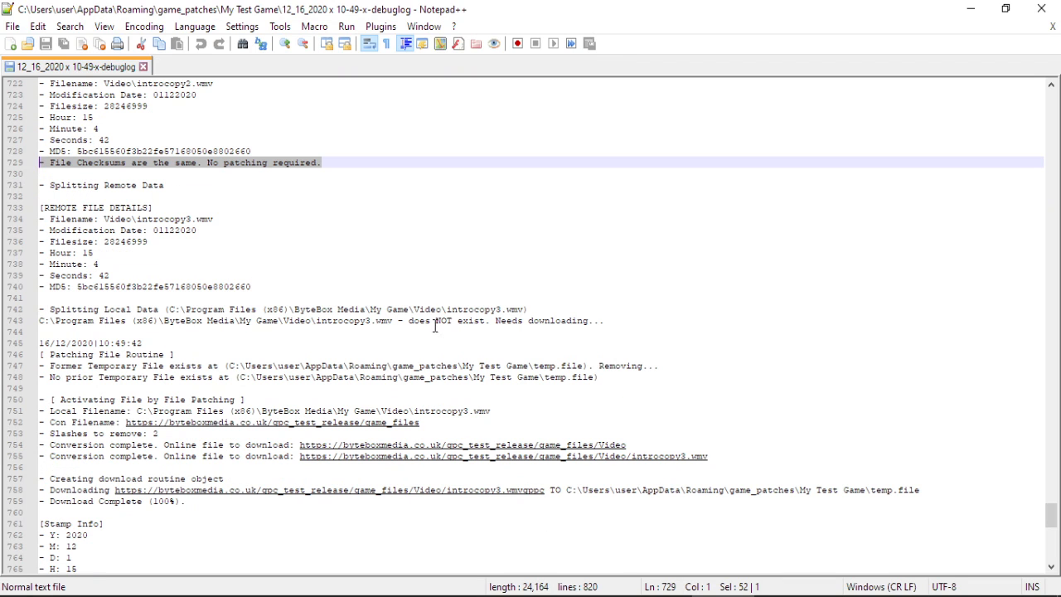
scroll(547, 379, "down", 8)
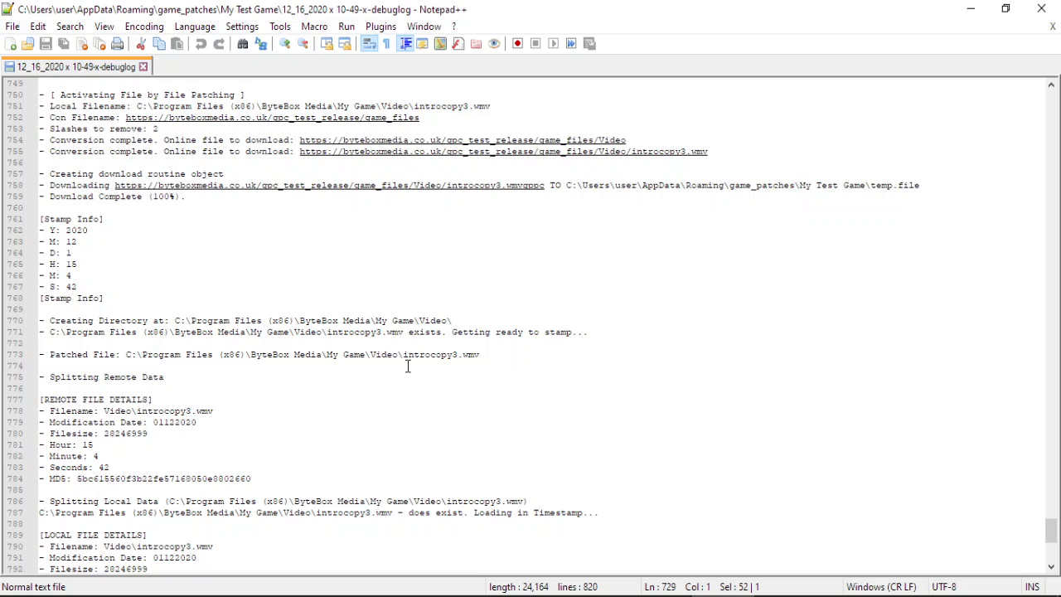
scroll(407, 364, "down", 4)
Highlight the checksums-match line 797 and the line saving version string 1.2.
left_click(323, 489)
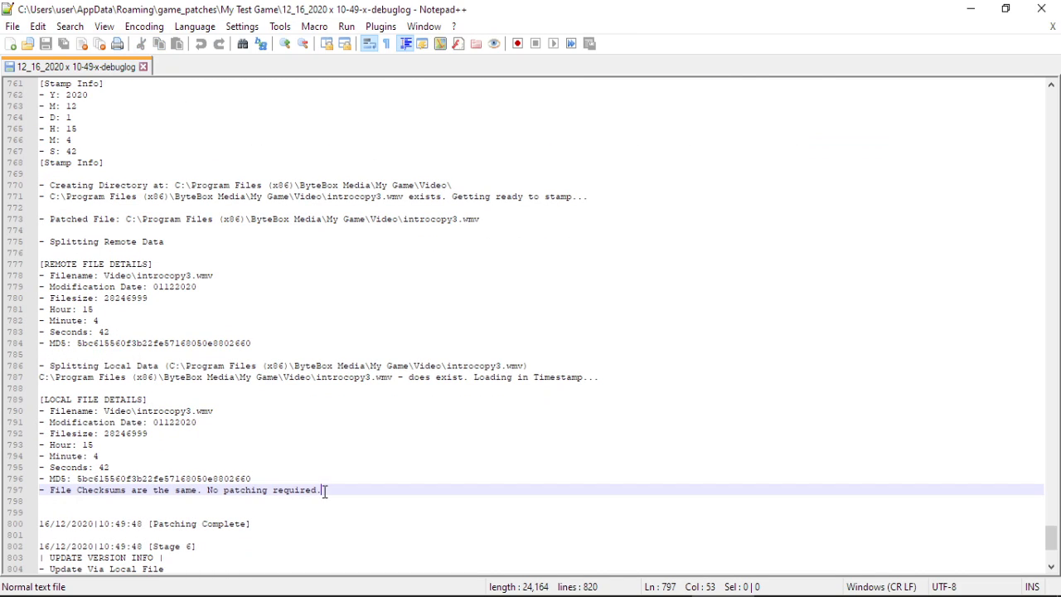
left_click(42, 493, "shift")
left_click(412, 482)
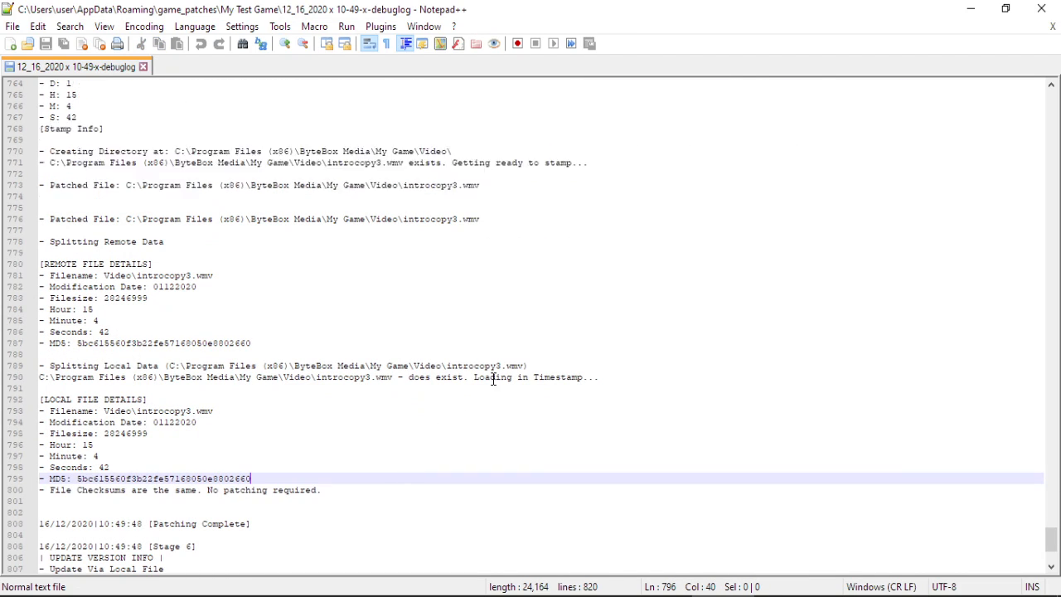
scroll(494, 379, "down", 6)
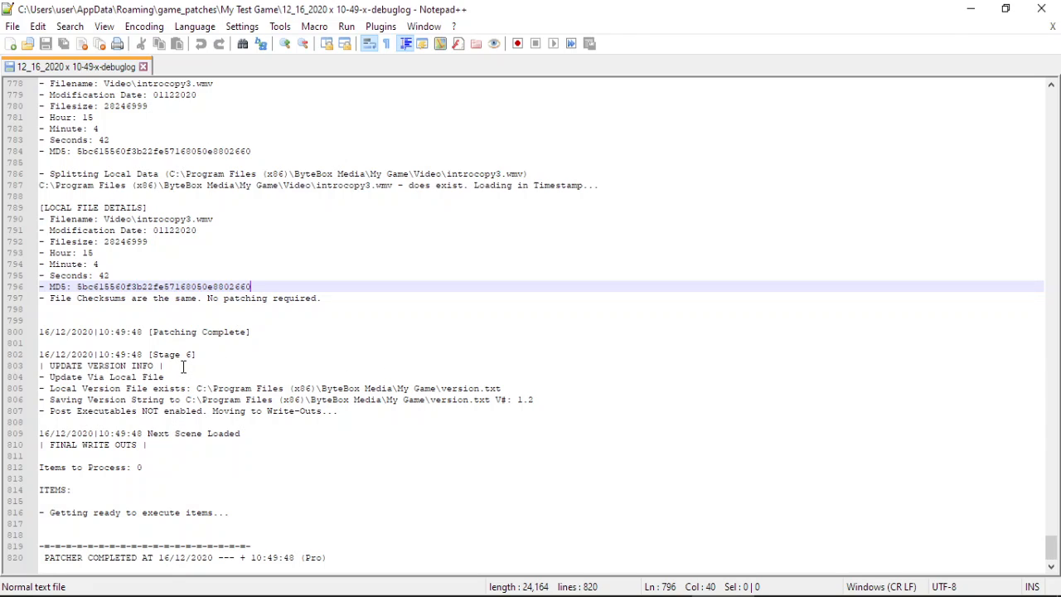
left_click(533, 400)
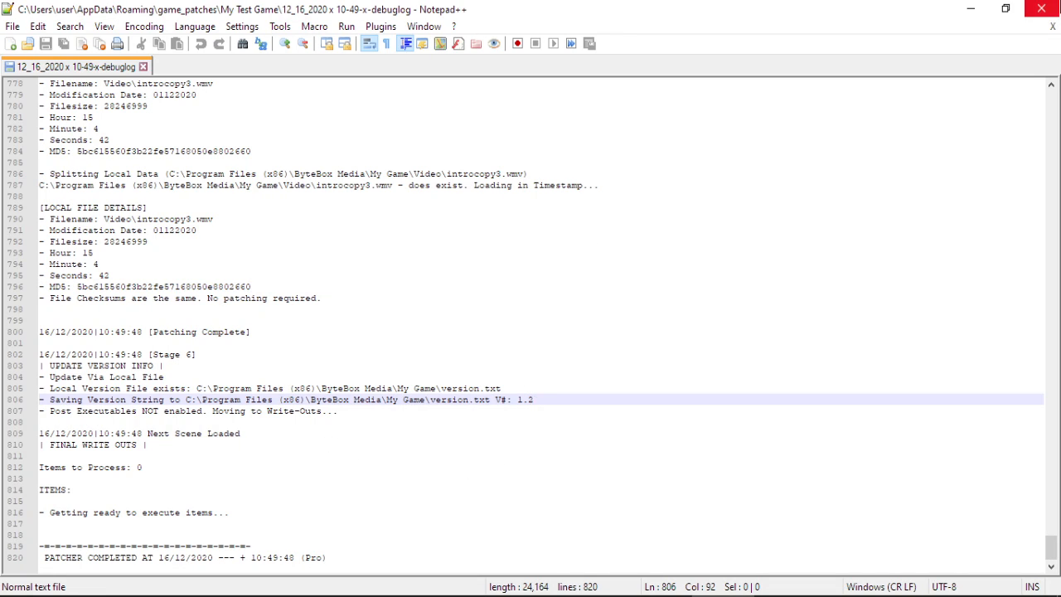
Close the debug log in Notepad++ and minimize the My Test Game folder window.
left_click(1042, 10)
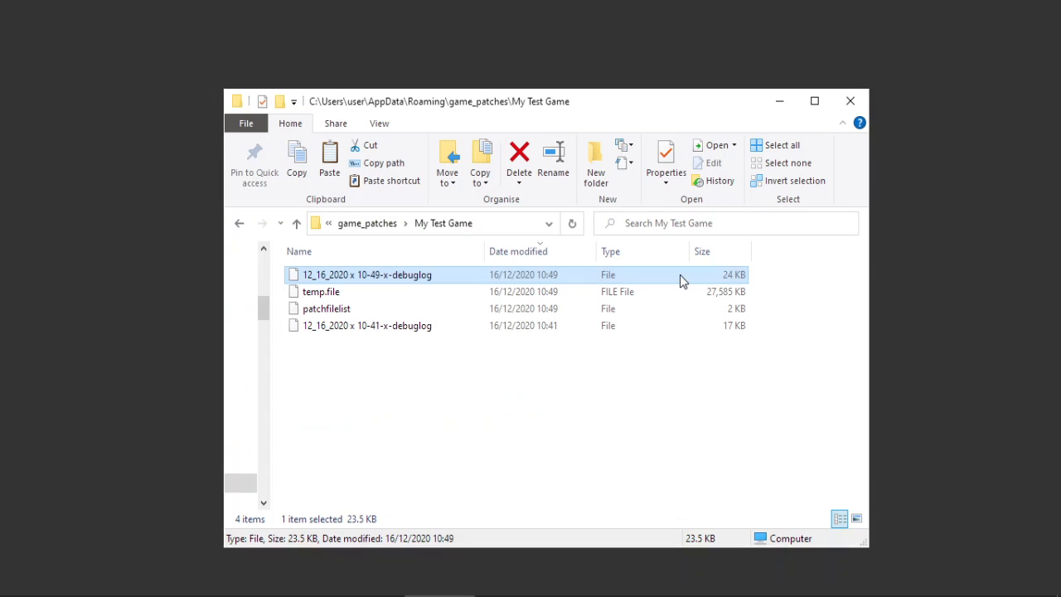
left_click(779, 106)
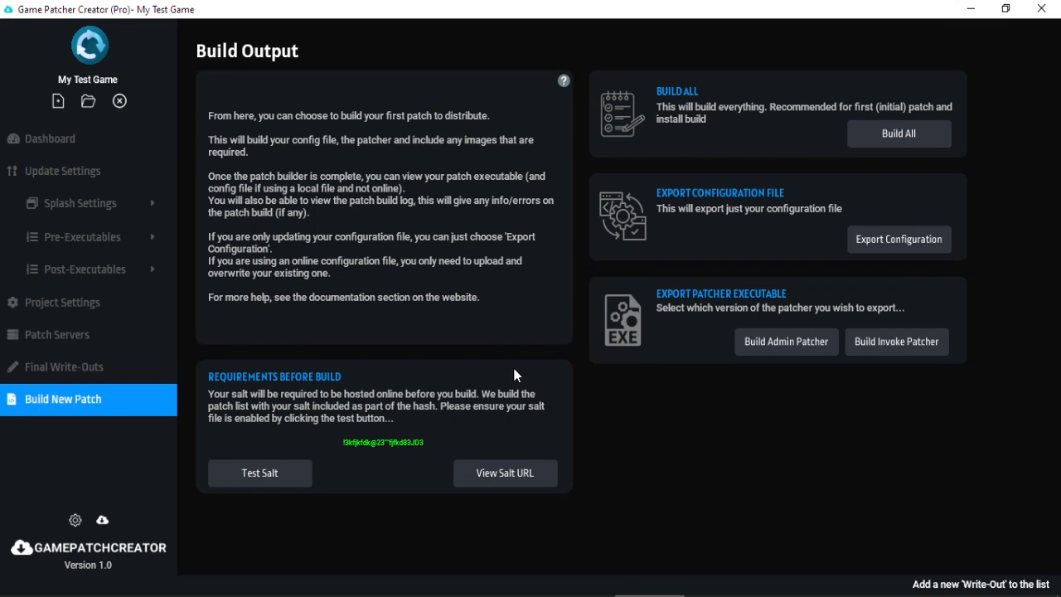
Review the Project, Update, Splash and Pre-/Post-Executables settings pages.
left_click(85, 313)
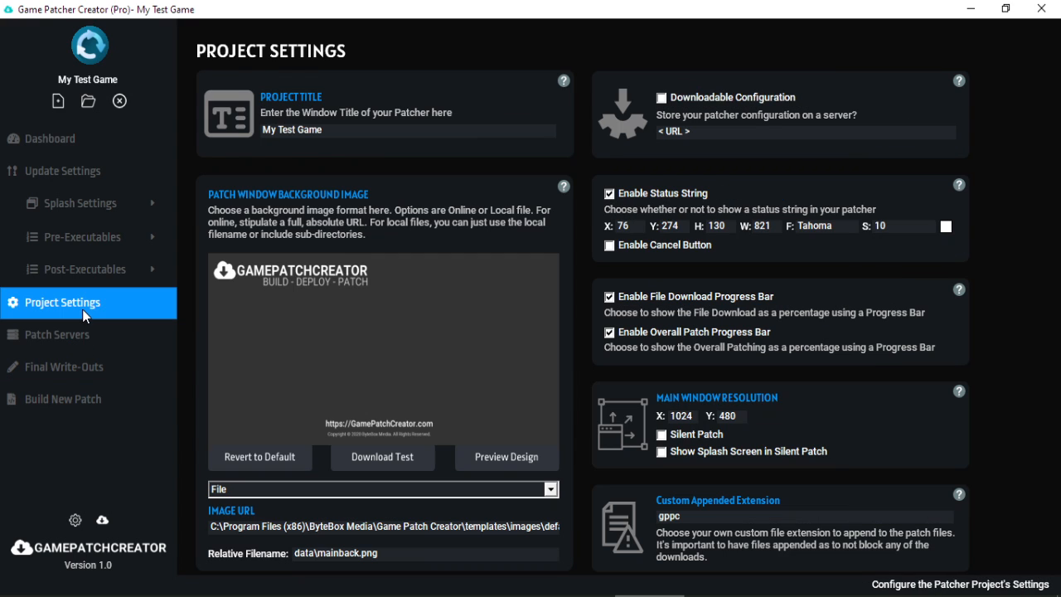
left_click(86, 176)
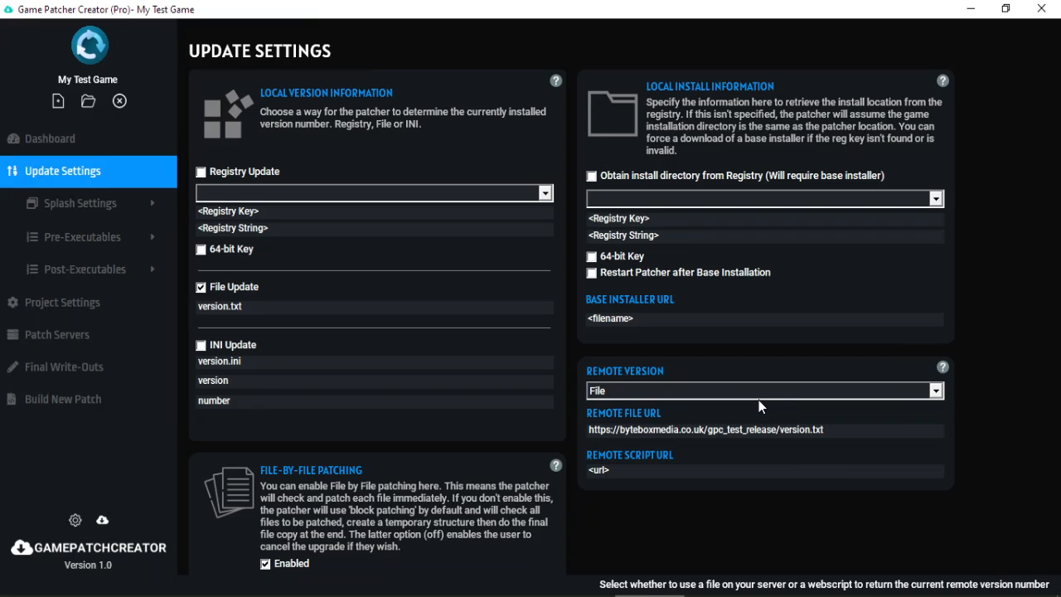
left_click(148, 205)
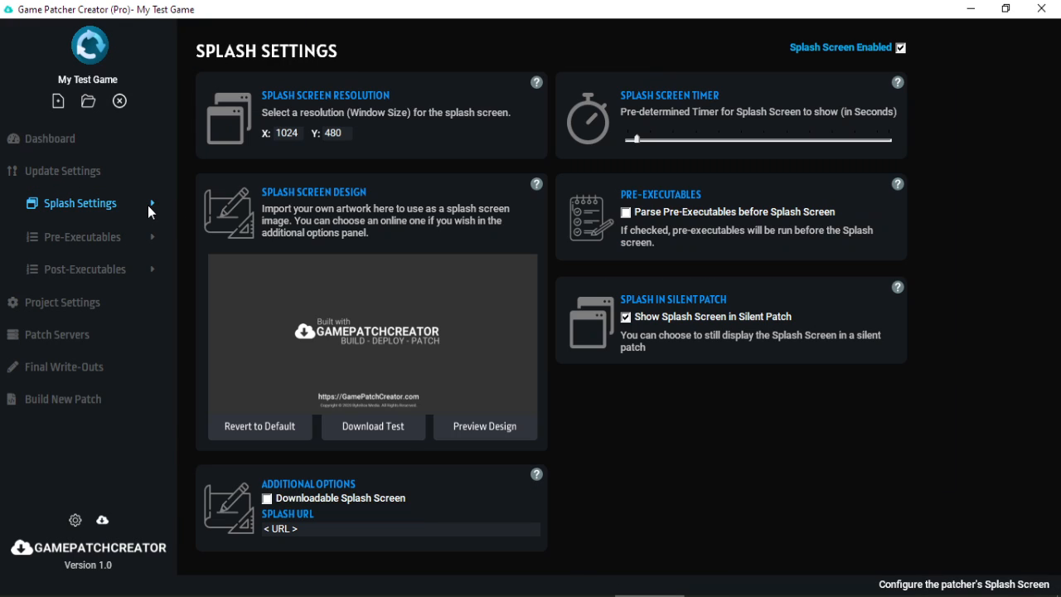
left_click(130, 237)
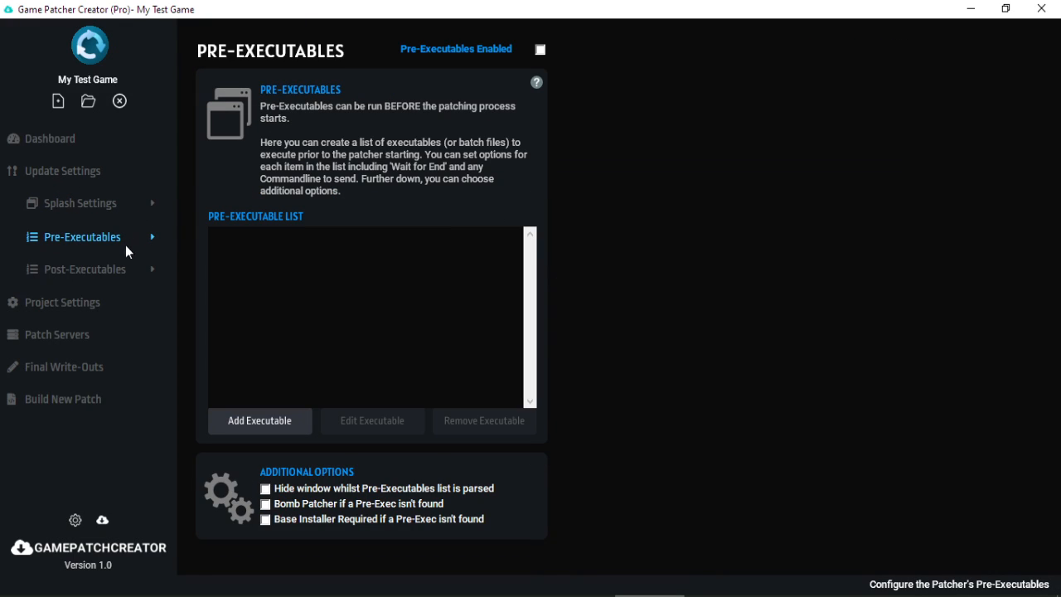
left_click(122, 265)
left_click(124, 245)
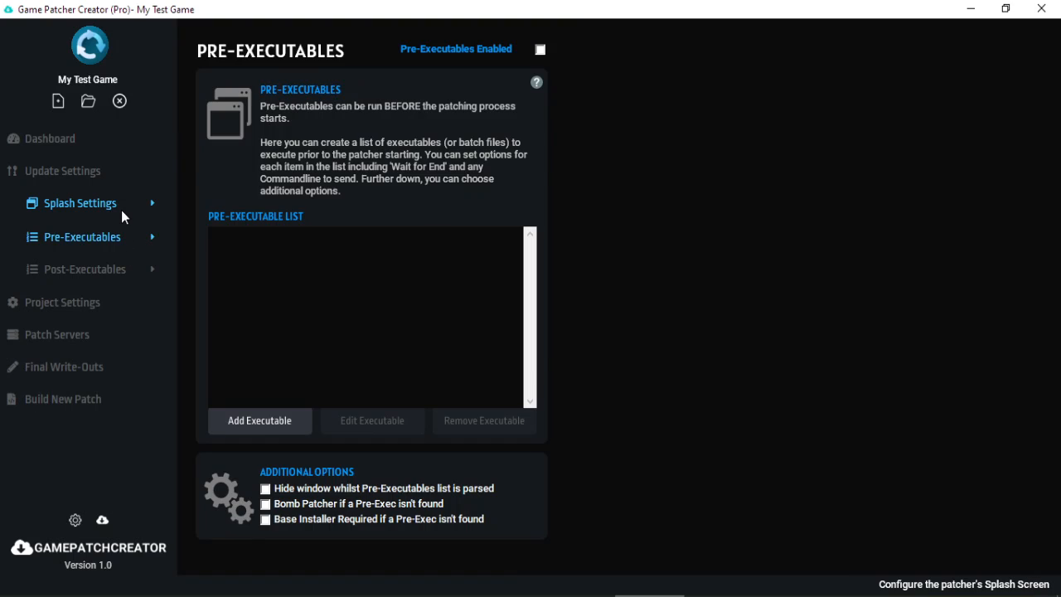
left_click(121, 210)
left_click(117, 232)
left_click(119, 264)
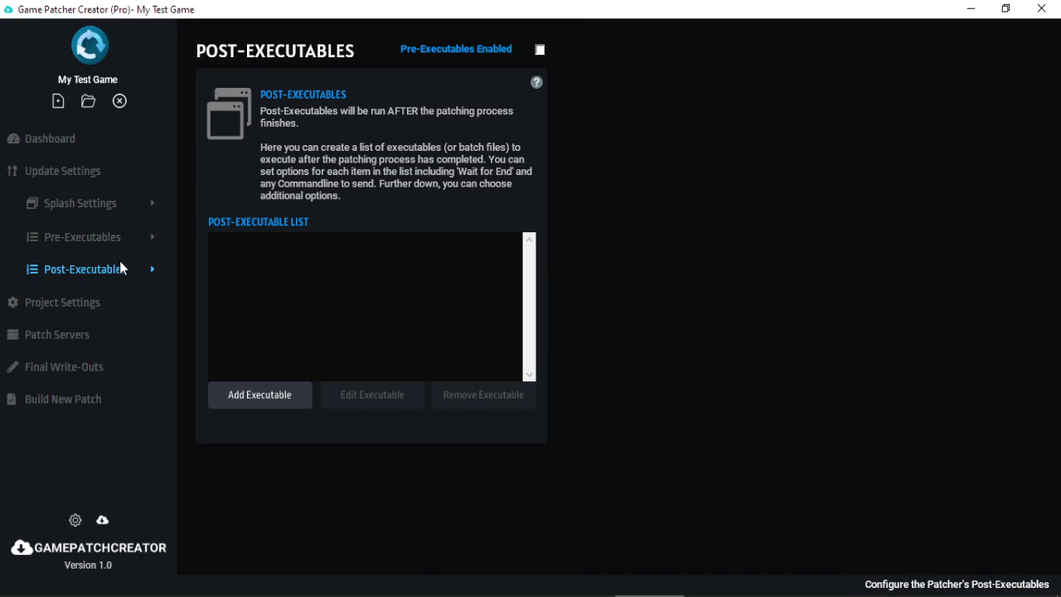
Review the Patch Servers, Final Write-Outs and Build Output pages, then minimize the patcher.
left_click(108, 304)
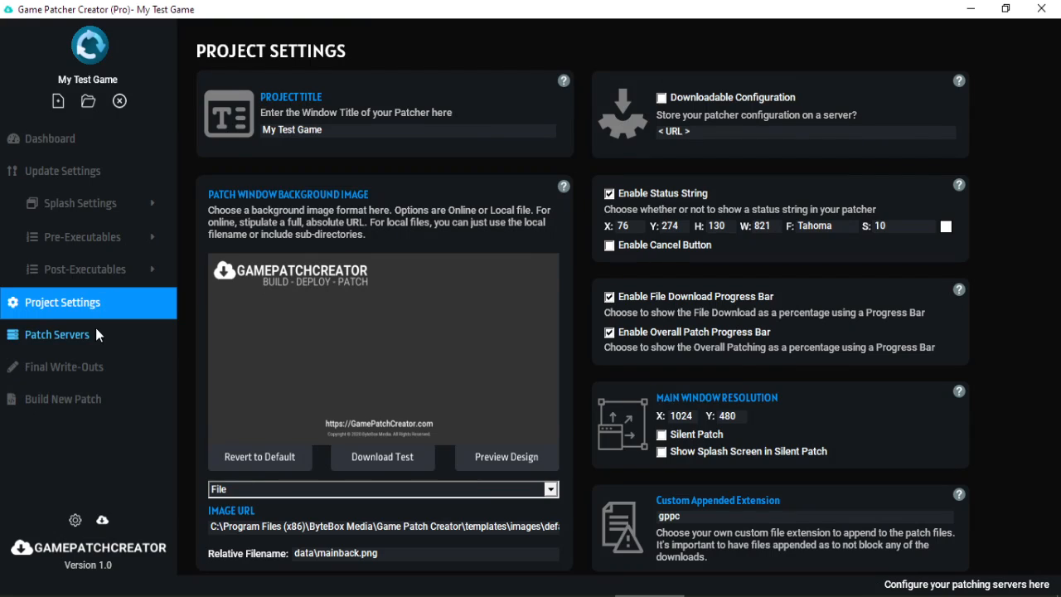
left_click(96, 329)
left_click(97, 365)
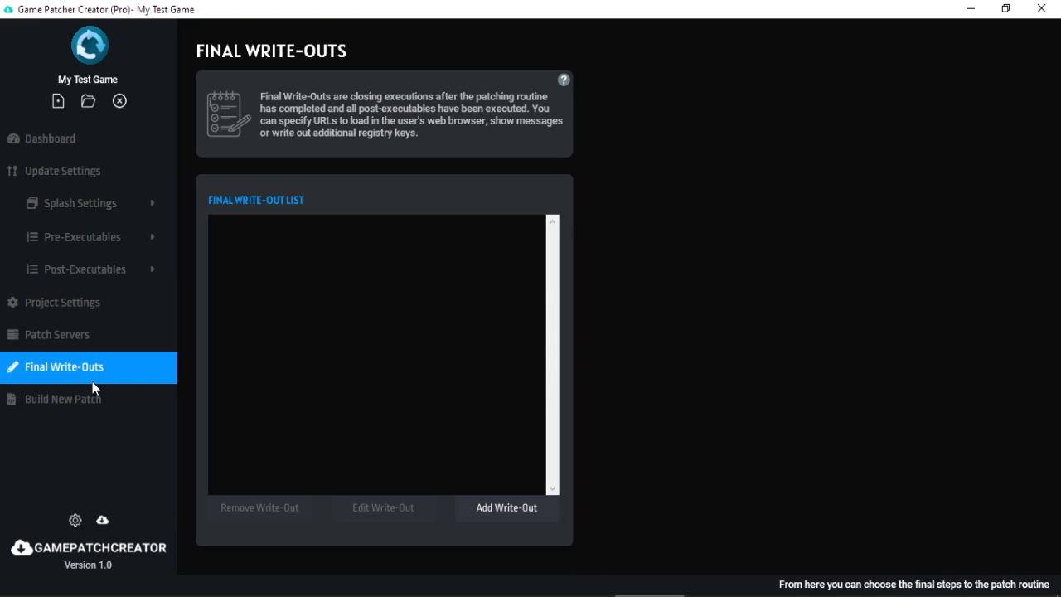
left_click(88, 388)
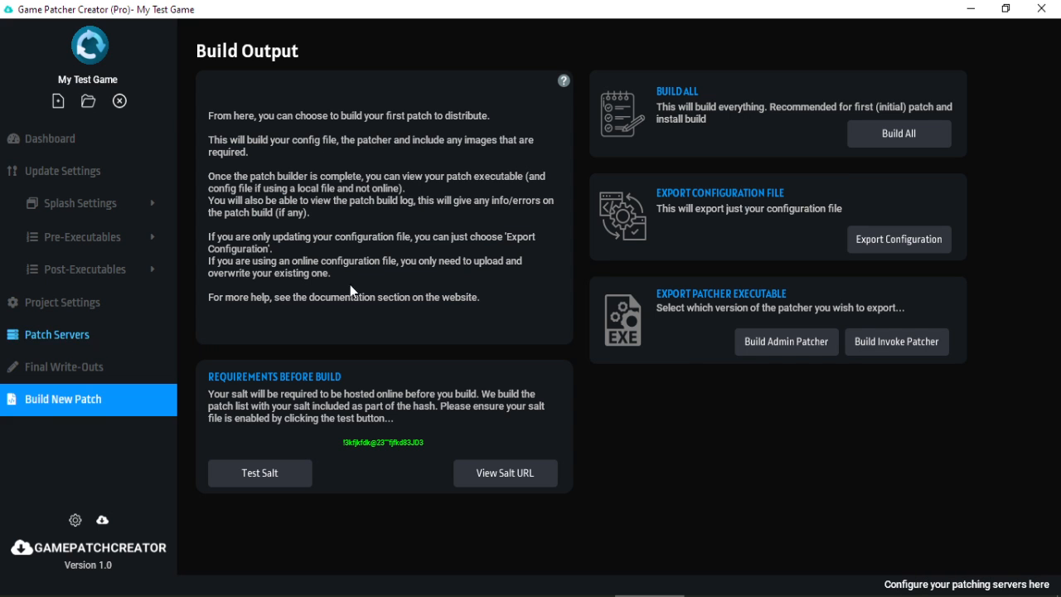
left_click(980, 2)
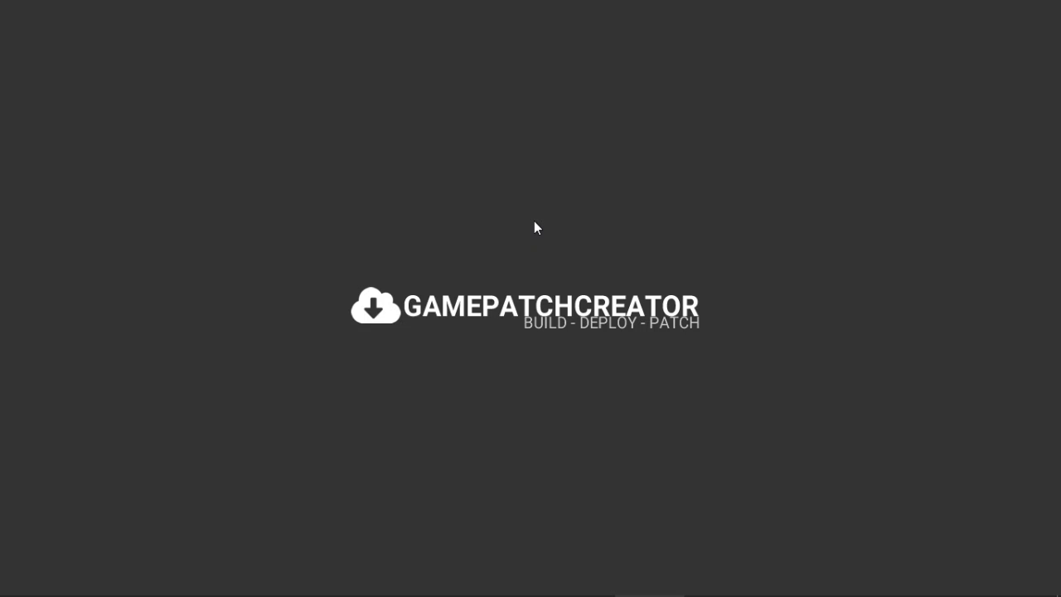